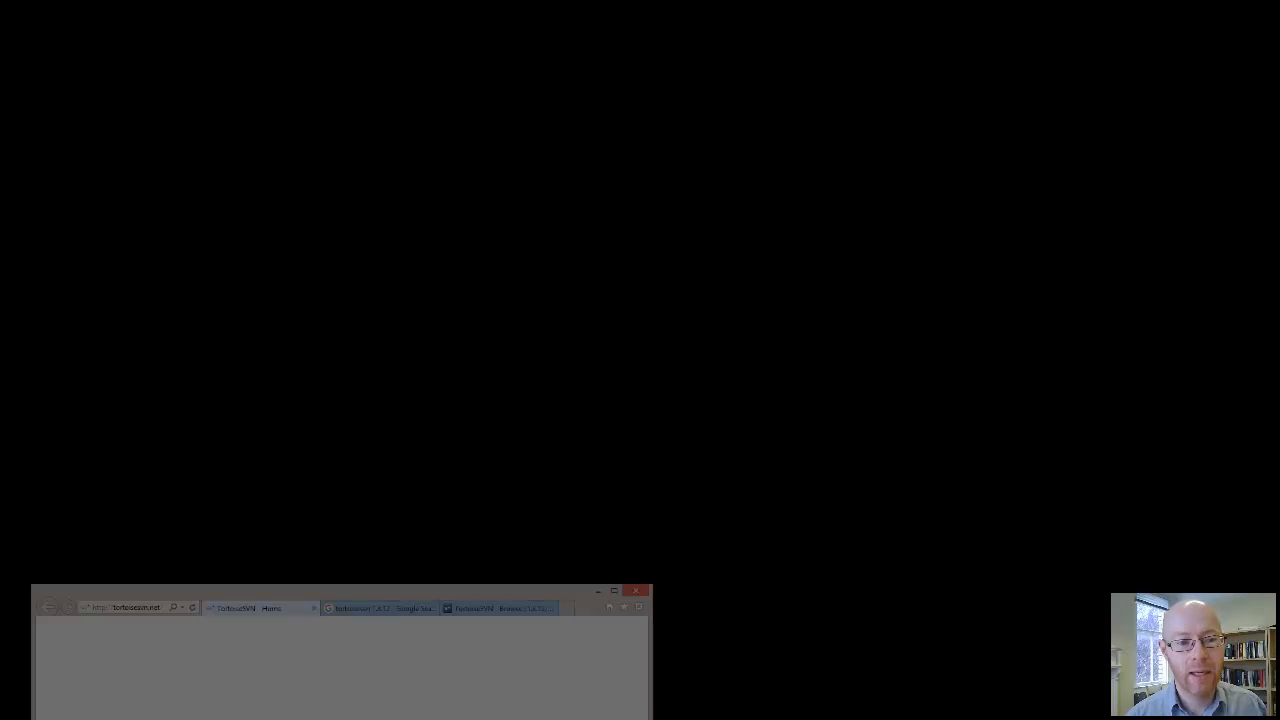
Examine the TortoiseSVN home page for the announcement of the latest release
scroll(676, 340, "up", 5)
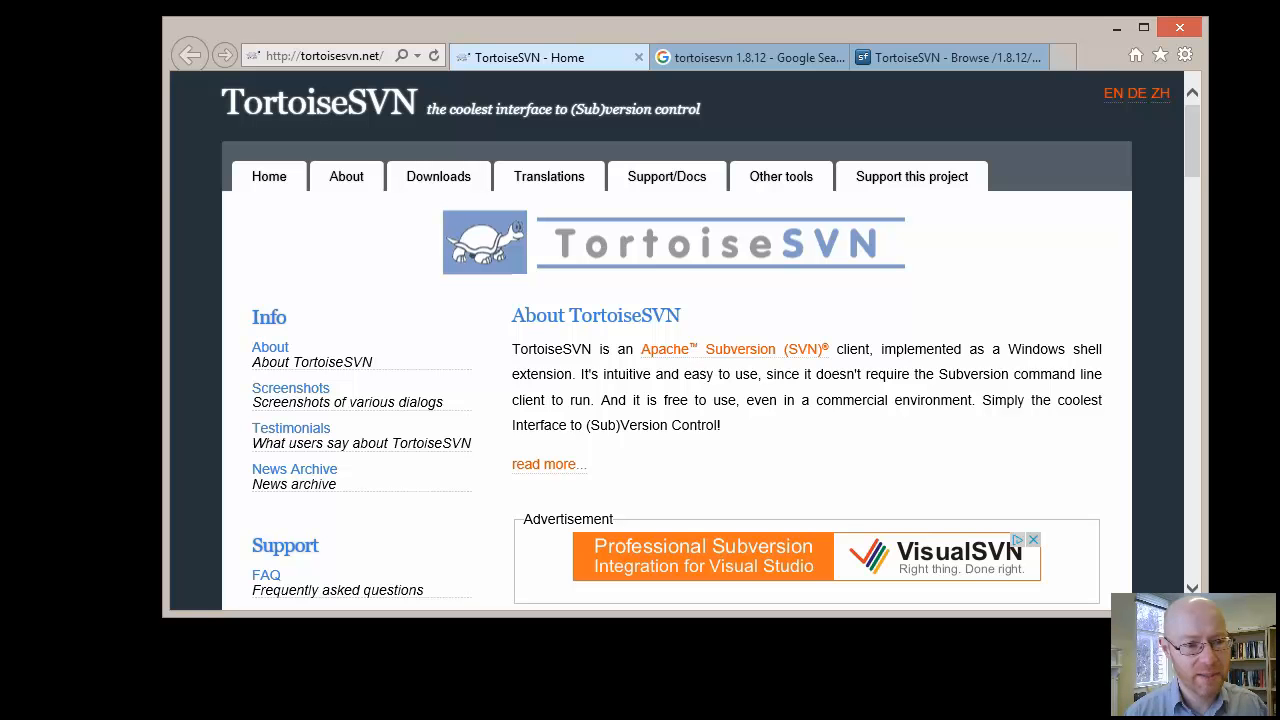
scroll(677, 340, "down", 3)
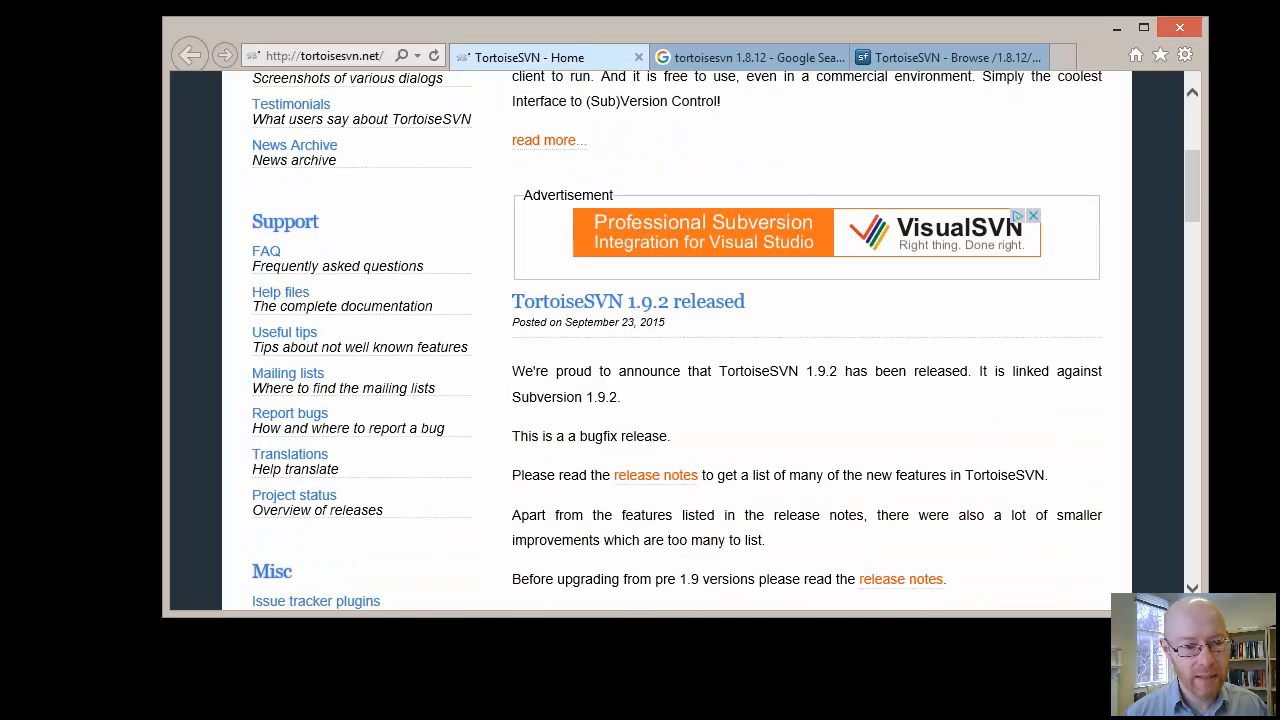
left_click_drag(746, 301, 512, 301)
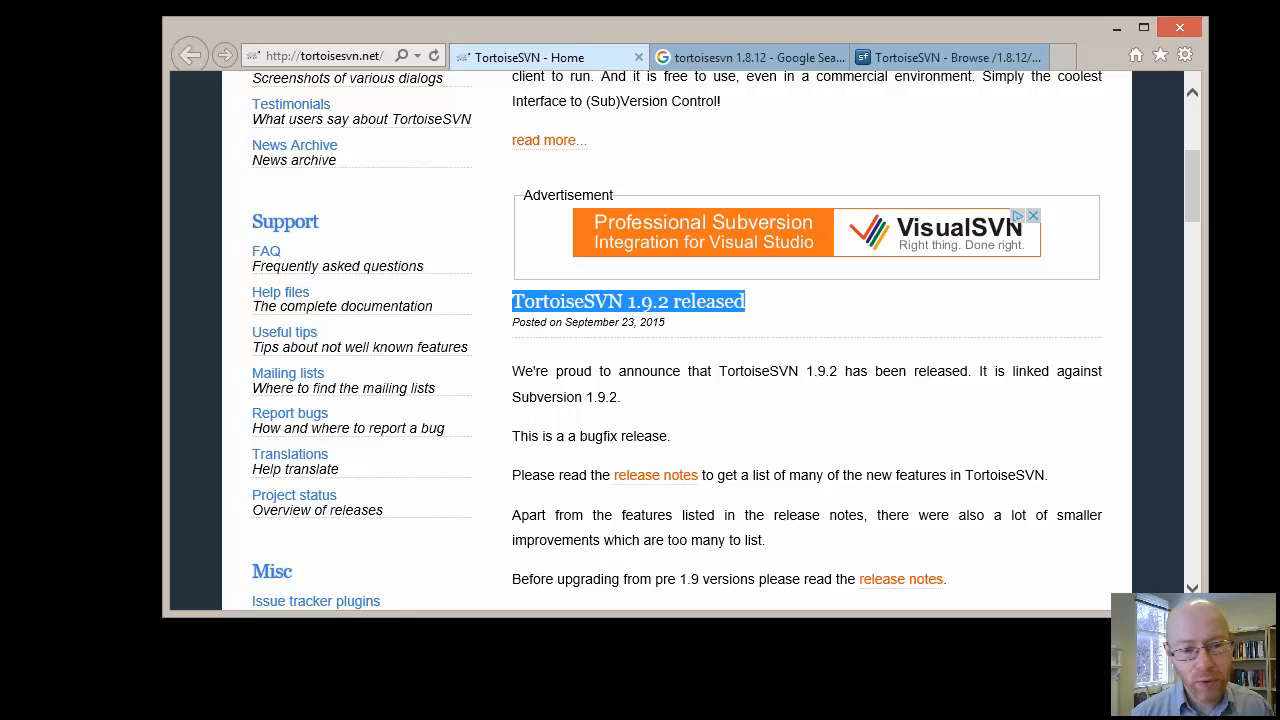
left_click(500, 304)
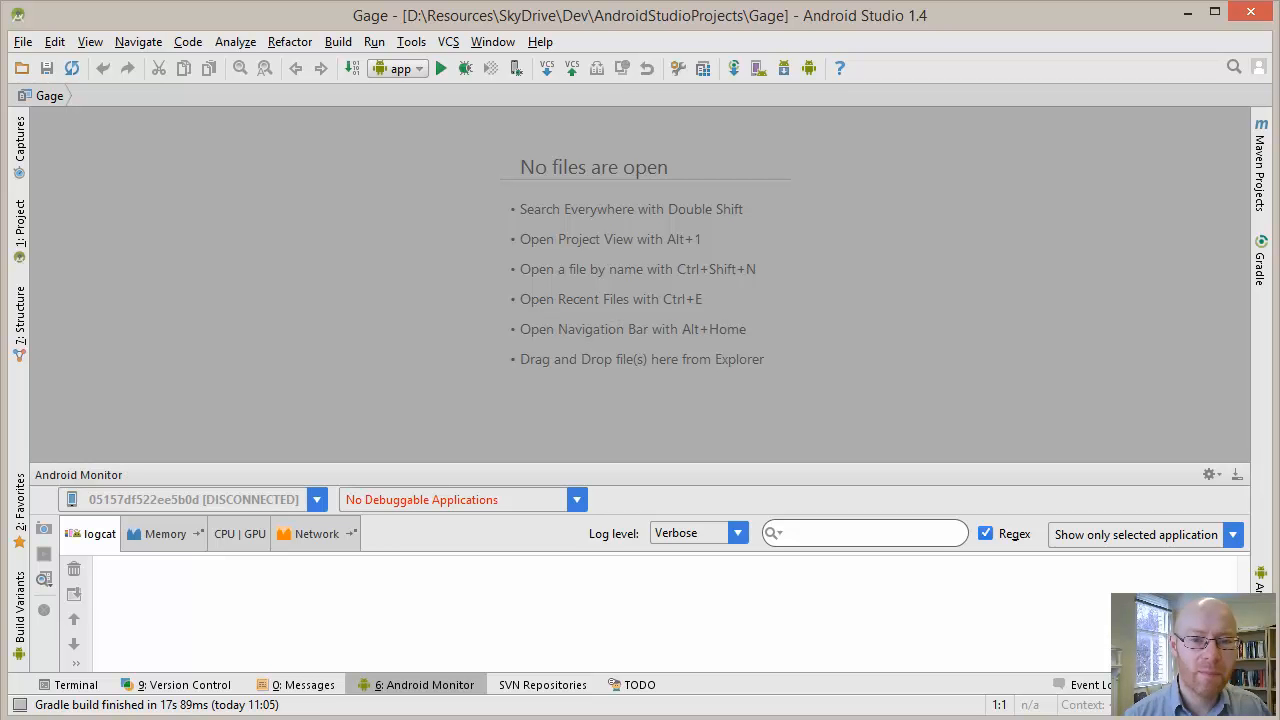
left_click(1187, 11)
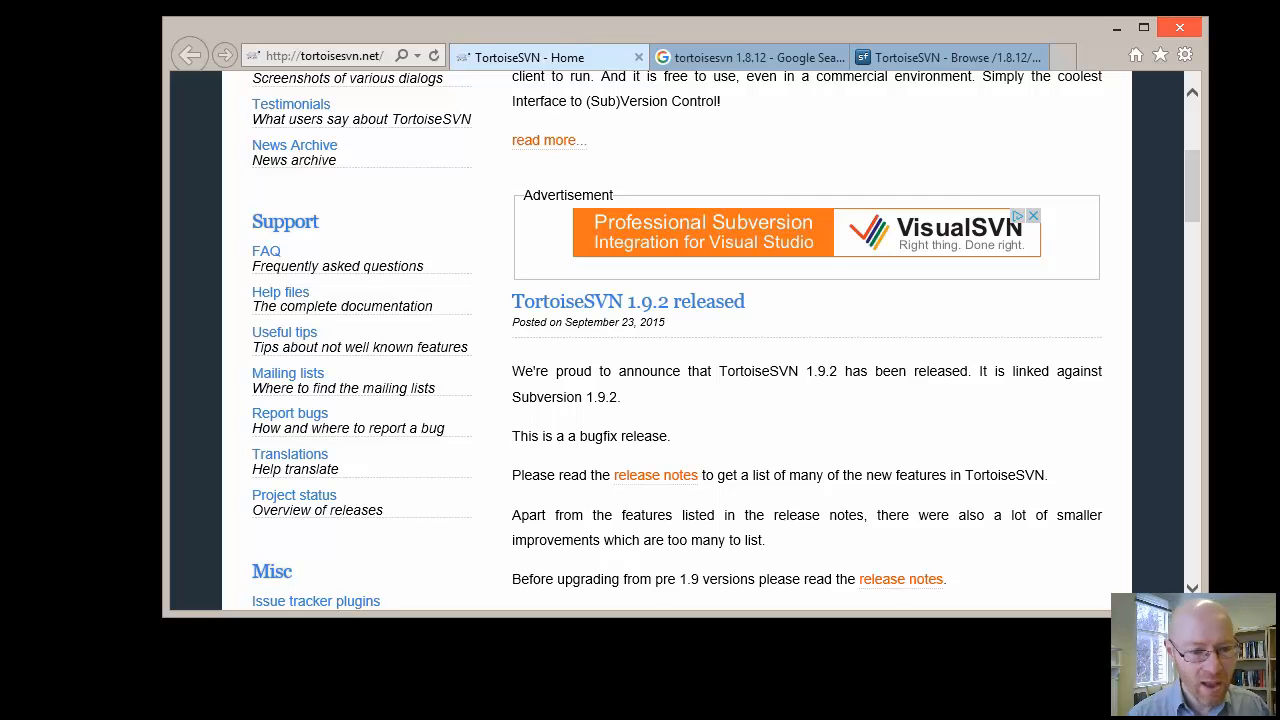
scroll(700, 340, "up", 1)
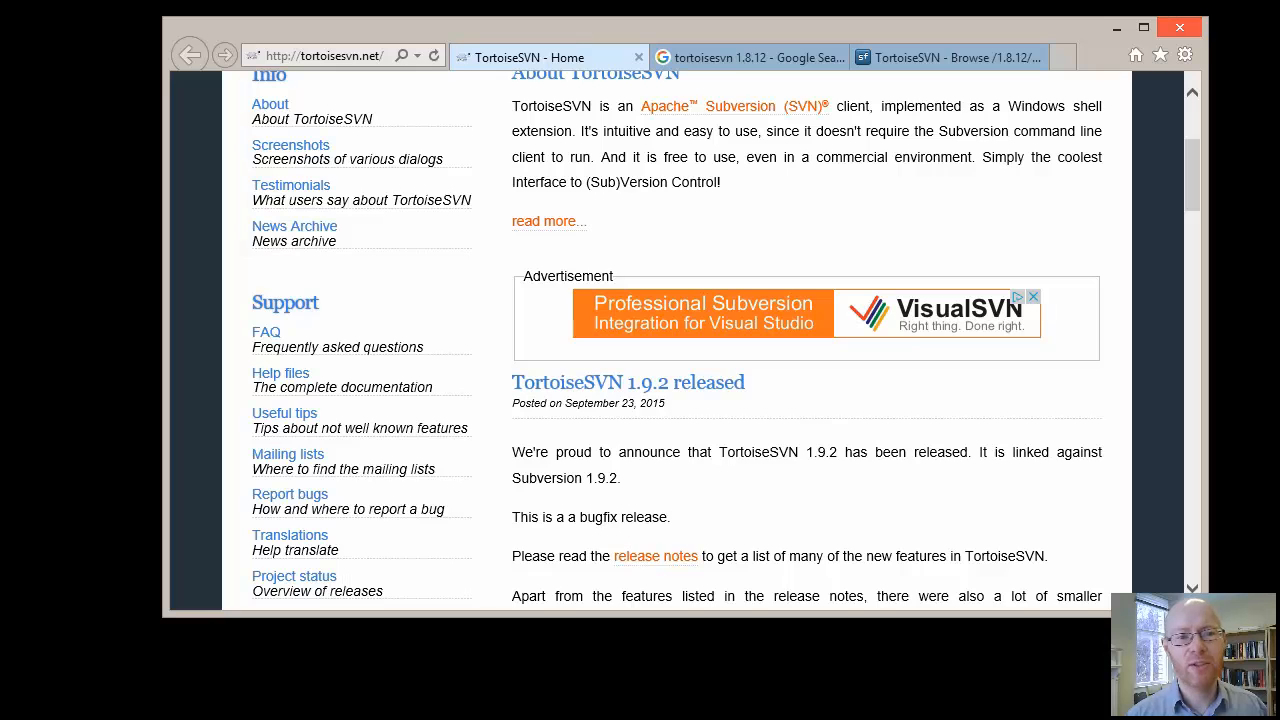
scroll(677, 340, "up", 2)
Review the web search results for tortoisesvn 1.8.12 and the 1.8.12 Application downloads on SourceForge
left_click(750, 57)
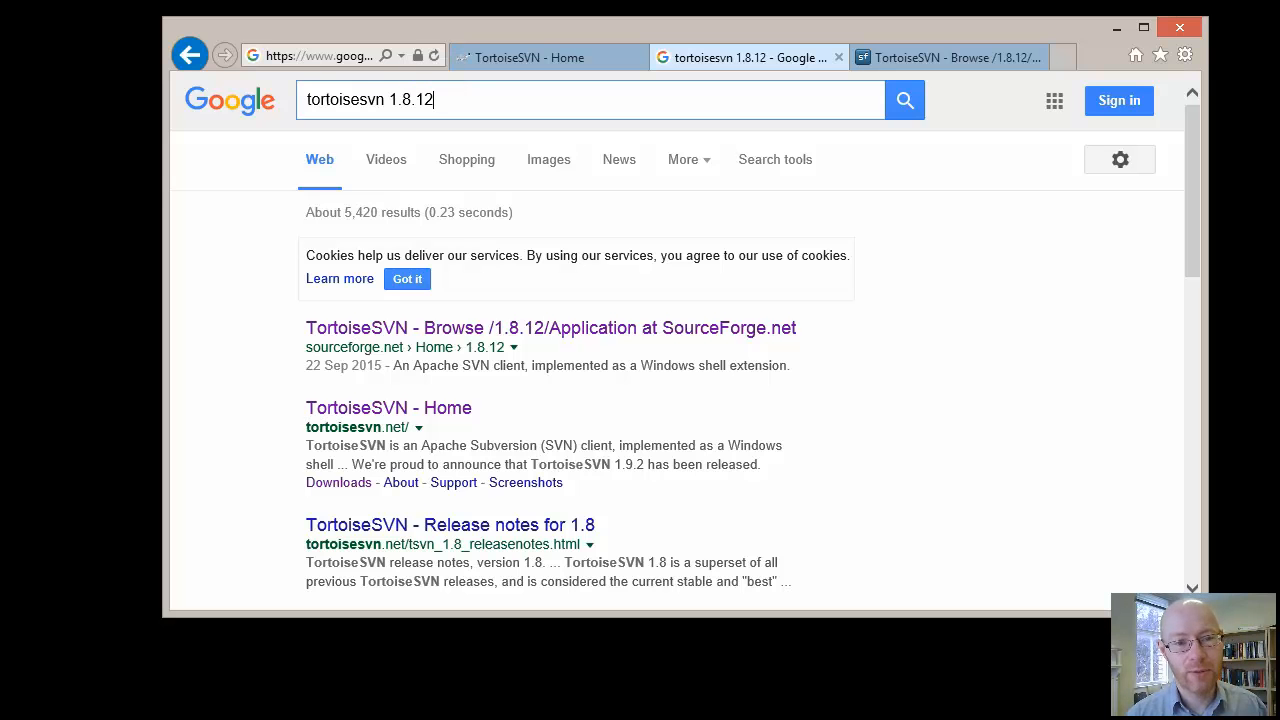
left_click(950, 57)
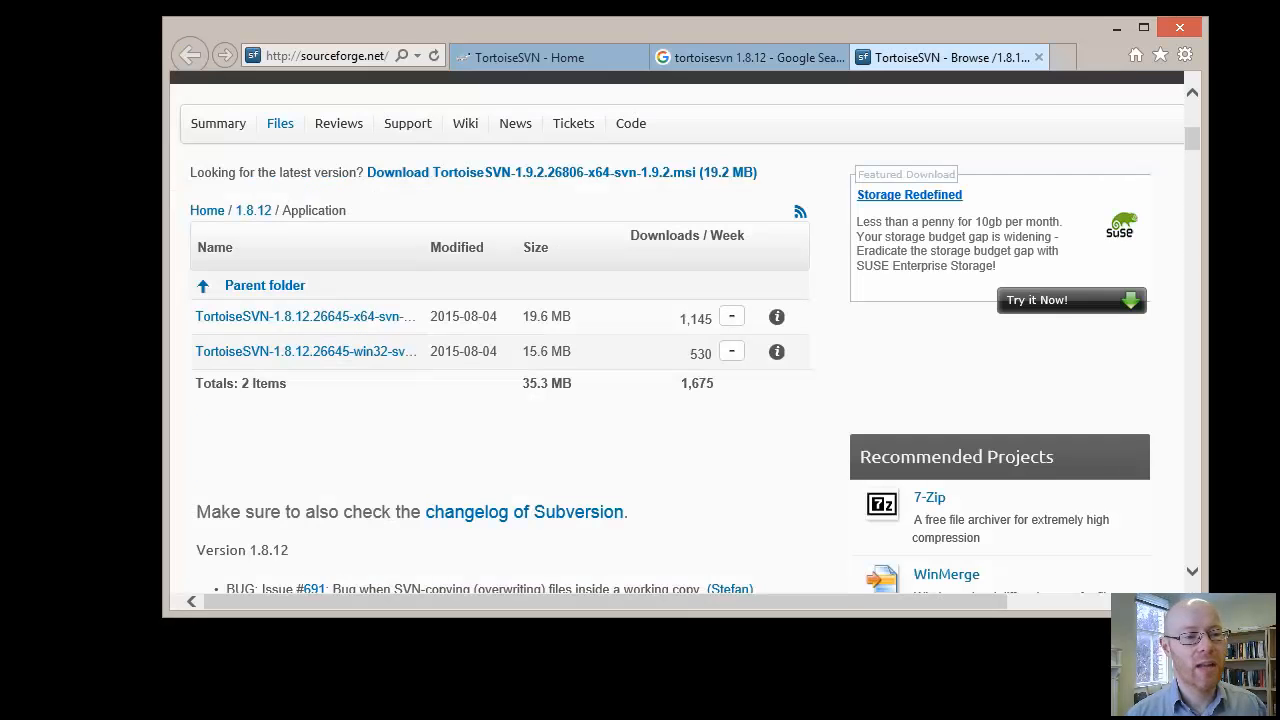
scroll(680, 330, "up", 5)
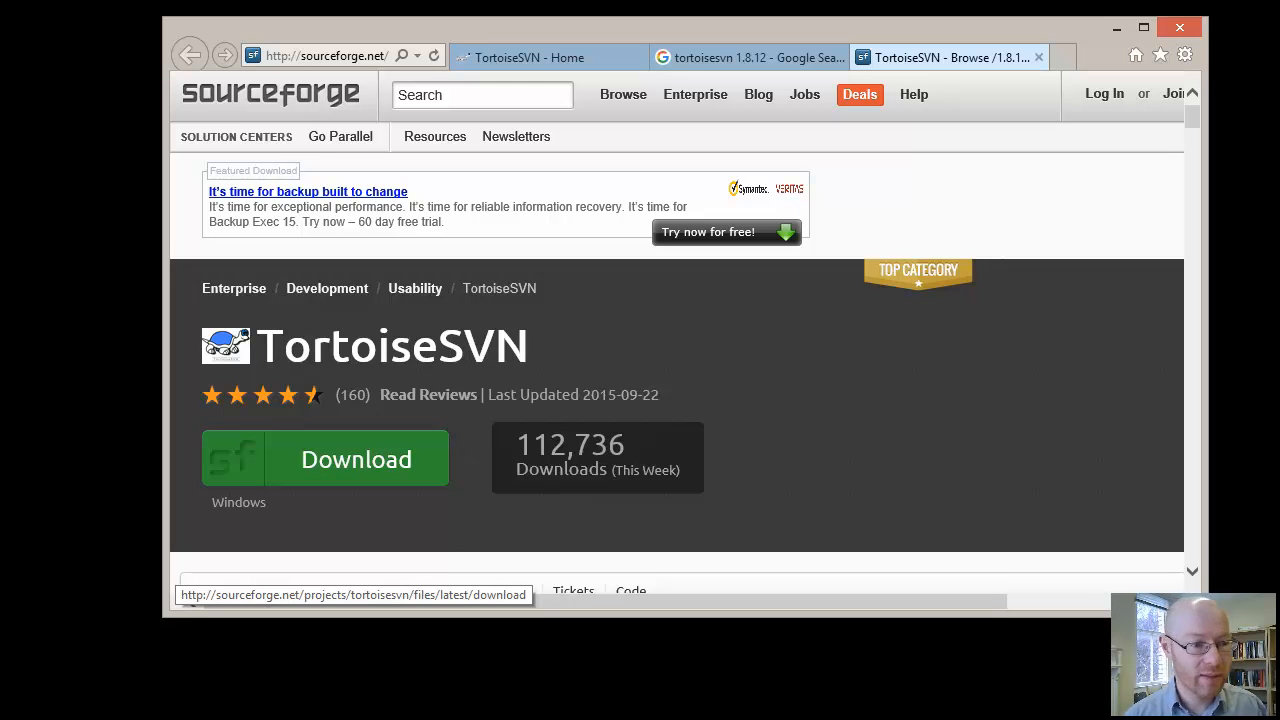
scroll(677, 338, "down", 5)
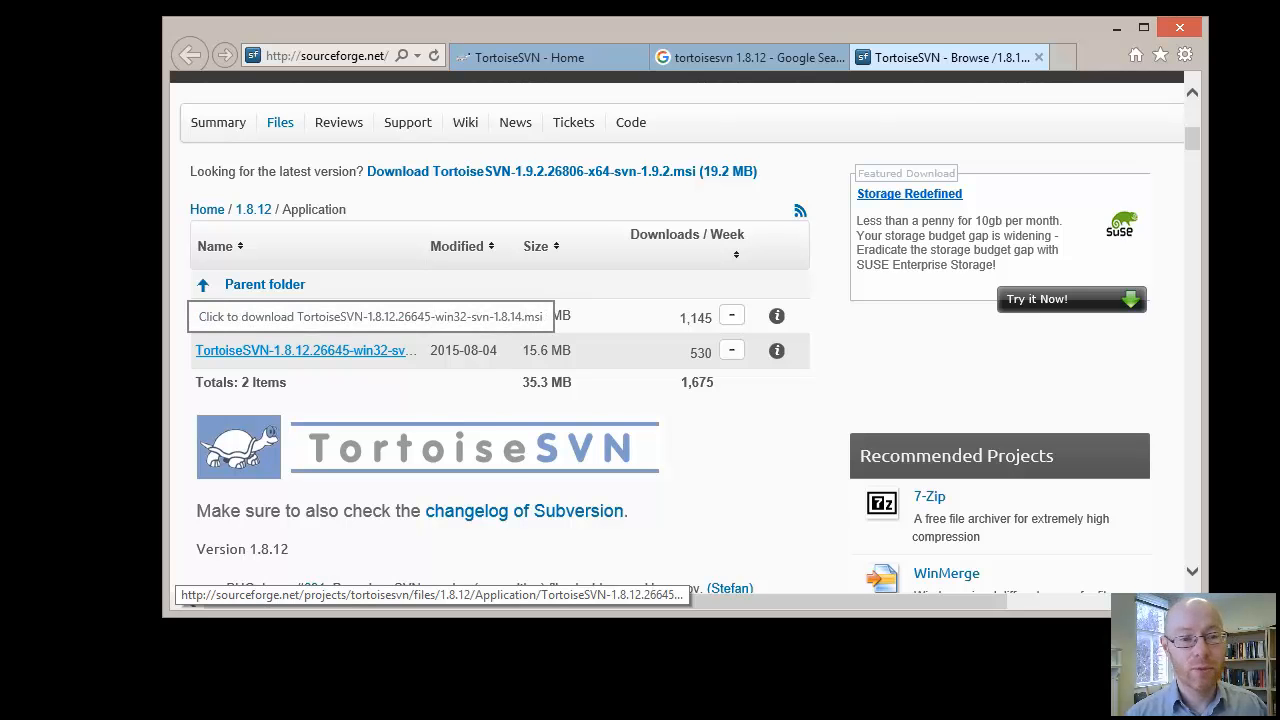
Run the TortoiseSVN 1.8.12 64-bit installer from the desktop and choose to modify the existing installation
left_click(1117, 28)
left_click_drag(100, 5, 110, 75)
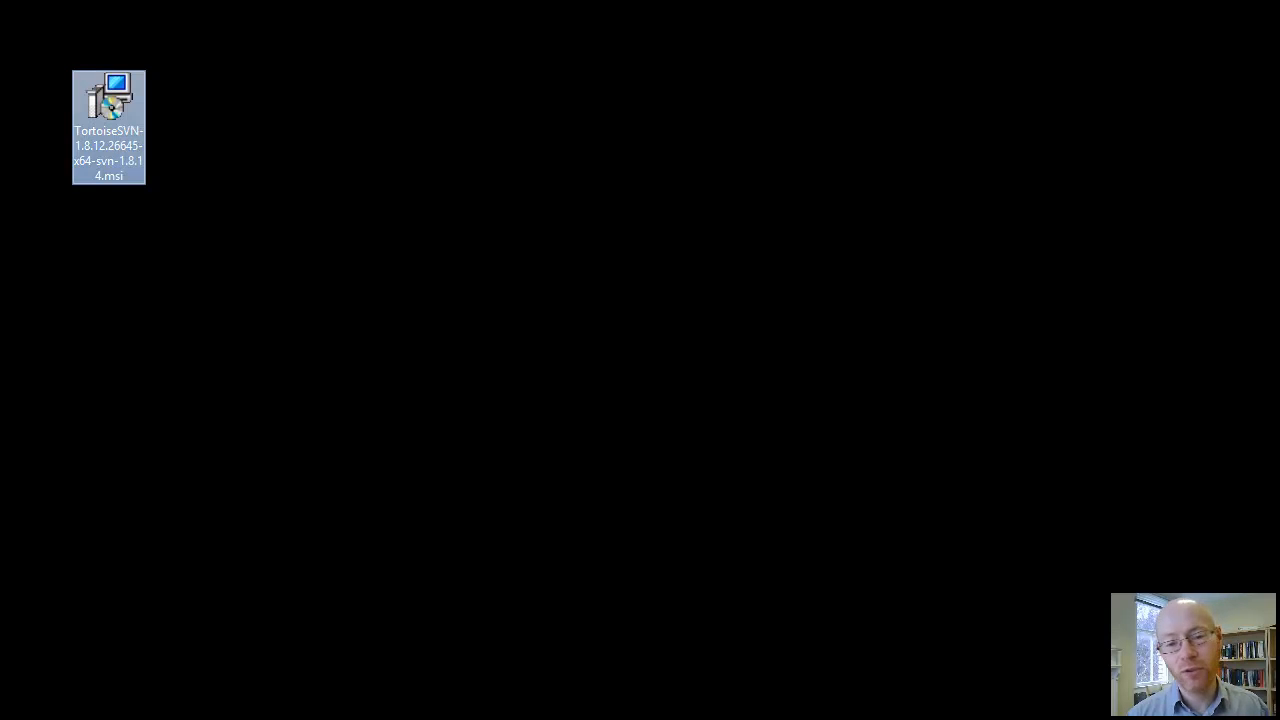
double_click(109, 100)
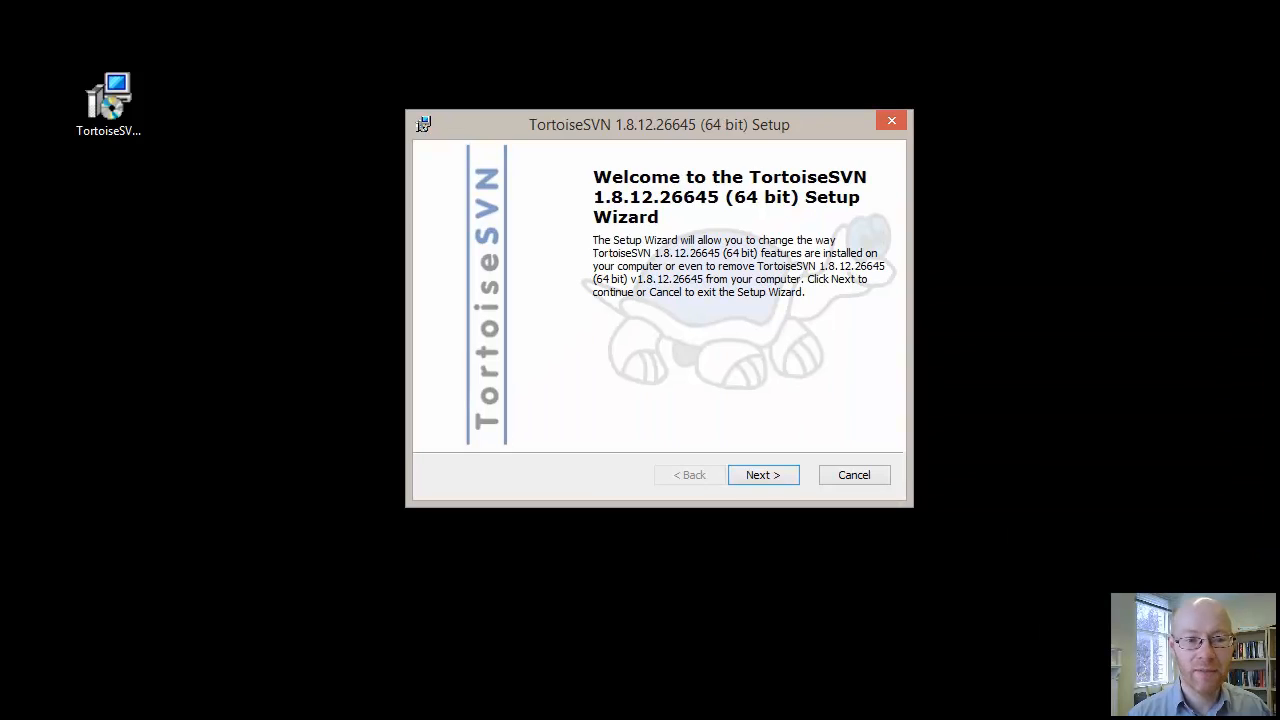
key("Return")
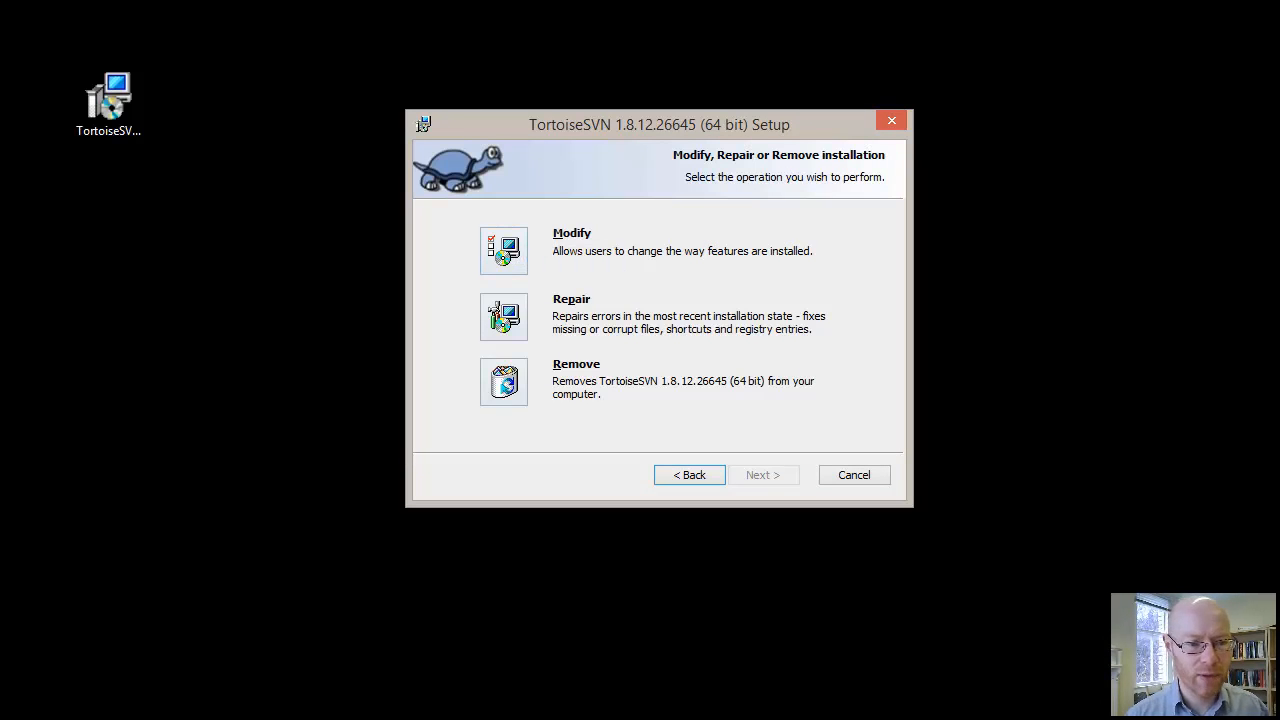
left_click(504, 251)
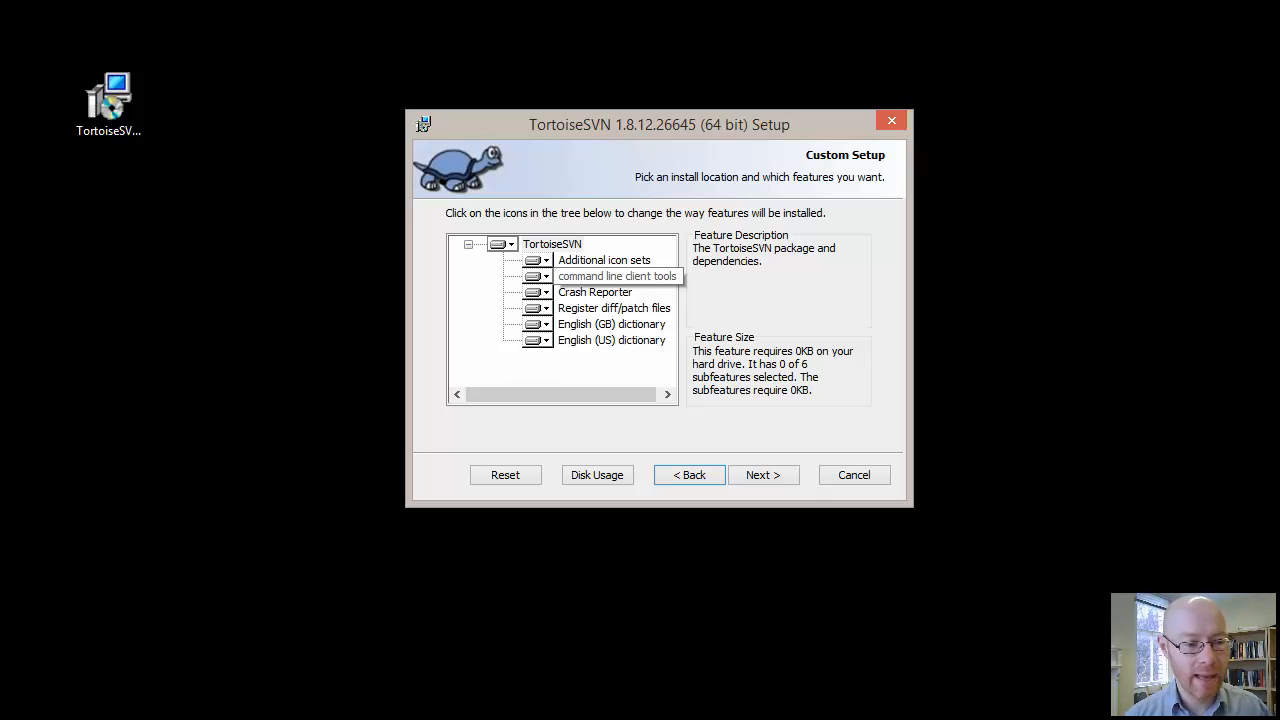
Set the command line client tools feature to install on the local hard drive
left_click(537, 276)
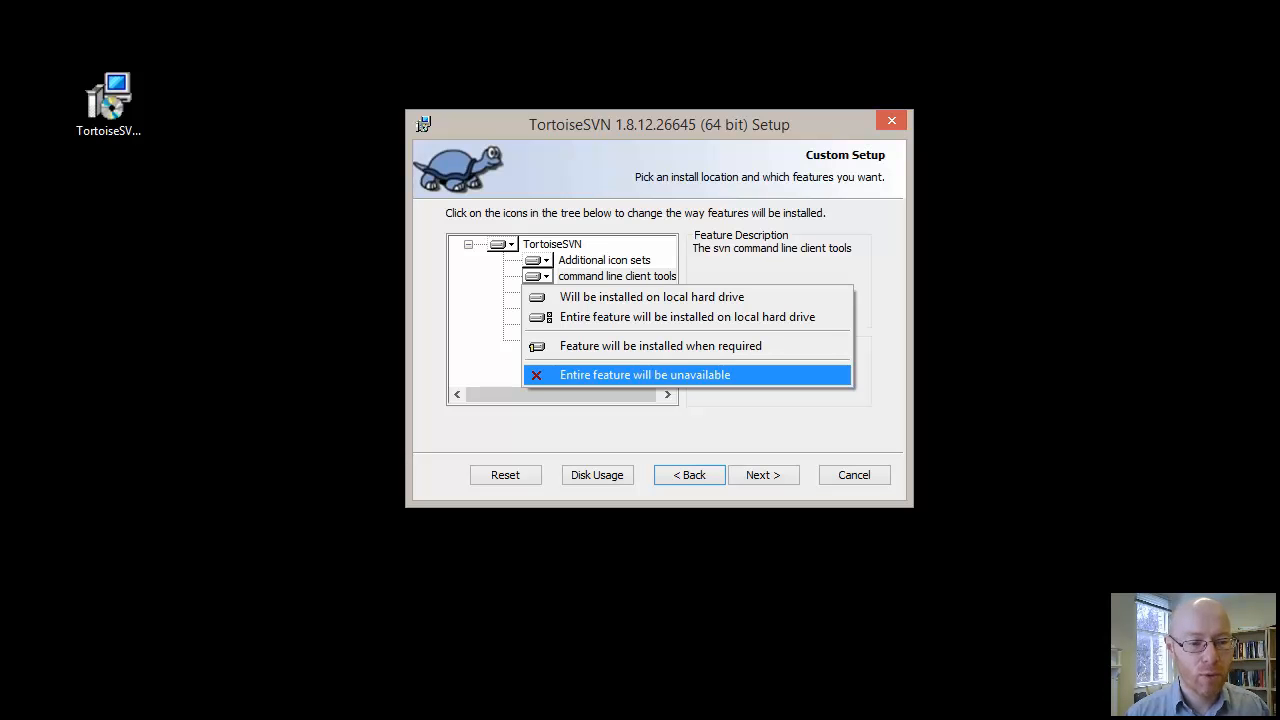
key("Up")
key("Up")
key("Up")
key("Return")
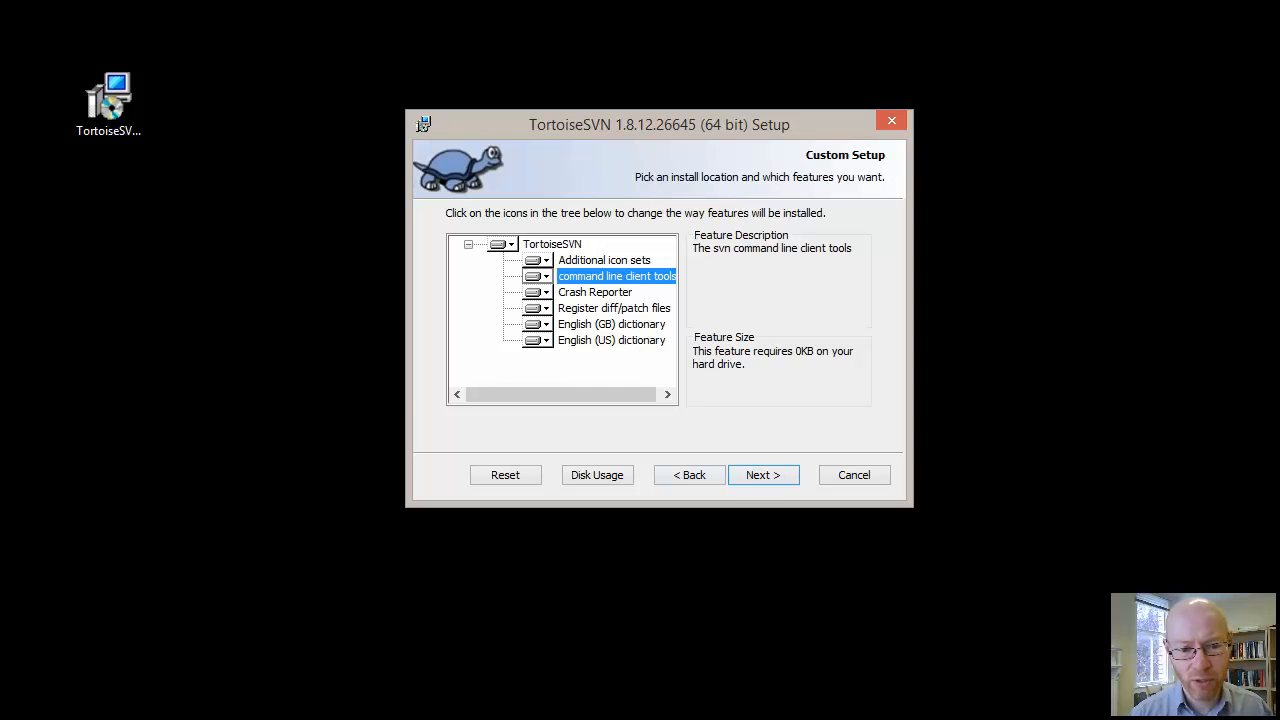
Cancel and close the TortoiseSVN setup wizard, then move the installer file out of the way on the desktop
left_click(854, 475)
left_click(1011, 507)
left_click(763, 475)
left_click_drag(108, 97, 0, 207)
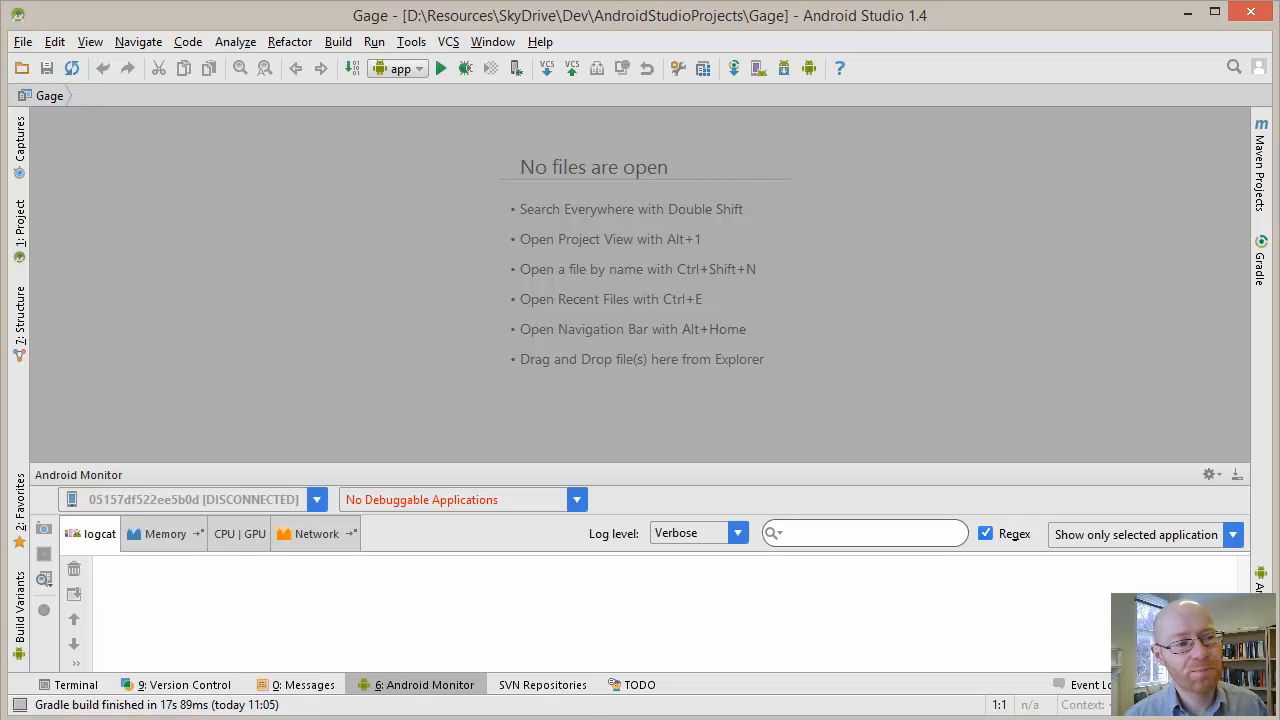
Open the Subversion page of the version control settings for the Gage project in Android Studio
key("alt+f")
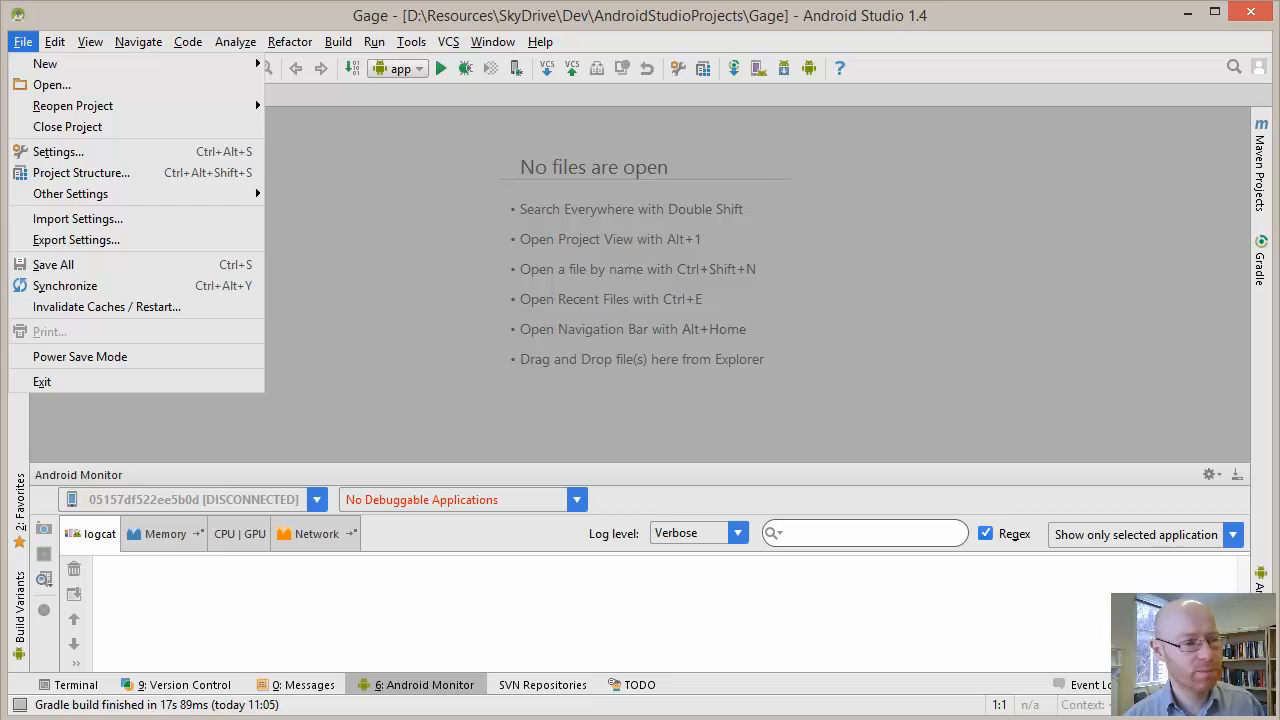
key("Down")
key("Down")
key("Down")
key("Down")
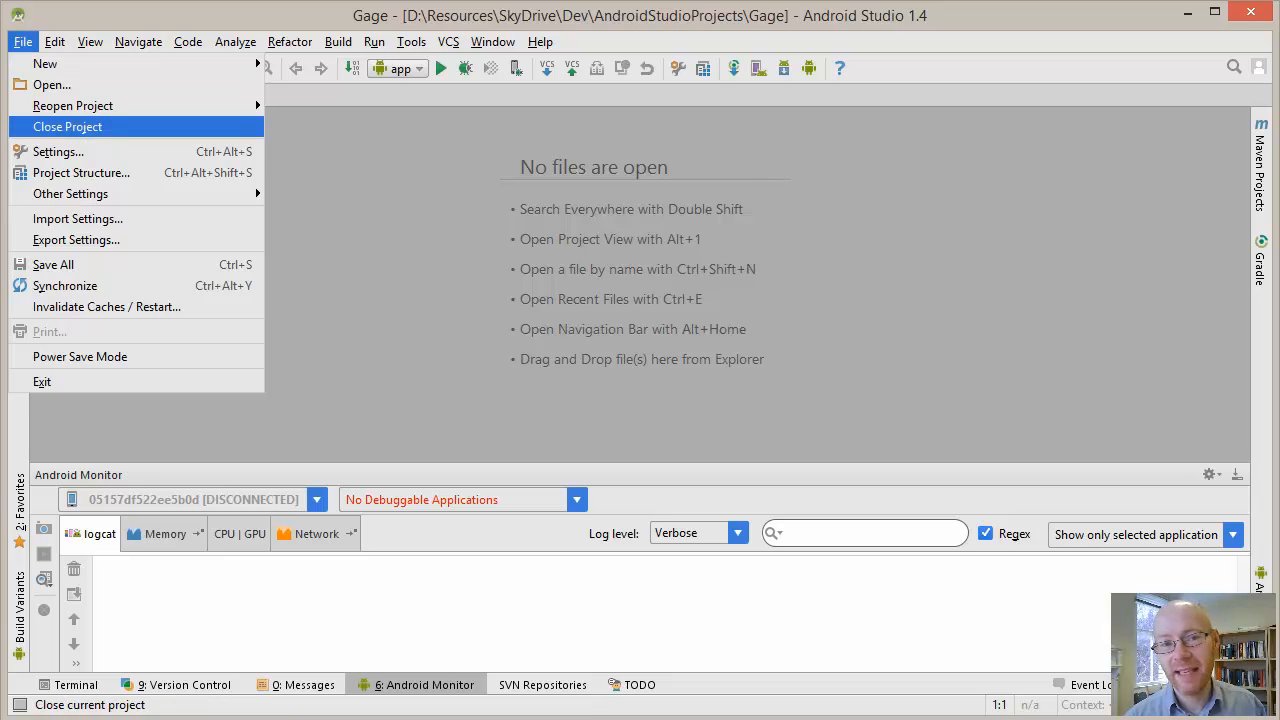
key("Down")
key("Down")
key("Up")
key("Return")
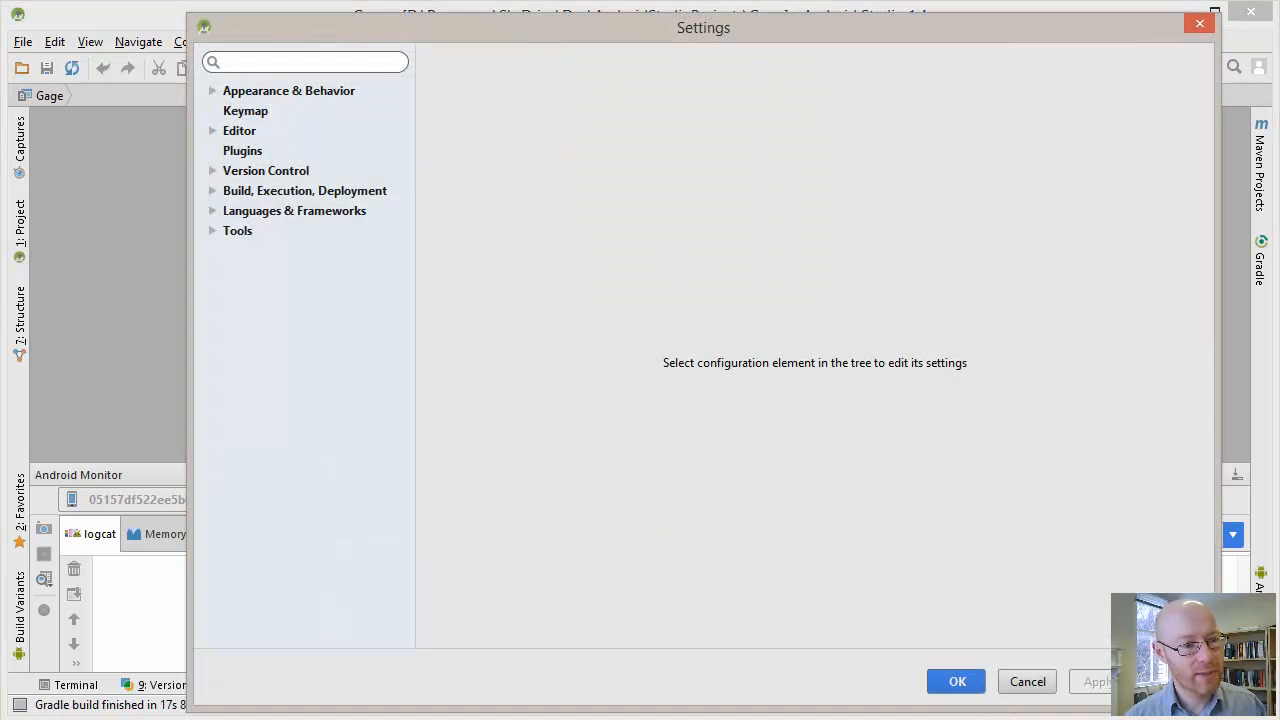
key("Left")
key("Left")
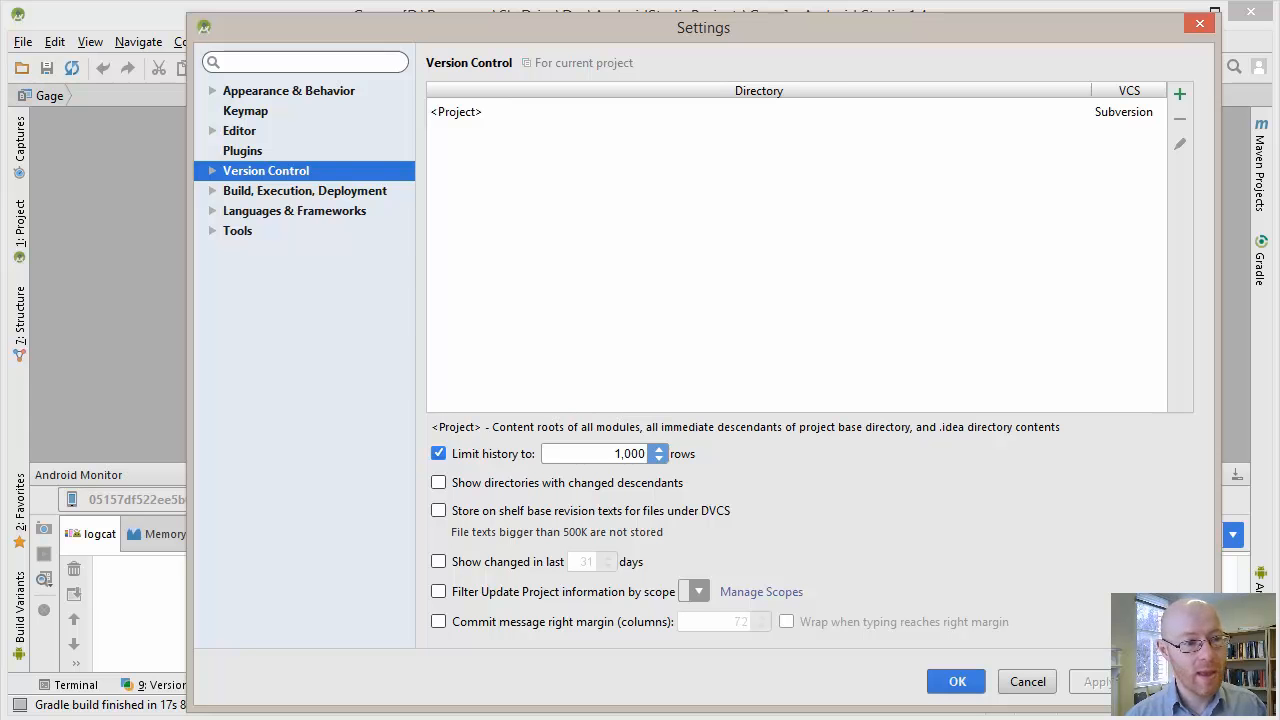
key("Right")
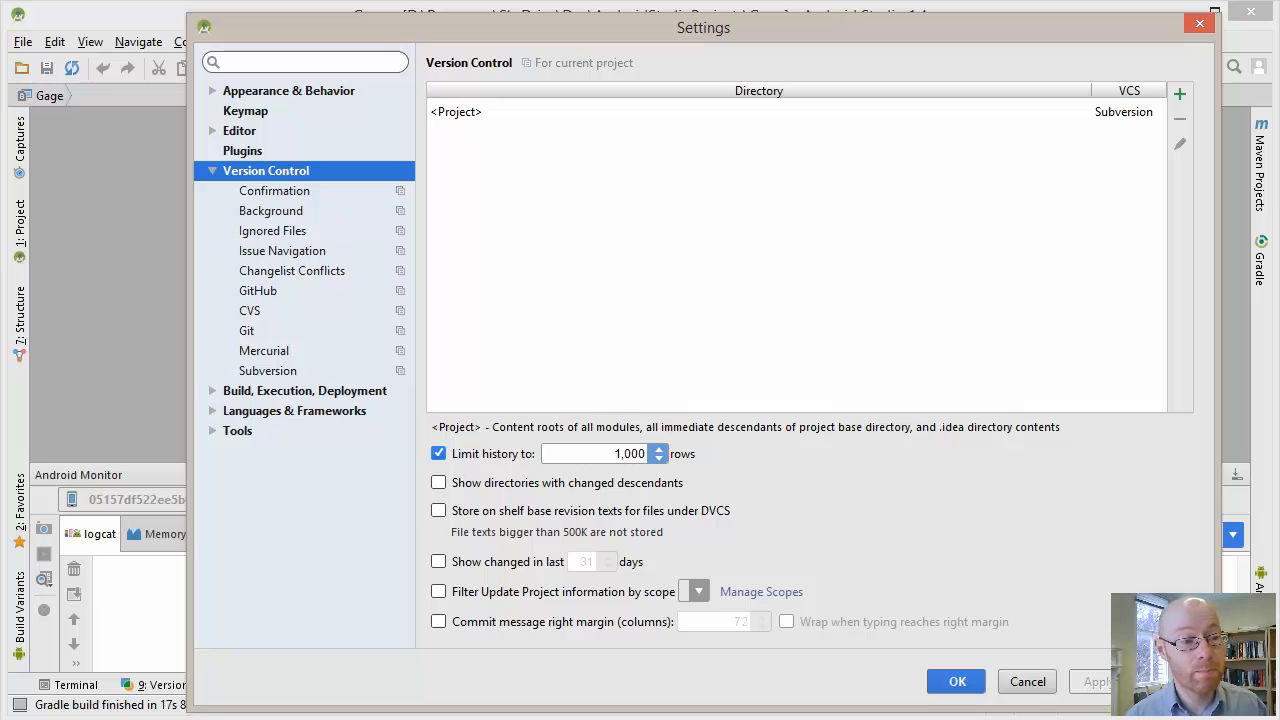
left_click(268, 371)
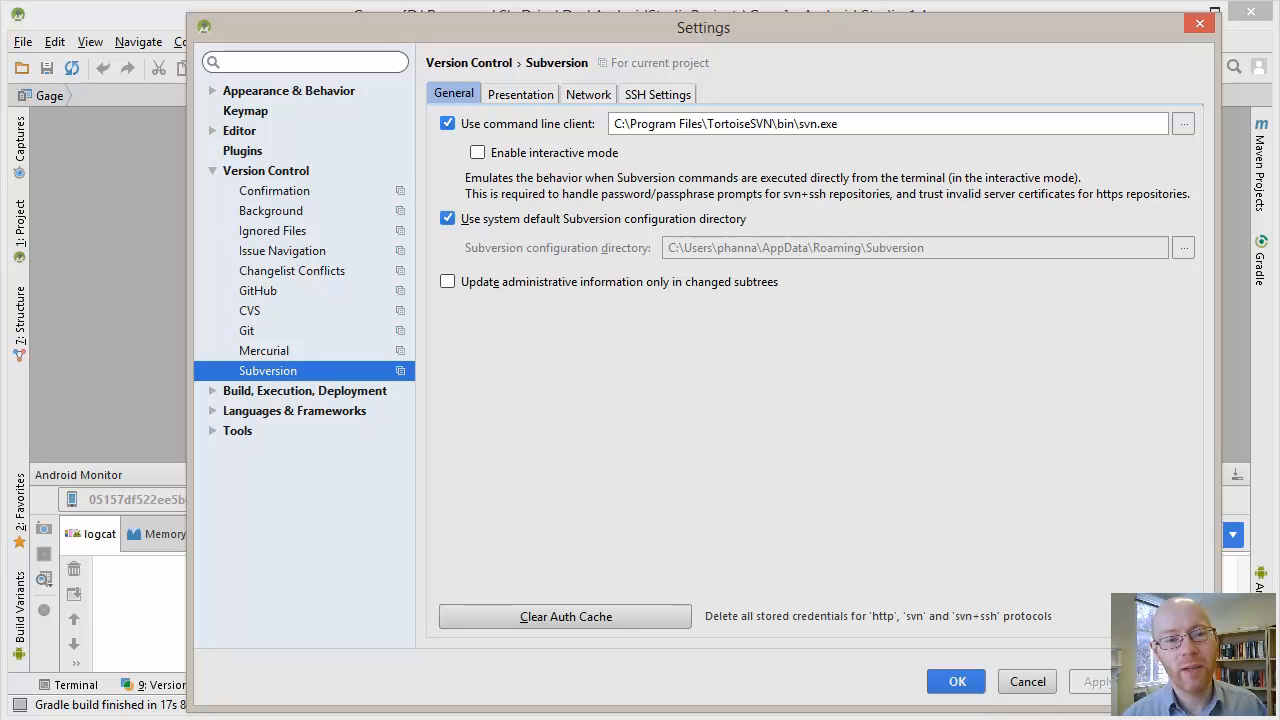
Use C:\Program Files\TortoiseSVN\bin\svn.exe as the Subversion command line client and accept the settings
left_click(840, 124)
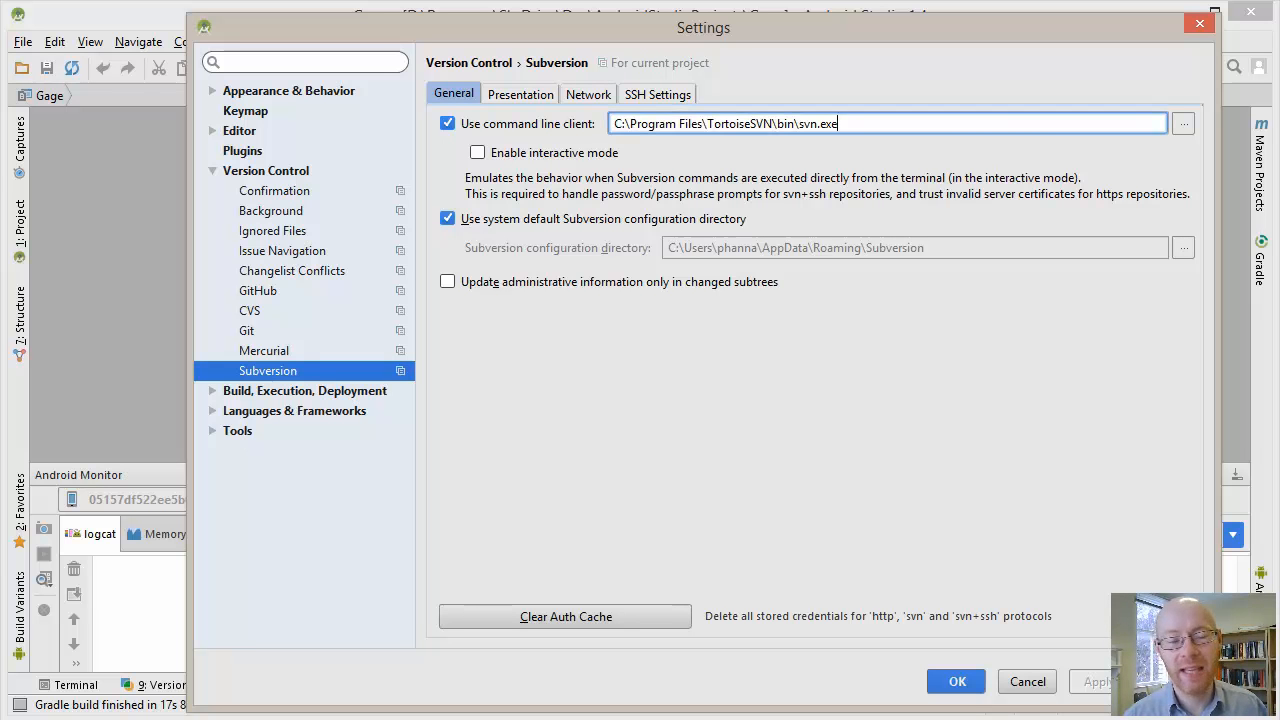
left_click_drag(798, 124, 838, 124)
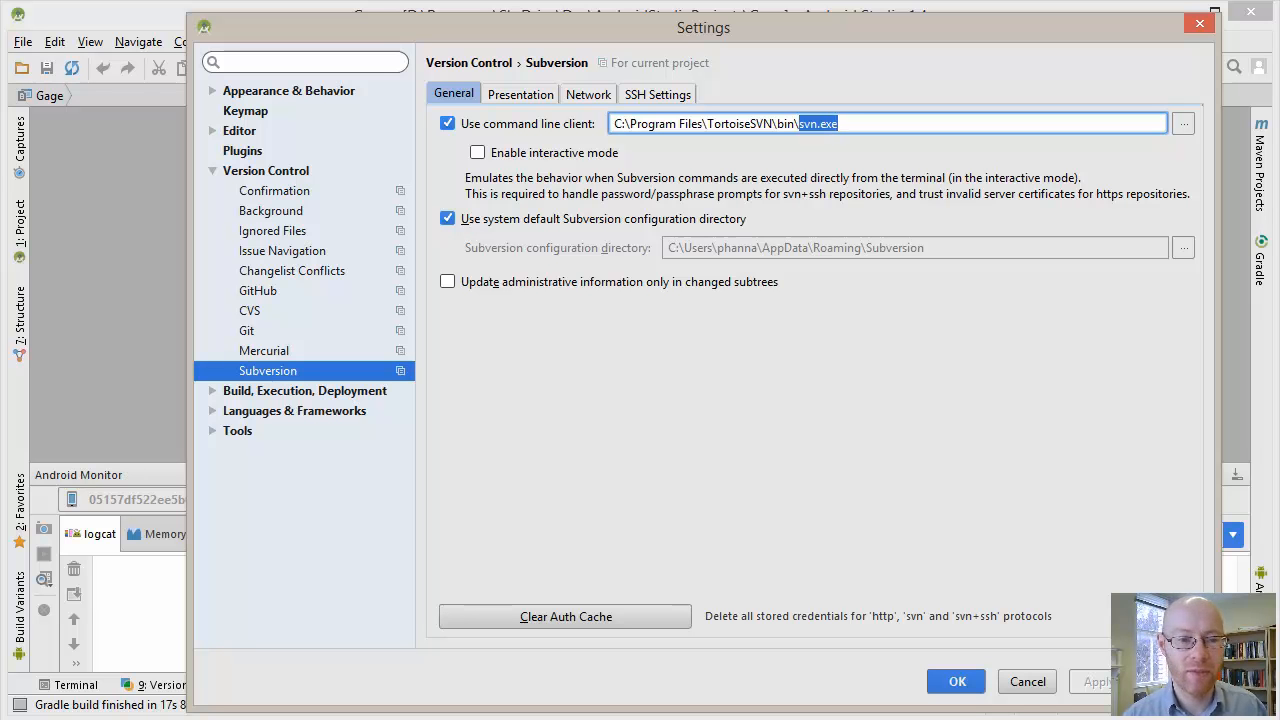
left_click(840, 124)
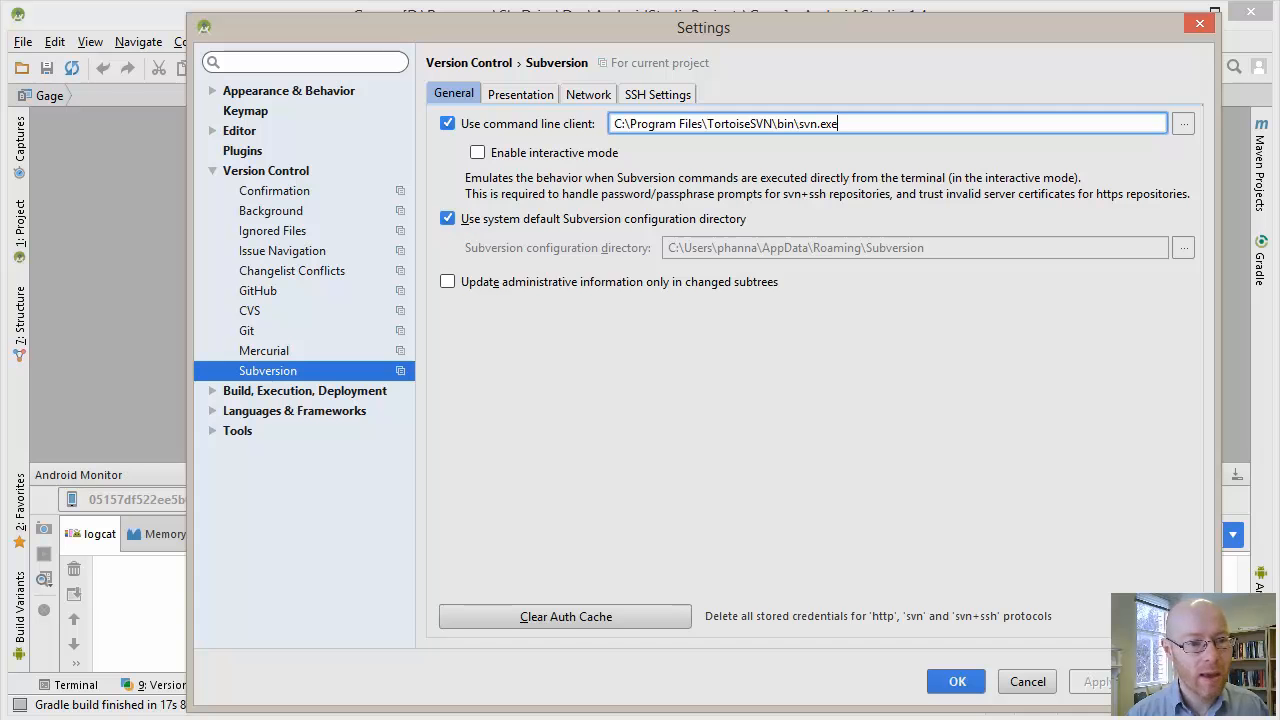
left_click(1184, 124)
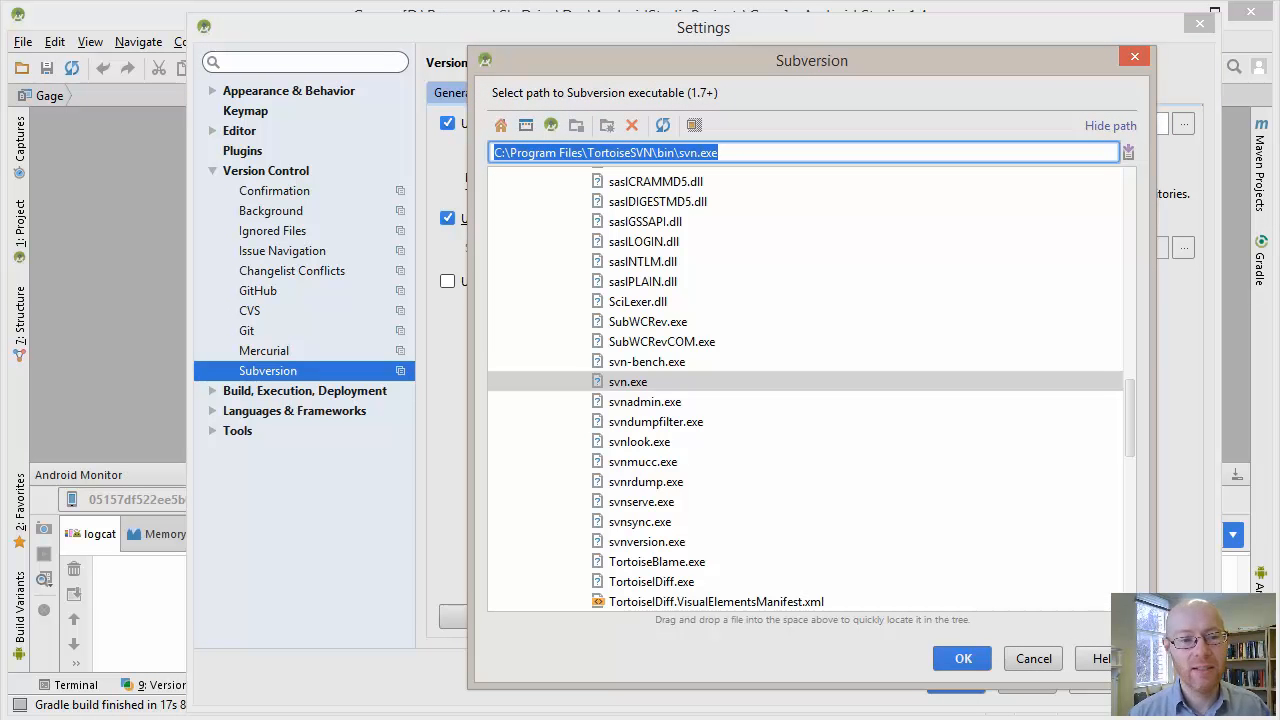
key("Return")
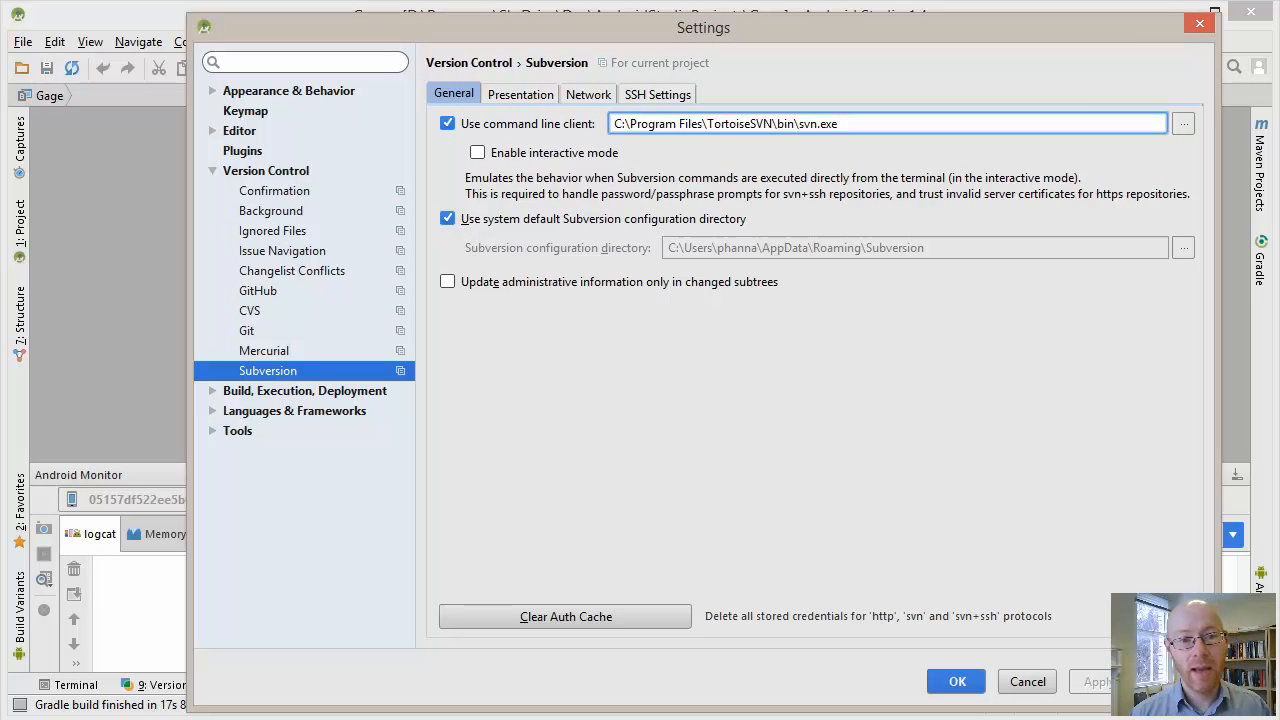
left_click(957, 681)
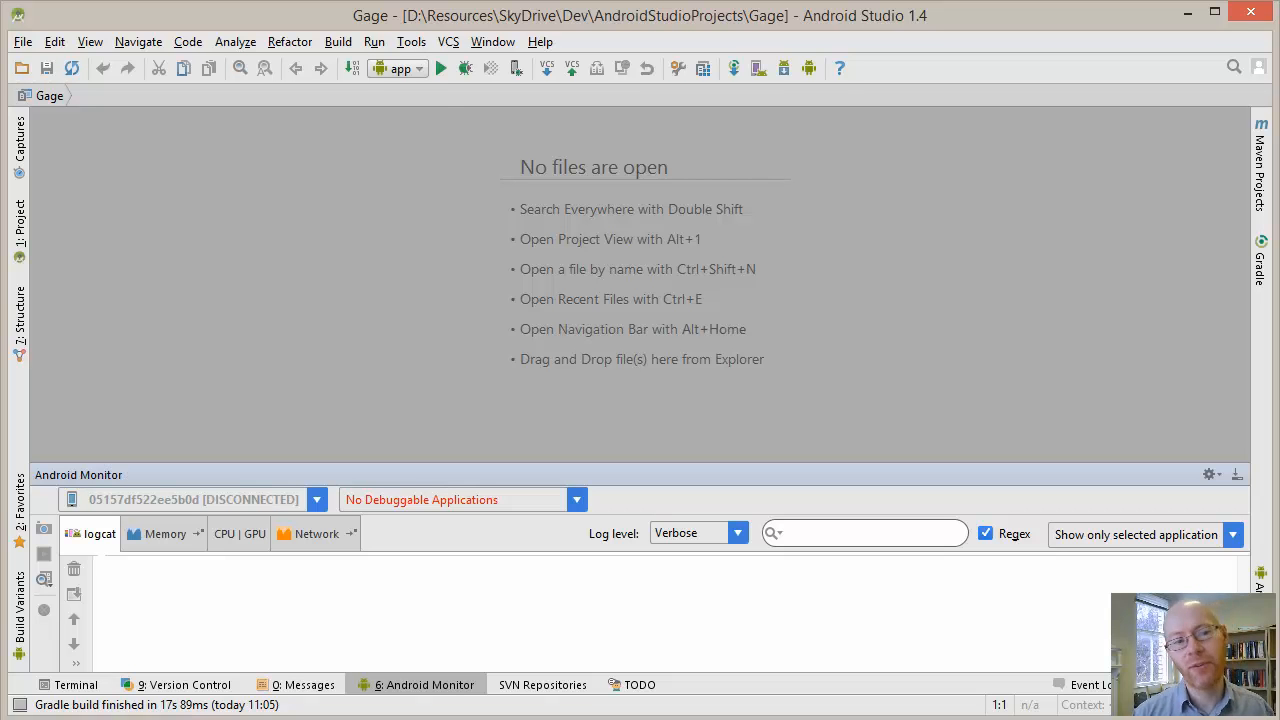
left_click(448, 42)
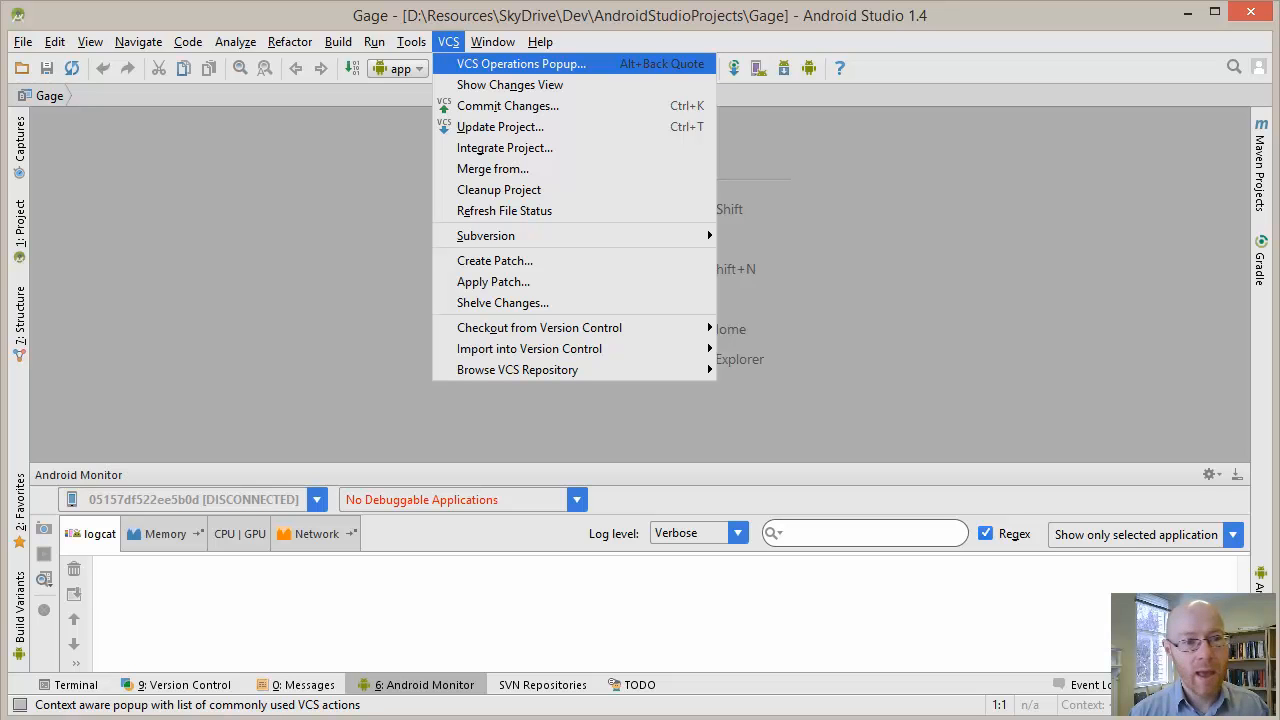
key("Up")
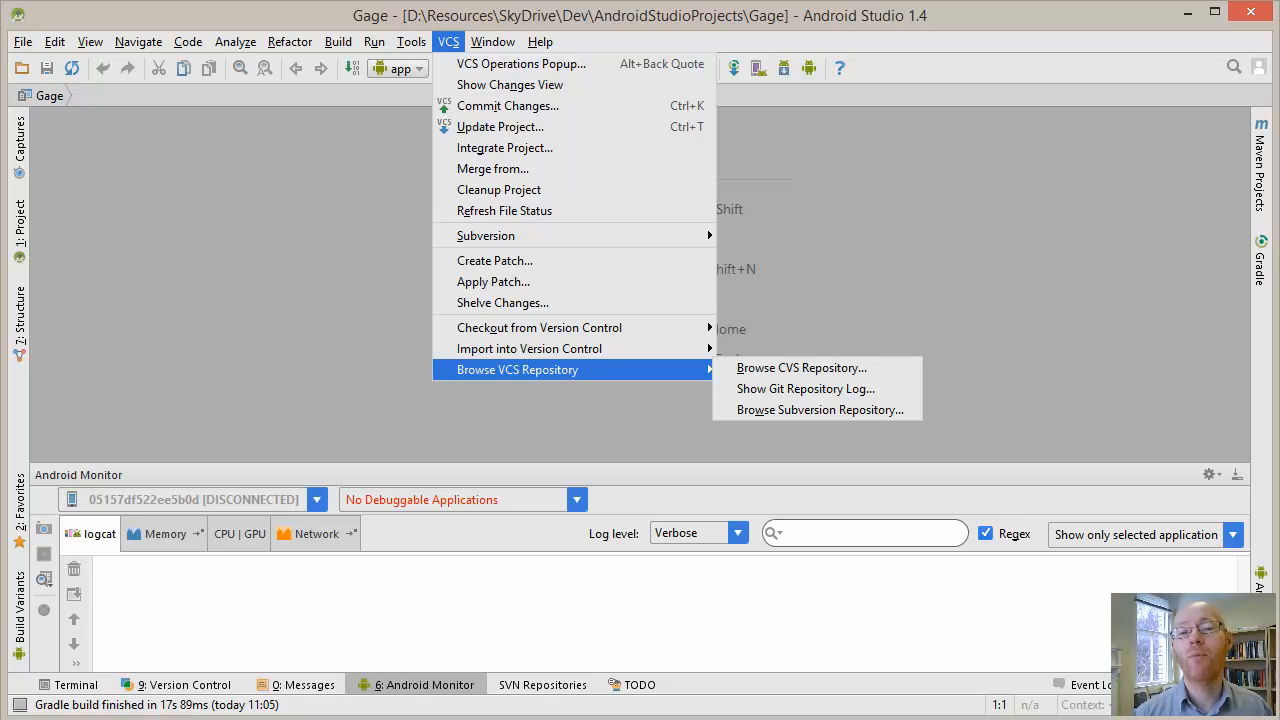
key("Escape")
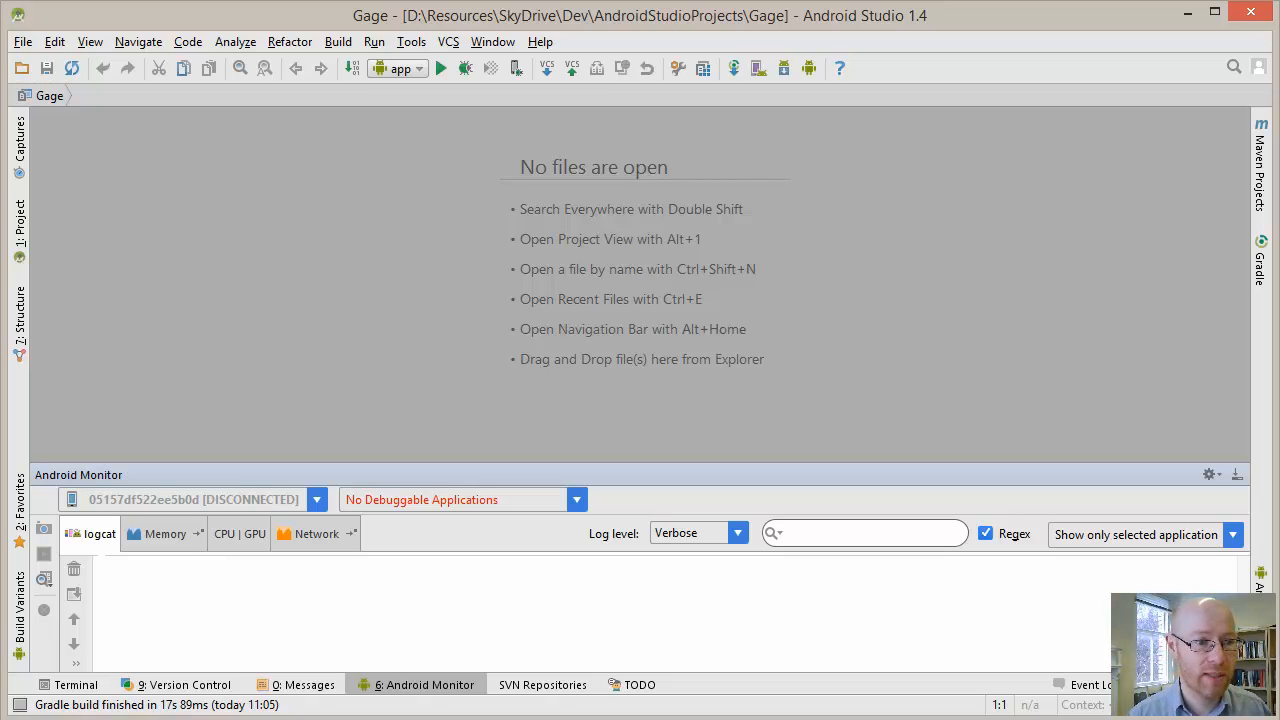
Open the Subversion repository browser to list the configured SVN repositories
left_click(448, 42)
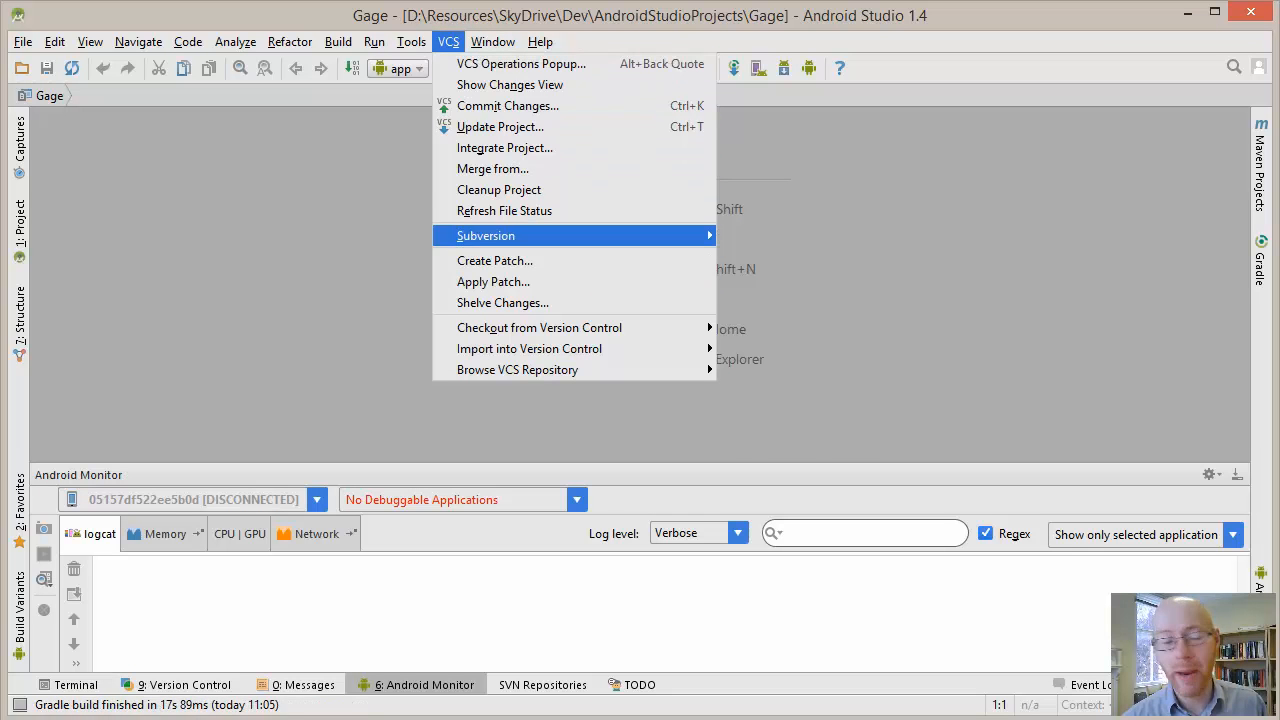
mouse_move(530, 348)
mouse_move(517, 369)
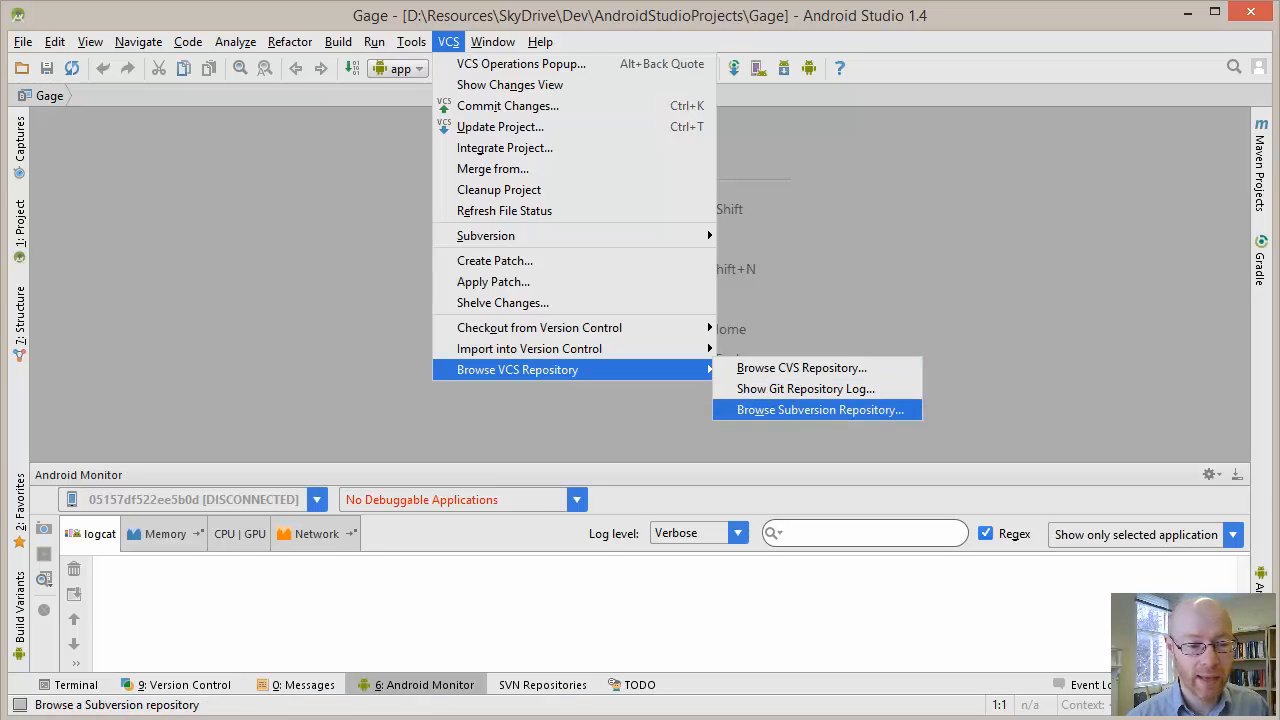
left_click(820, 410)
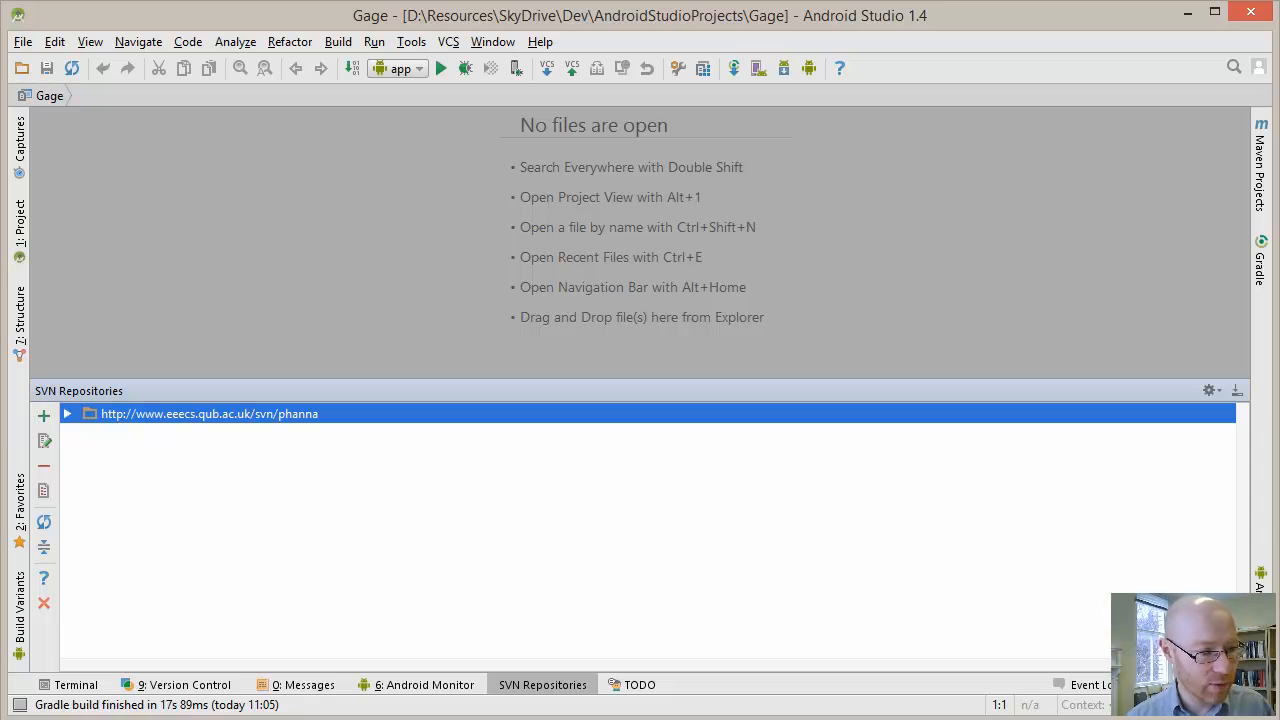
left_click(43, 415)
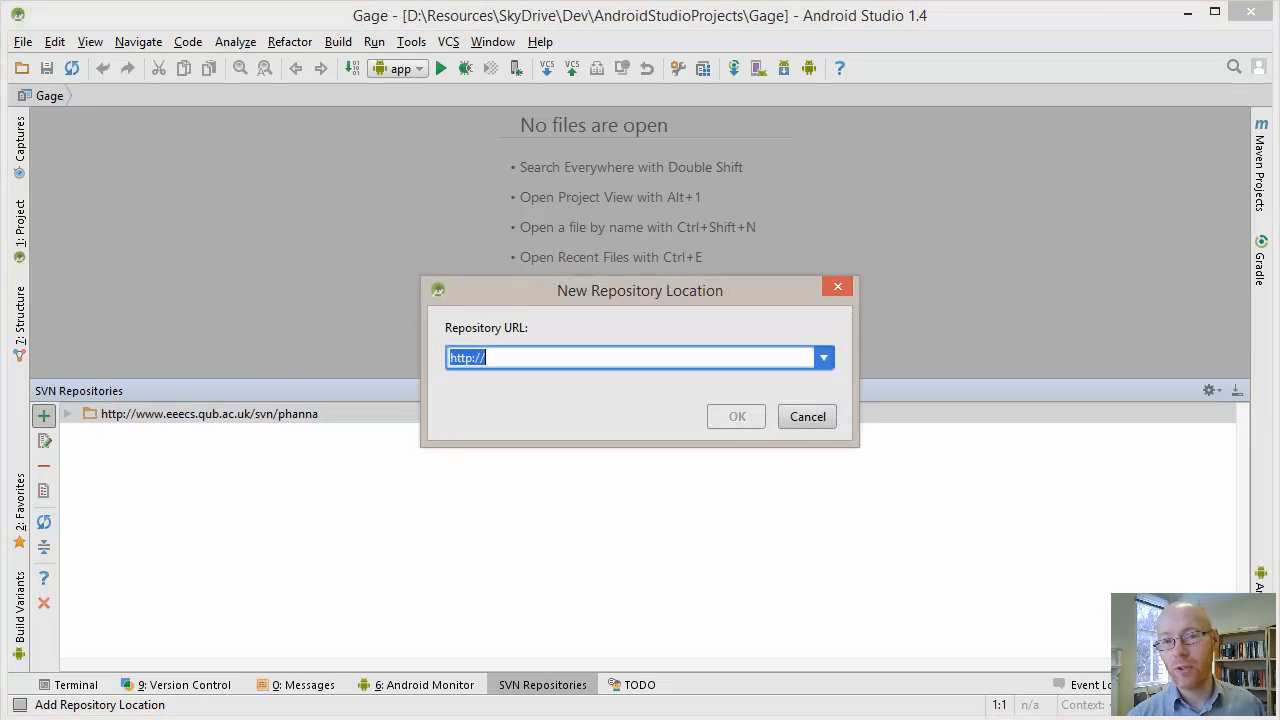
key("End")
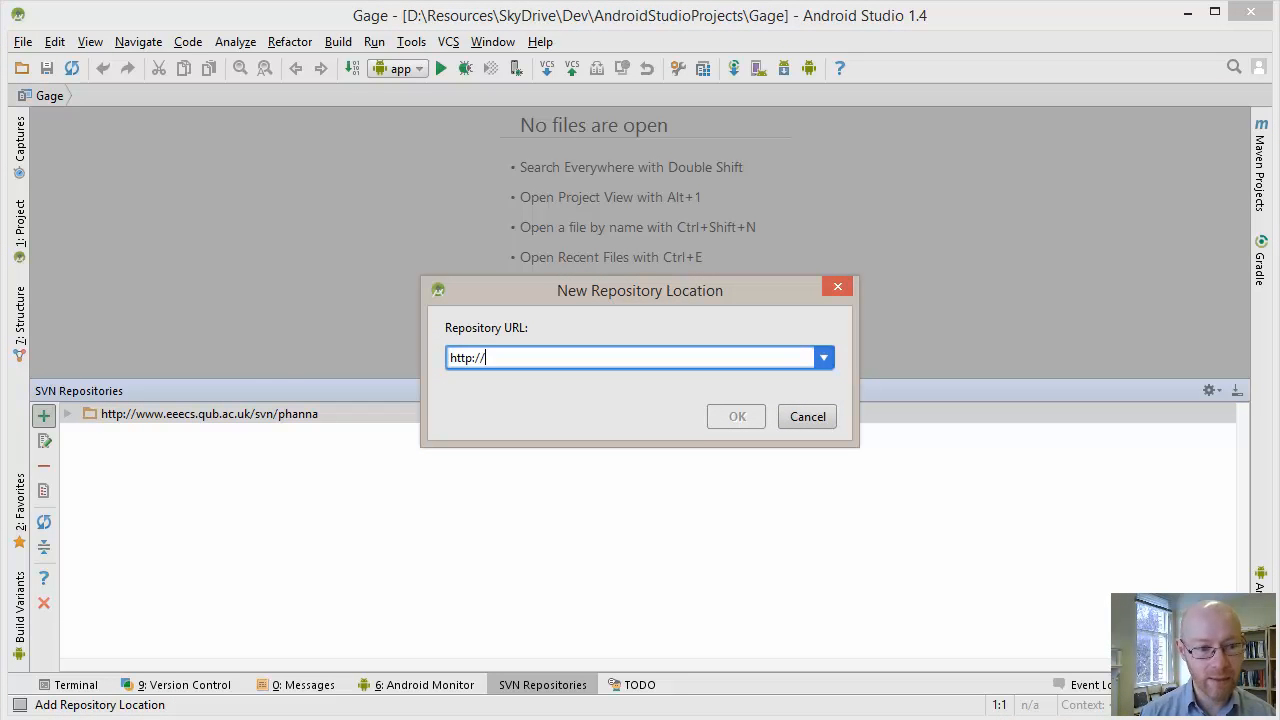
type("www.eee.cs")
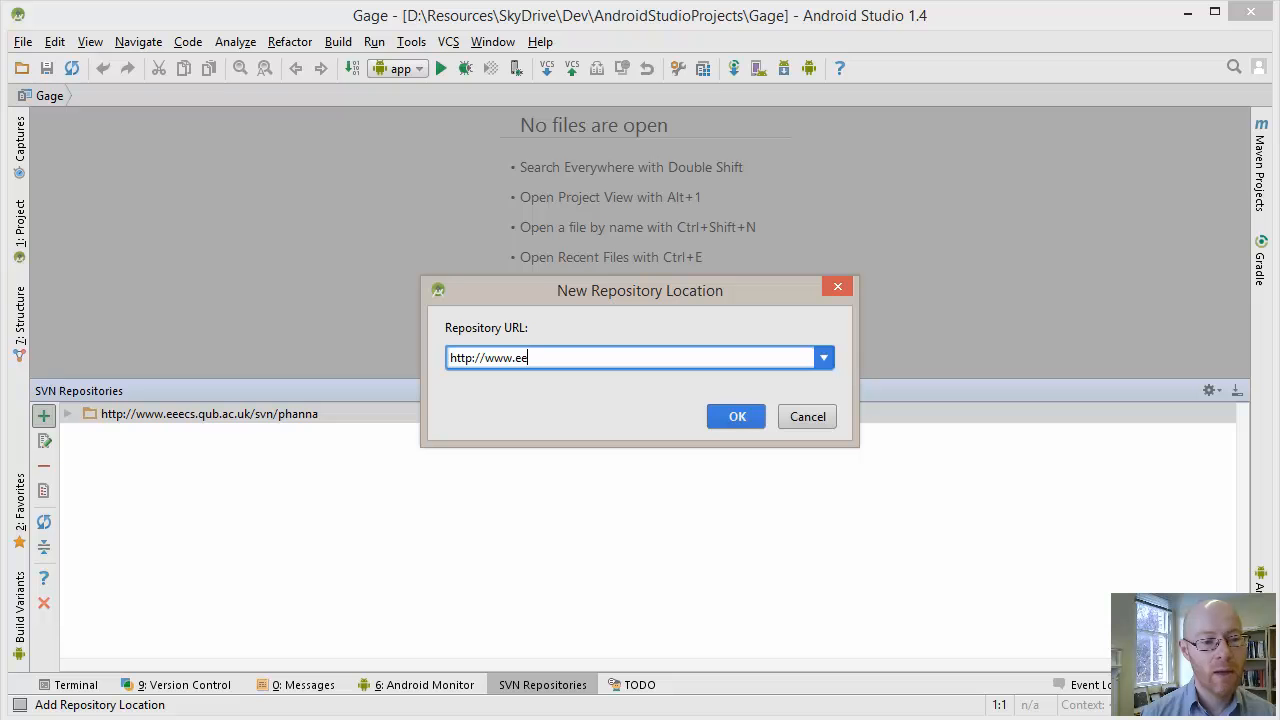
key("BackSpace")
key("BackSpace")
key("BackSpace")
type("cs.qub")
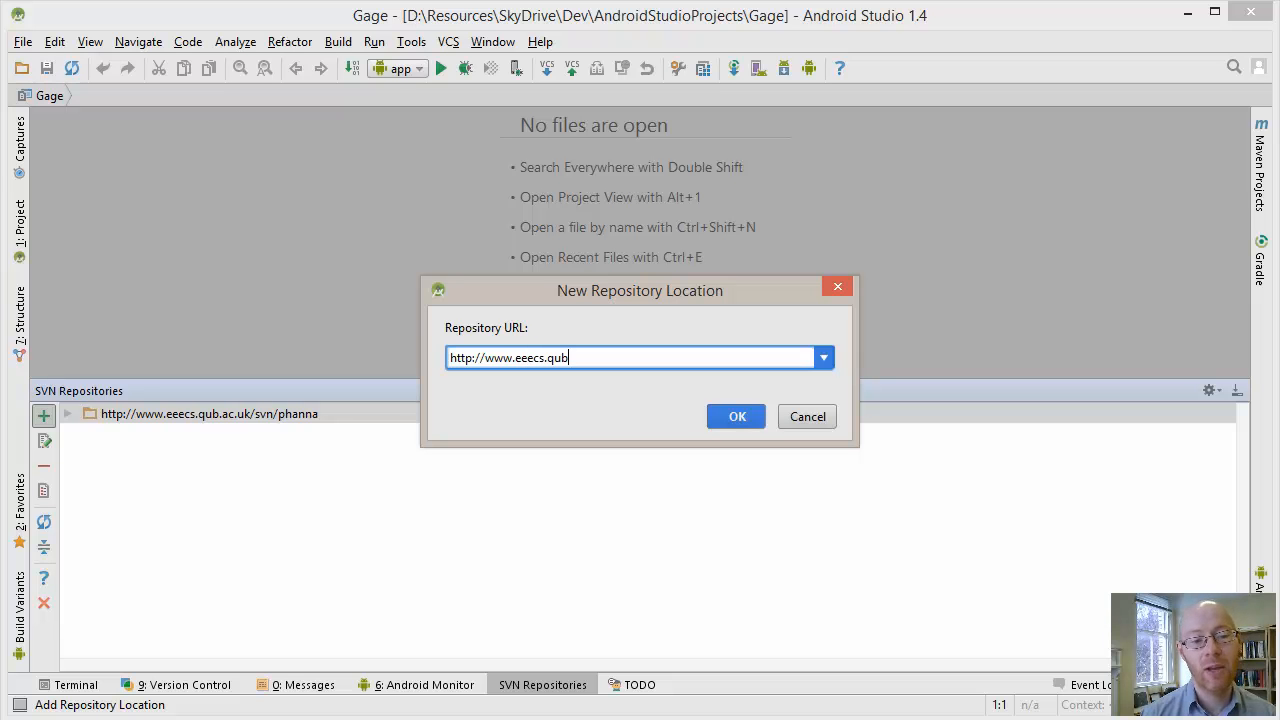
type(".ac.uk/svn/")
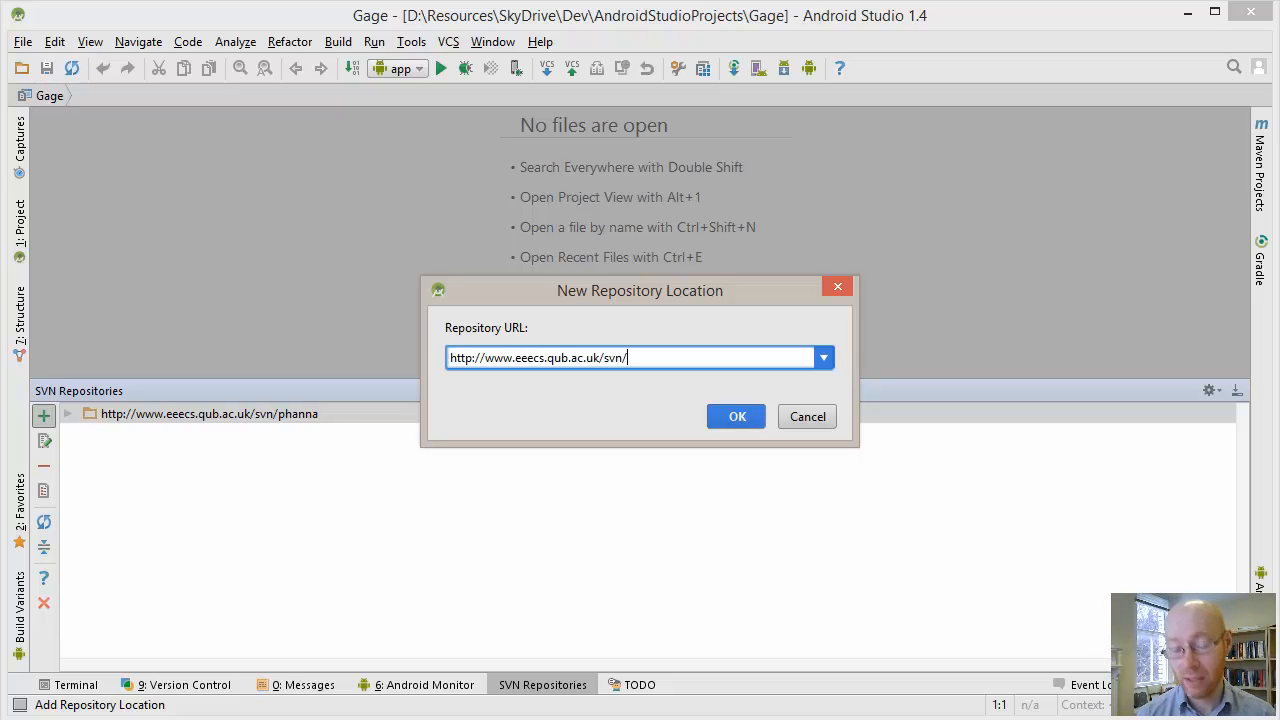
type("gp32")
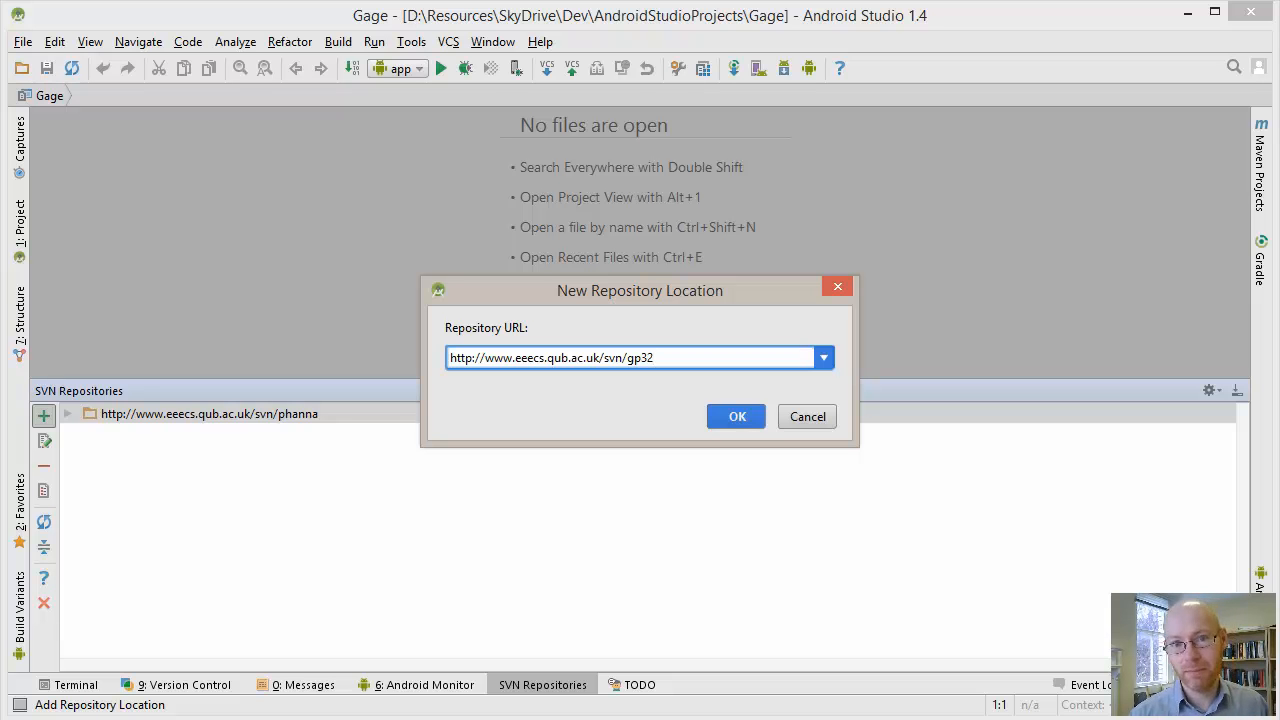
key("Return")
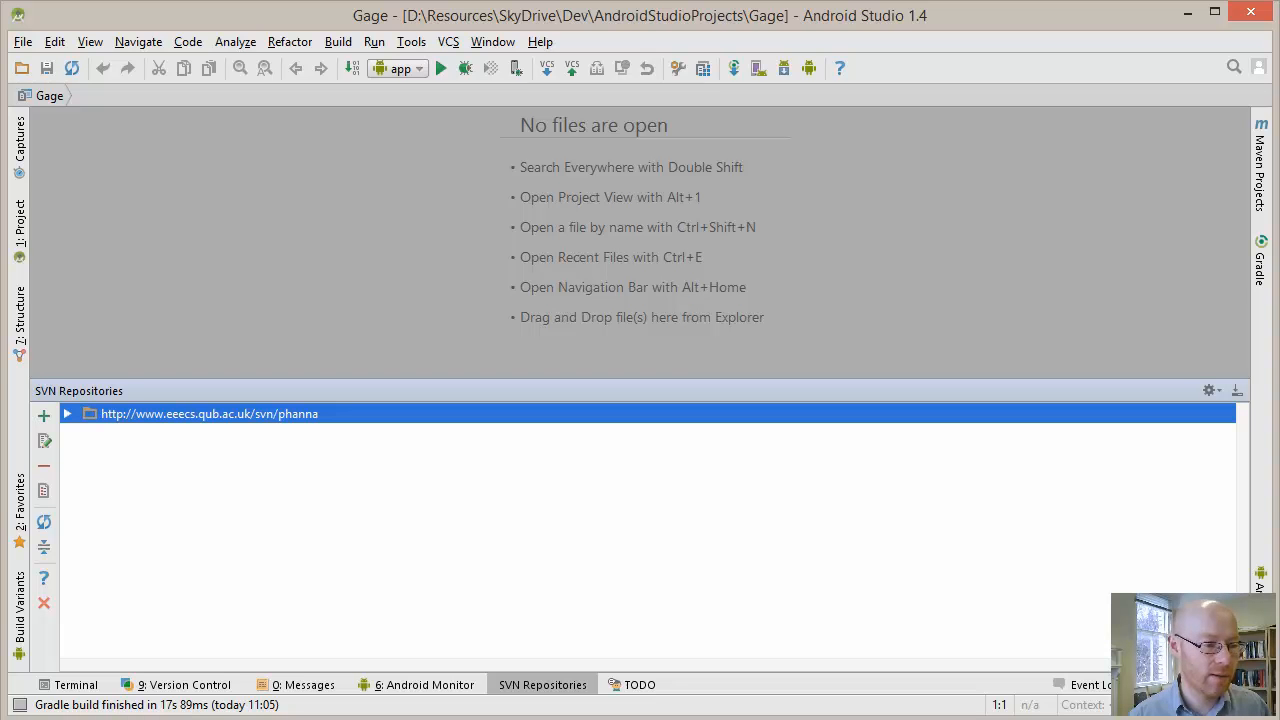
Examine the top-level folders of the listed SVN repository, collapse it again and reduce the height of the repositories area
key("Right")
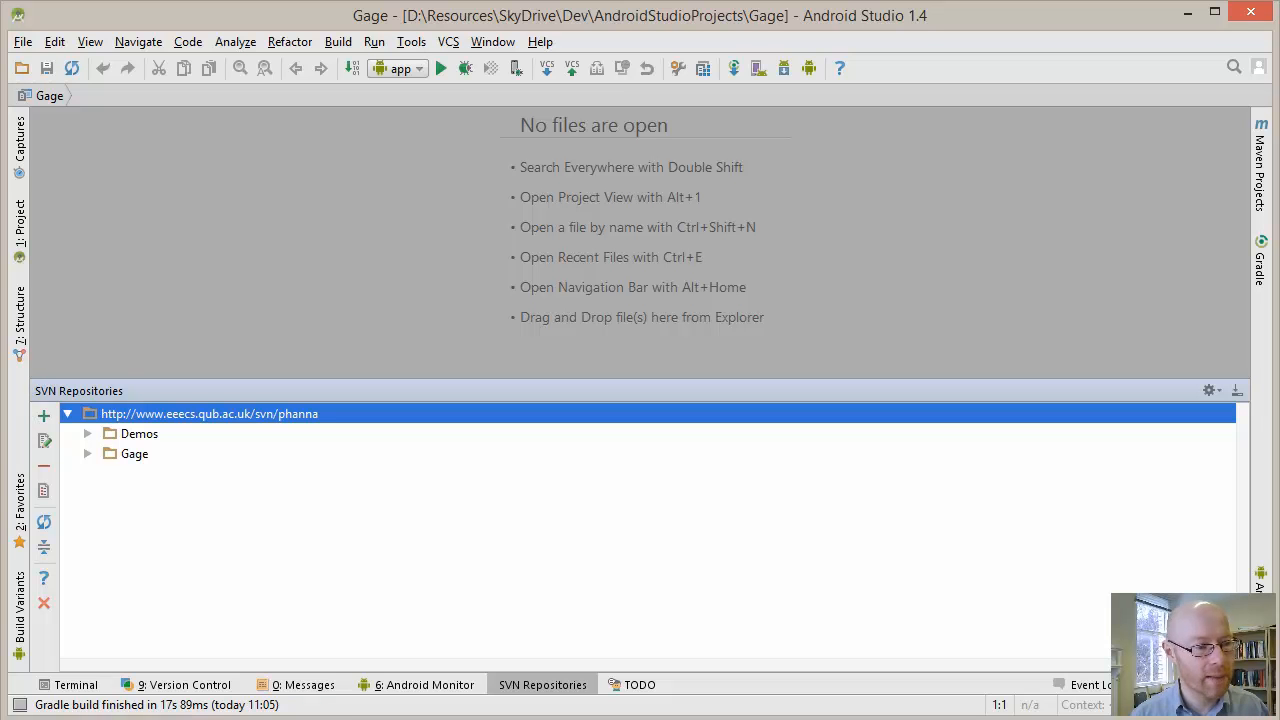
key("Left")
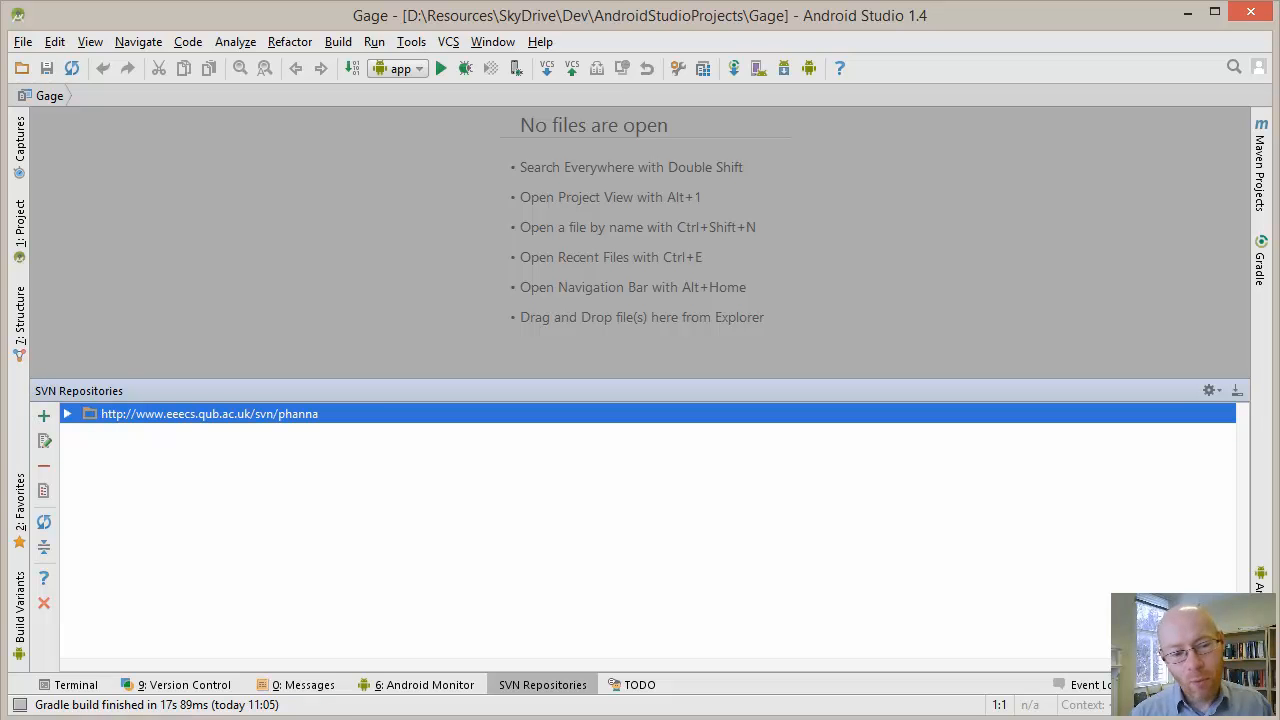
left_click_drag(640, 380, 640, 499)
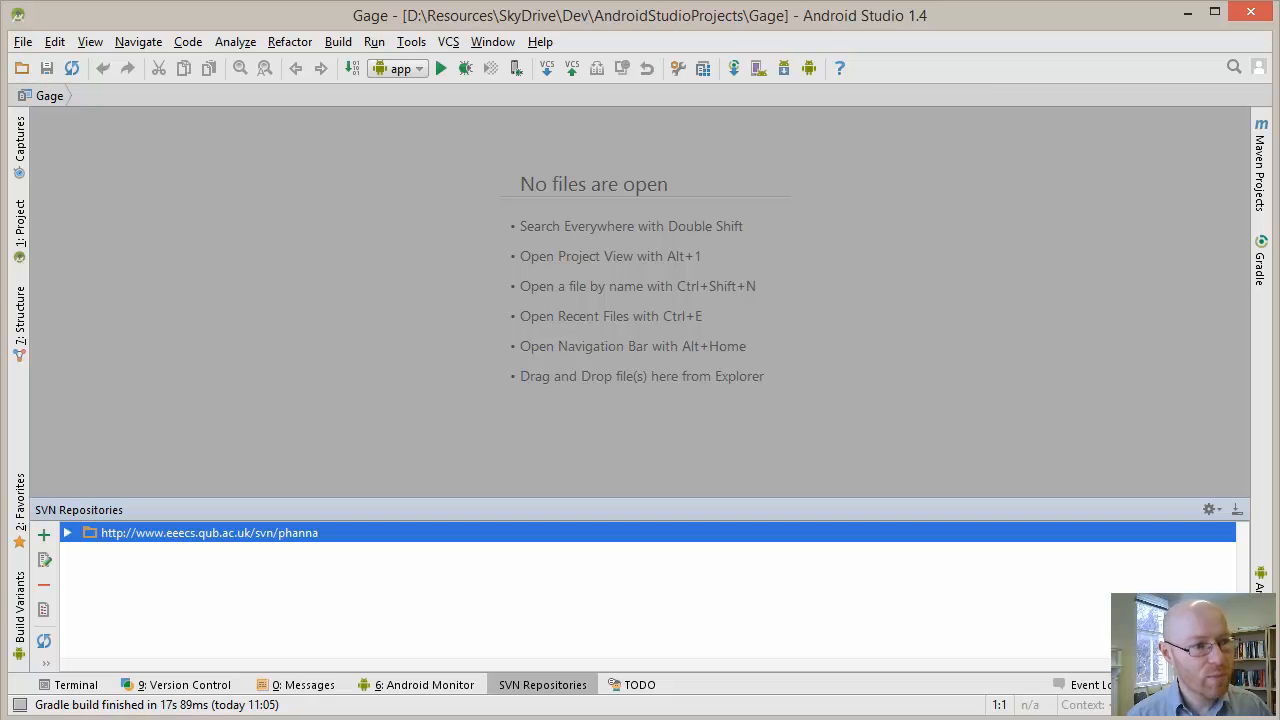
Start a new Android project with the application name MySuperGame, keeping the suggested company domain and project location
left_click(22, 42)
mouse_move(45, 63)
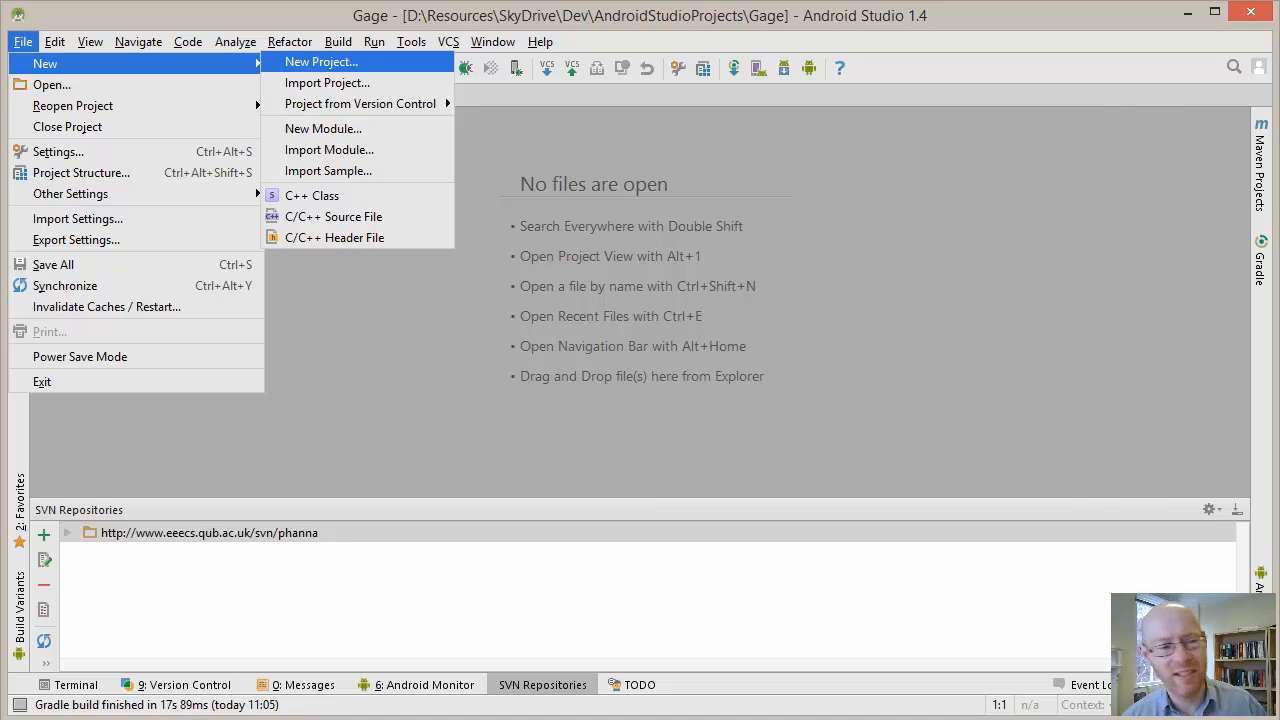
left_click(321, 62)
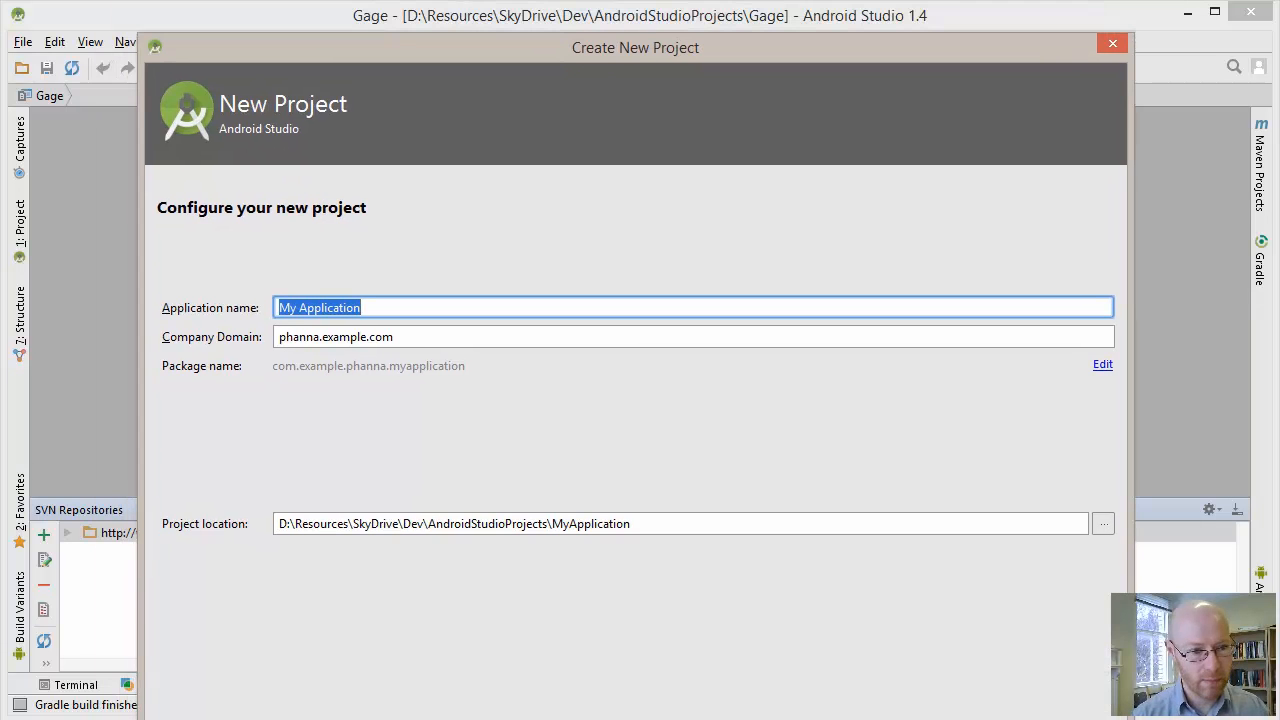
type("MySuperGame")
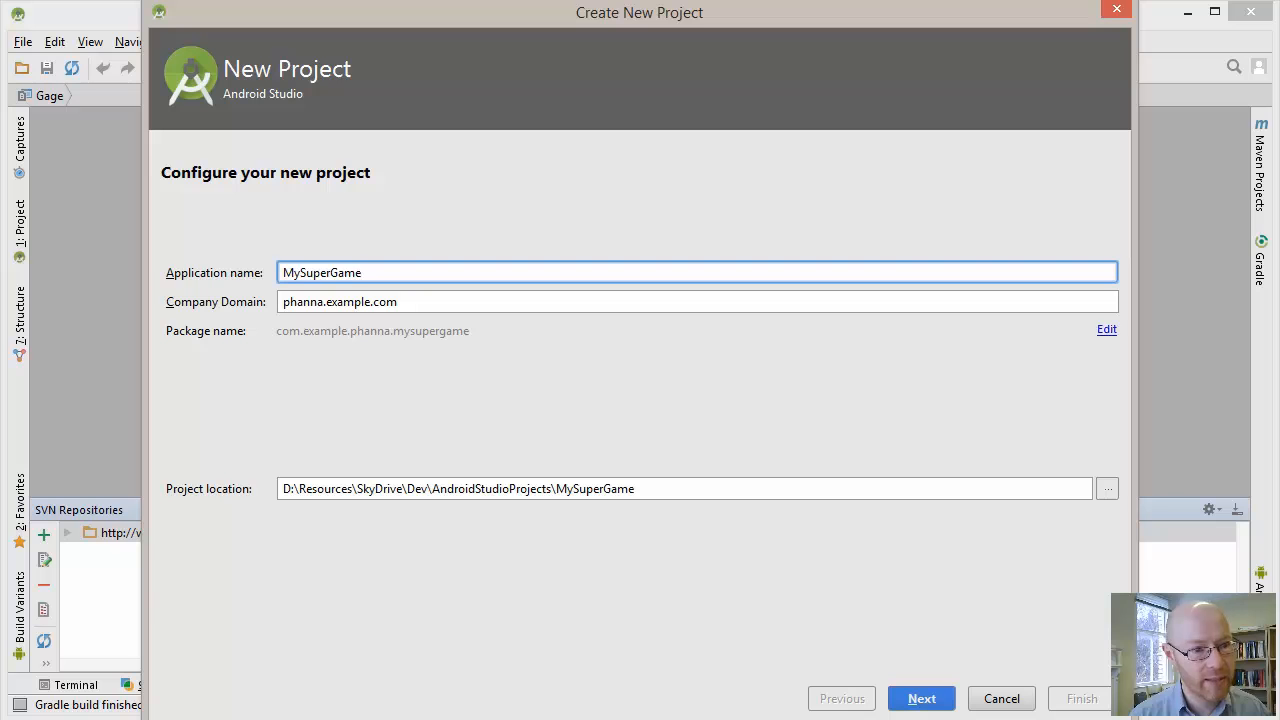
key("Return")
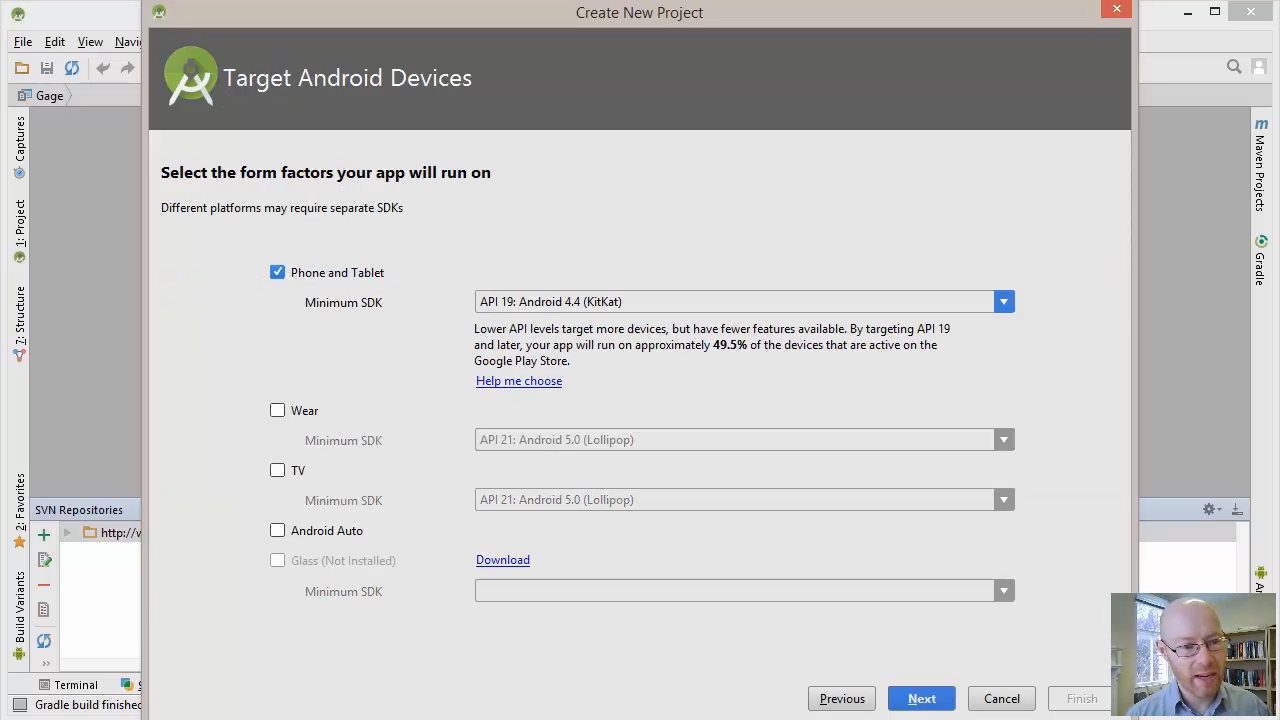
Keep Phone and Tablet with minimum SDK API 19: Android 4.4 (KitKat) and choose the Fullscreen Activity template
left_click(921, 699)
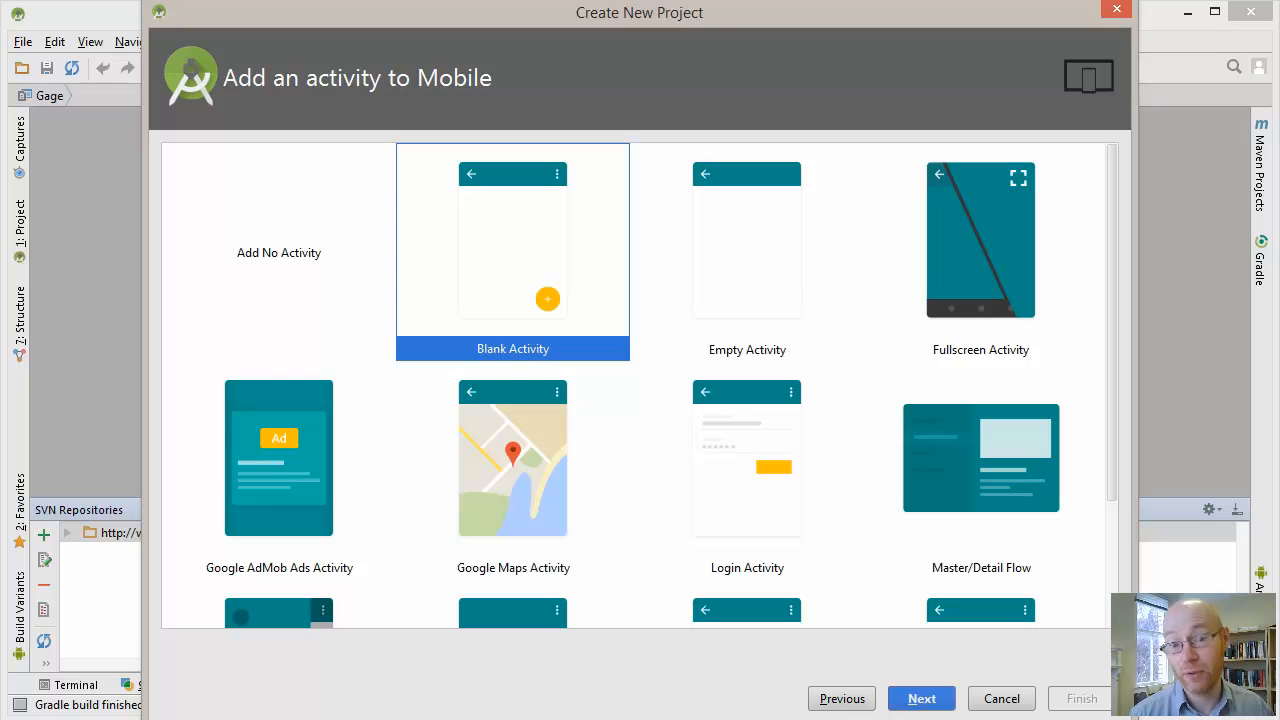
left_click(981, 252)
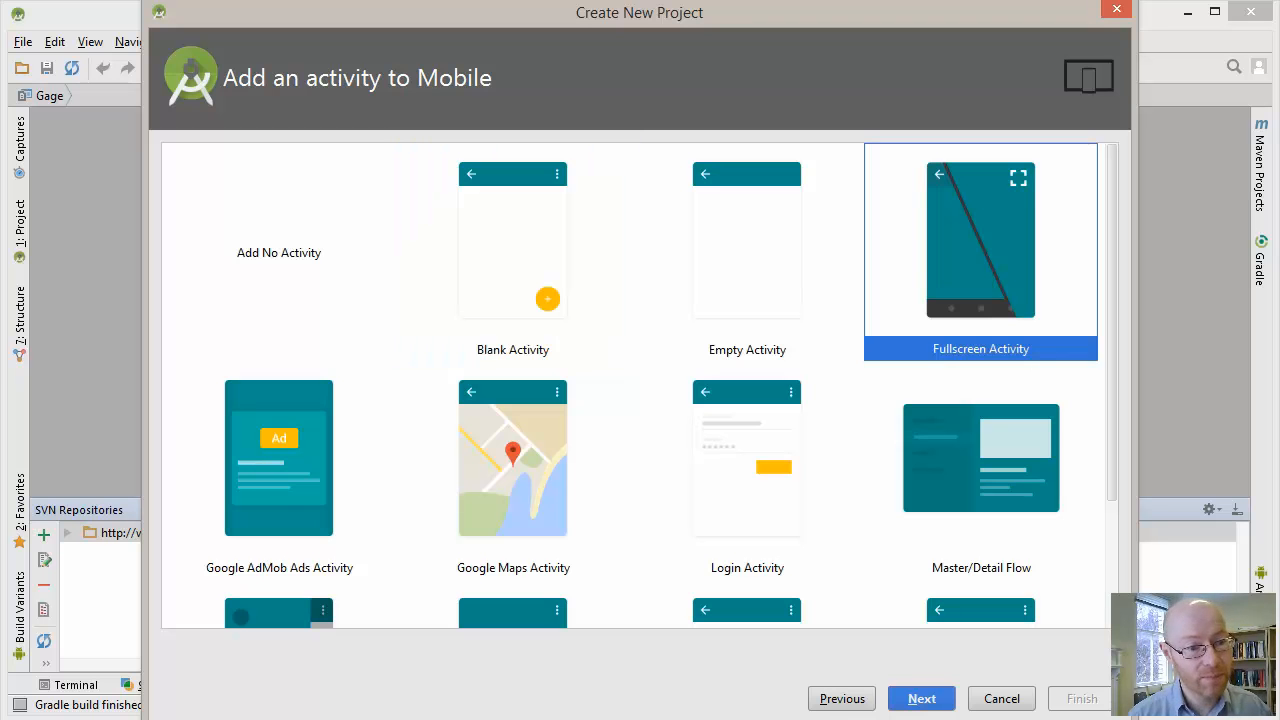
key("Return")
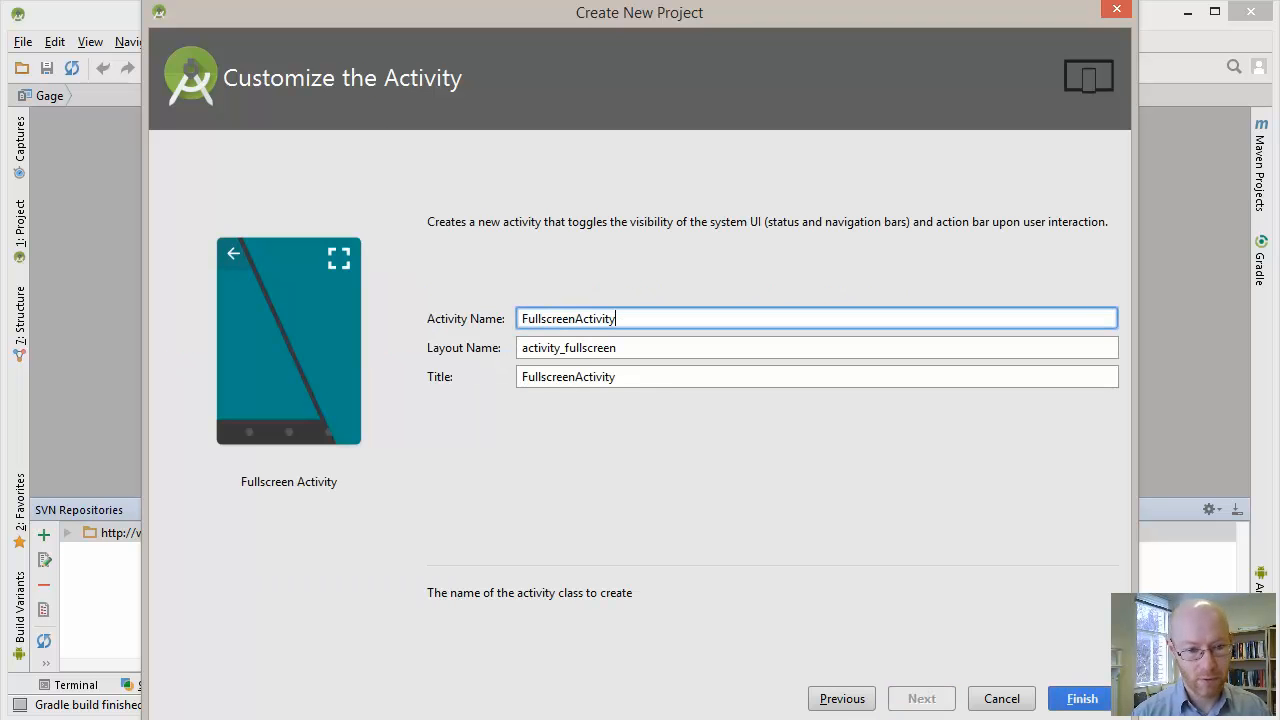
Name the activity MySuperGame, keep the matching layout name and title, and finish creating the project
type("MySuperGae")
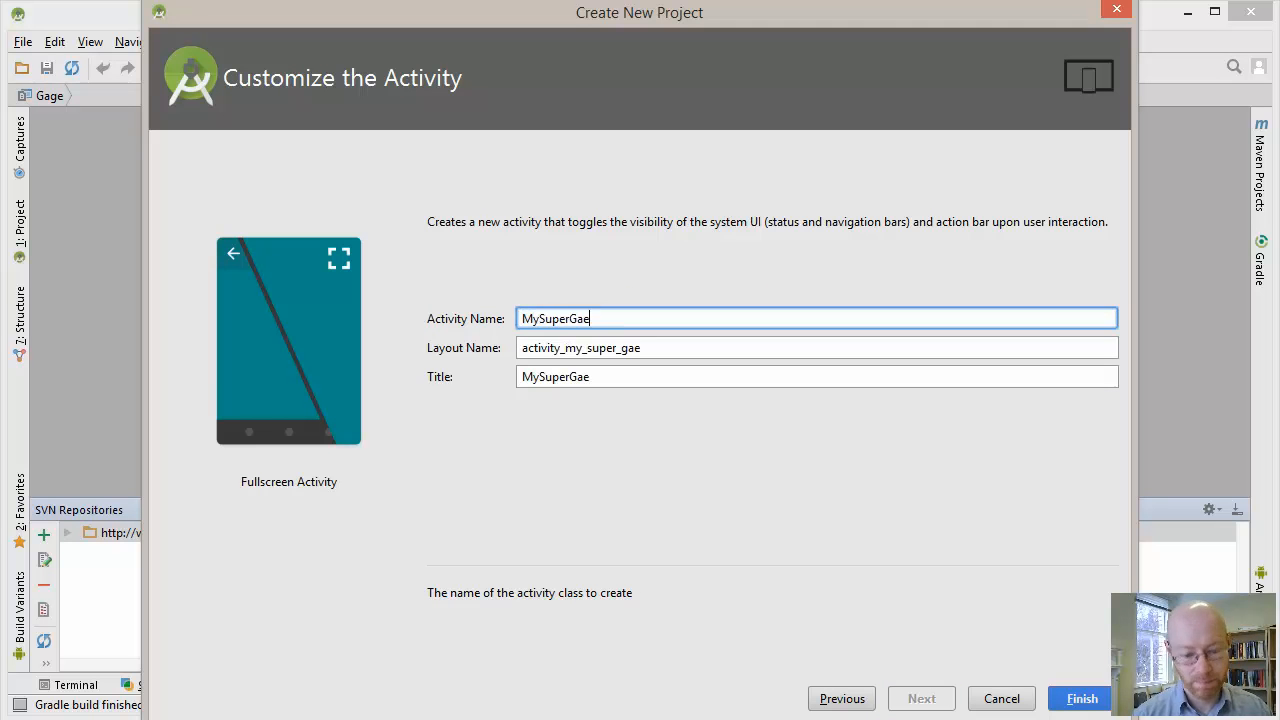
key("BackSpace")
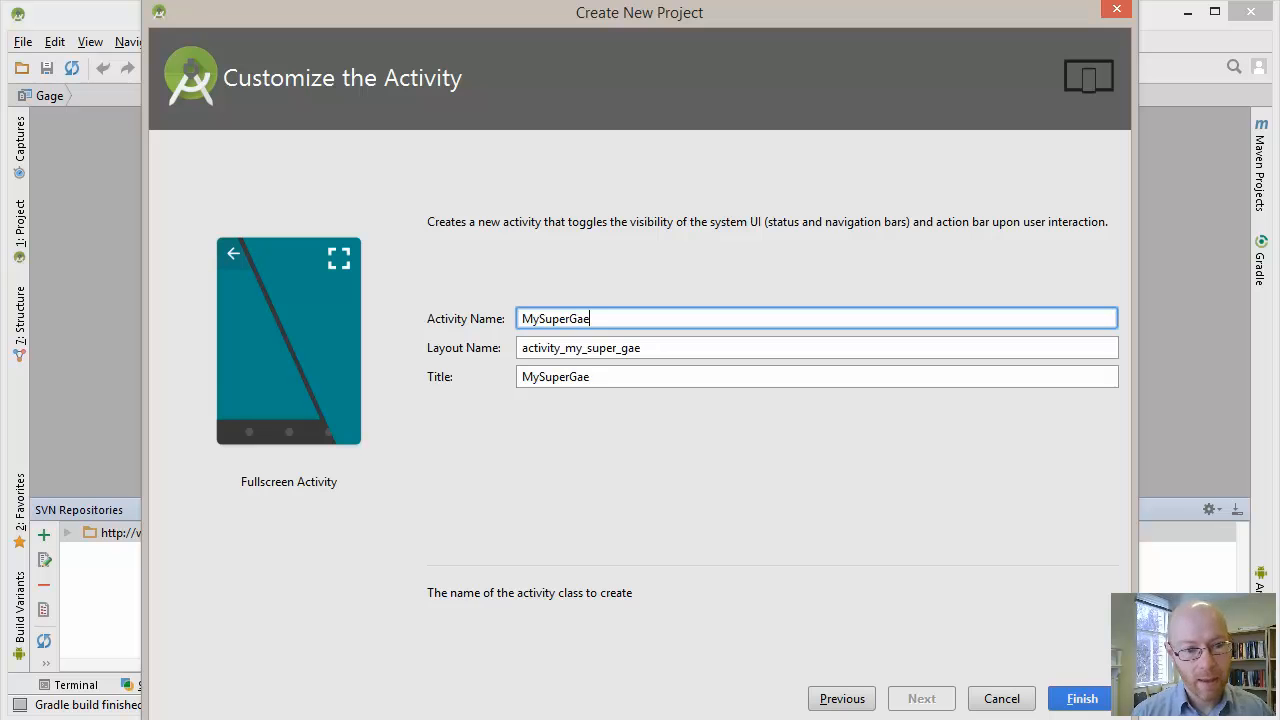
type("me")
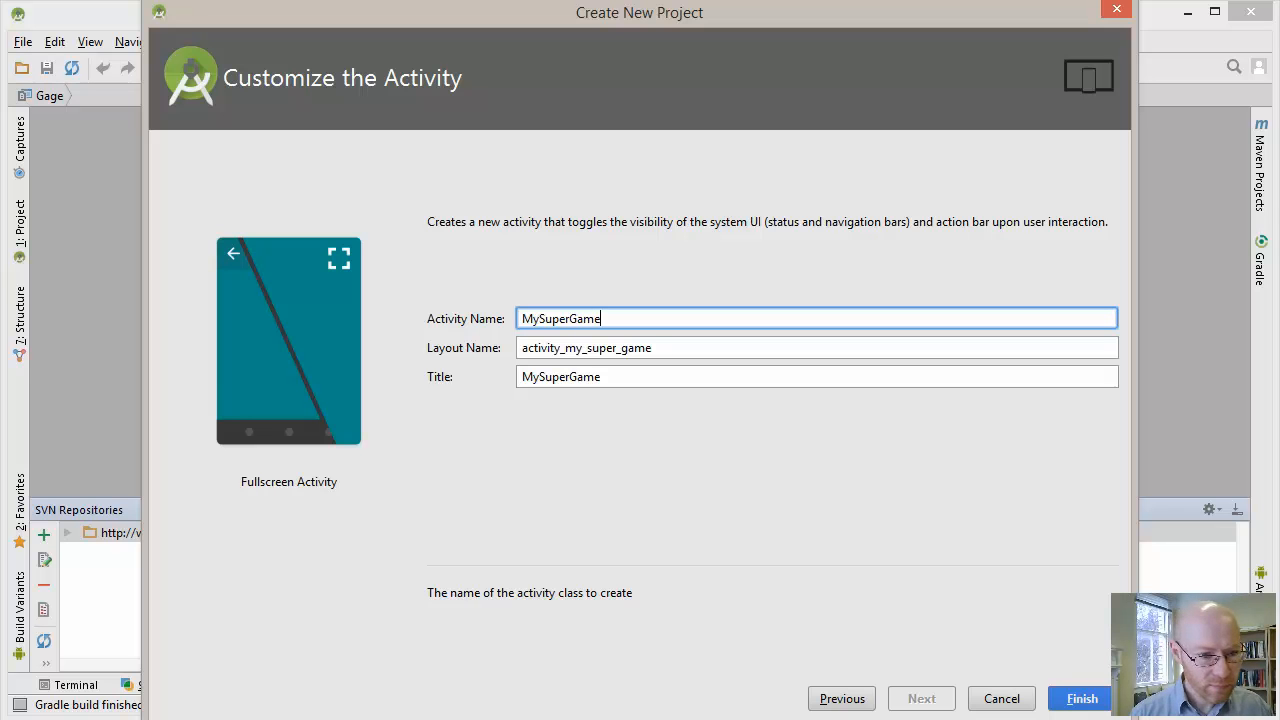
key("Return")
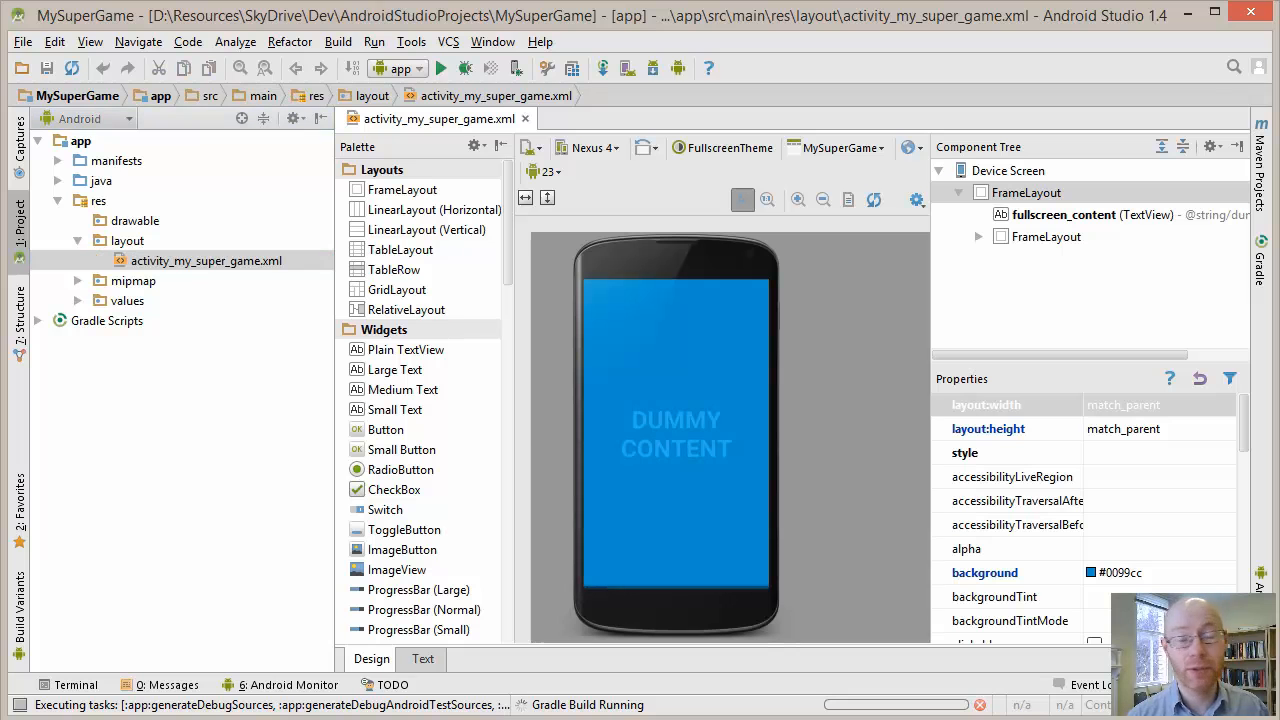
Enable version control integration for the MySuperGame project root using Subversion
left_click(448, 42)
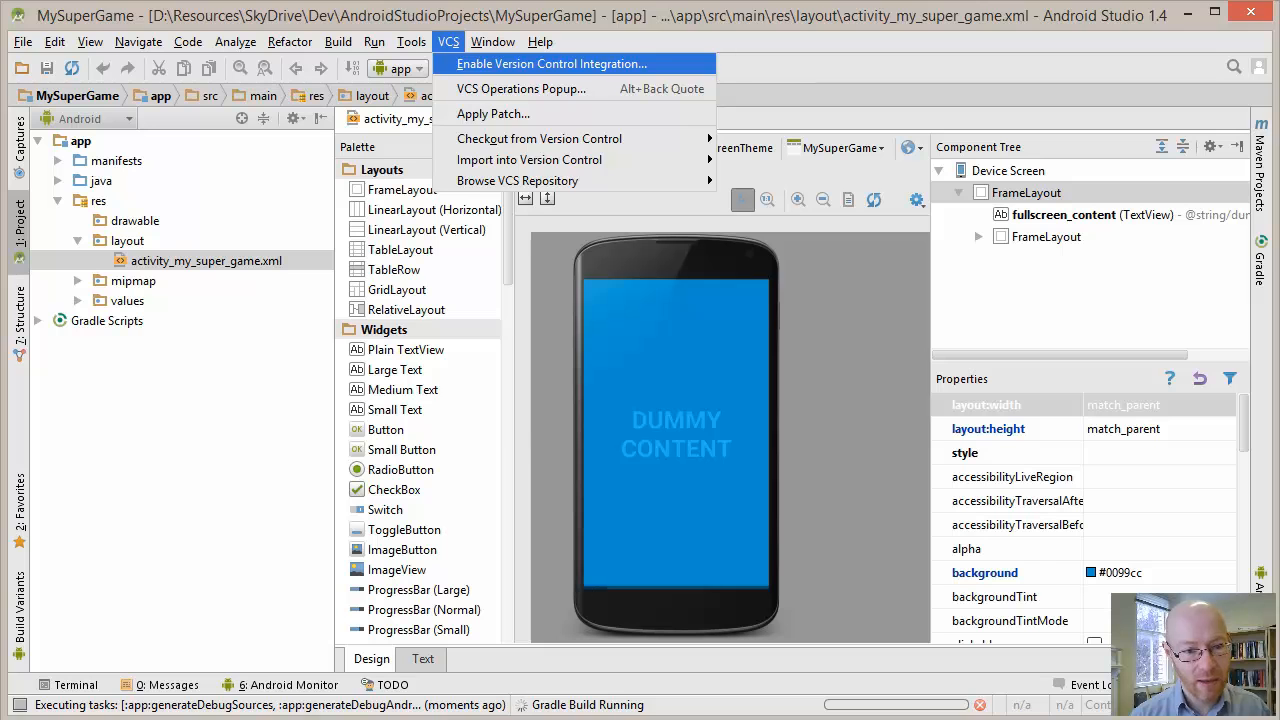
left_click(552, 64)
left_click(848, 336)
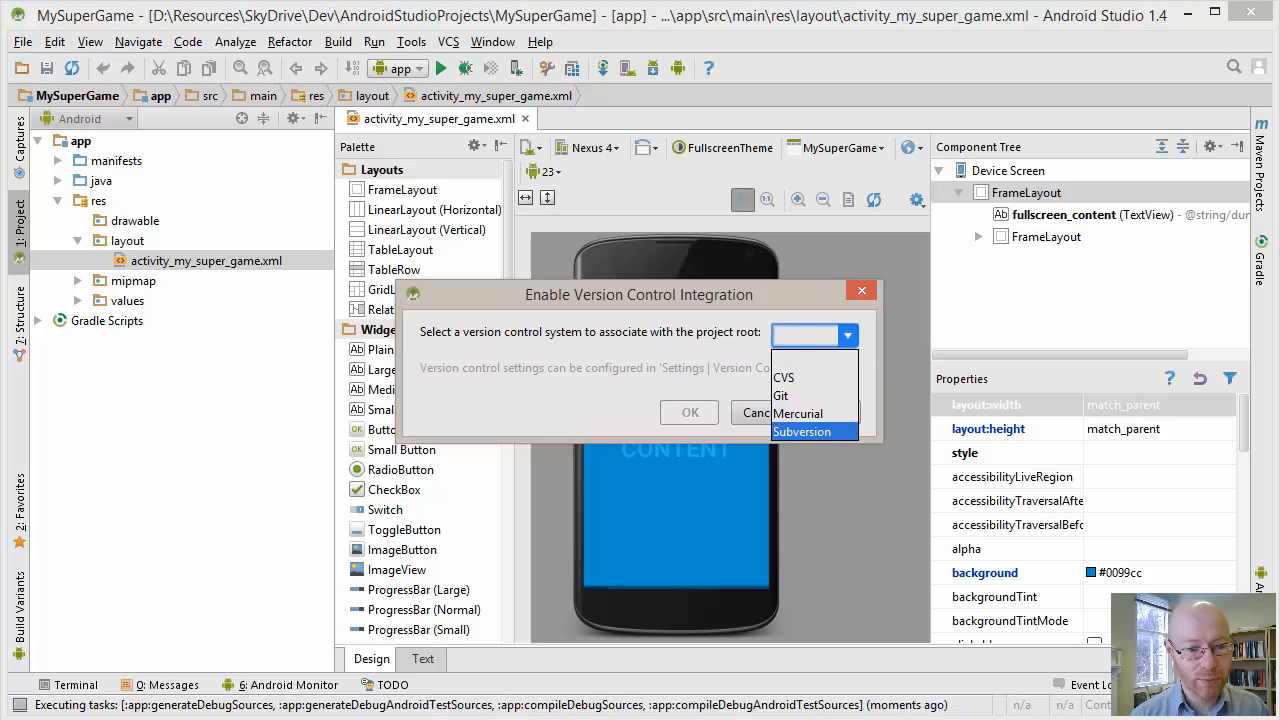
left_click(812, 432)
key("Return")
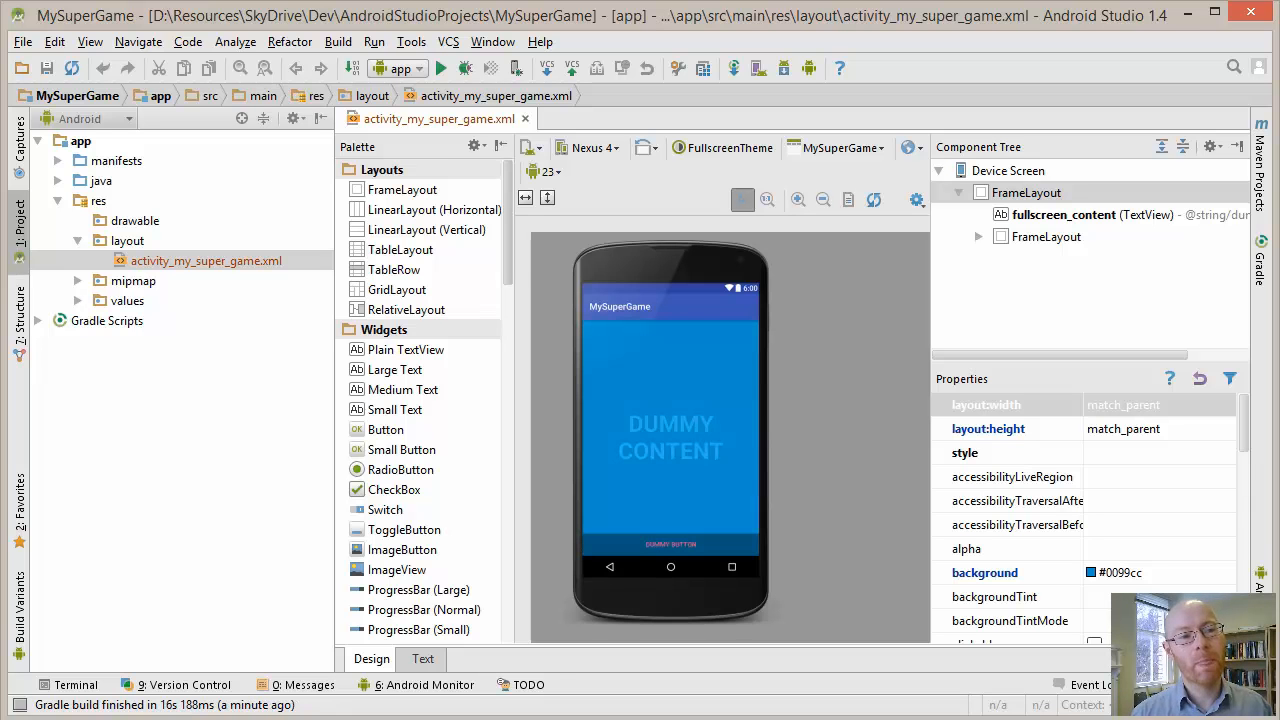
Run Make Project on the MySuperGame project
left_click(338, 42)
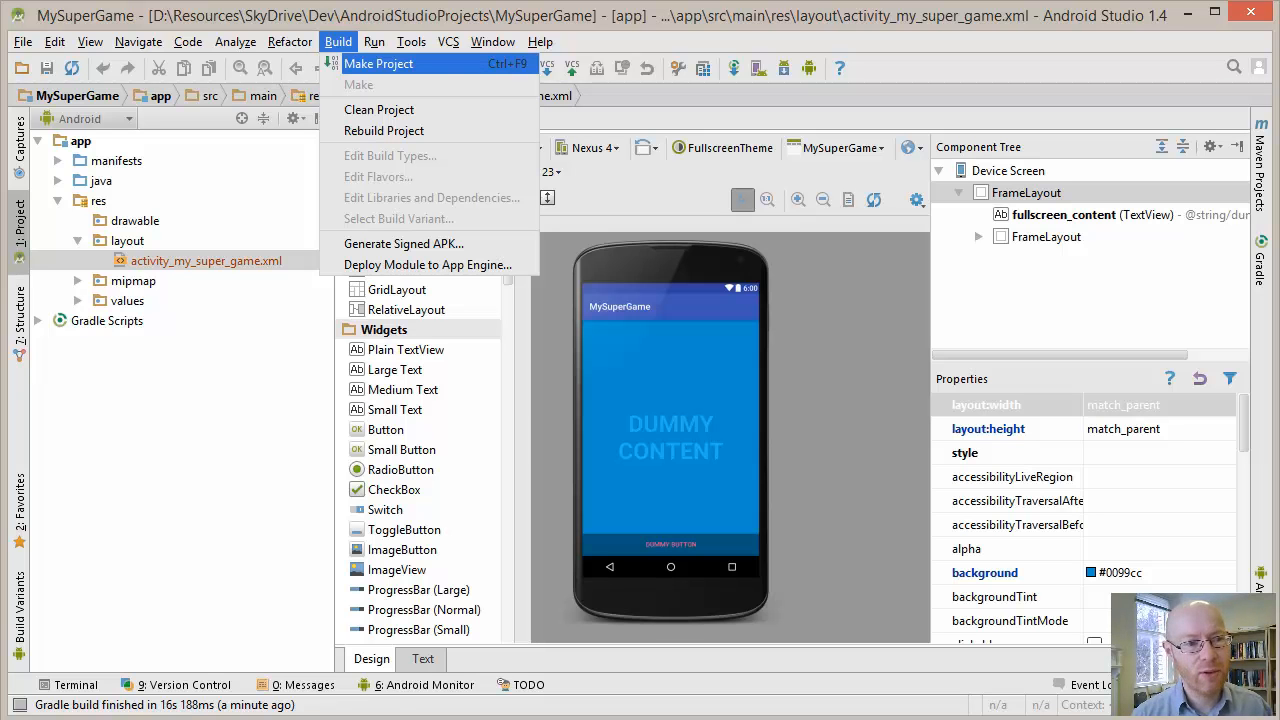
left_click(350, 64)
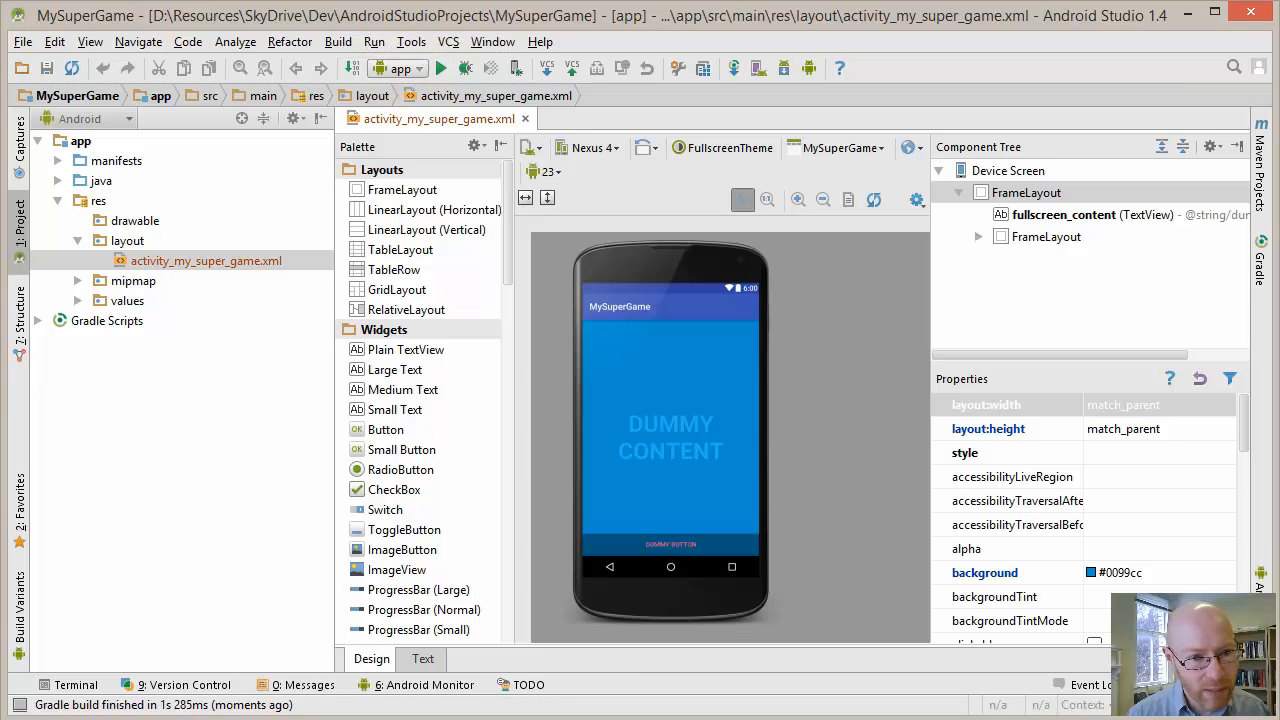
Switch to File Explorer, examine the contents of the MySuperGame folder in AndroidStudioProjects and minimize the window
key("alt+Tab")
mouse_move(680, 29)
left_mouse_down()
mouse_move(680, 65)
mouse_move(676, 27)
left_mouse_up()
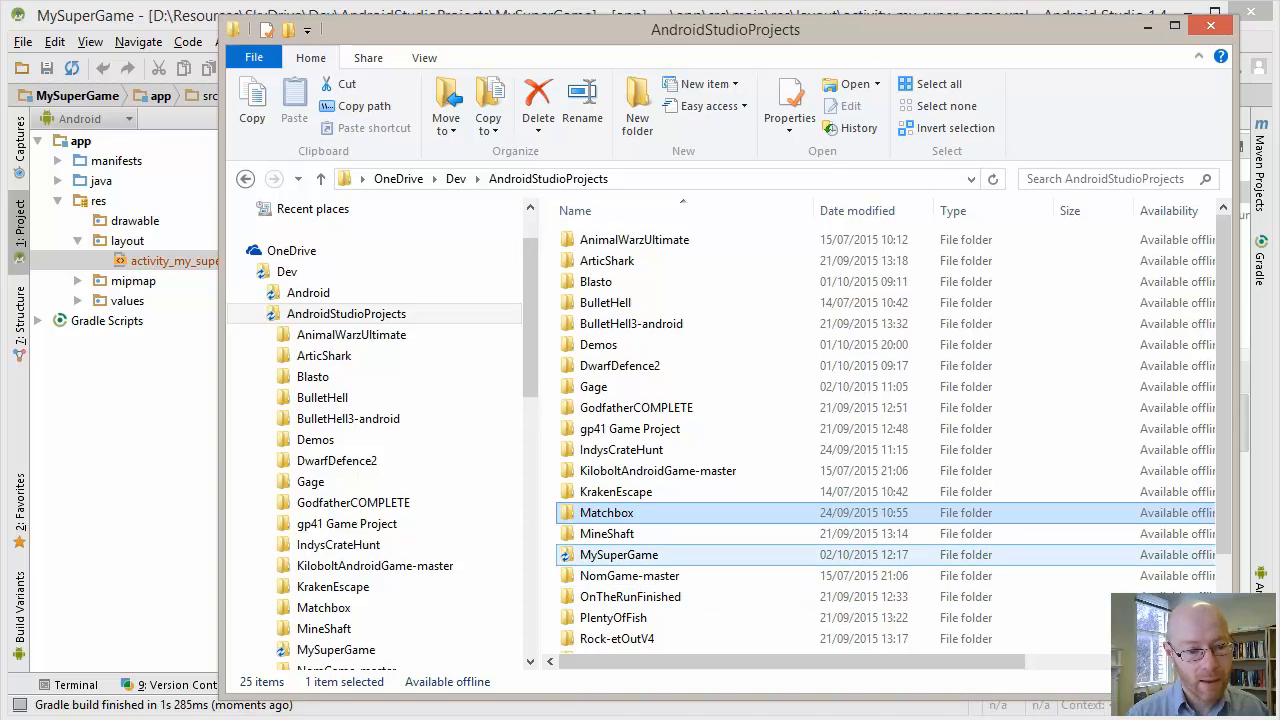
left_click(619, 555)
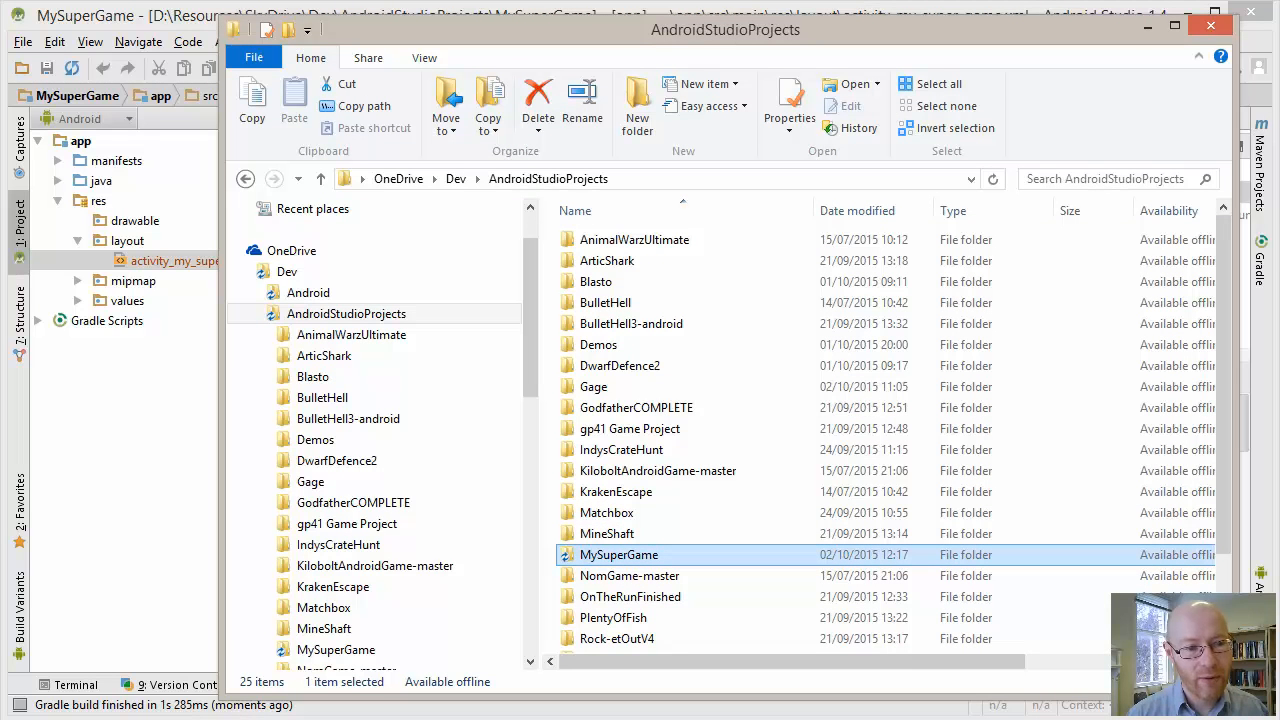
key("Return")
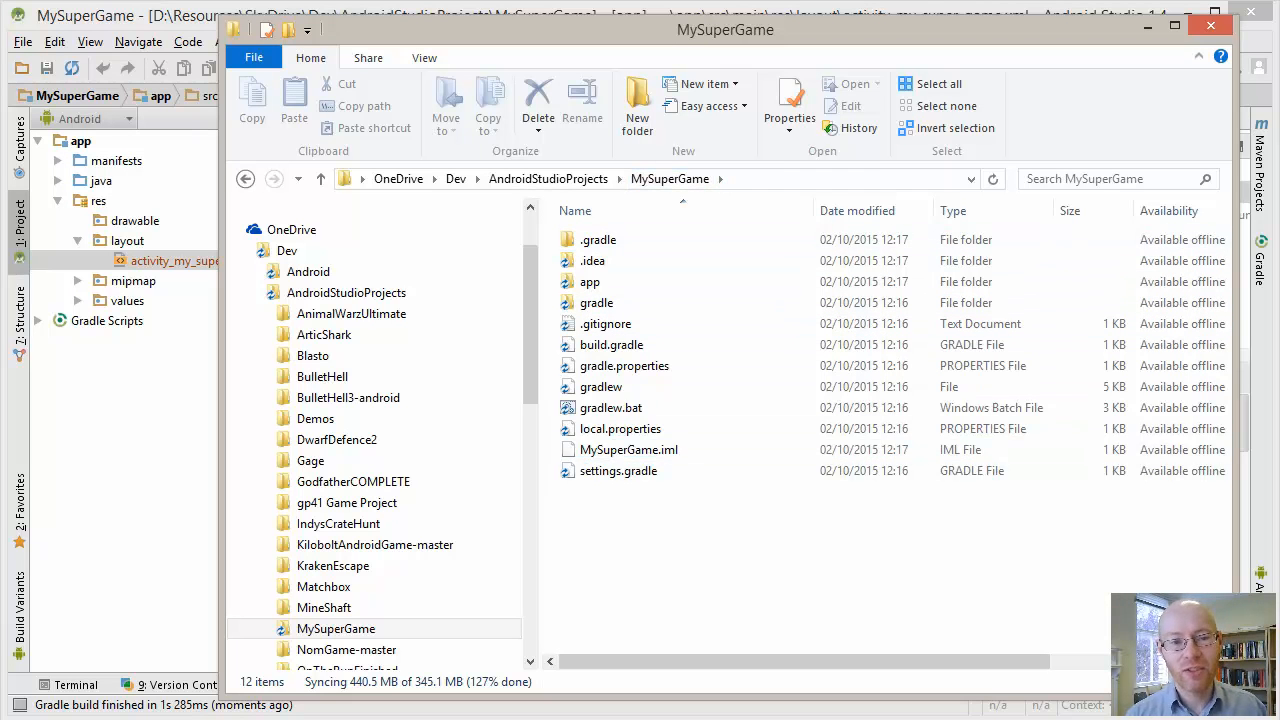
left_click(1148, 26)
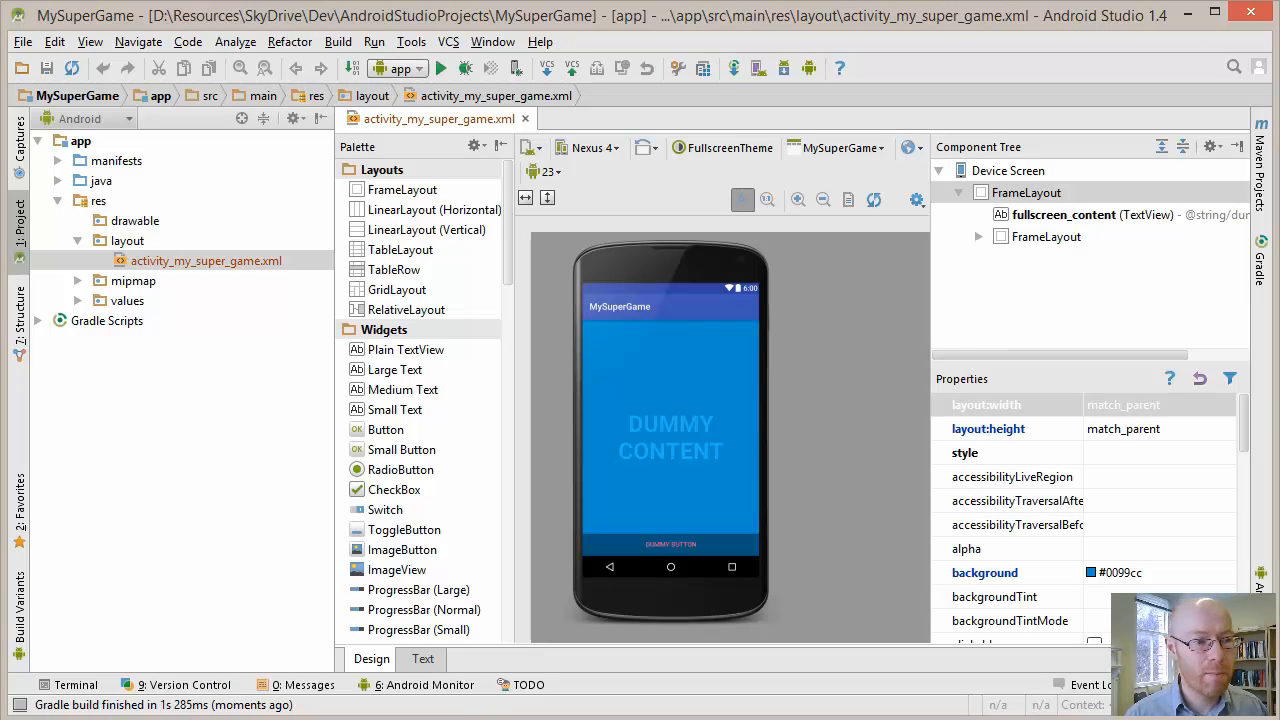
Make the project again and switch back to the MySuperGame folder in File Explorer
left_click(338, 41)
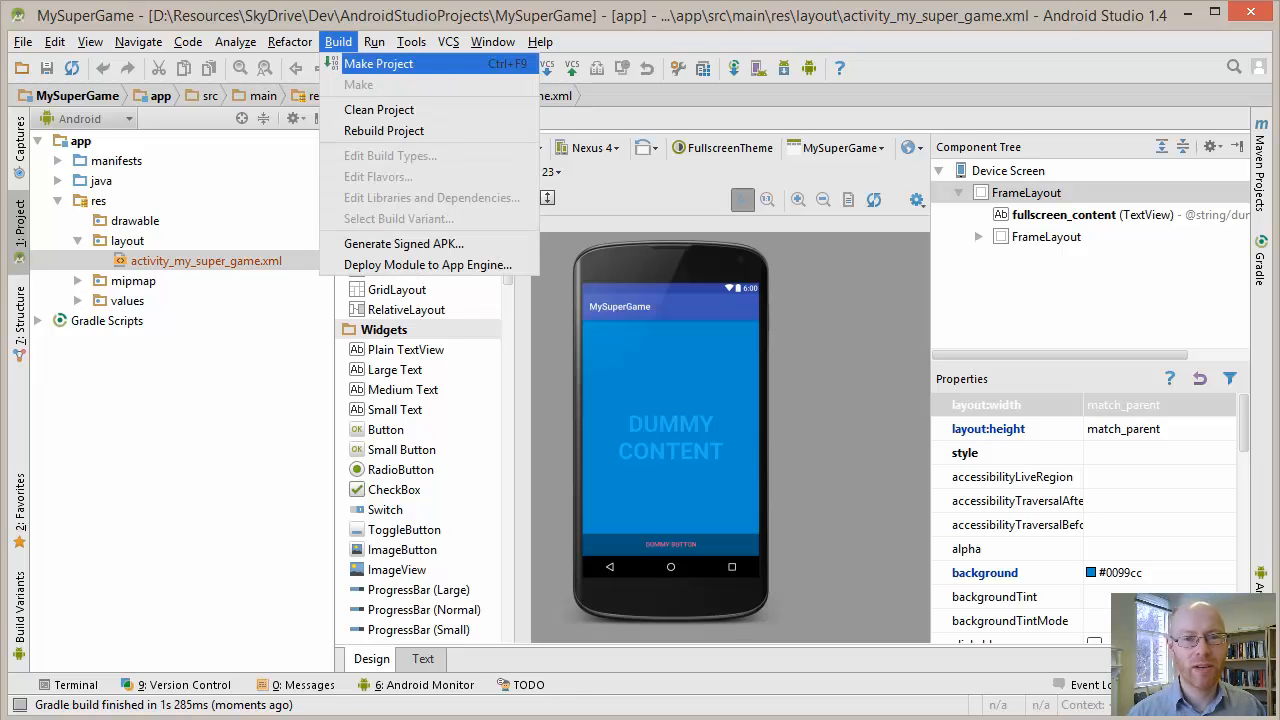
left_click(338, 41)
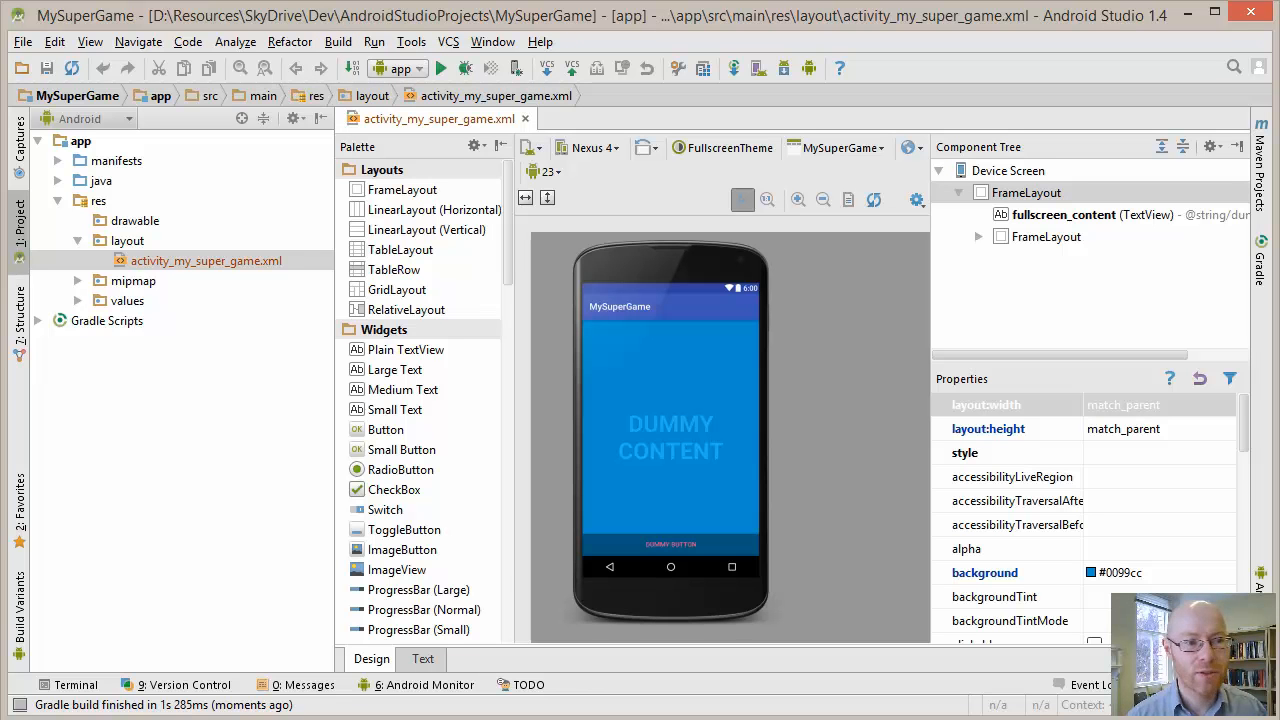
left_click(338, 41)
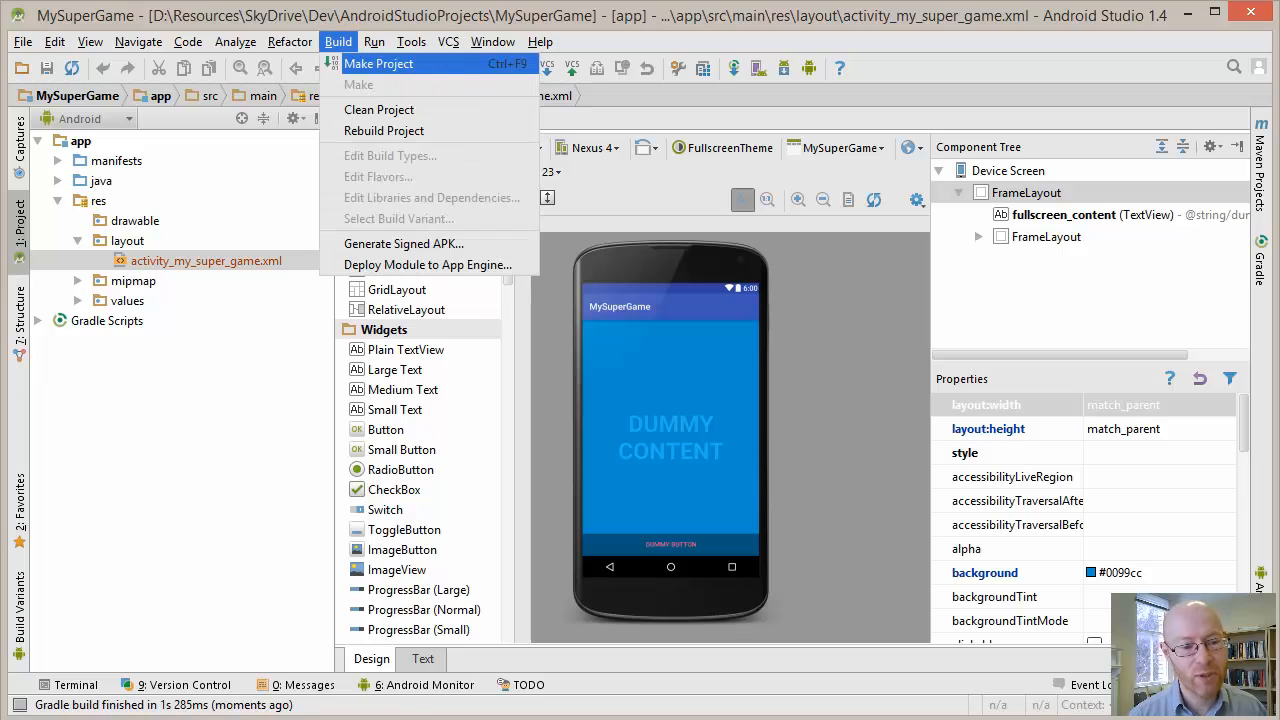
left_click(360, 57)
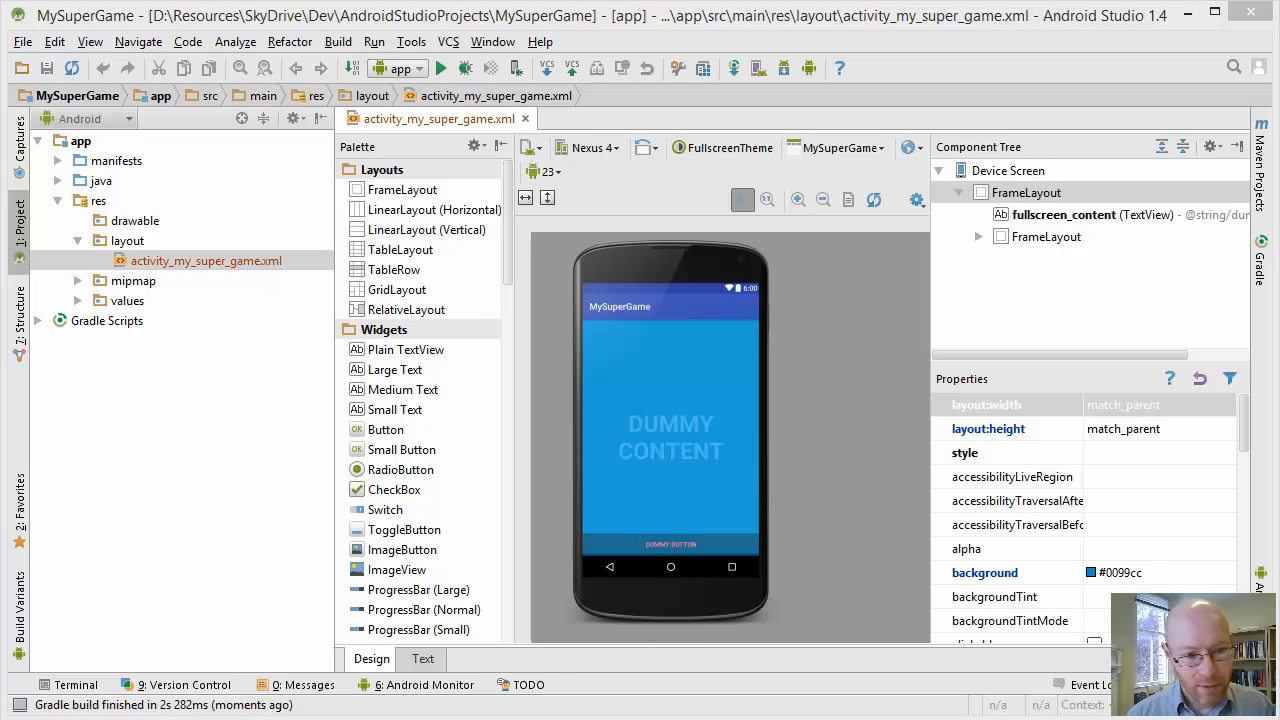
key("alt+Tab")
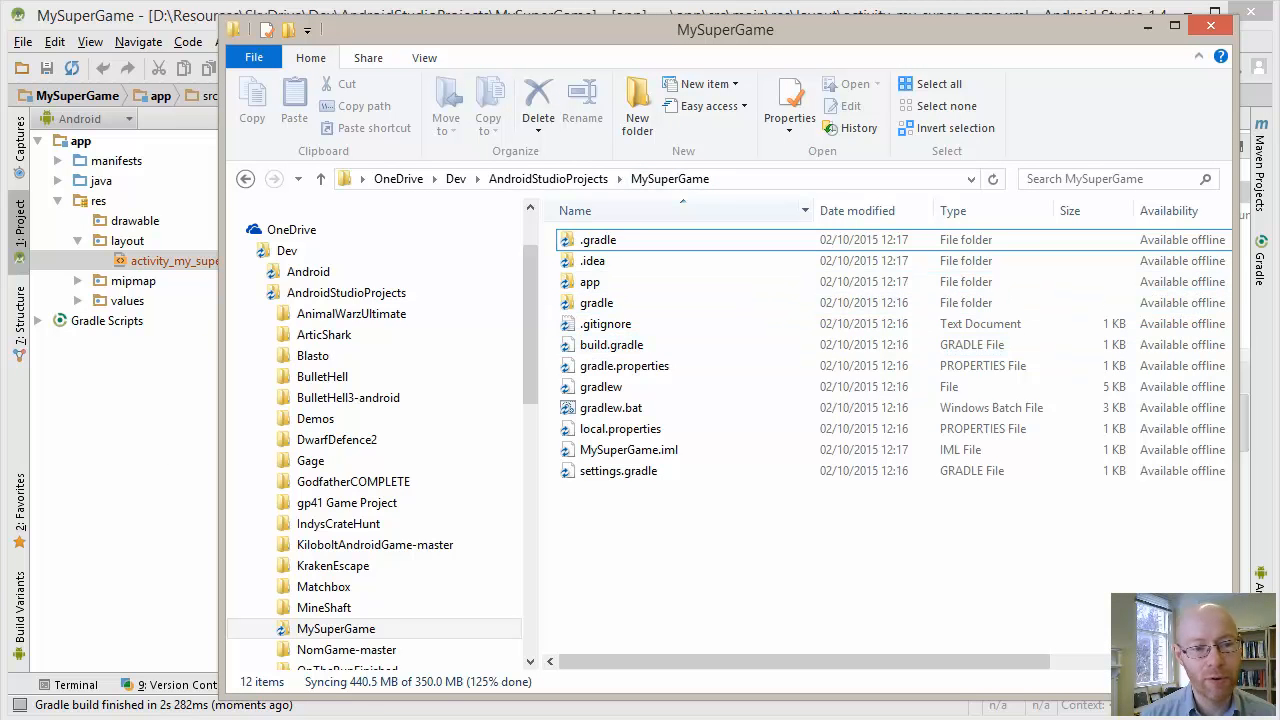
Open the app folder of MySuperGame in File Explorer, examine its contents and minimize the window
left_click(590, 281)
key("Return")
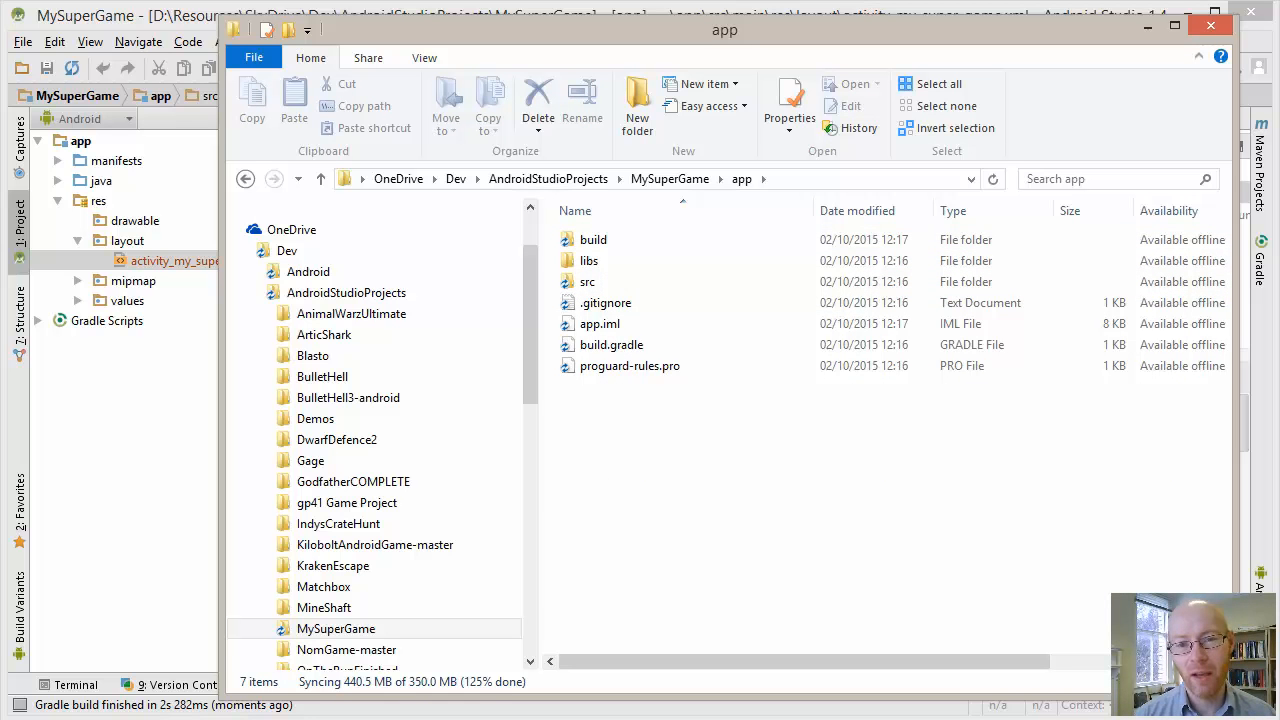
left_click(1146, 26)
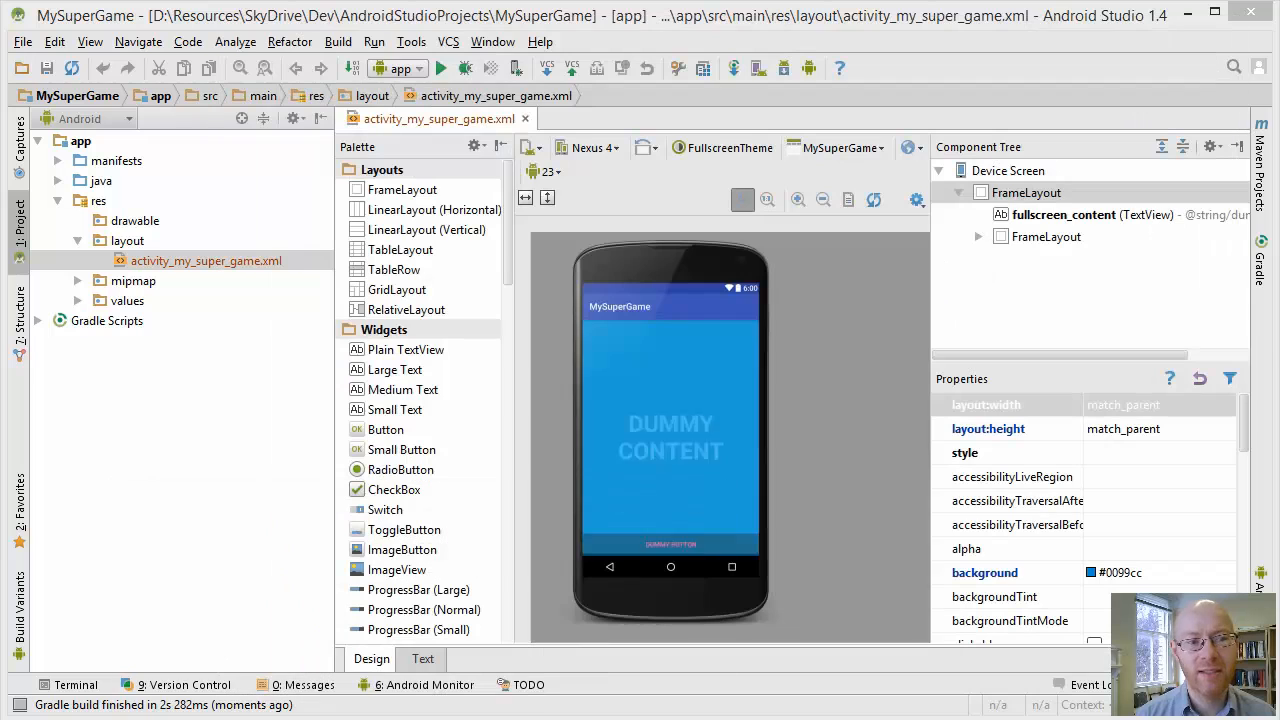
Make the MySuperGame project again and dismiss the Device Chooser
left_click(338, 41)
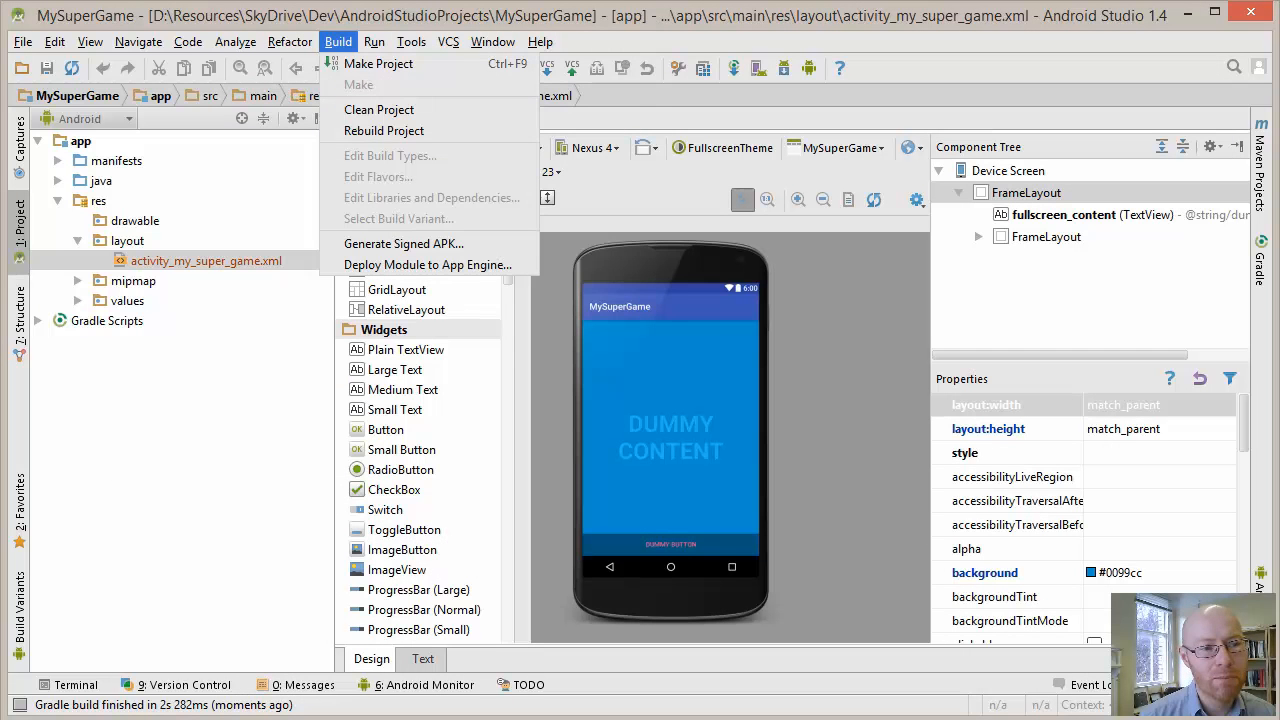
left_click(384, 63)
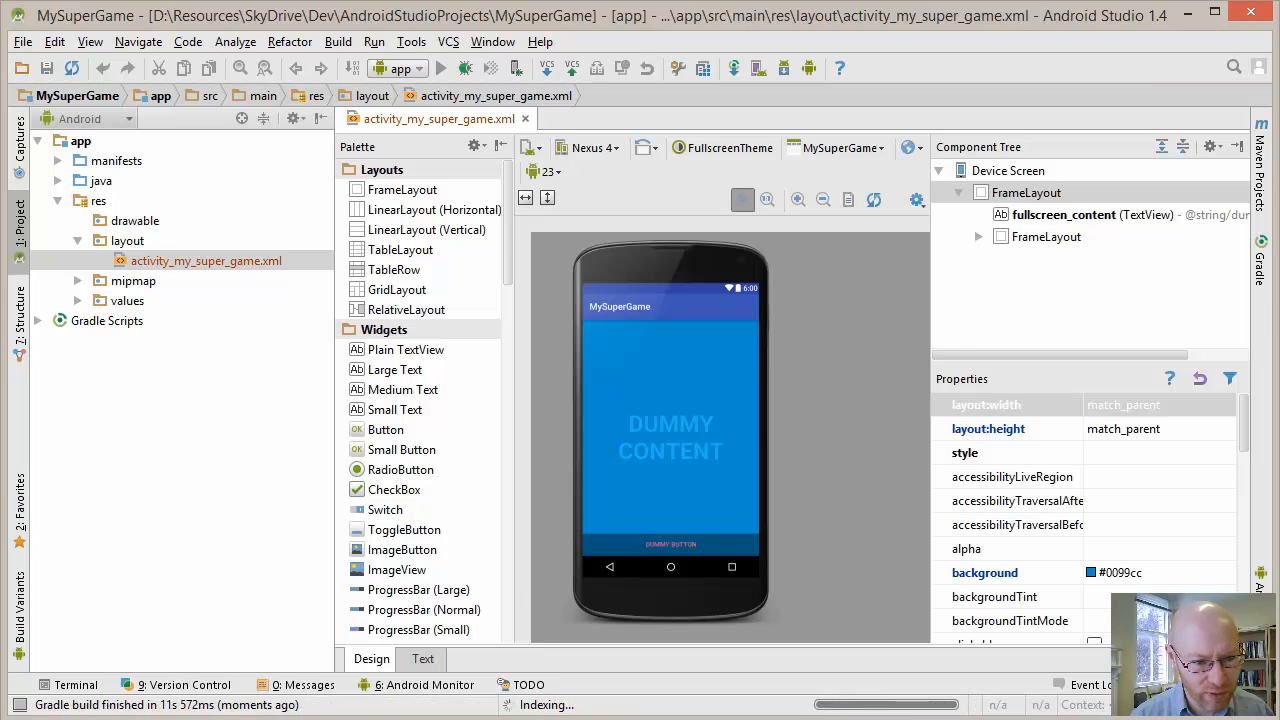
left_click_drag(664, 214, 745, 148)
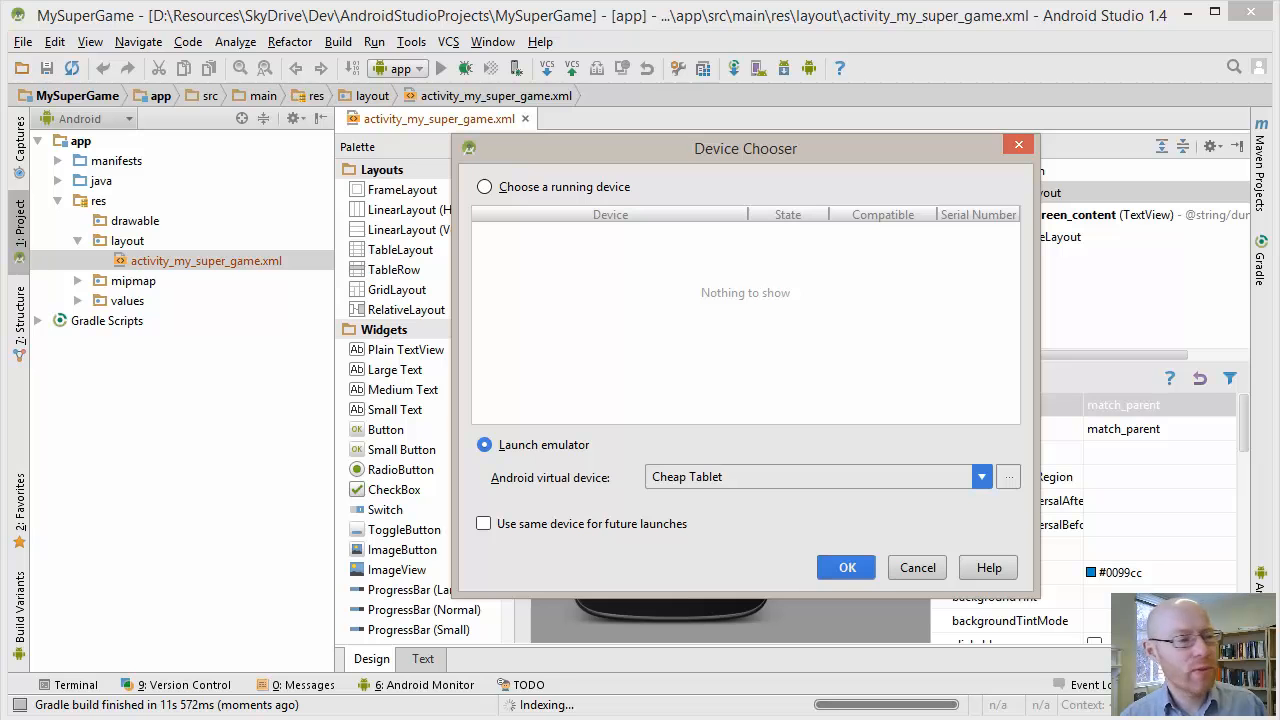
key("Return")
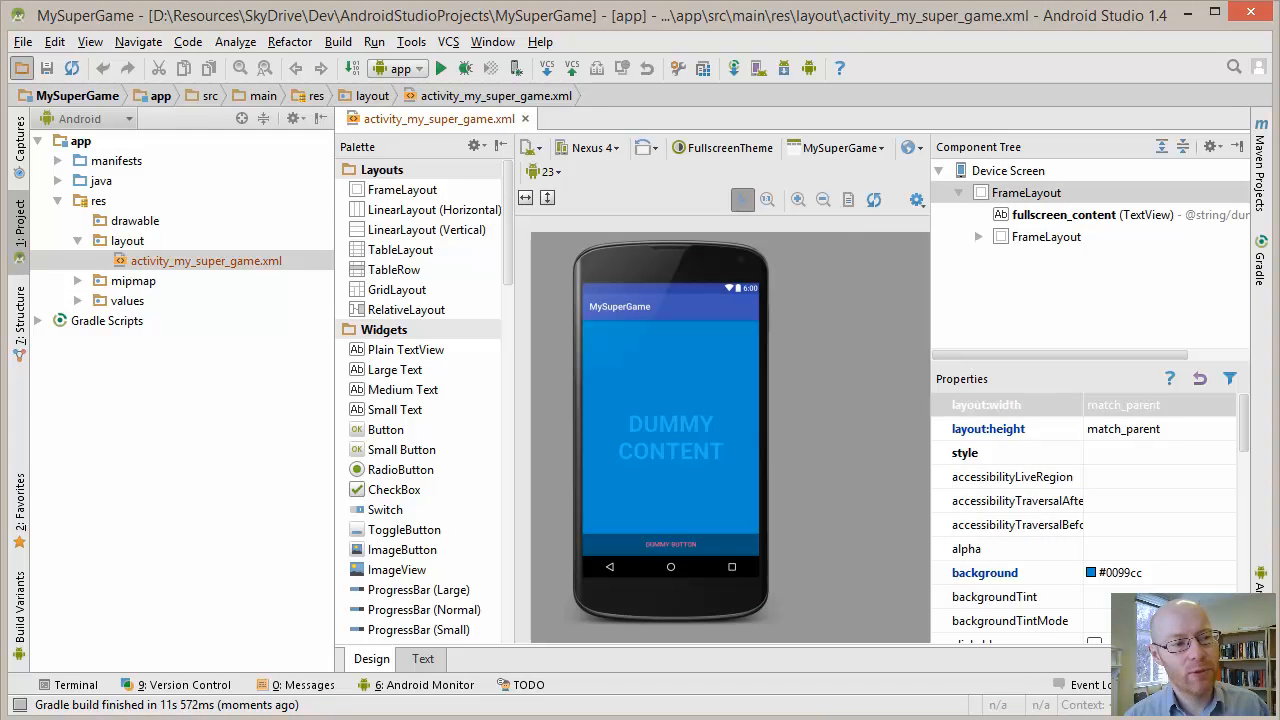
Open the Version Control settings for Ignored Files and examine the .idea/workspace.xml entry
key("alt+f")
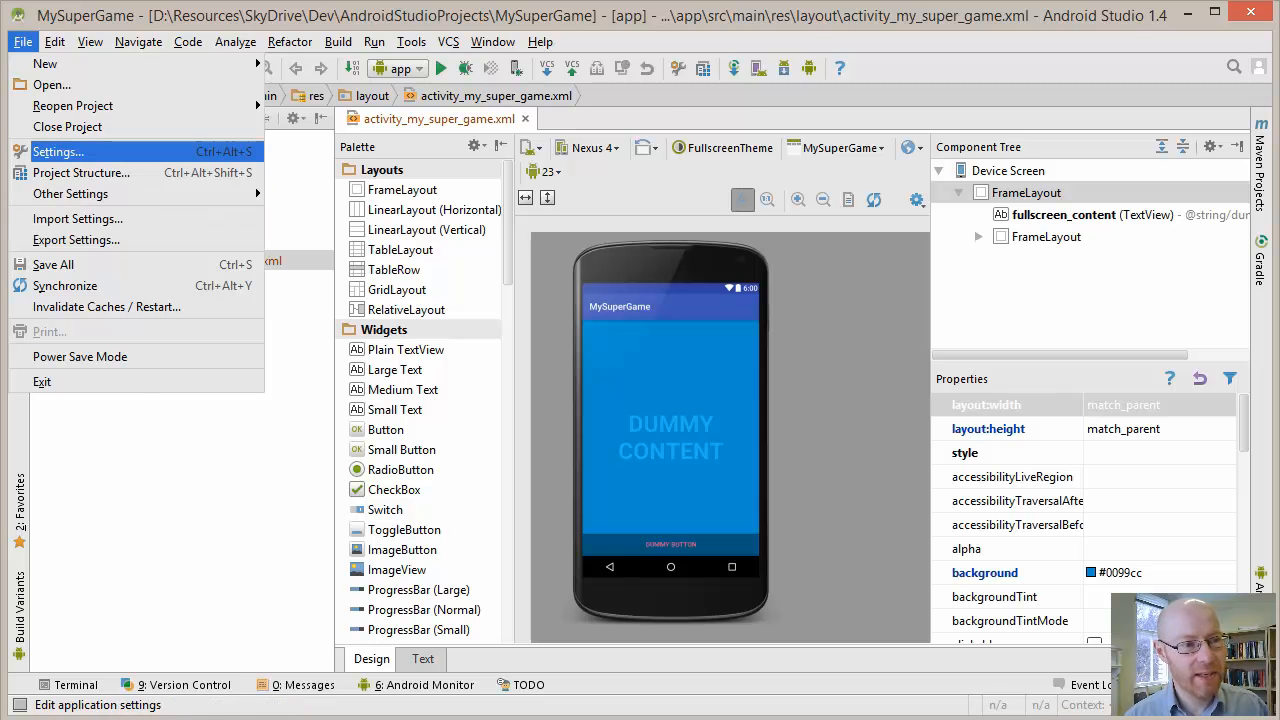
key("Return")
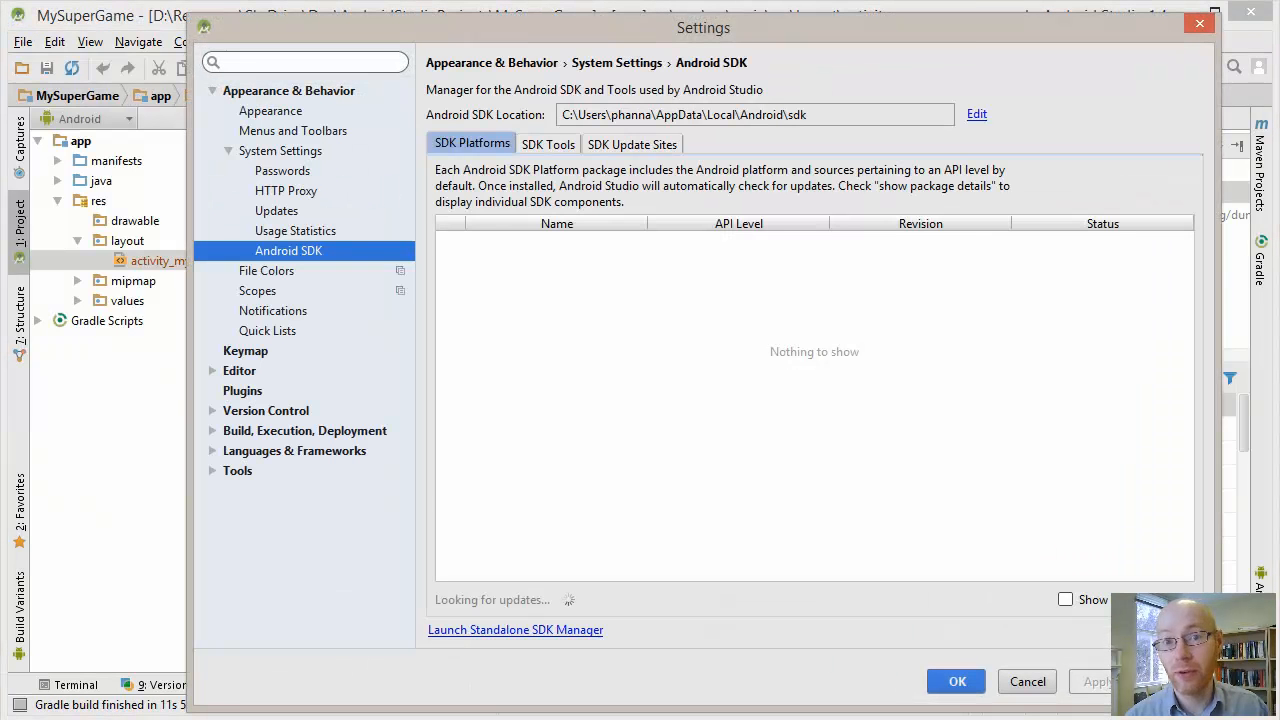
left_click(212, 91)
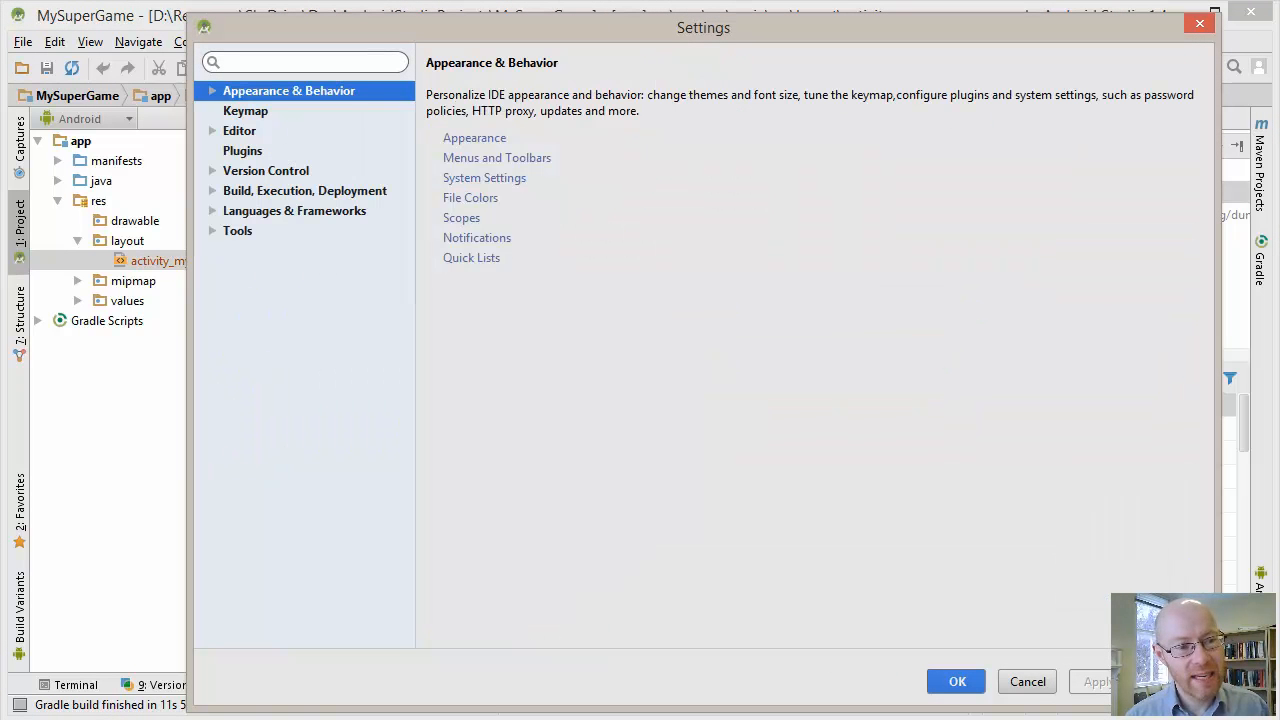
left_click(212, 171)
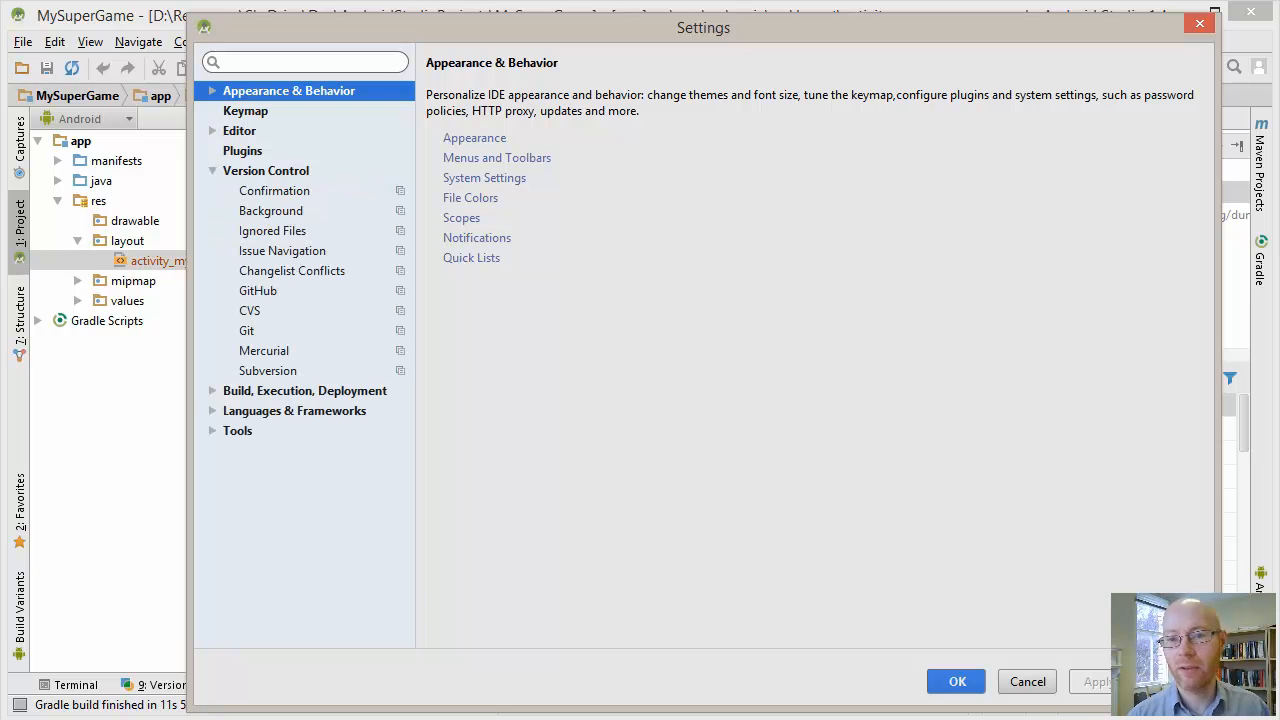
left_click(273, 231)
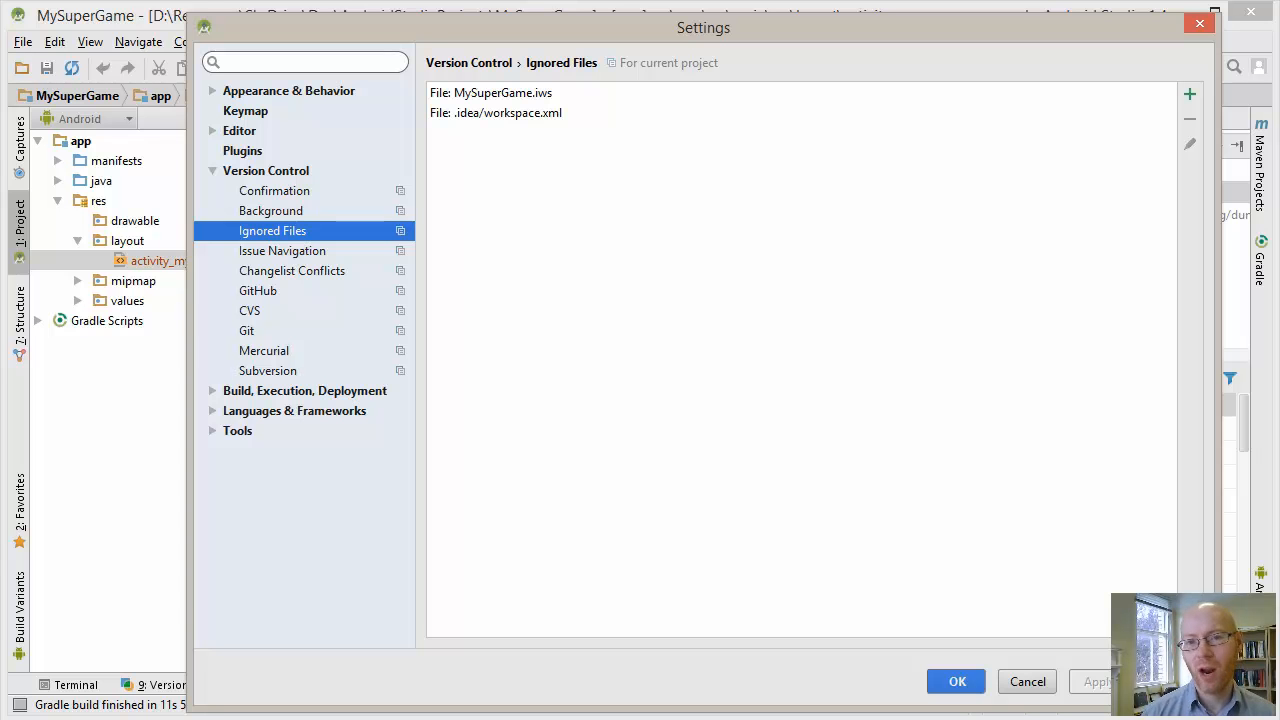
left_click(510, 113)
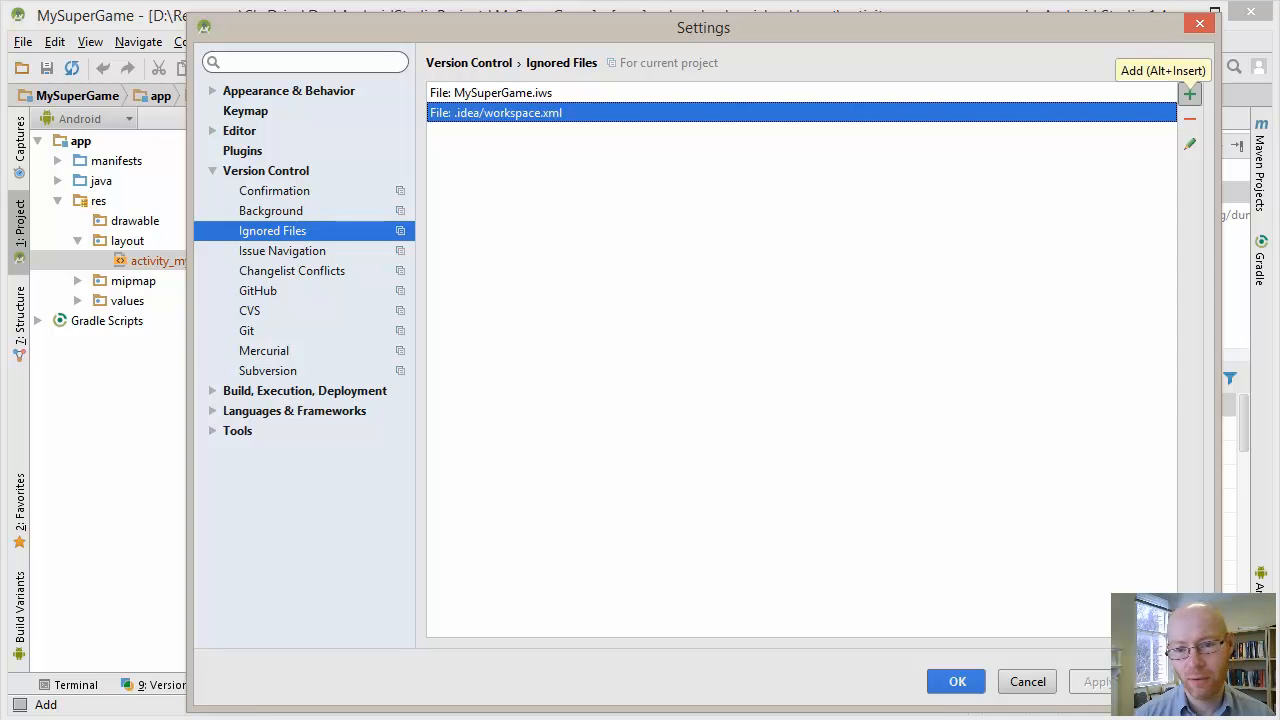
Ignore all files under the MySuperGame\.gradle directory
left_click(1189, 93)
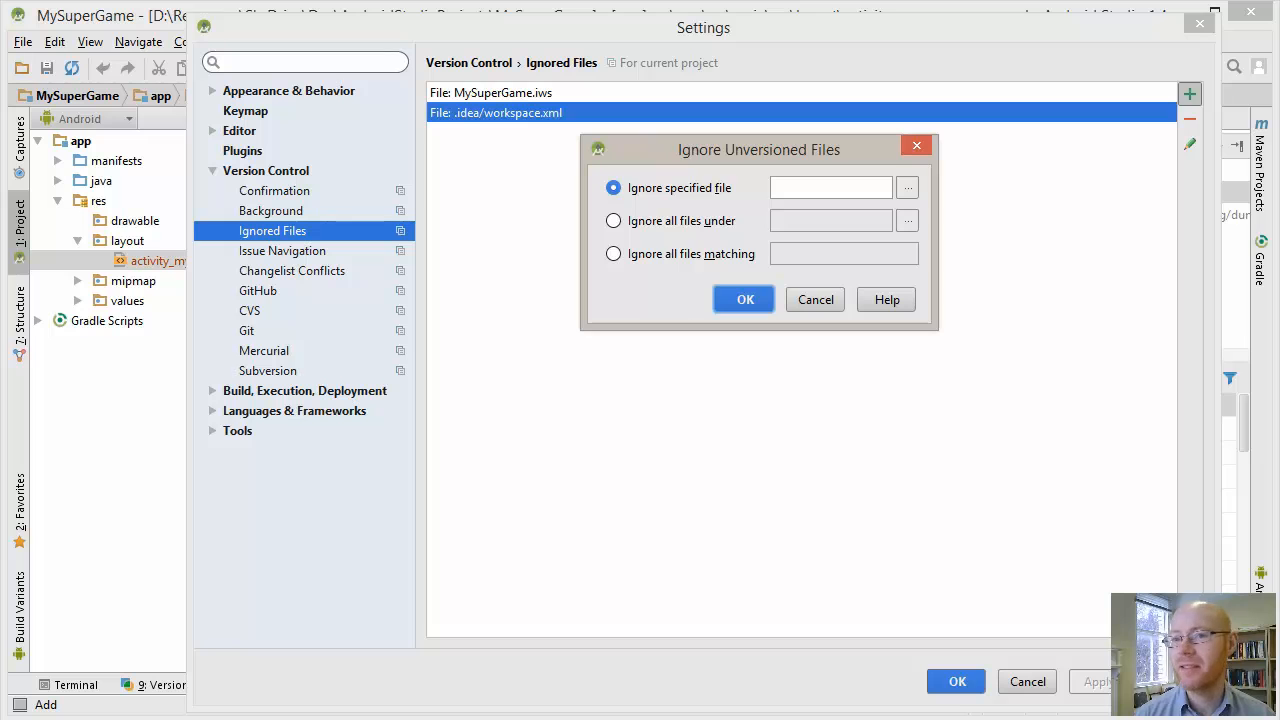
key("Escape")
left_click(1189, 93)
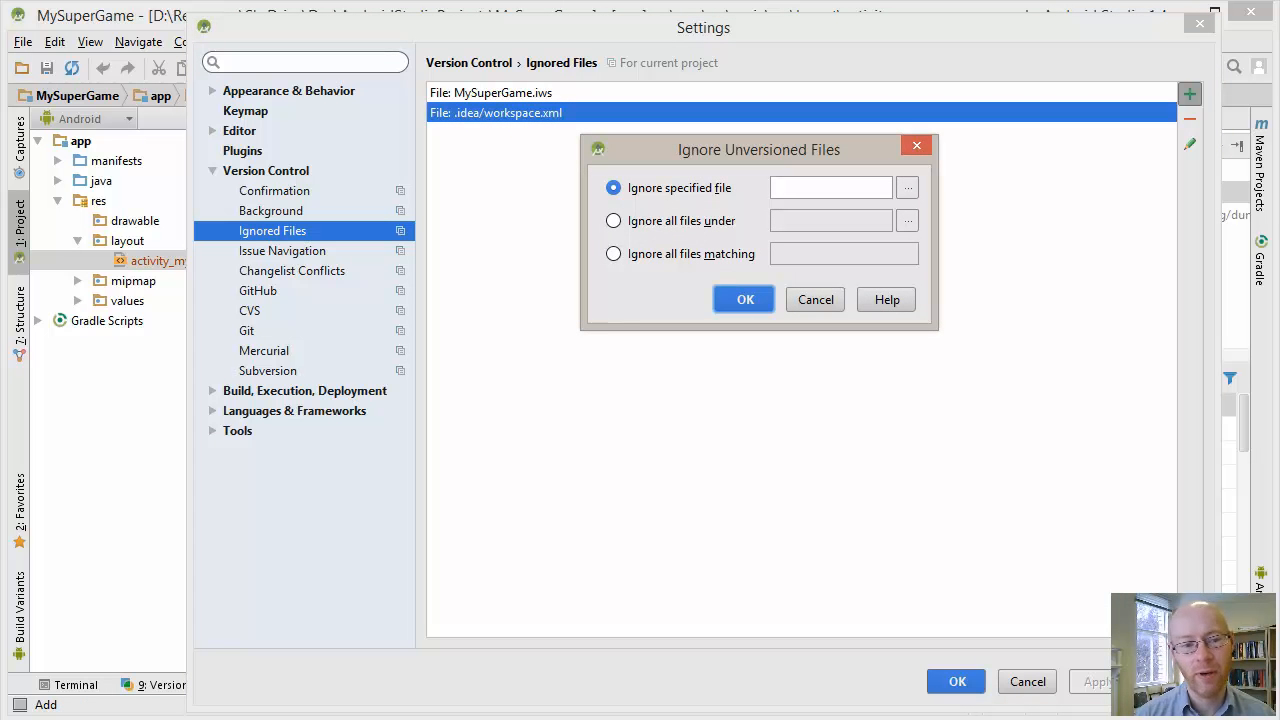
left_click(614, 221)
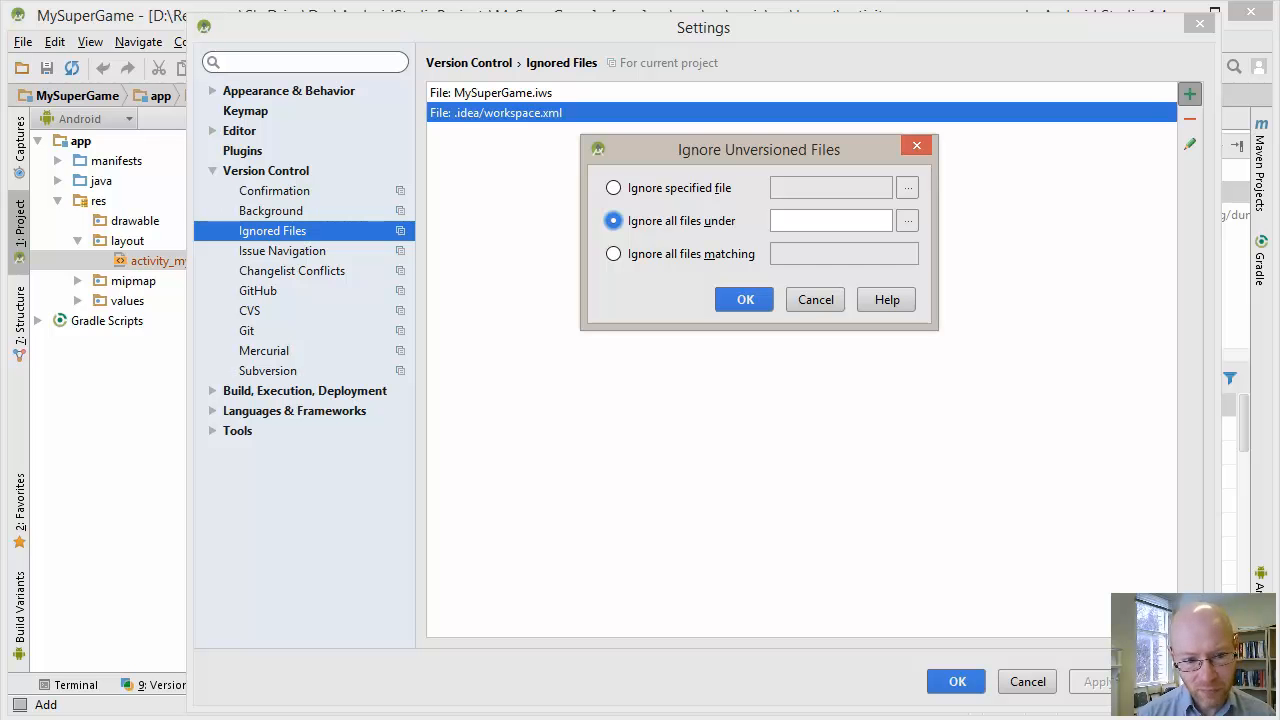
left_click(908, 221)
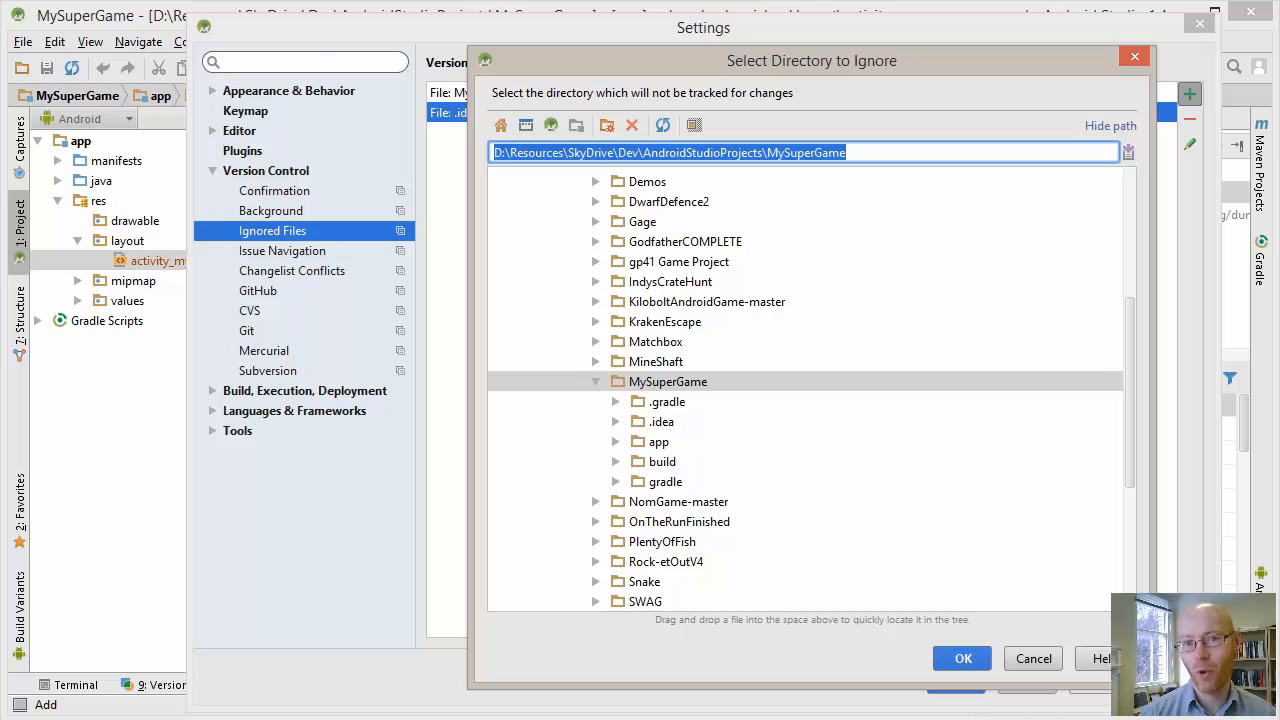
left_click(667, 402)
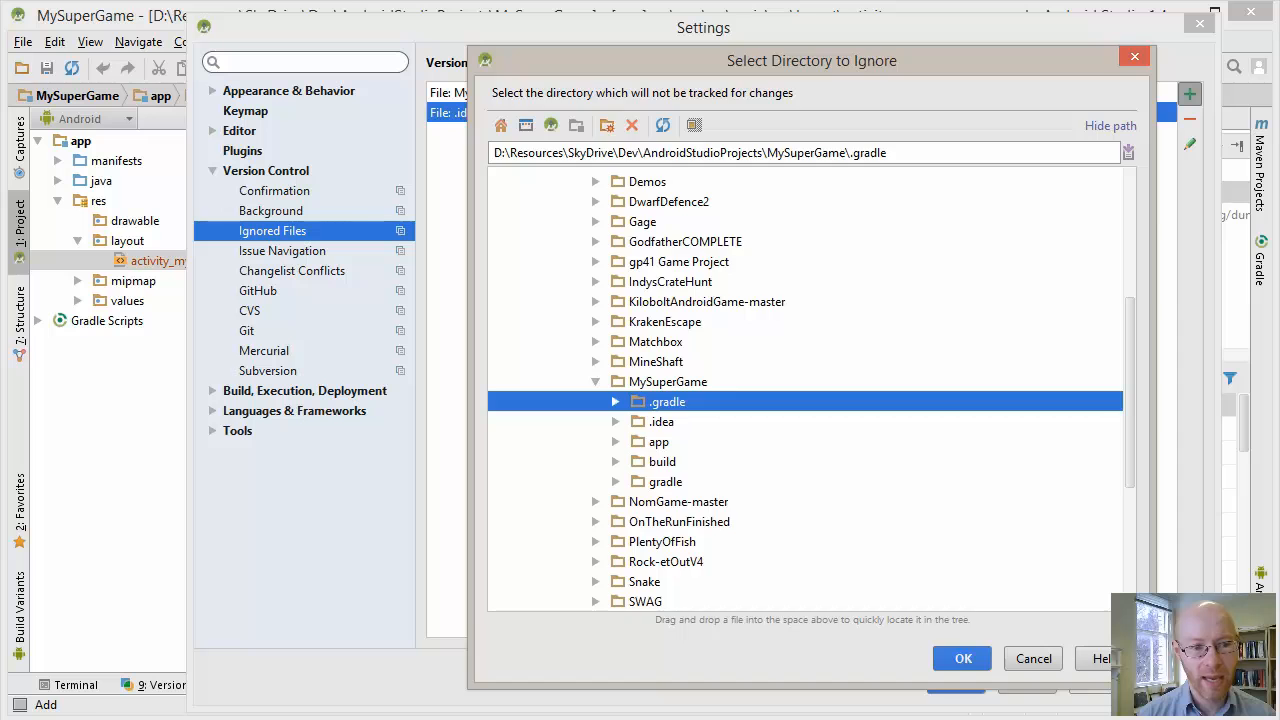
key("Return")
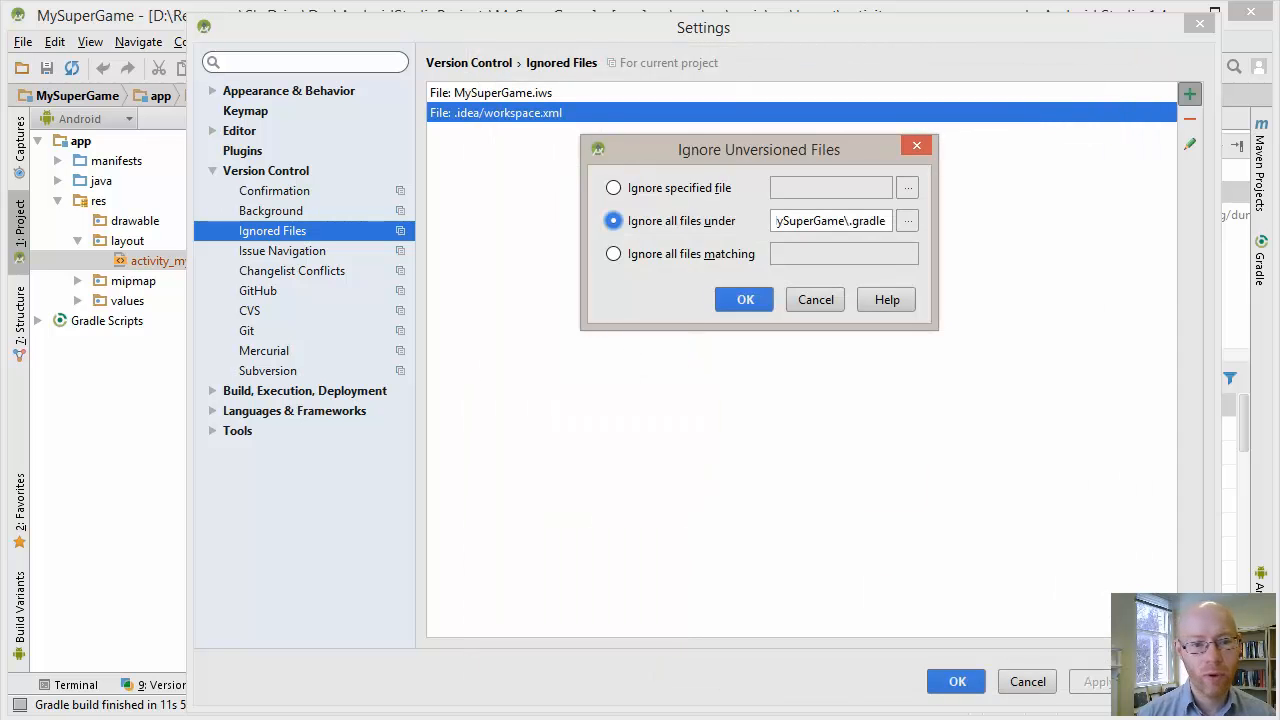
key("Return")
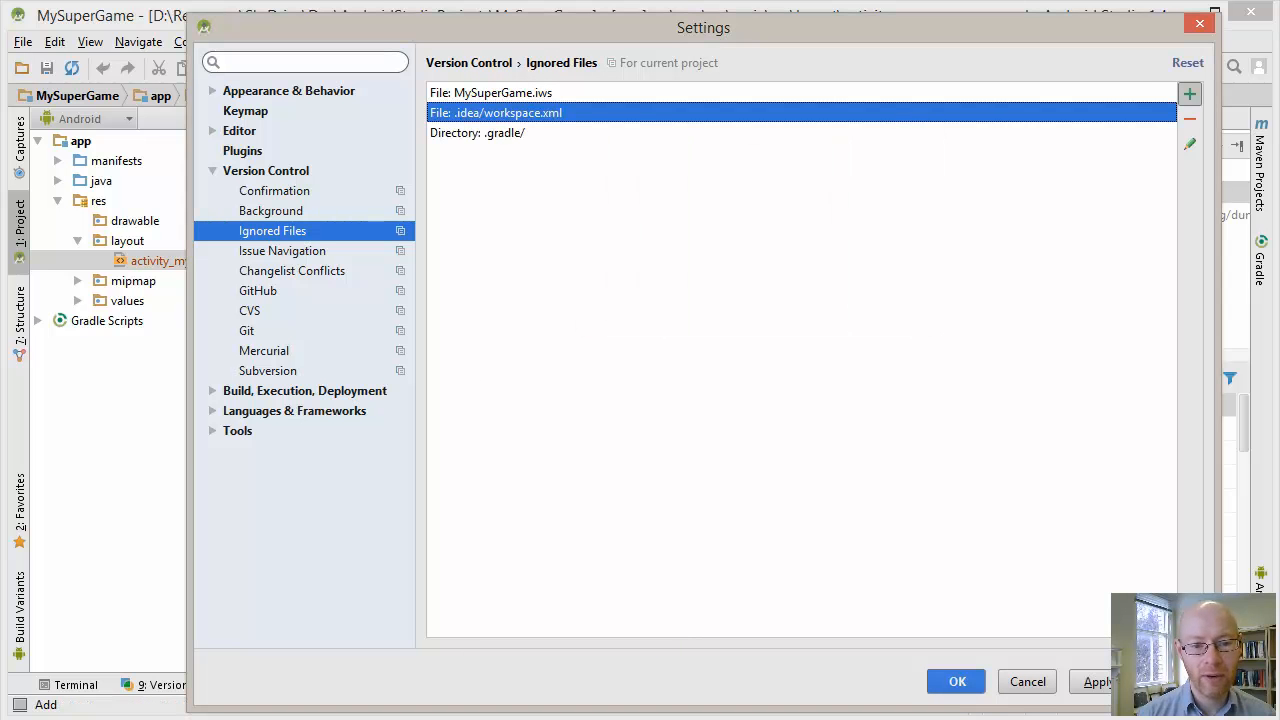
Add the MySuperGame\build directory to the ignored files, covering all files under it
left_click(1189, 93)
left_click(613, 221)
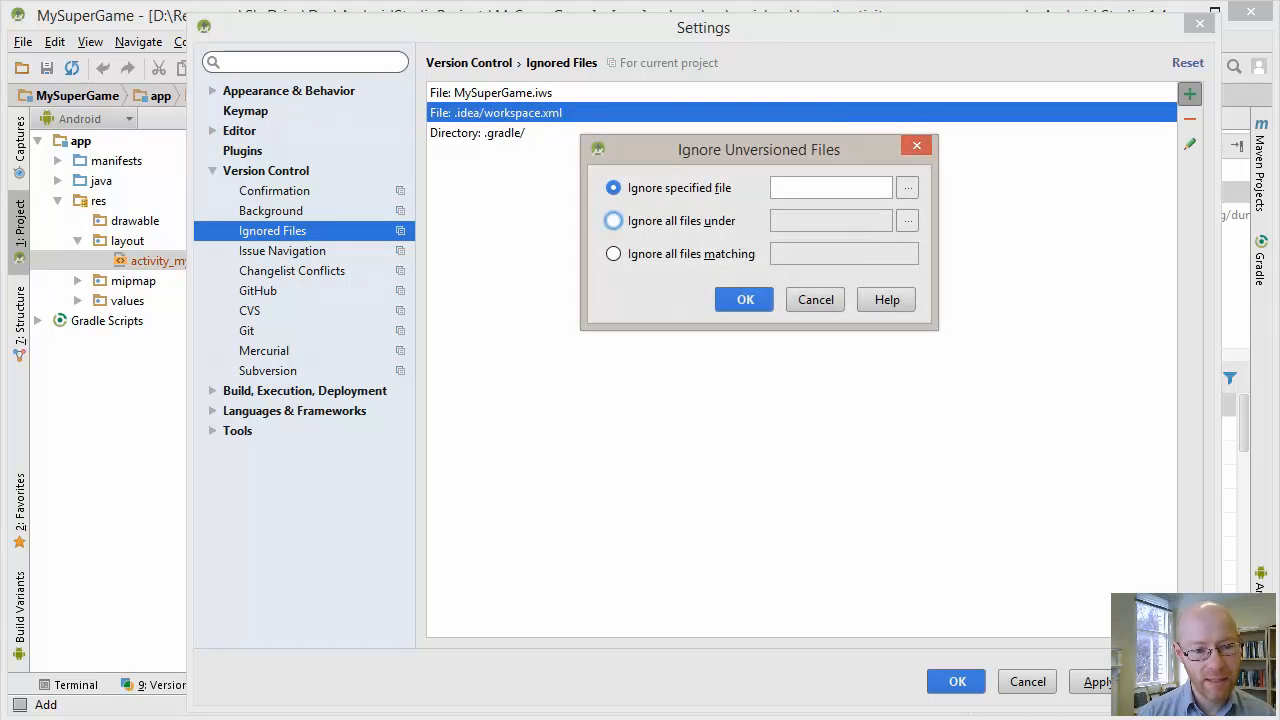
left_click(907, 221)
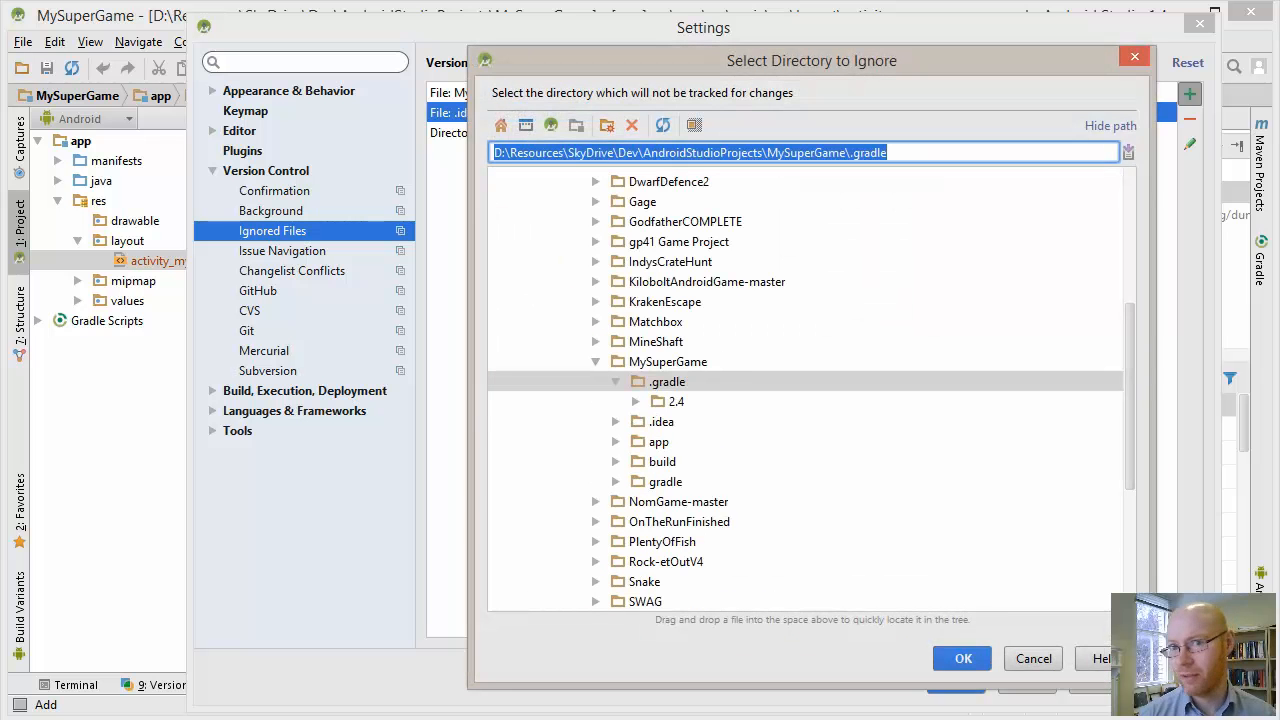
left_click(662, 462)
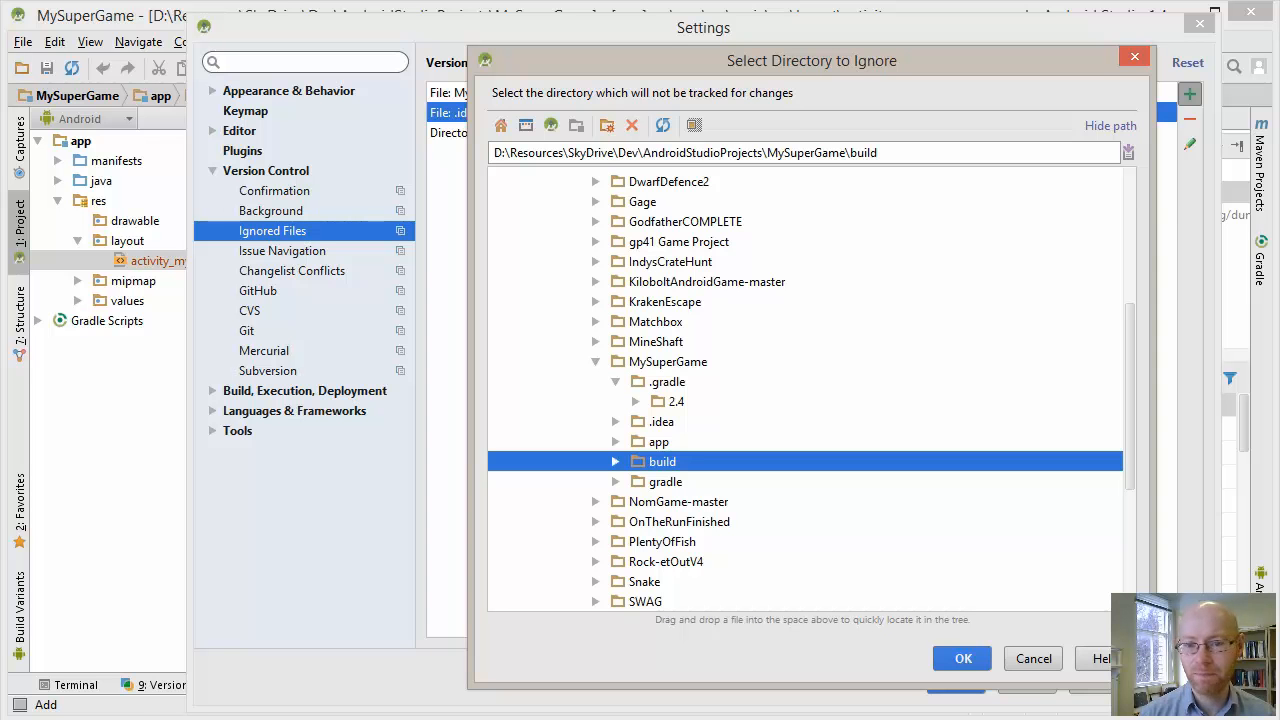
key("Return")
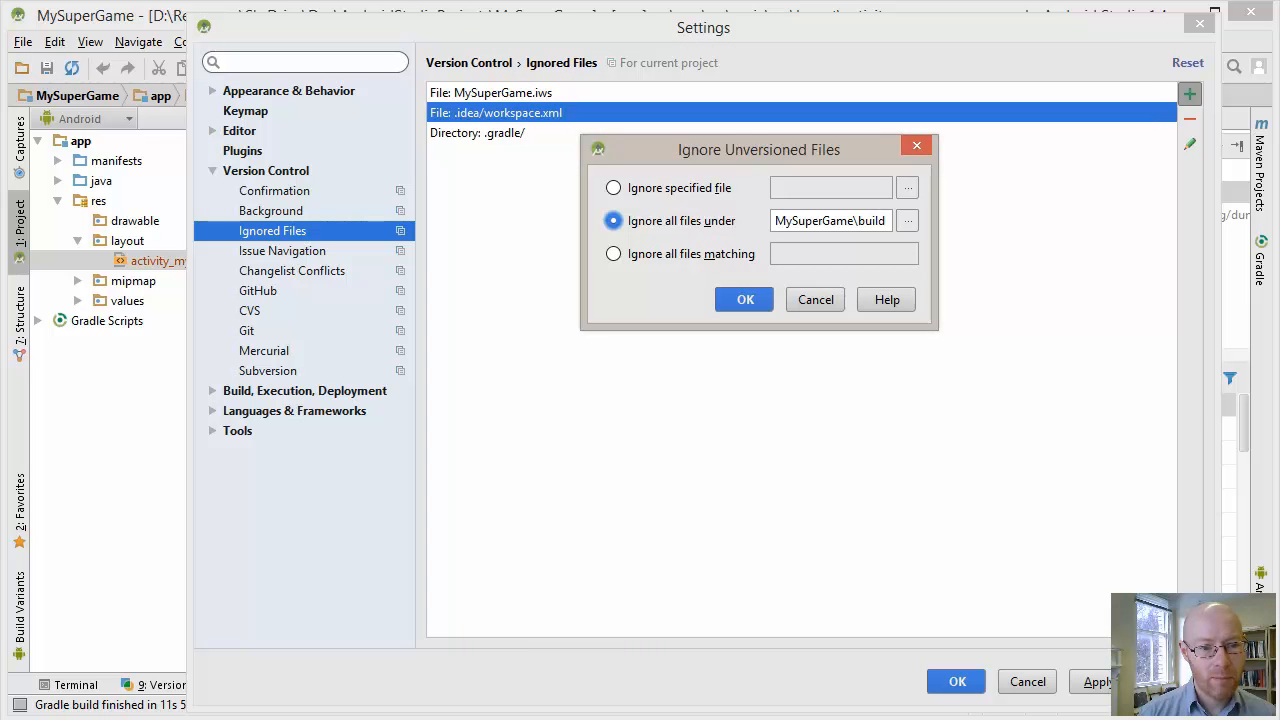
key("Return")
Add an ignore rule for all files under the MySuperGame\app\build directory
left_click(1189, 93)
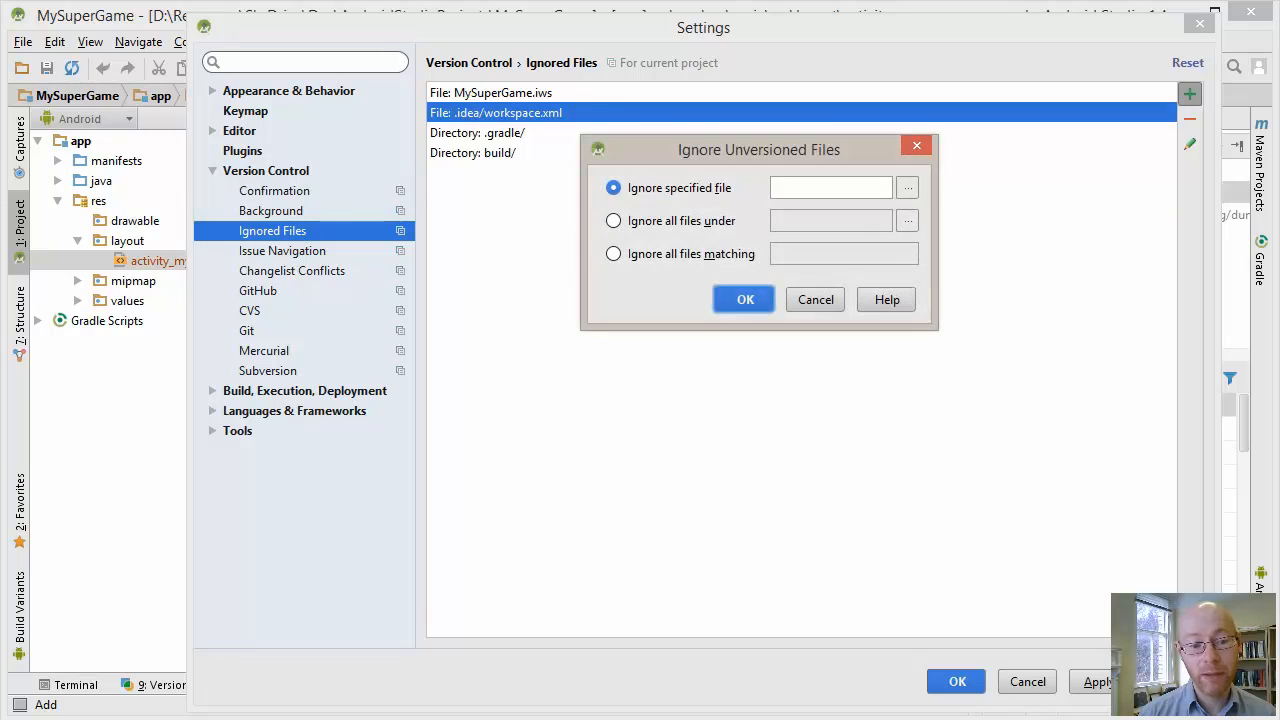
left_click(614, 221)
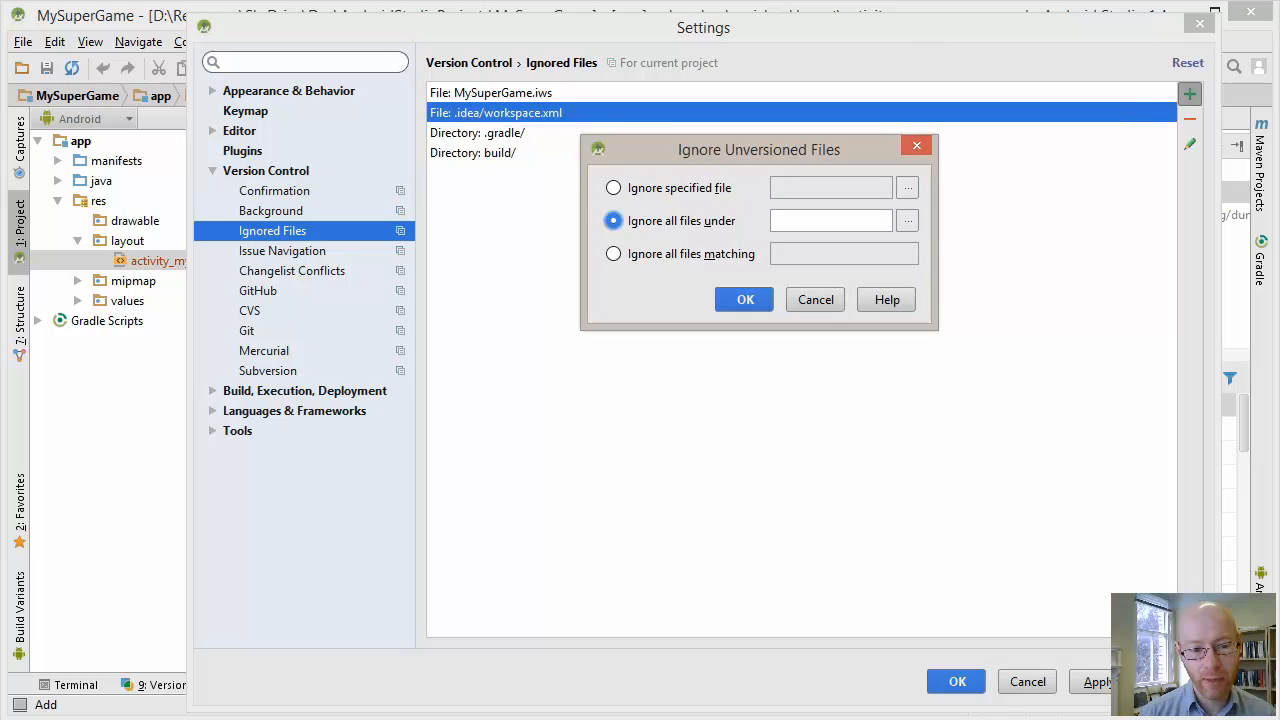
left_click(907, 221)
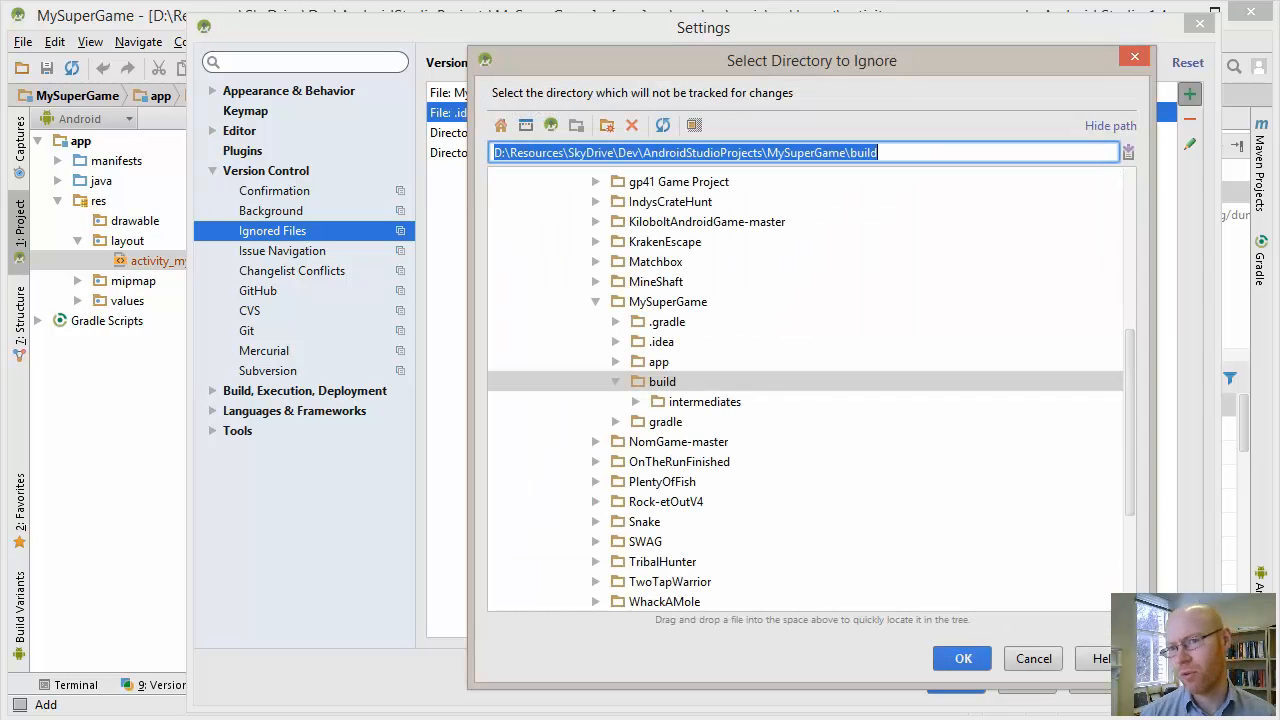
left_click(616, 362)
left_click(682, 382)
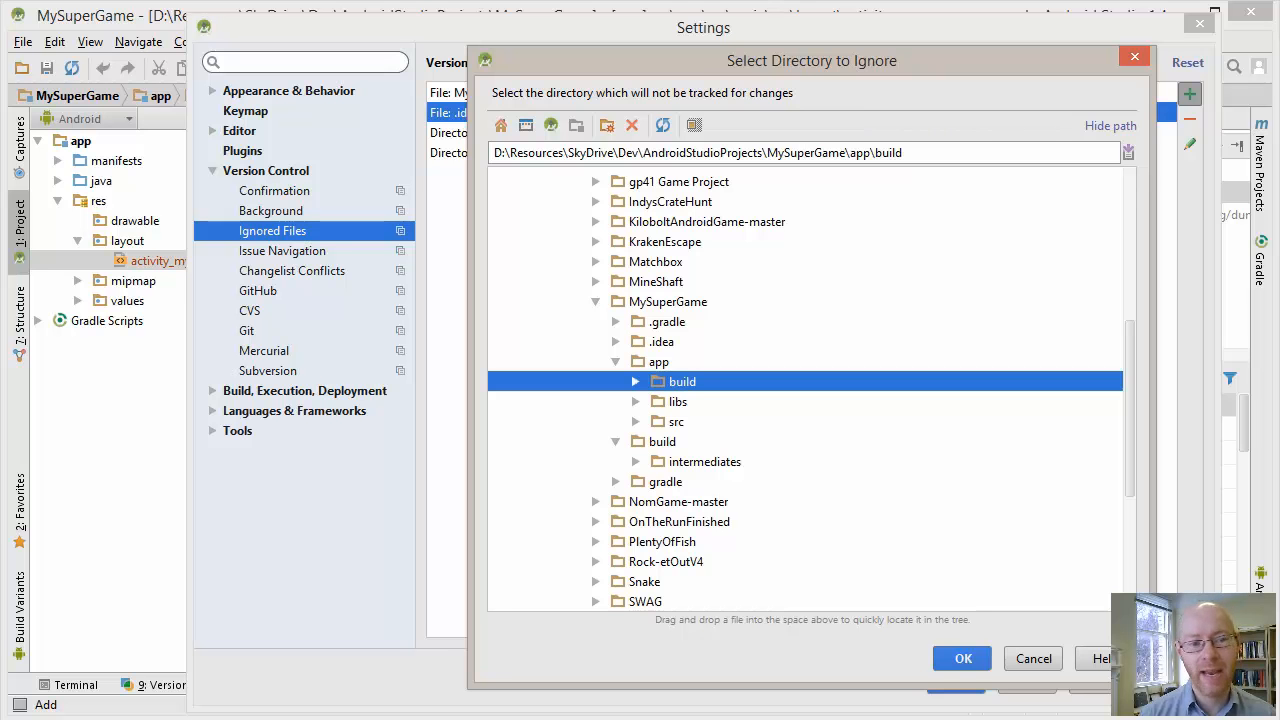
key("Return")
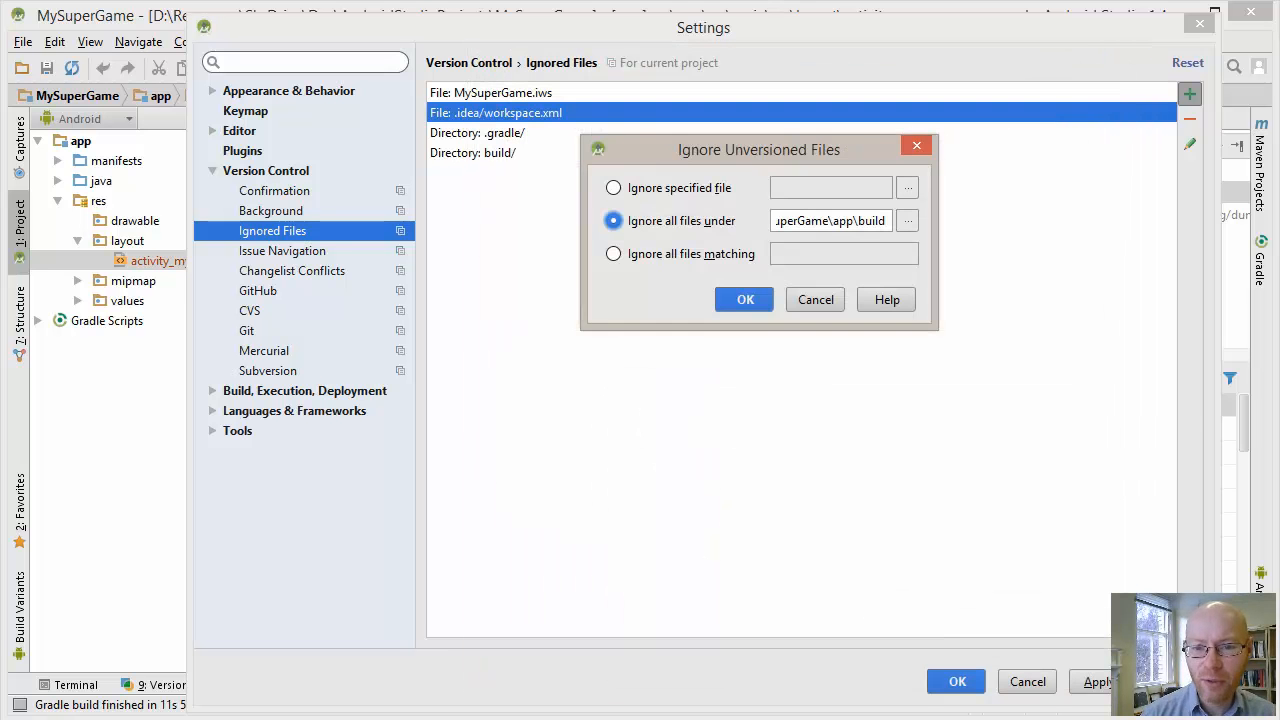
key("Return")
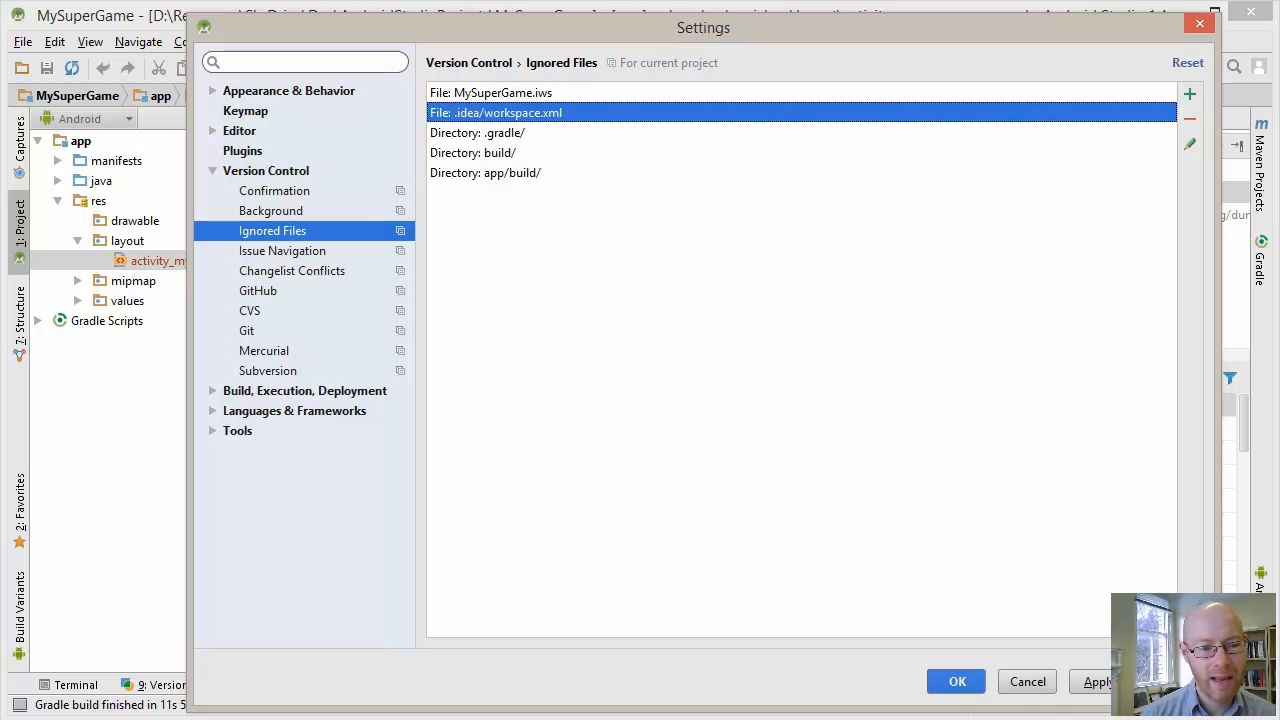
Add an ignore rule for all files under the MySuperGame\.idea\libraries directory
left_click(1189, 93)
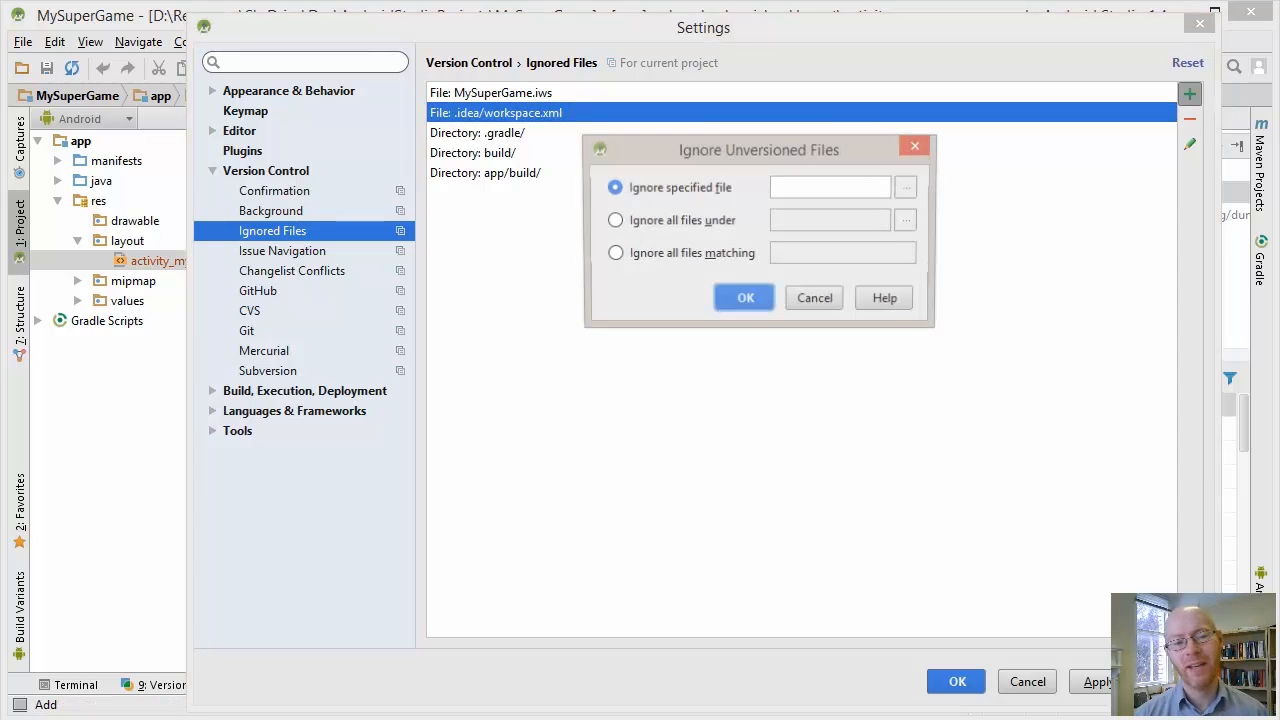
left_click(613, 220)
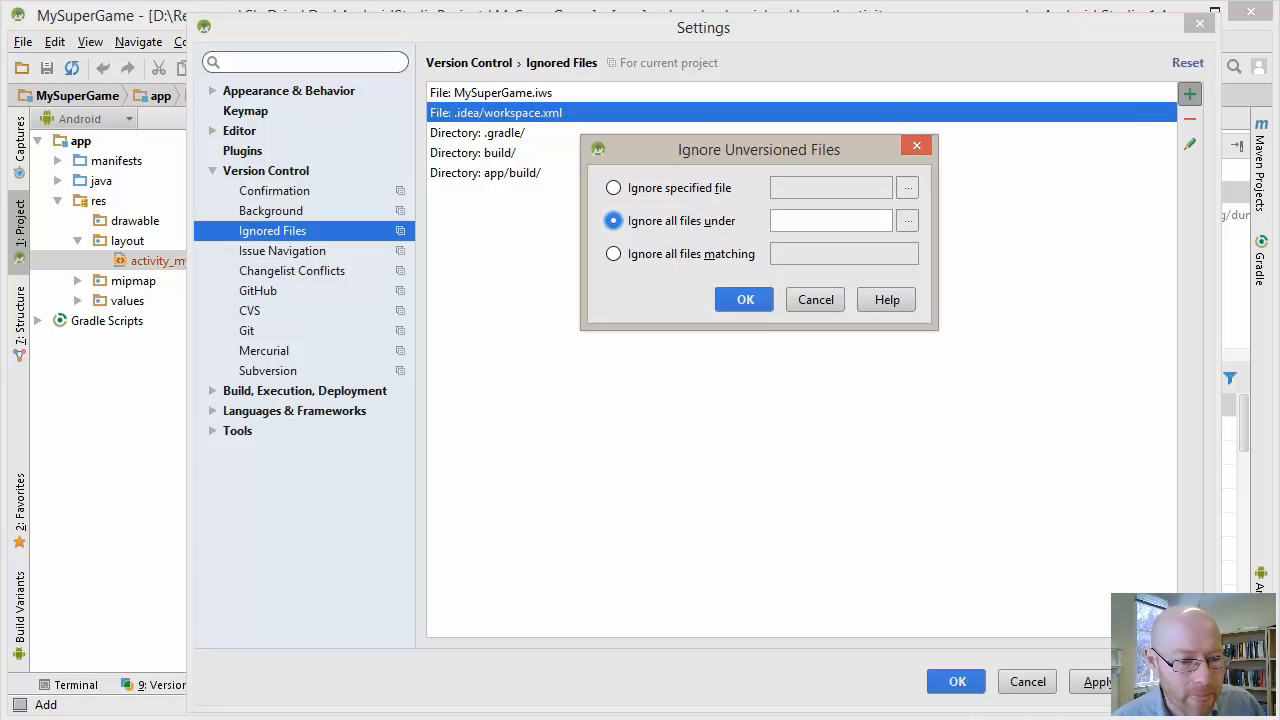
left_click(907, 220)
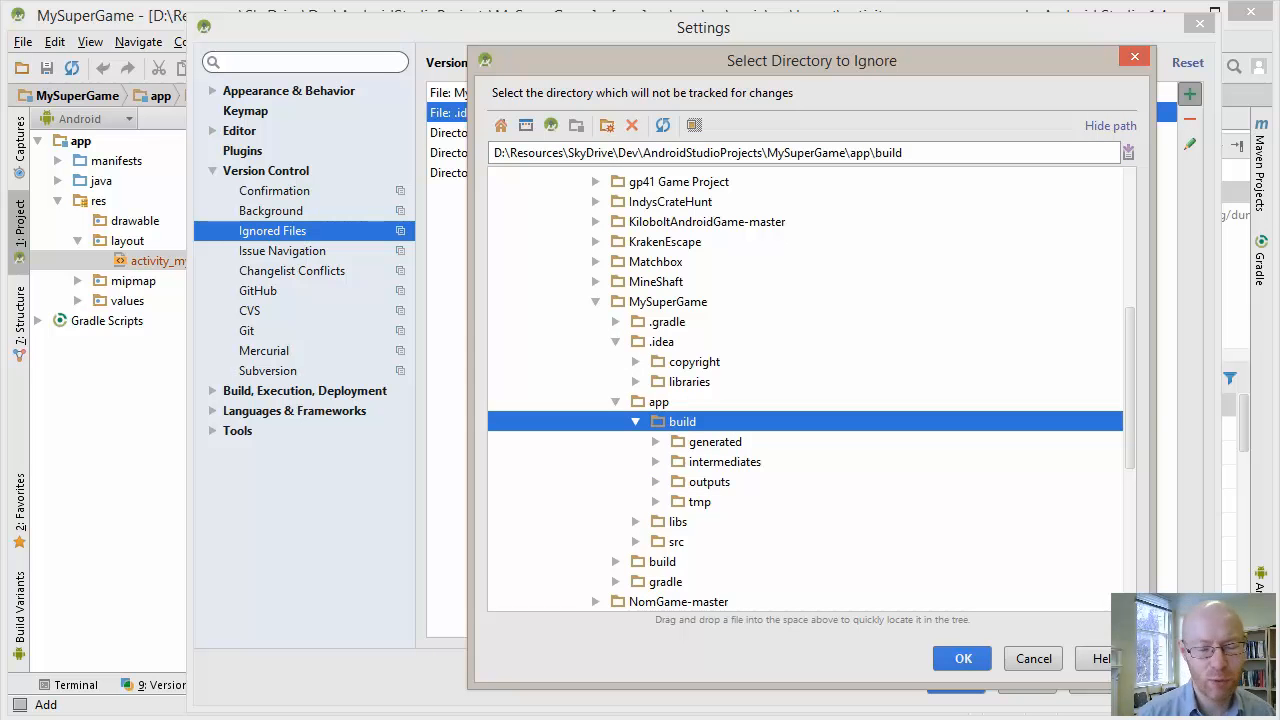
left_click(689, 382)
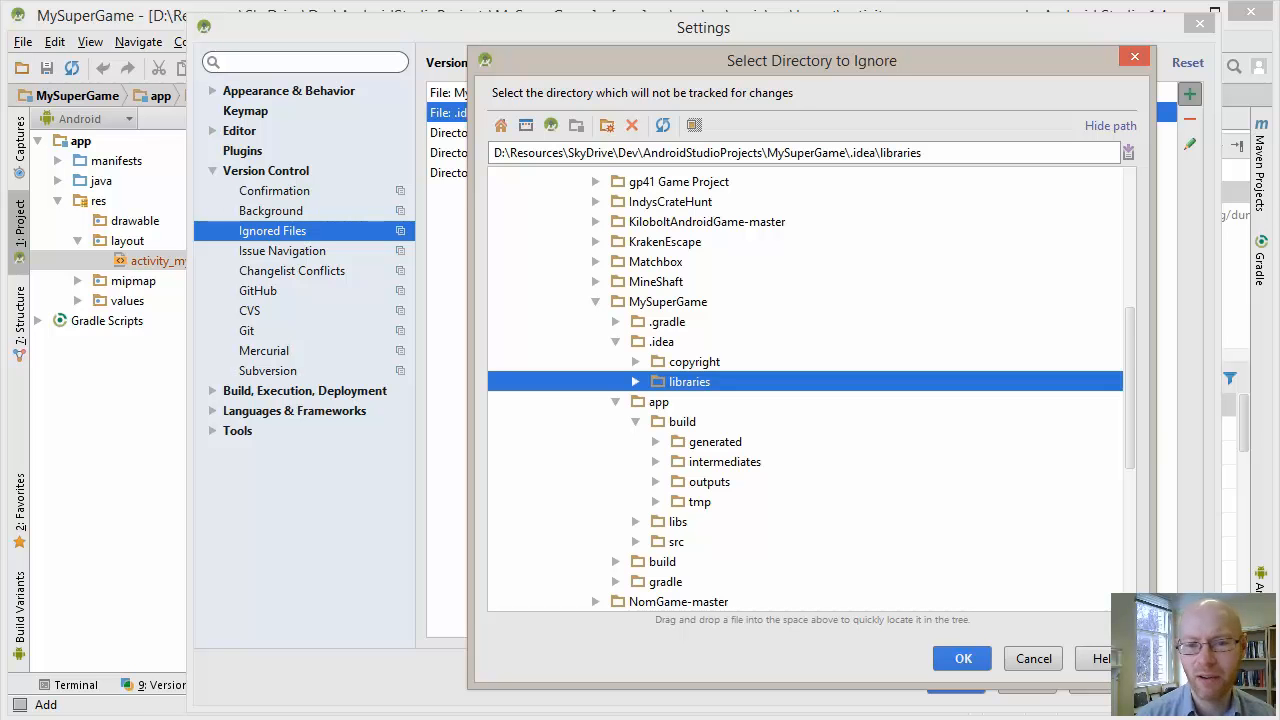
key("Return")
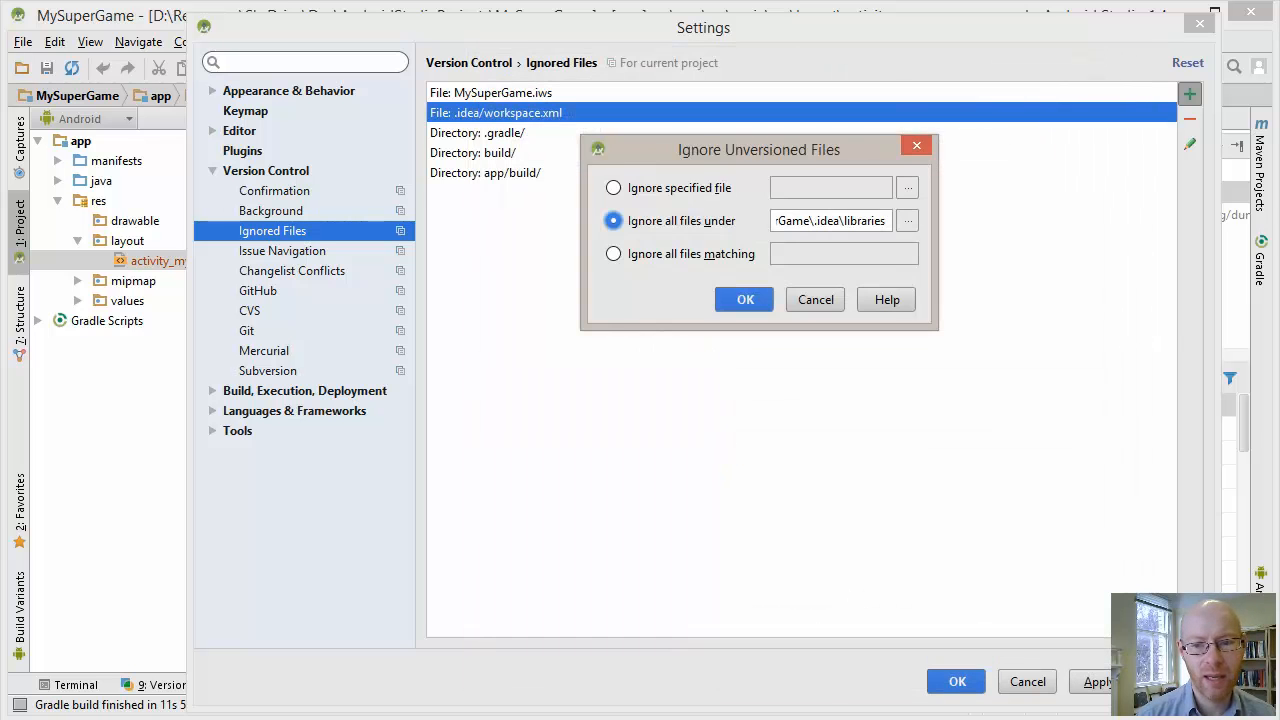
key("Return")
Add the local.properties file in the MySuperGame project root to the ignored files
left_click(1189, 93)
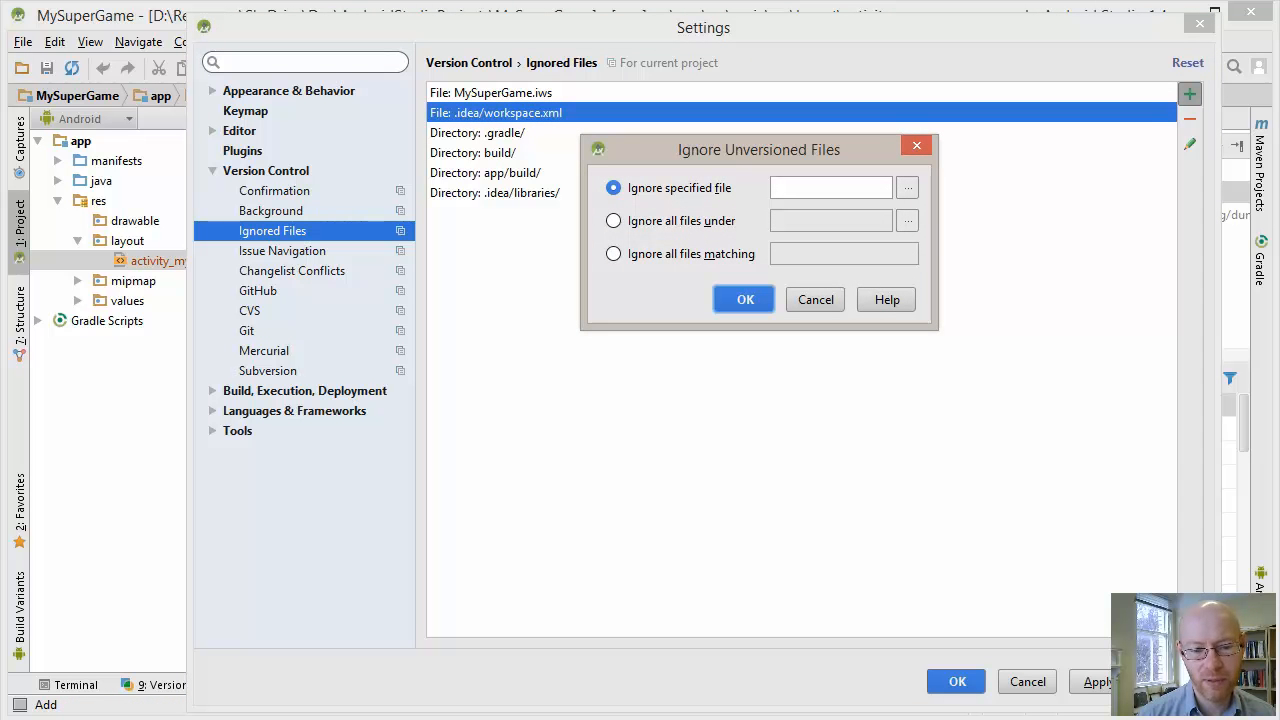
left_click(907, 188)
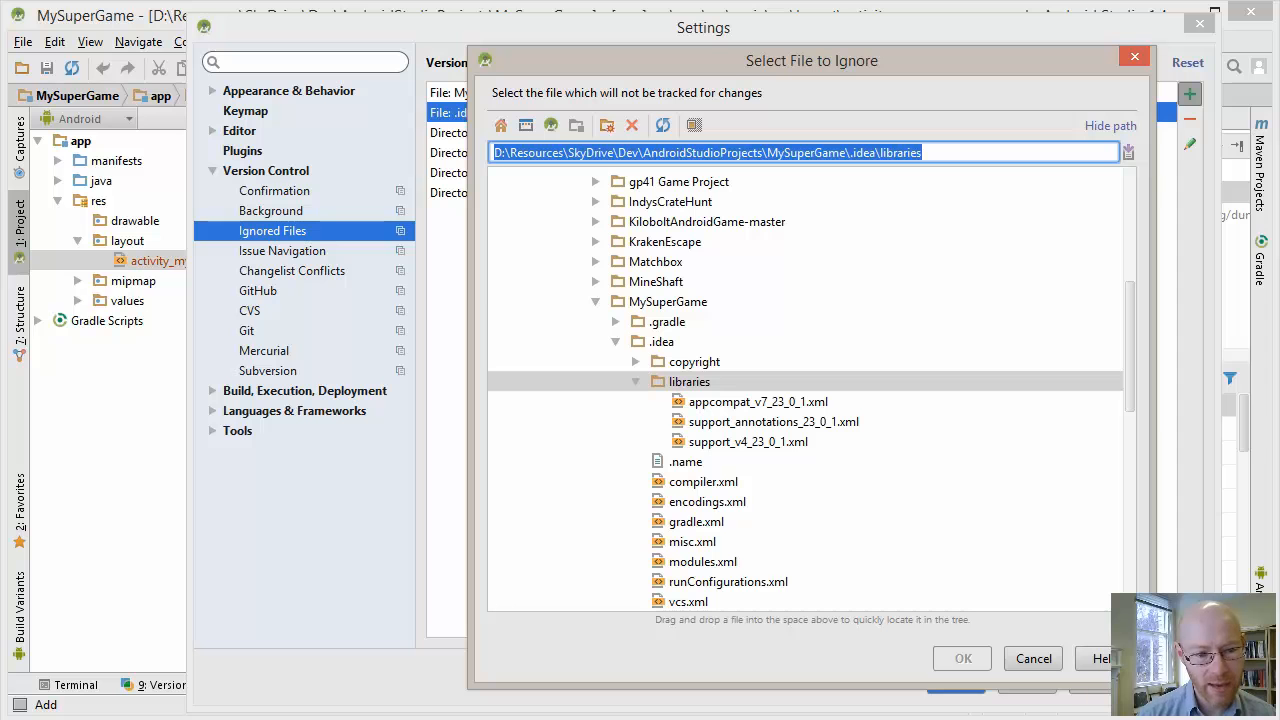
scroll(805, 390, "down", 6)
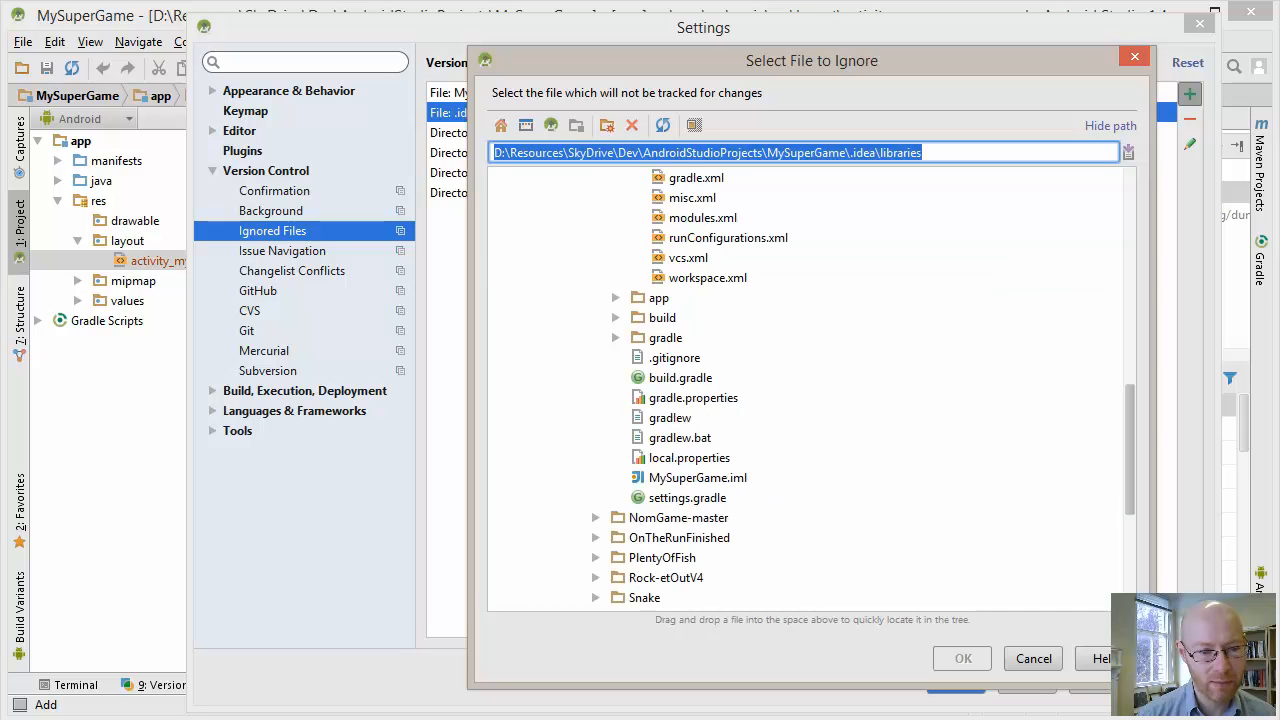
scroll(805, 390, "up", 5)
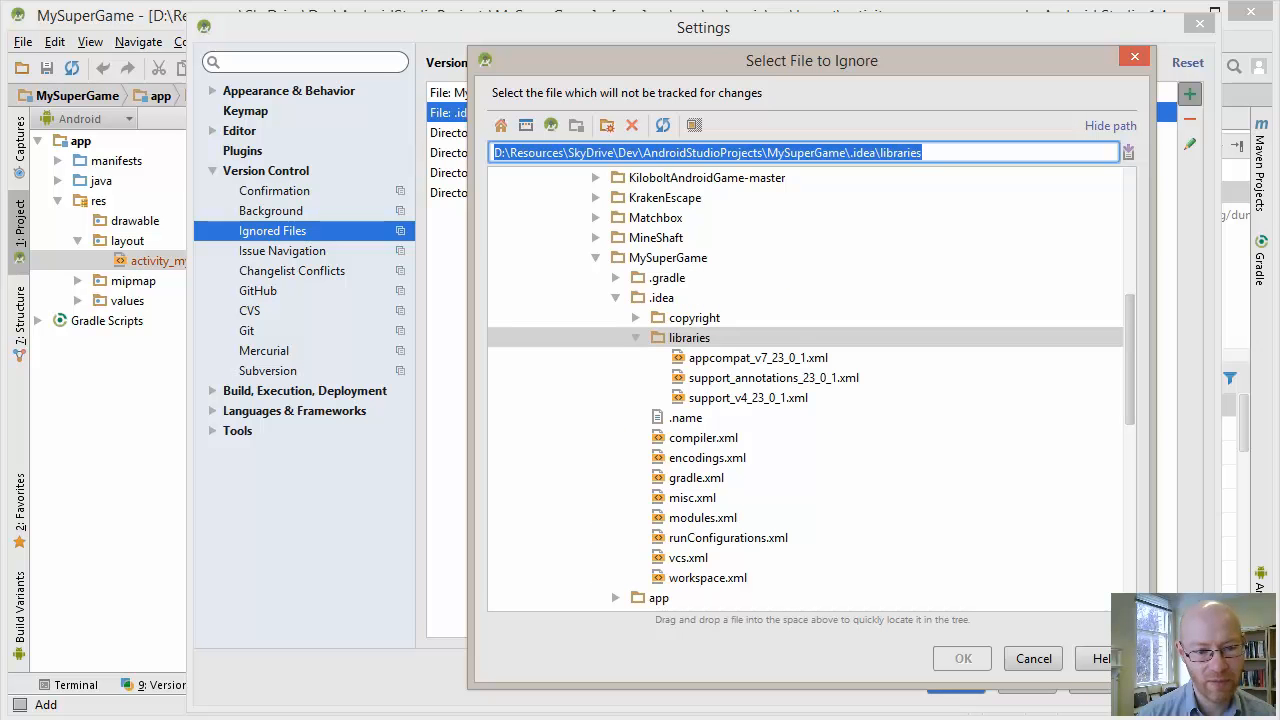
left_click(689, 338)
key("Left")
key("Left")
key("Left")
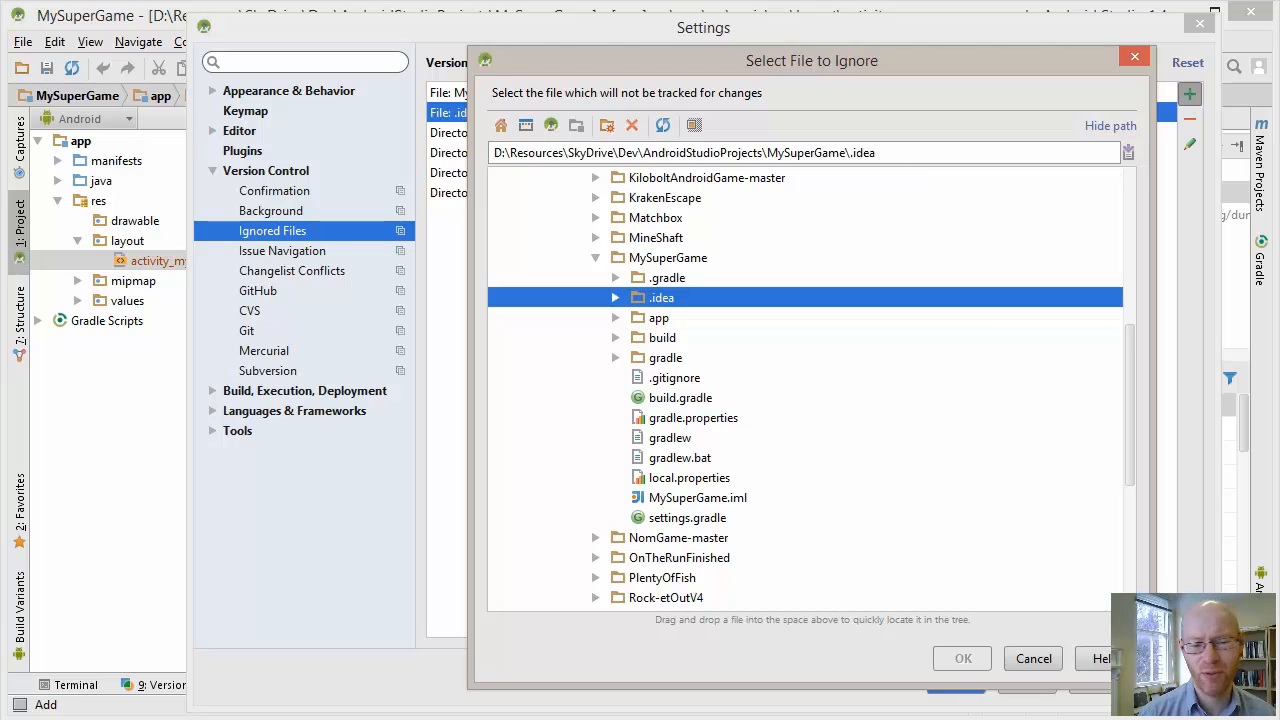
left_click(689, 478)
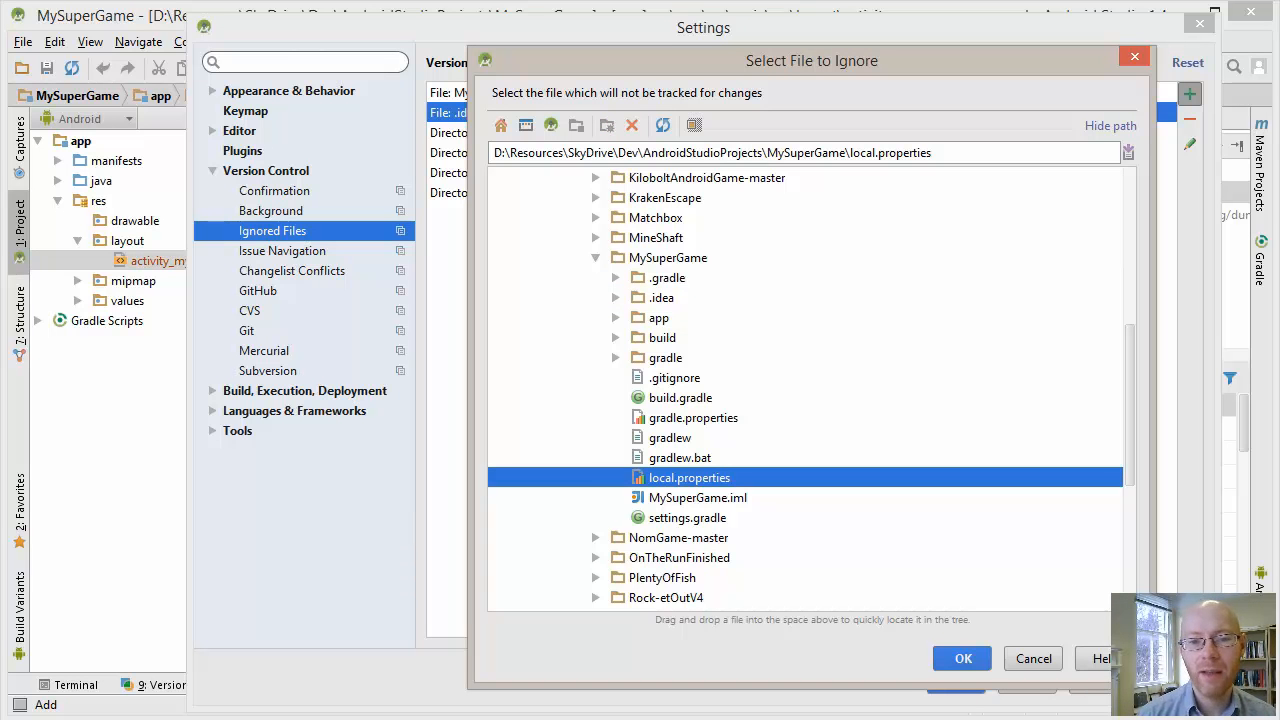
key("Return")
key("Return")
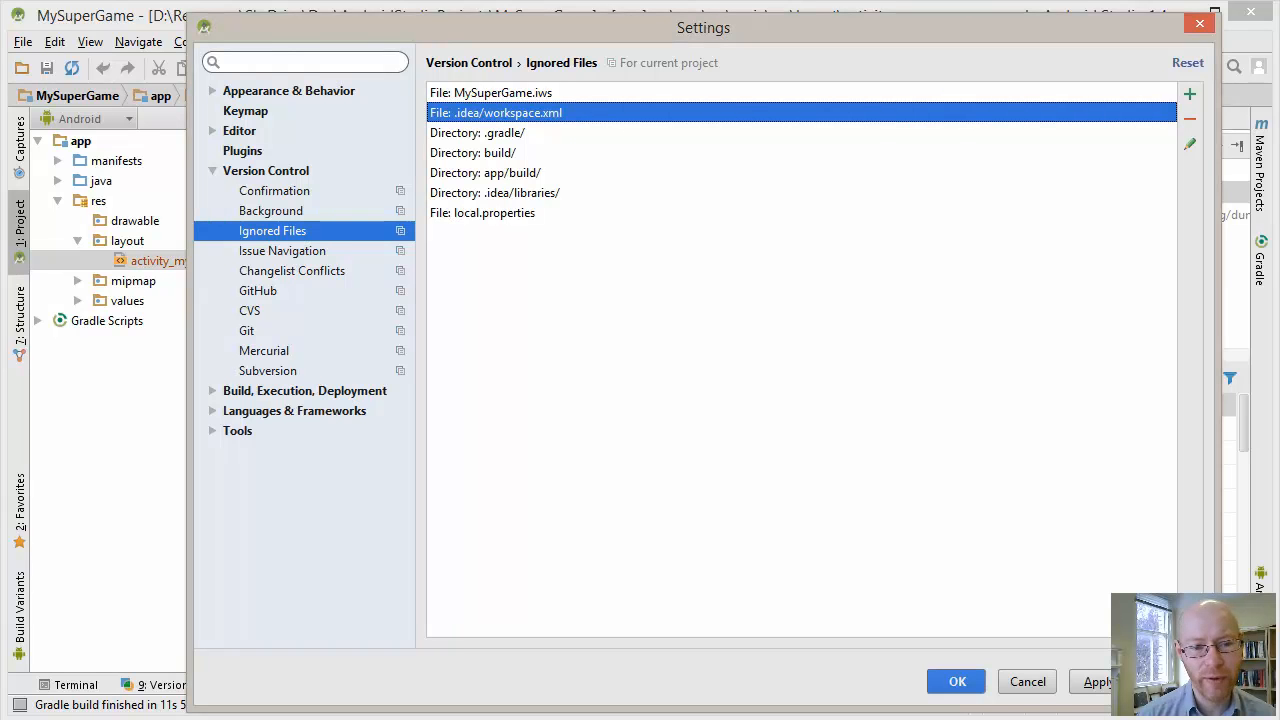
Add an ignore rule for all files matching *.iws, and apply and close the settings
left_click(1189, 93)
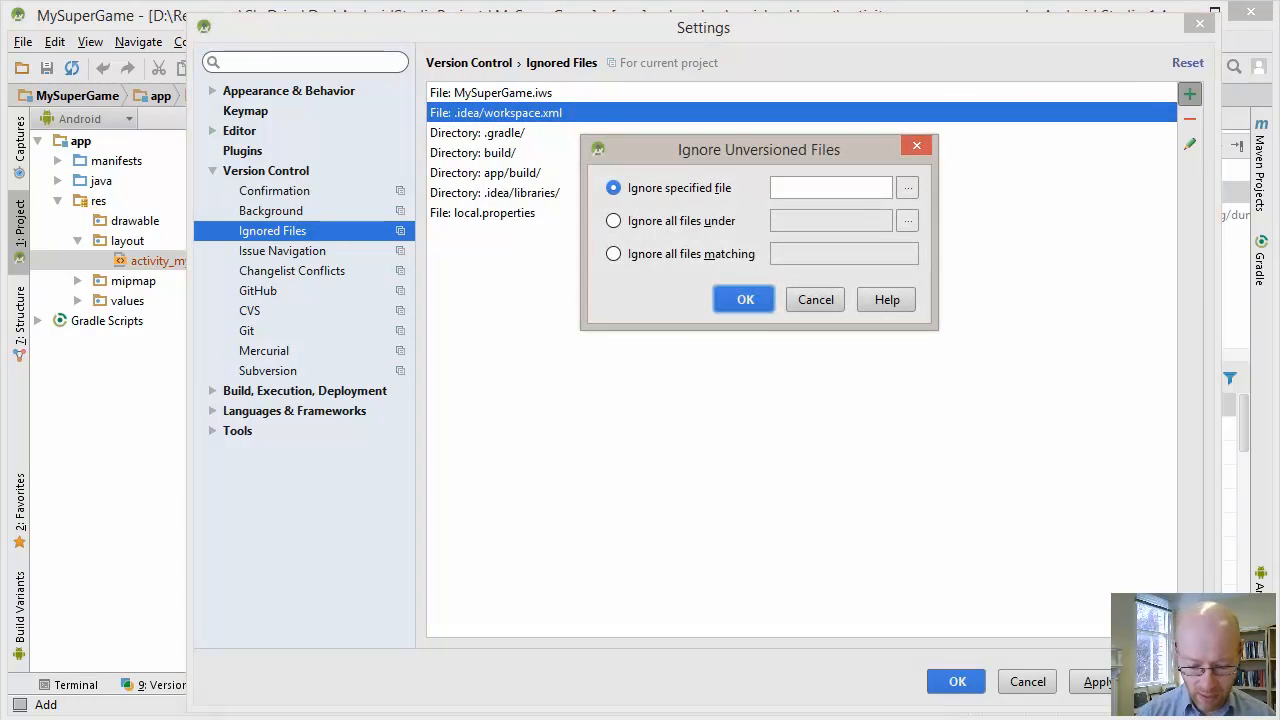
key("alt+m")
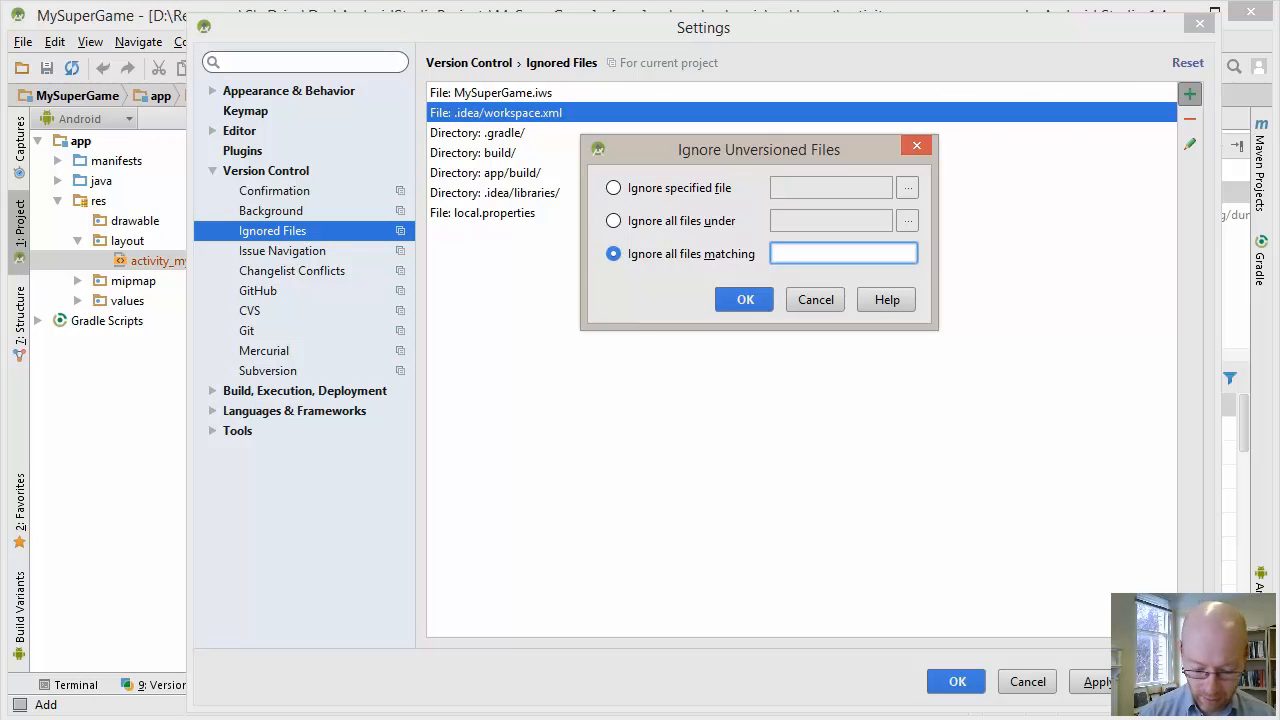
type("*.iws")
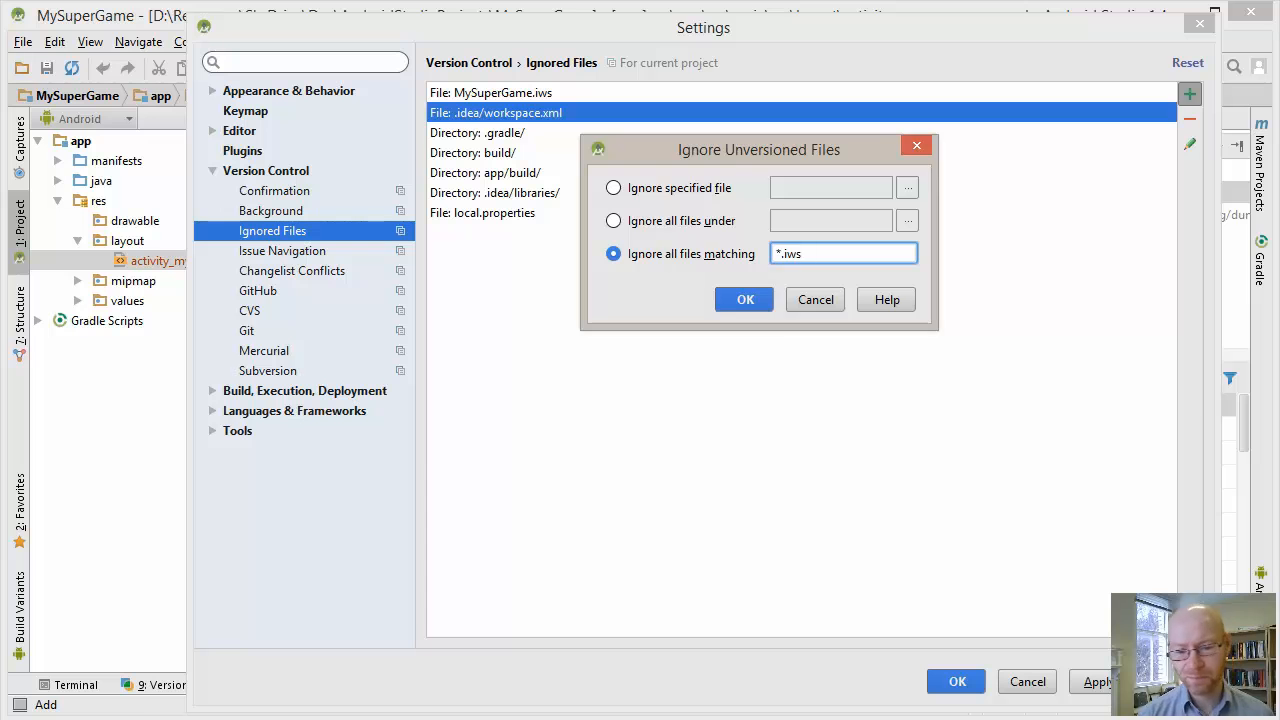
key("Return")
left_click(1098, 682)
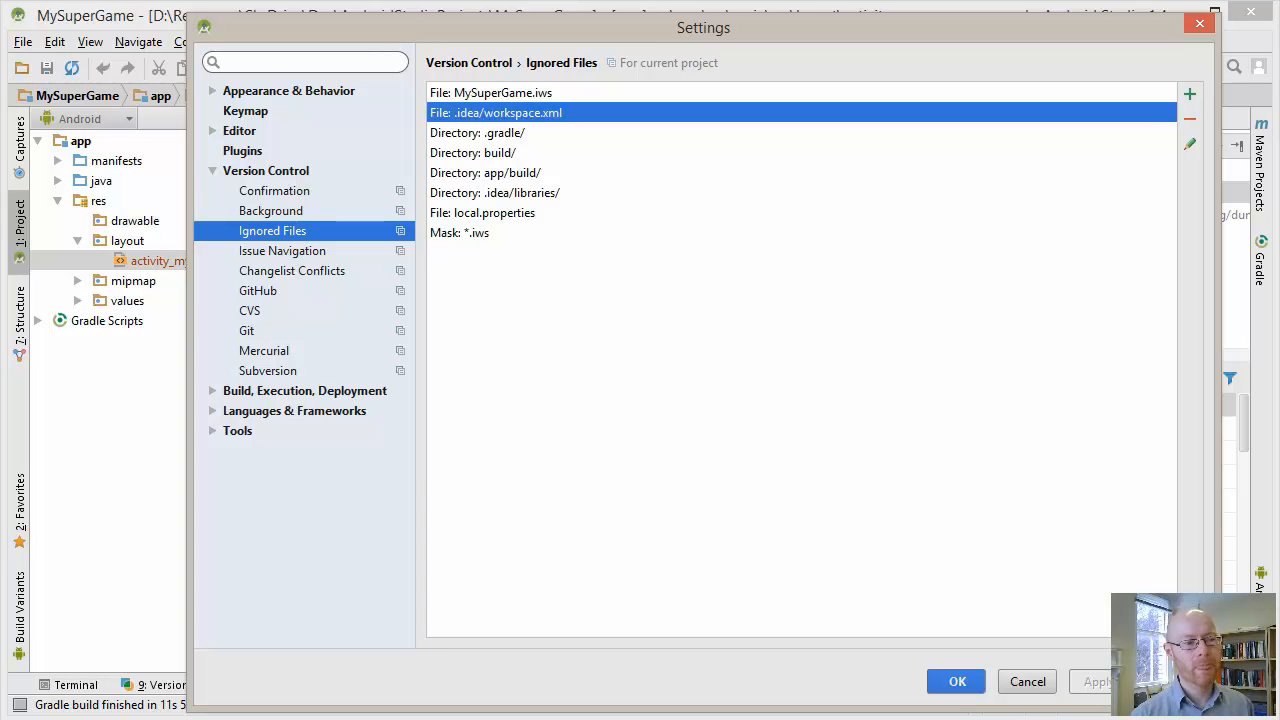
key("Return")
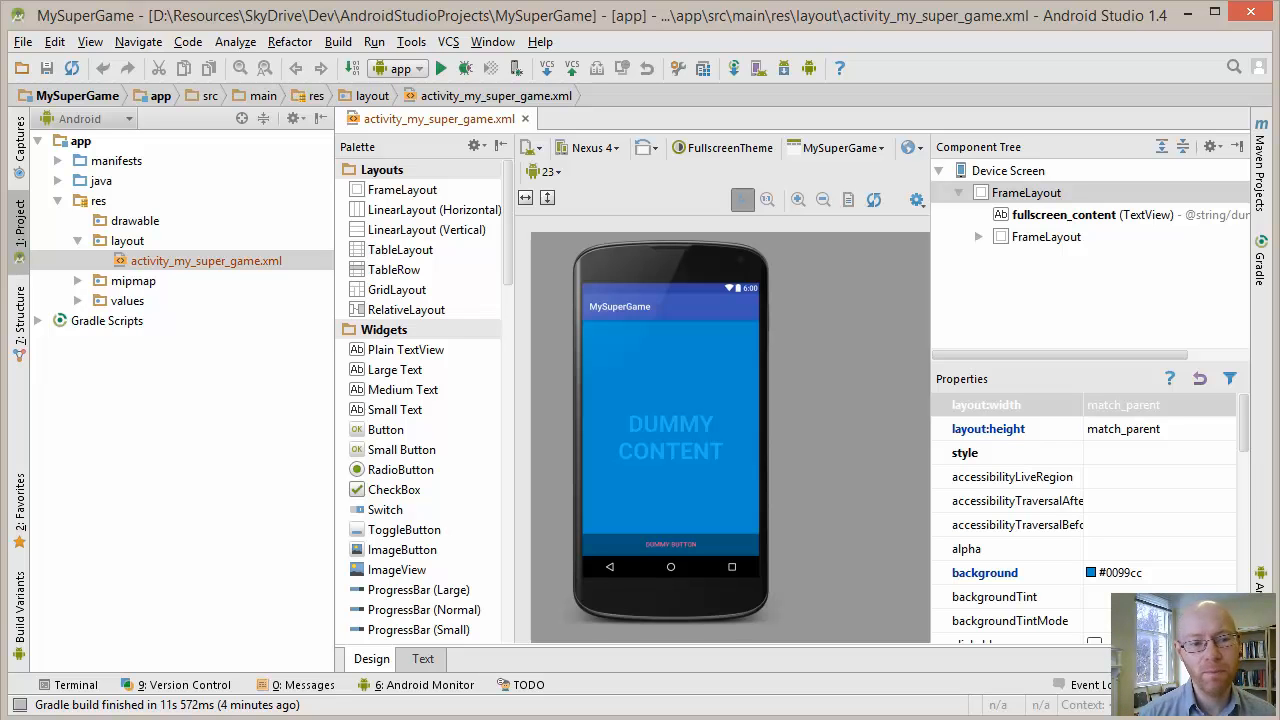
Start sharing the MySuperGame project through Subversion to choose its share target
left_click(448, 42)
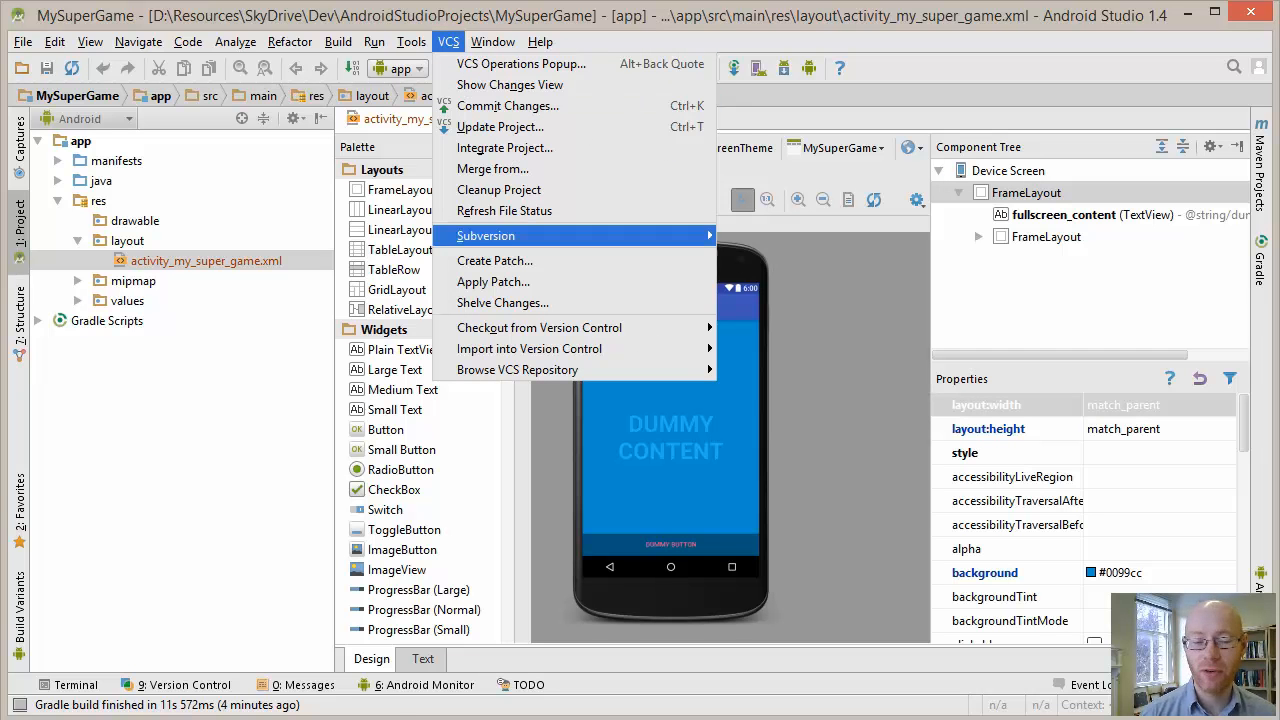
mouse_move(540, 348)
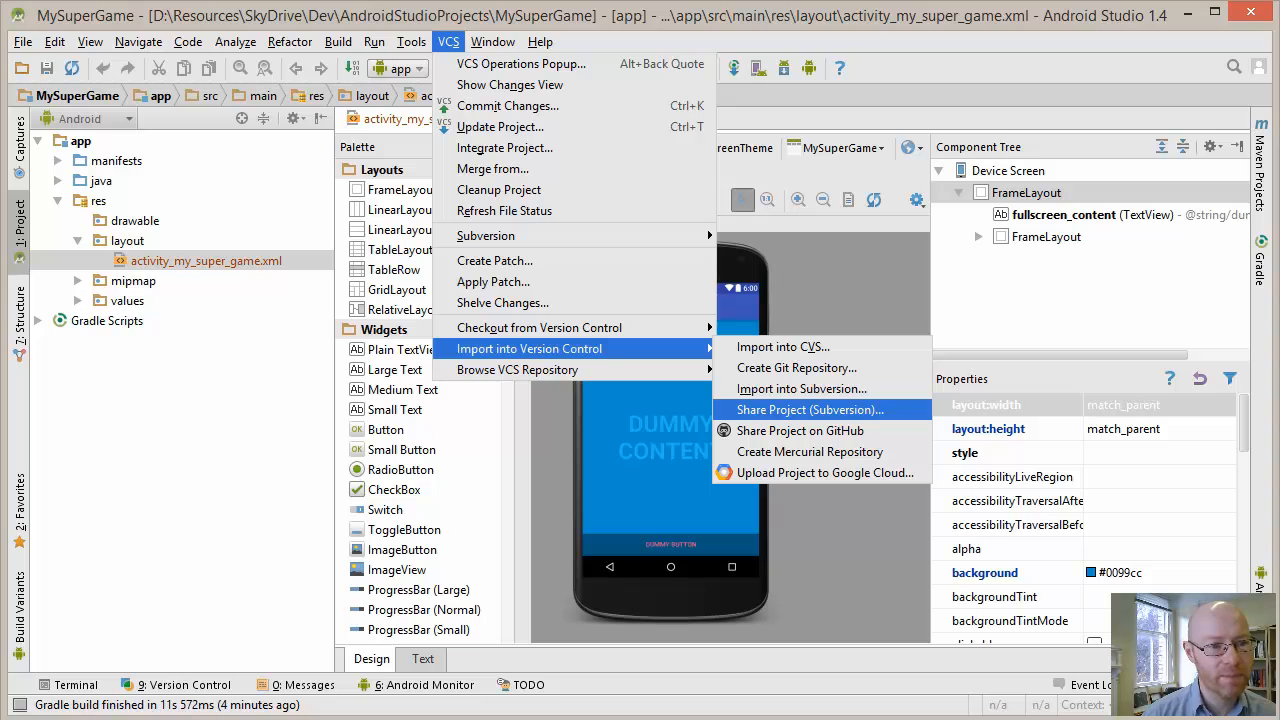
left_click(810, 410)
left_click_drag(563, 0, 672, 40)
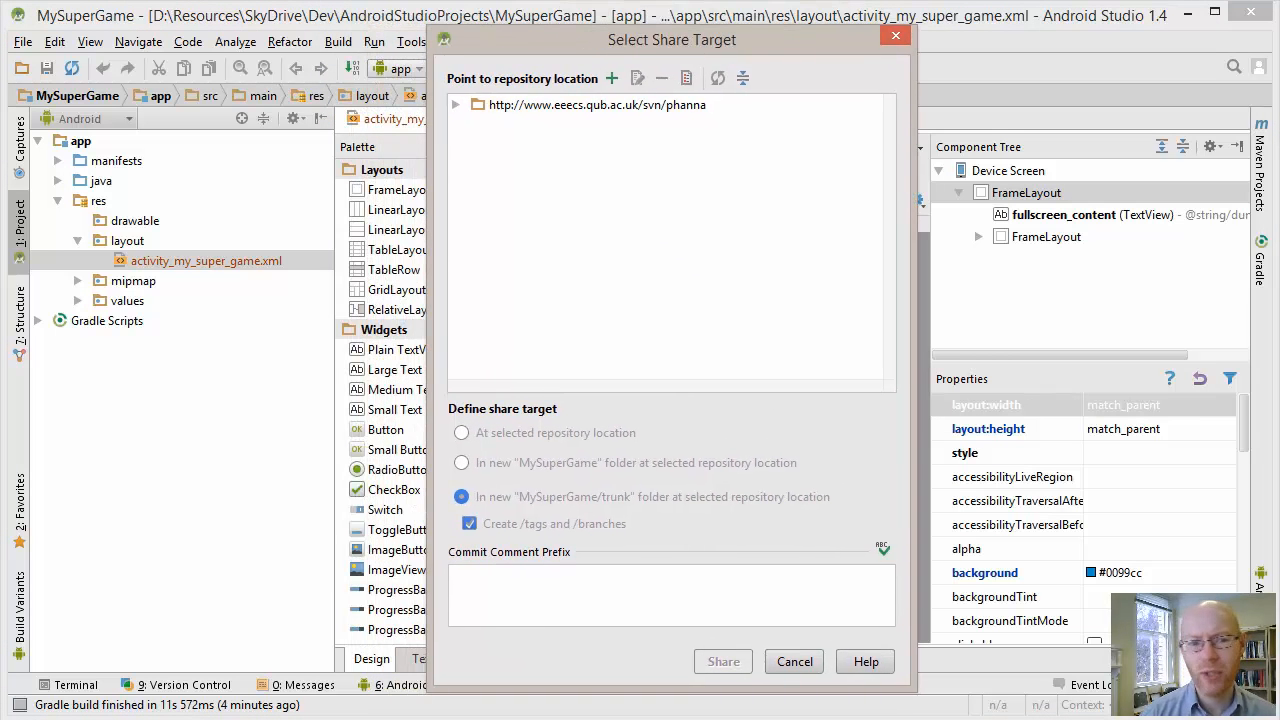
Select and expand the Subversion repository location, entering the account password to authenticate
left_click(597, 105)
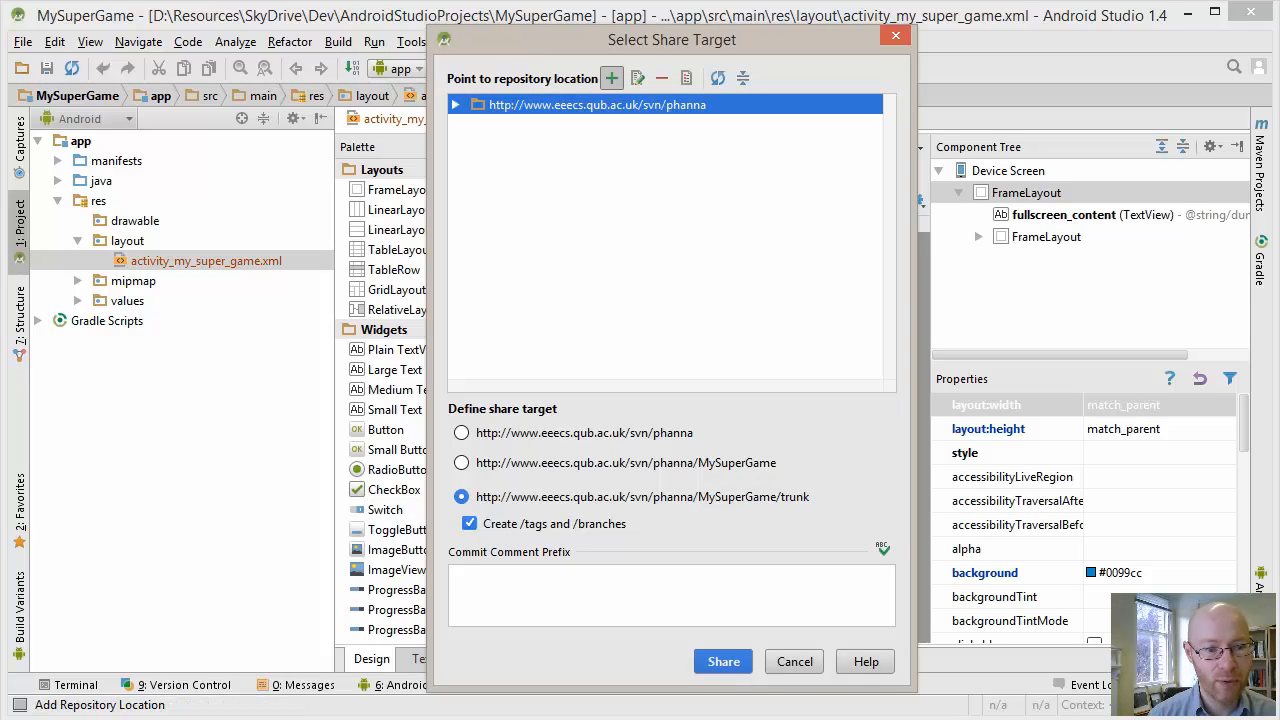
left_click(456, 105)
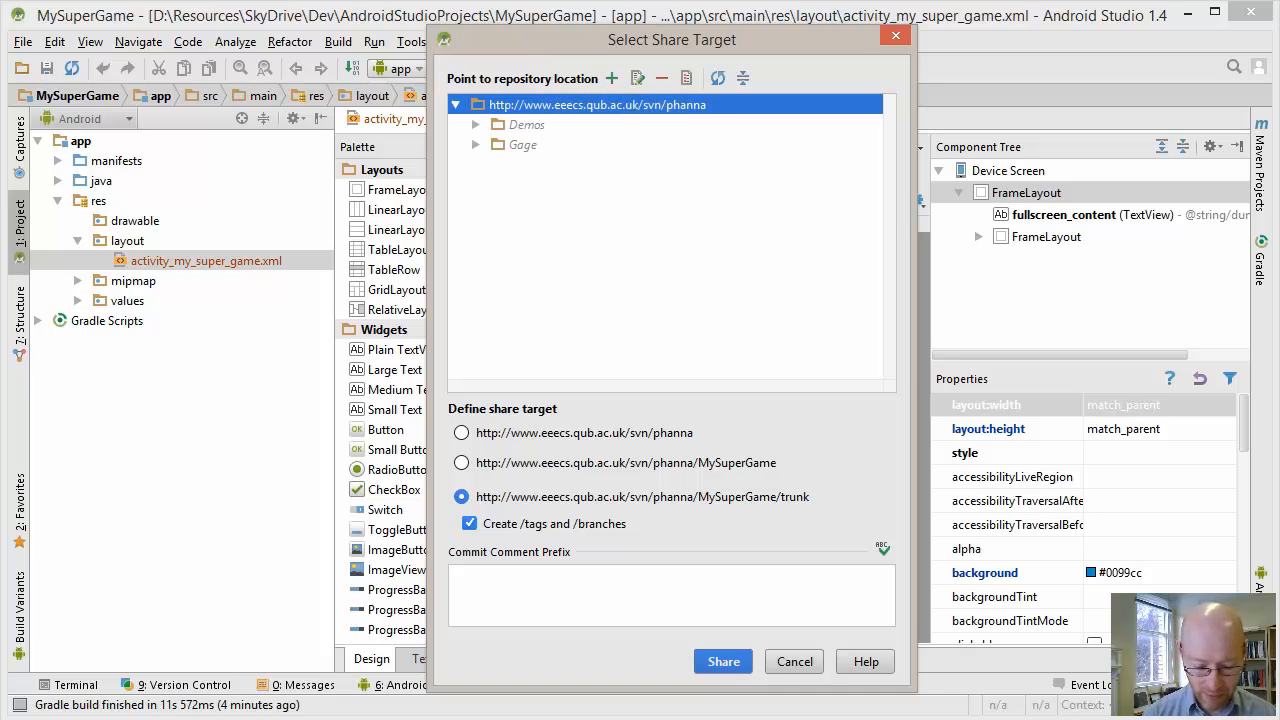
key("Tab")
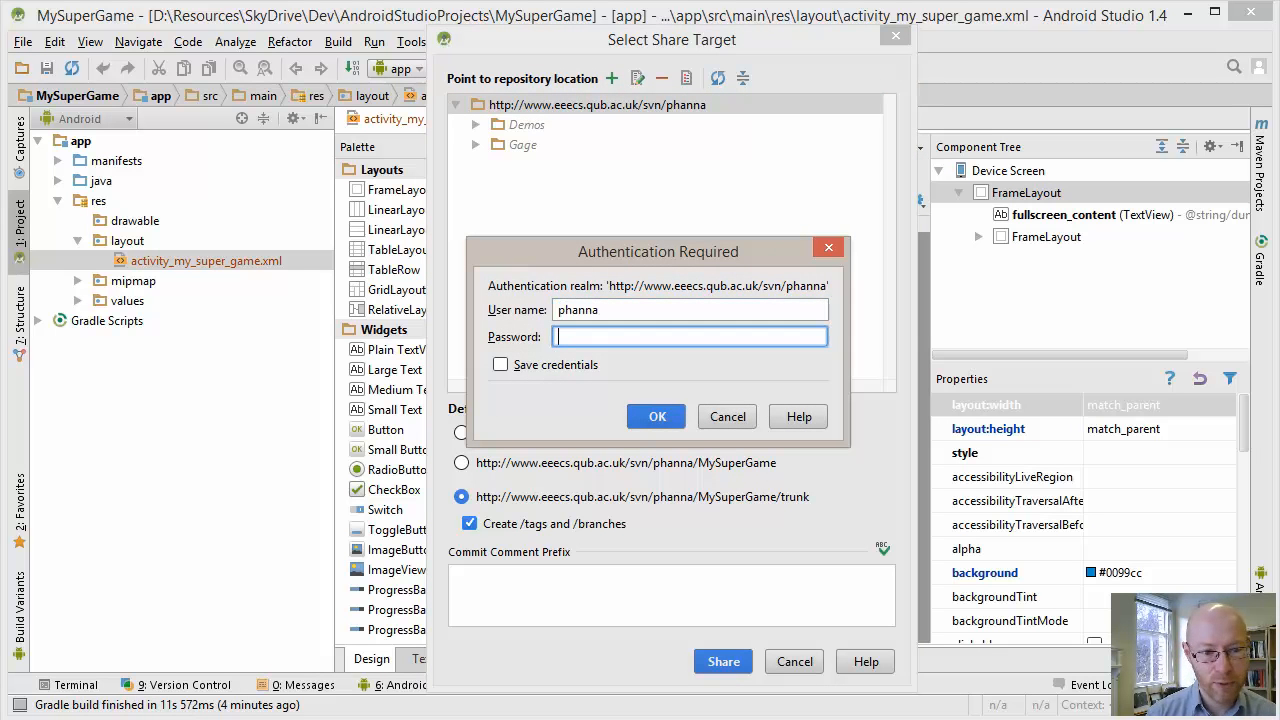
type("•••••••")
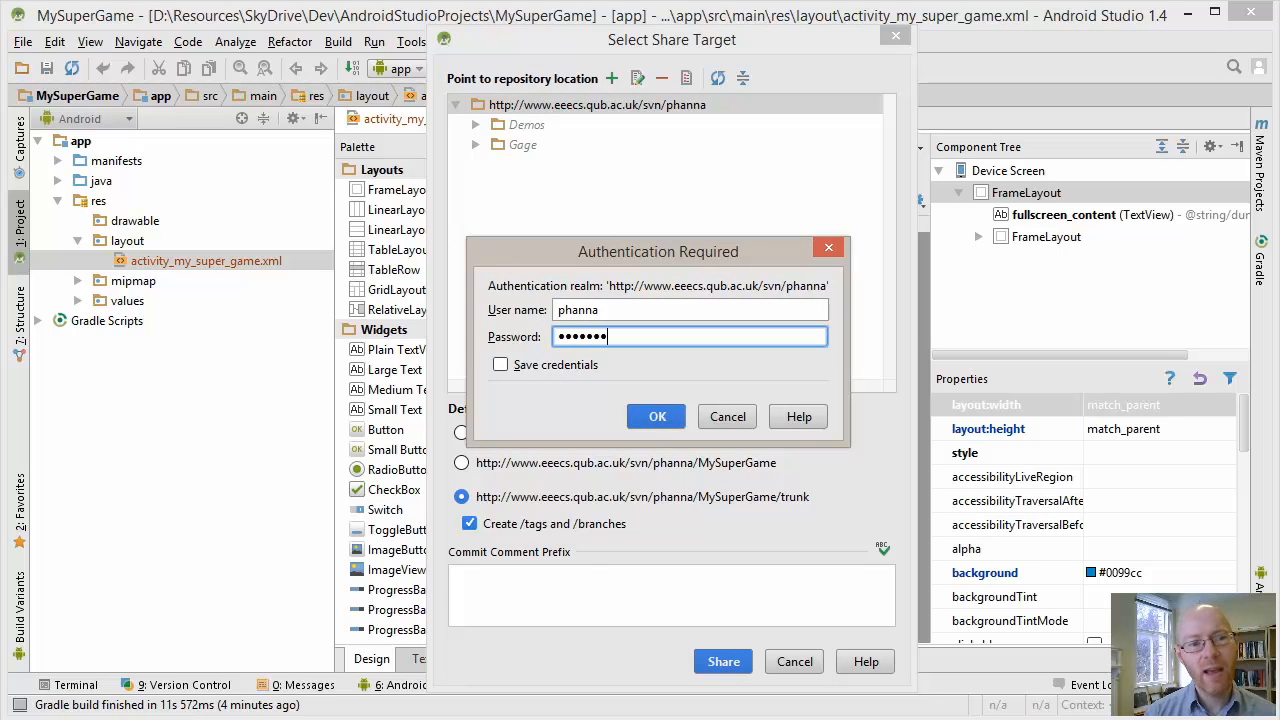
key("Return")
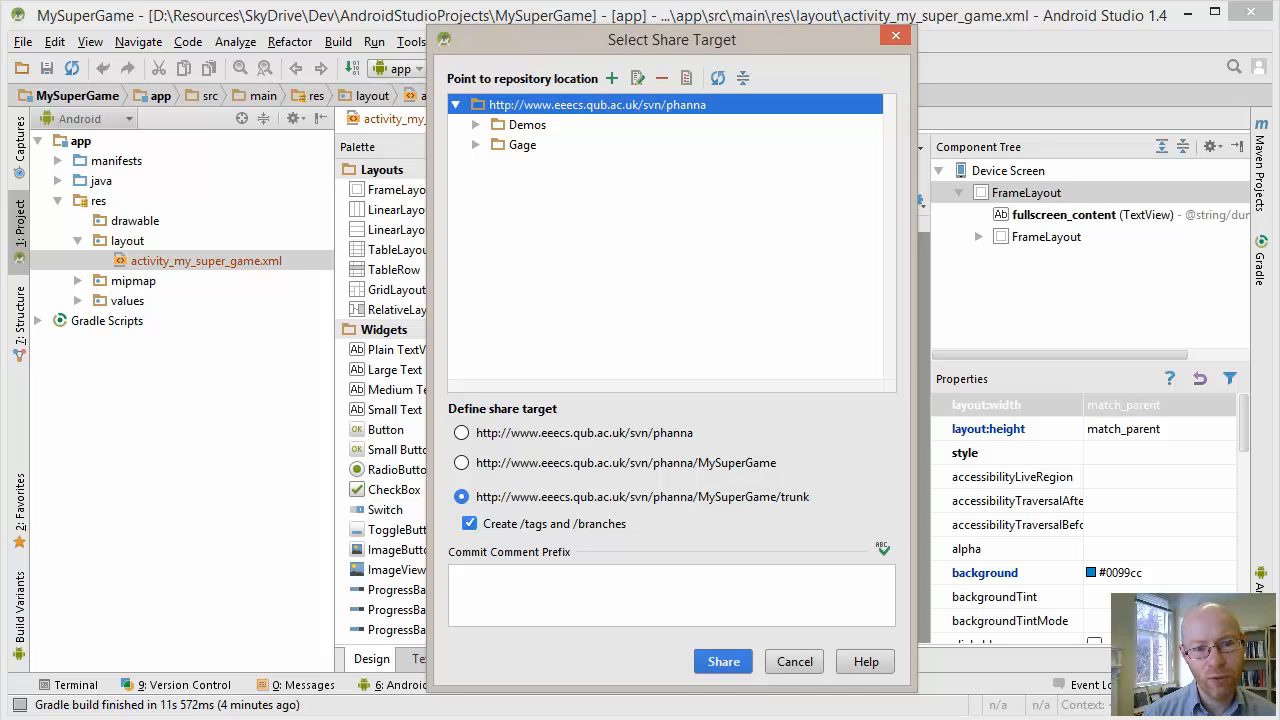
Share the project to a new MySuperGame/trunk folder with tags and branches, using the 1.8 working copy format
right_click(601, 106)
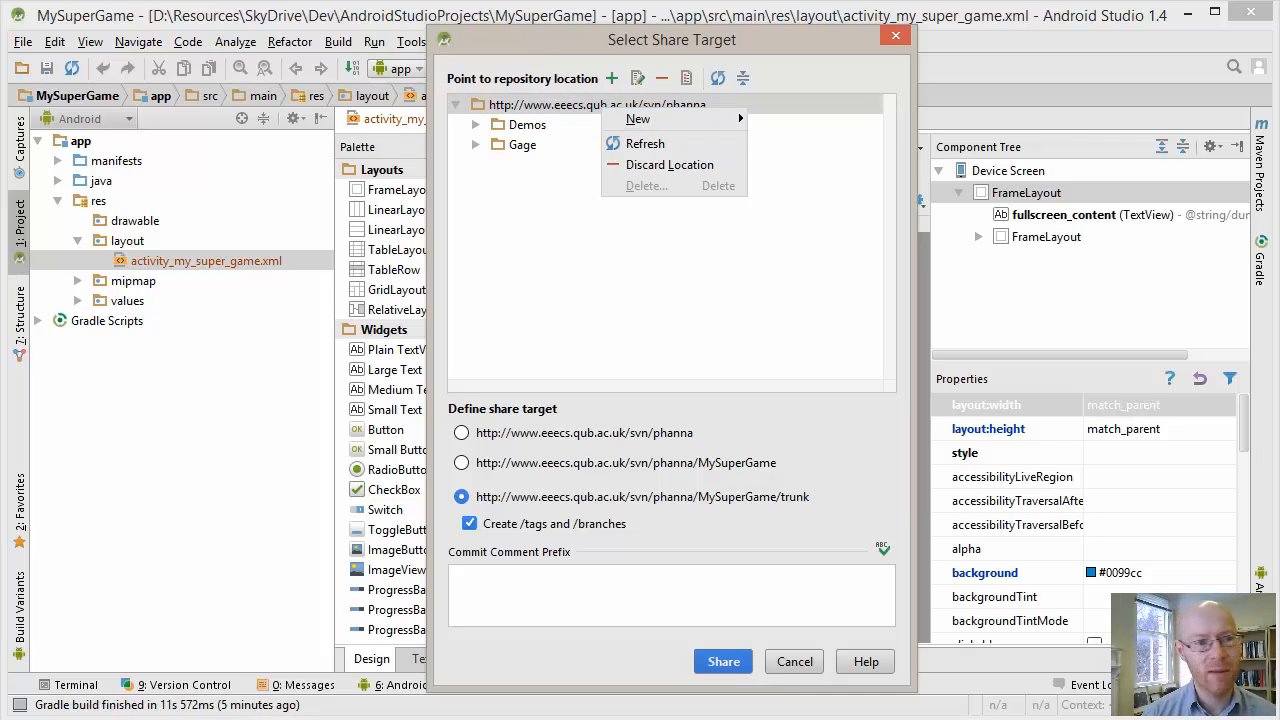
key("Escape")
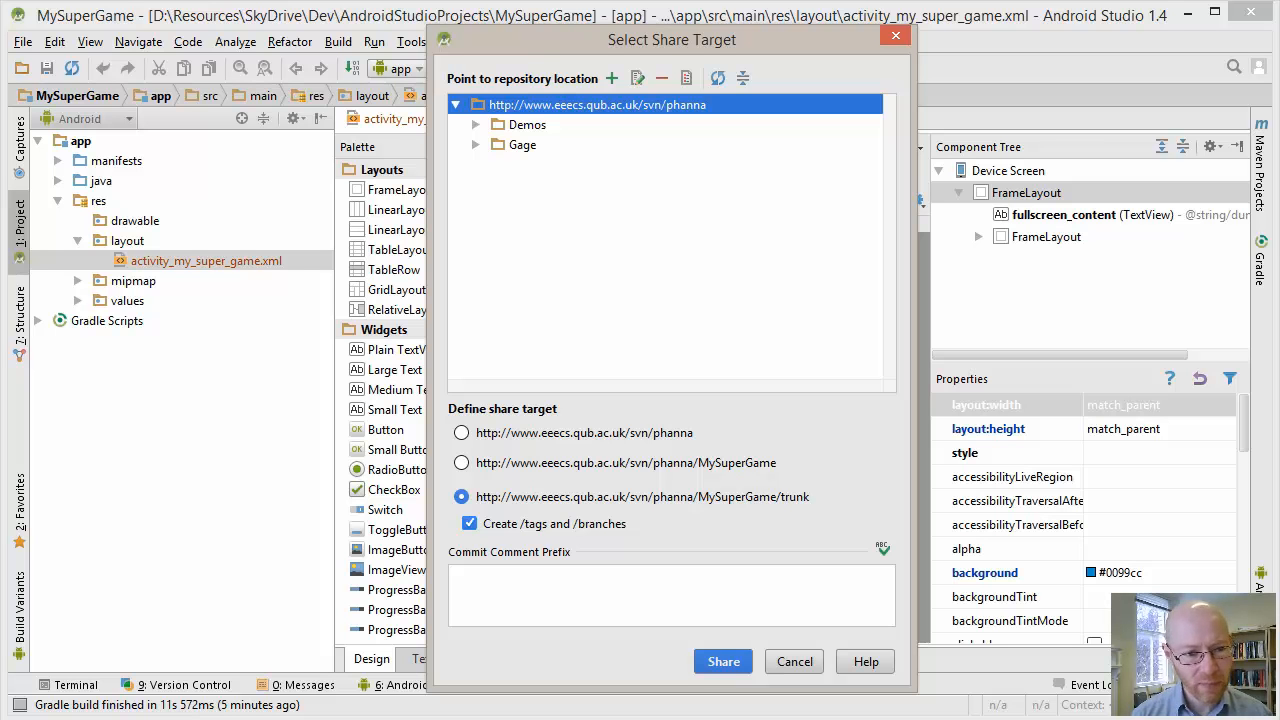
key("Return")
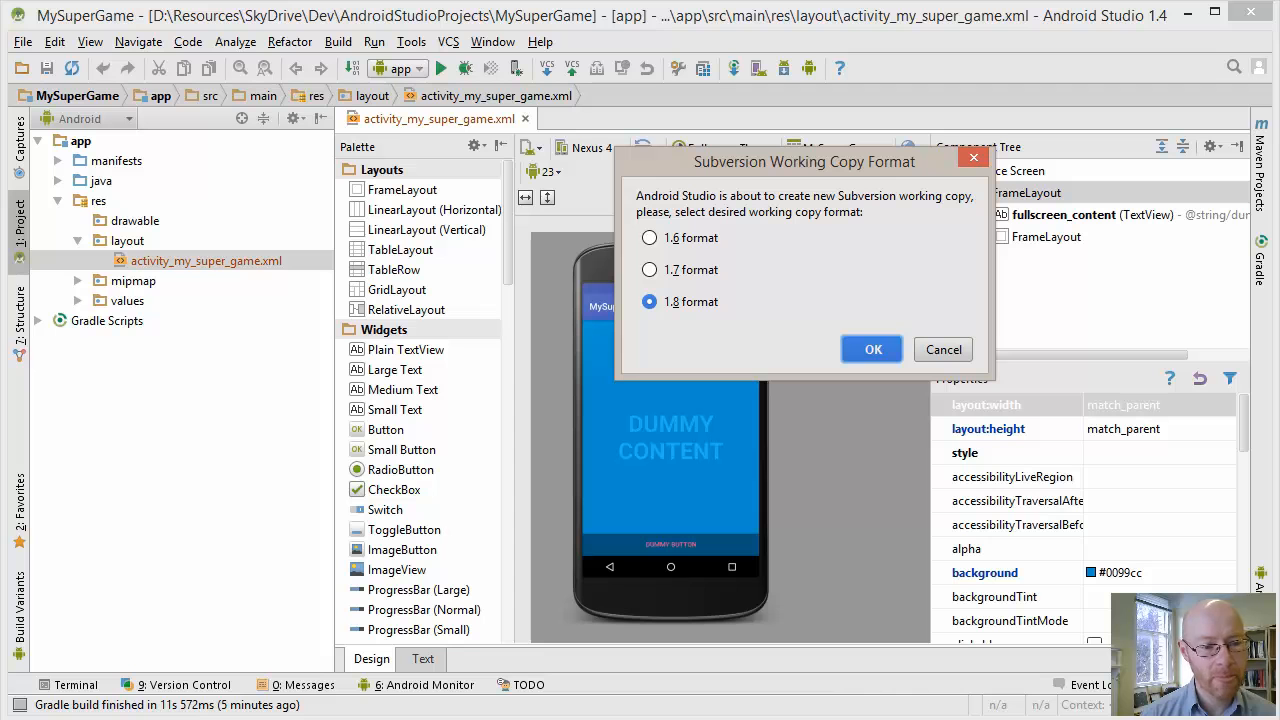
key("Return")
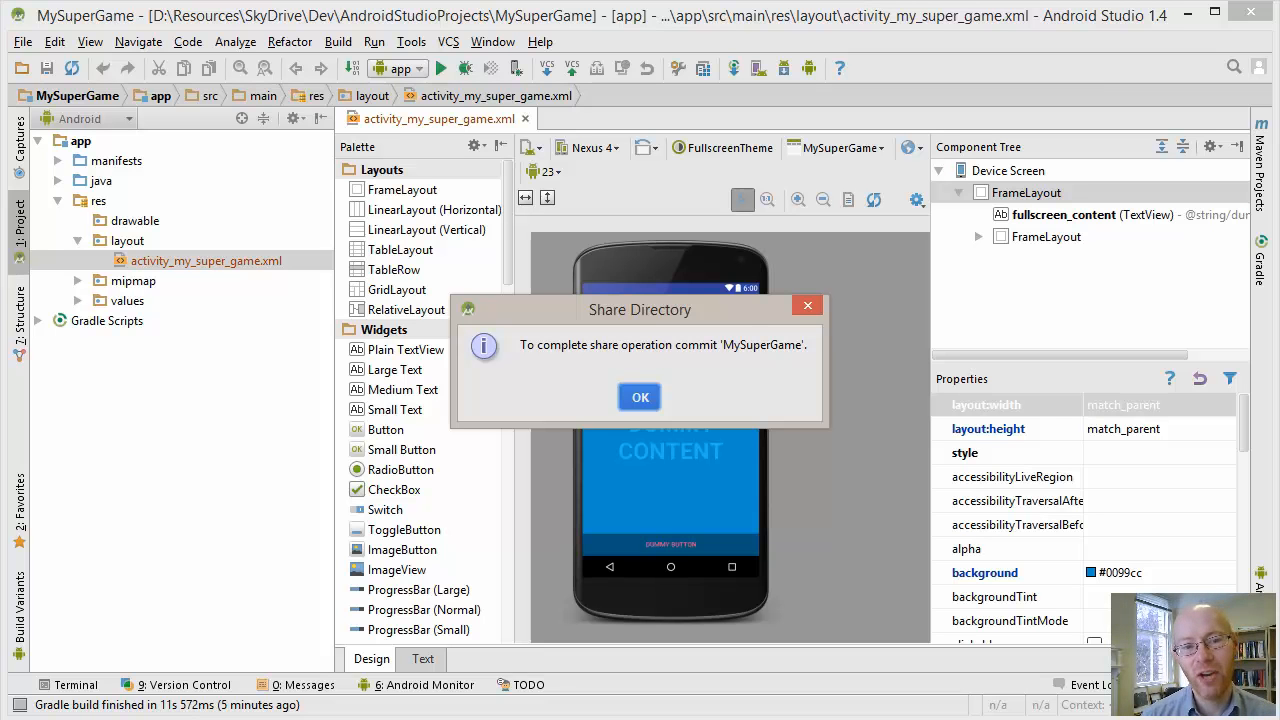
left_click_drag(640, 309, 726, 138)
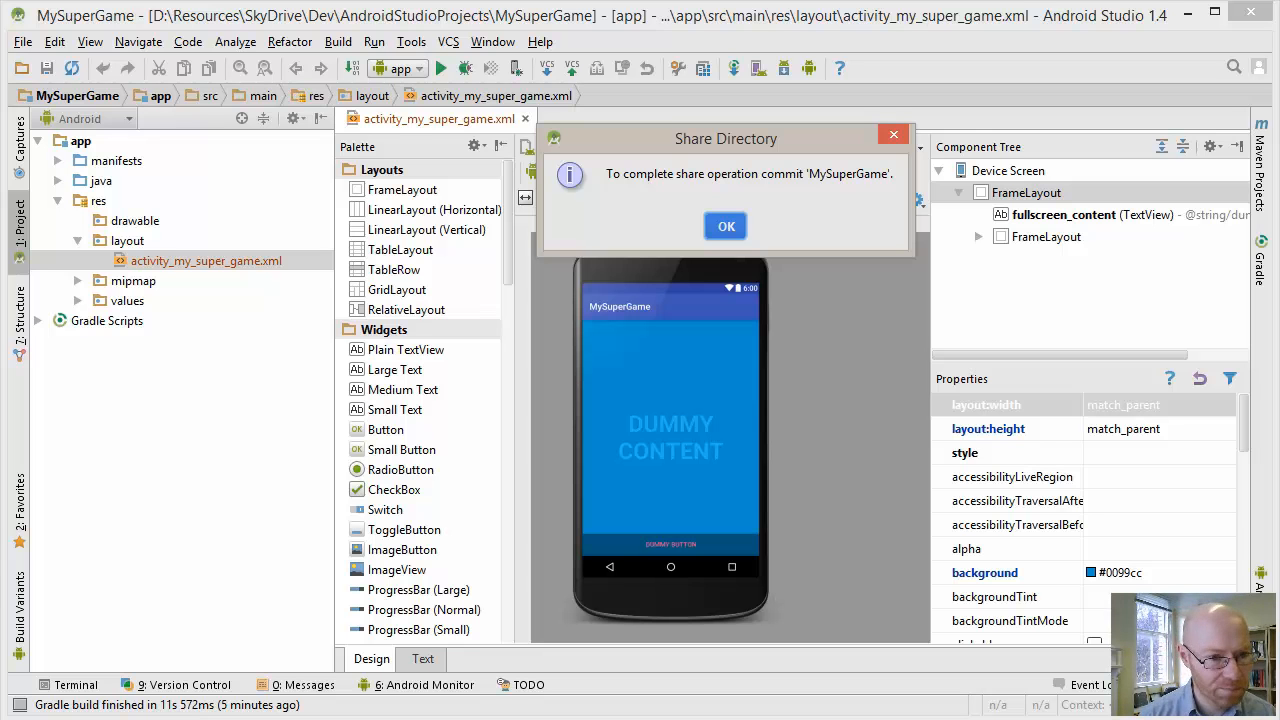
left_click(726, 226)
Browse the Subversion repository and expand its root and the MySuperGame folder
left_click(448, 41)
mouse_move(560, 394)
left_click(820, 434)
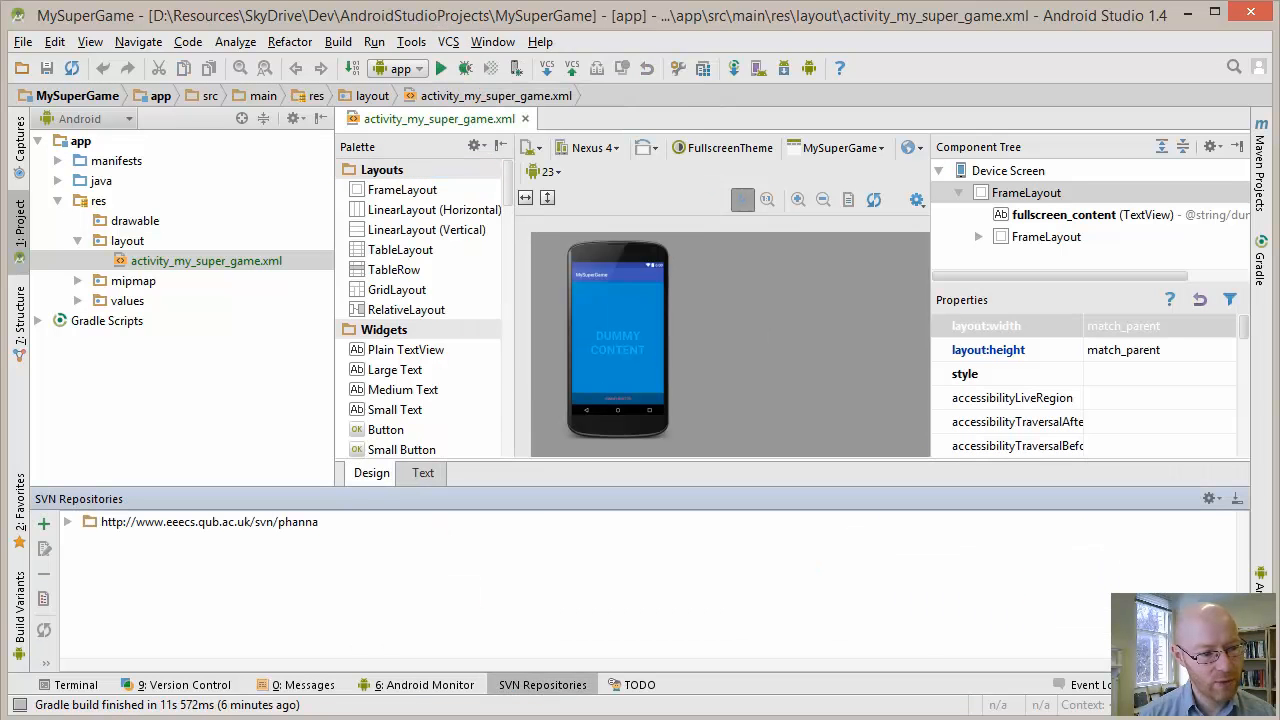
left_click(68, 522)
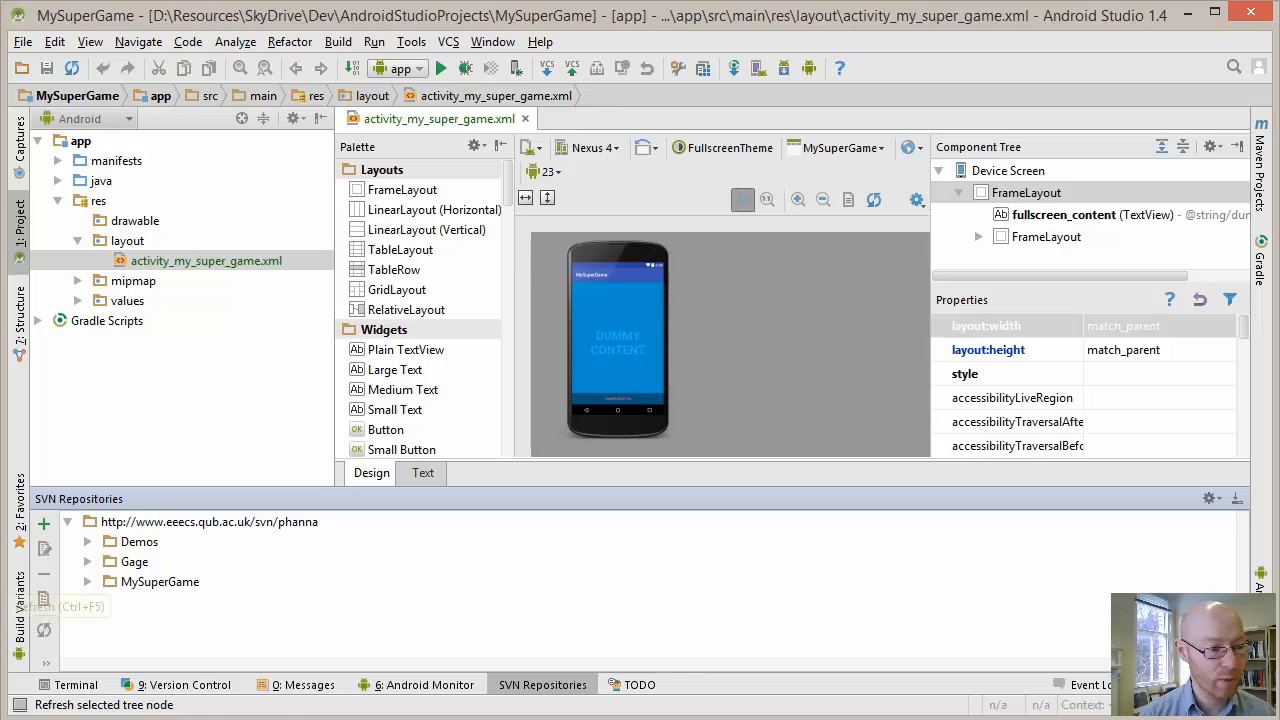
left_click(150, 582)
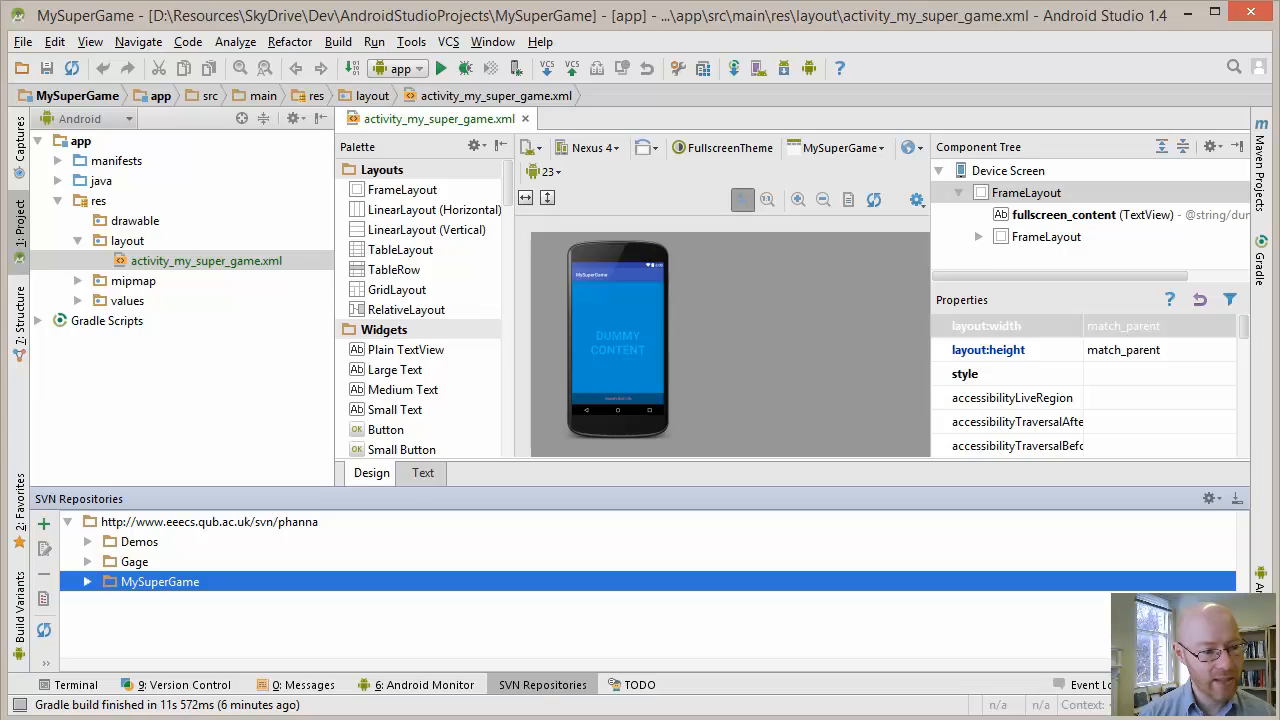
left_click(88, 582)
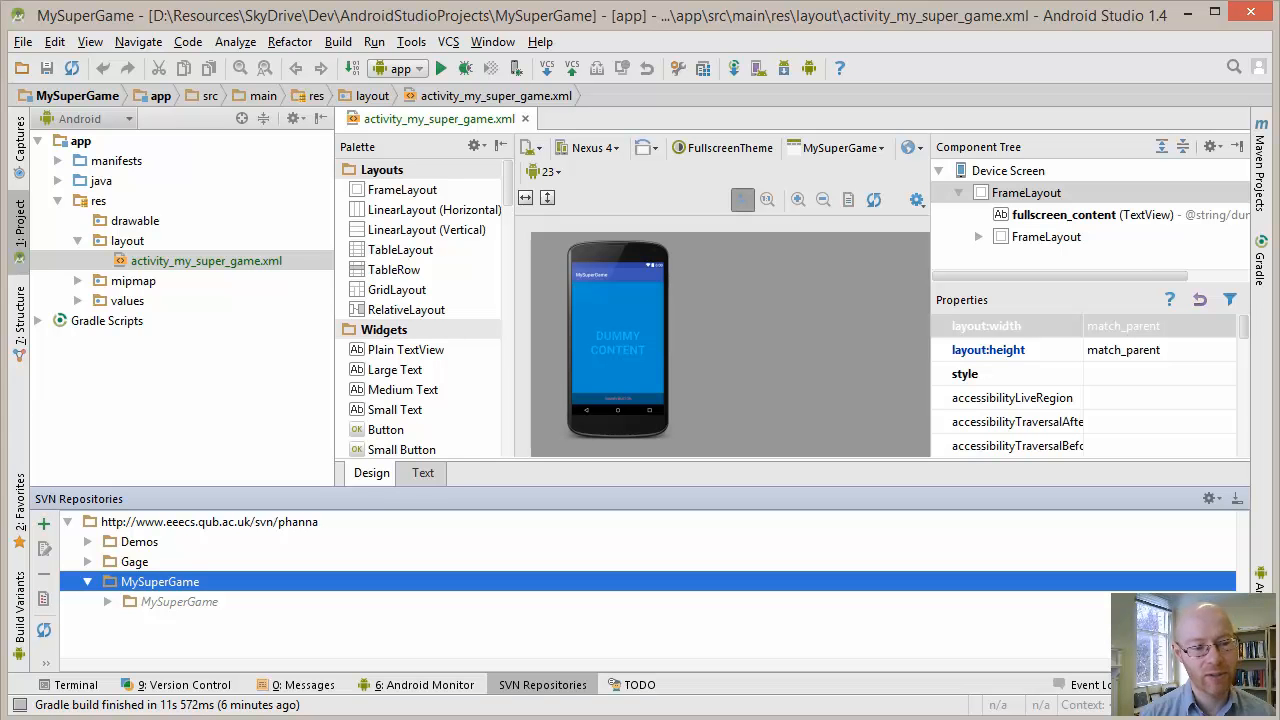
Examine the branches, tags and trunk folders in MySuperGame, checking trunk's contents, and collapse the folder and shrink the repository pane
key("Down")
key("Down")
key("Down")
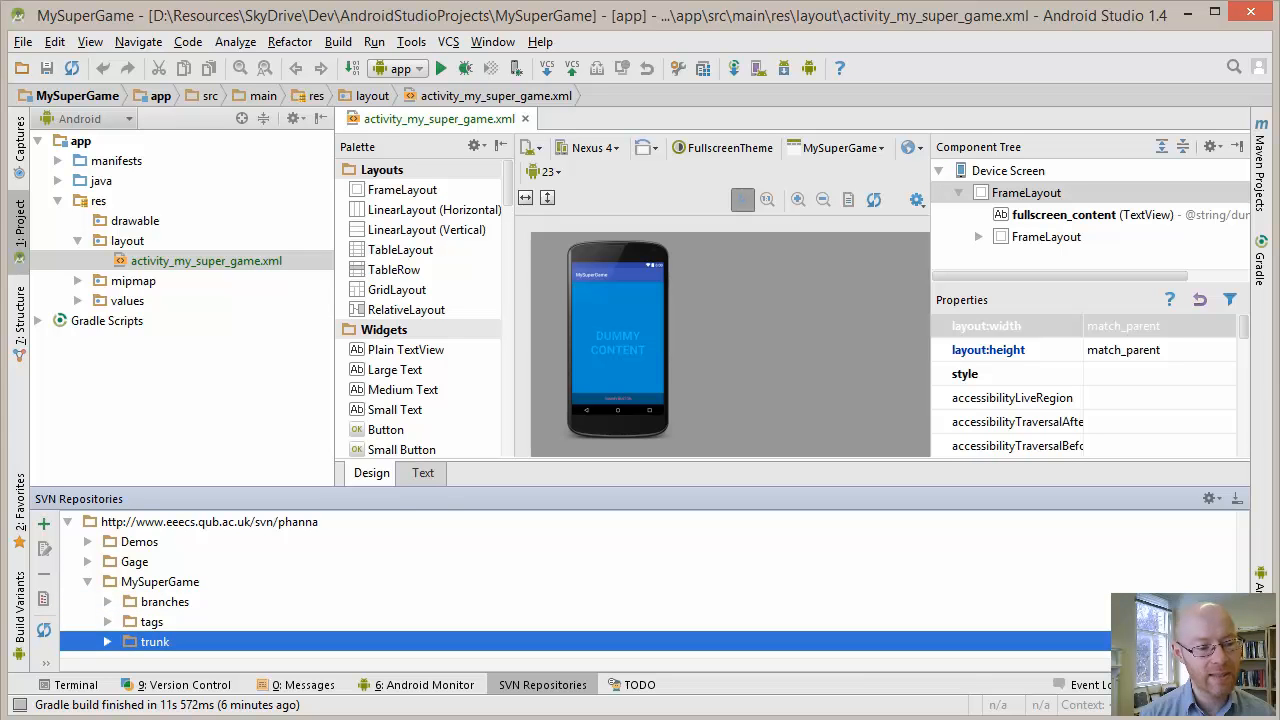
left_click(160, 582)
left_click(155, 642)
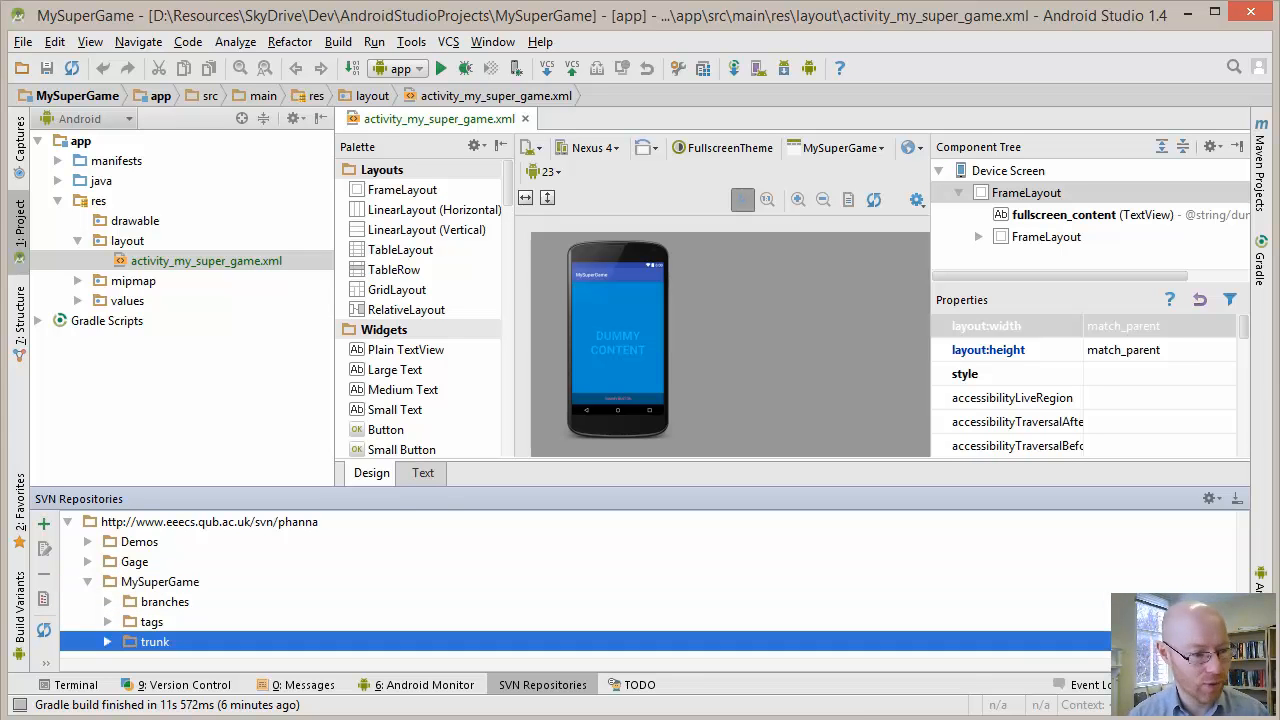
key("Right")
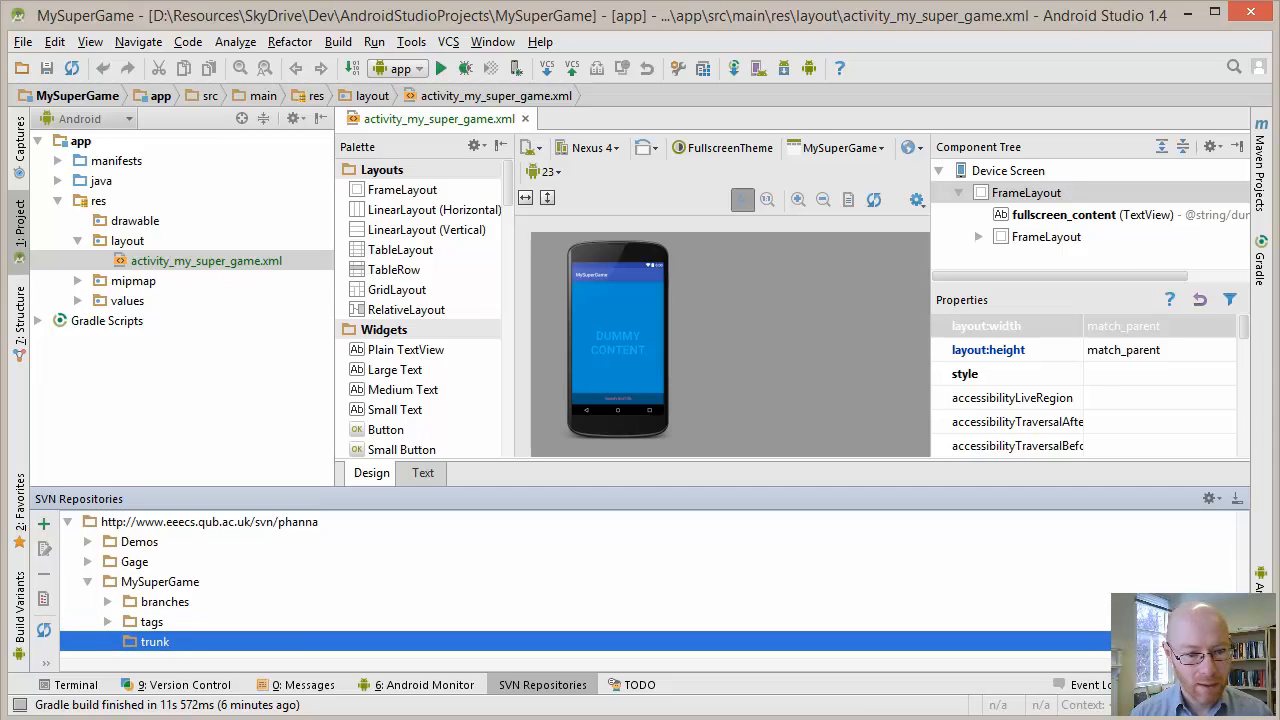
key("Left")
key("Left")
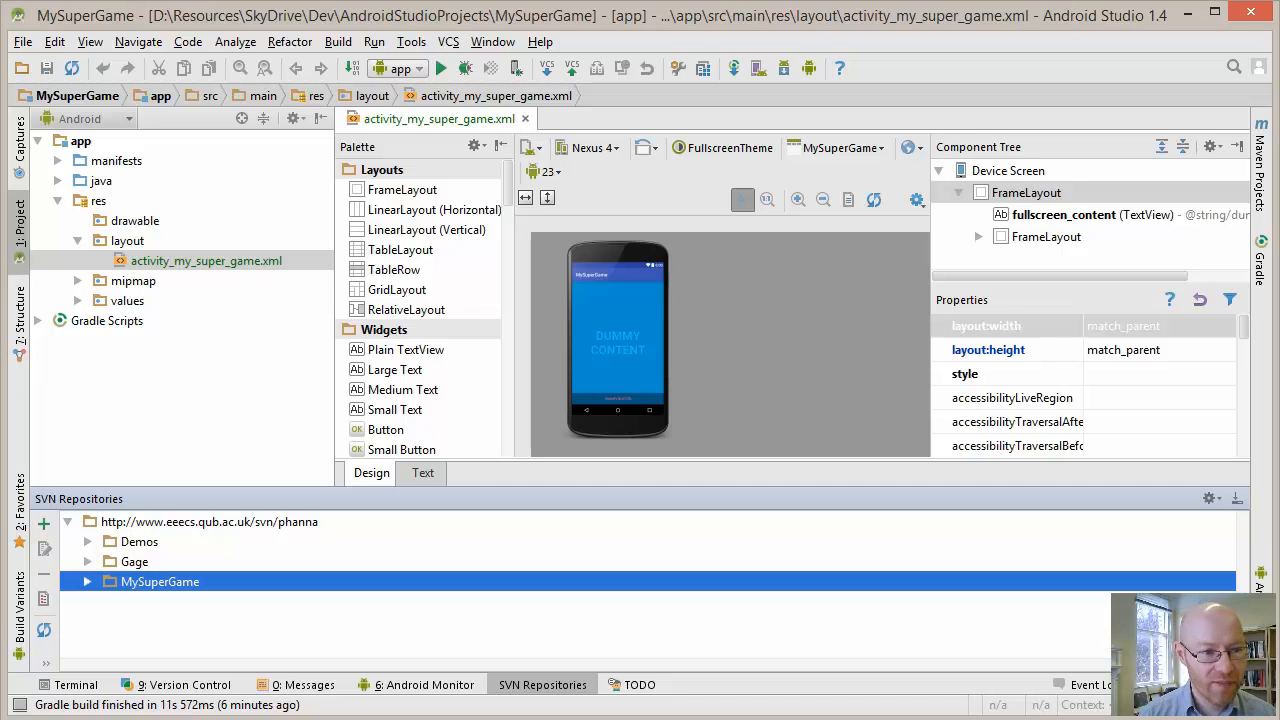
key("ctrl+shift+Down")
key("Escape")
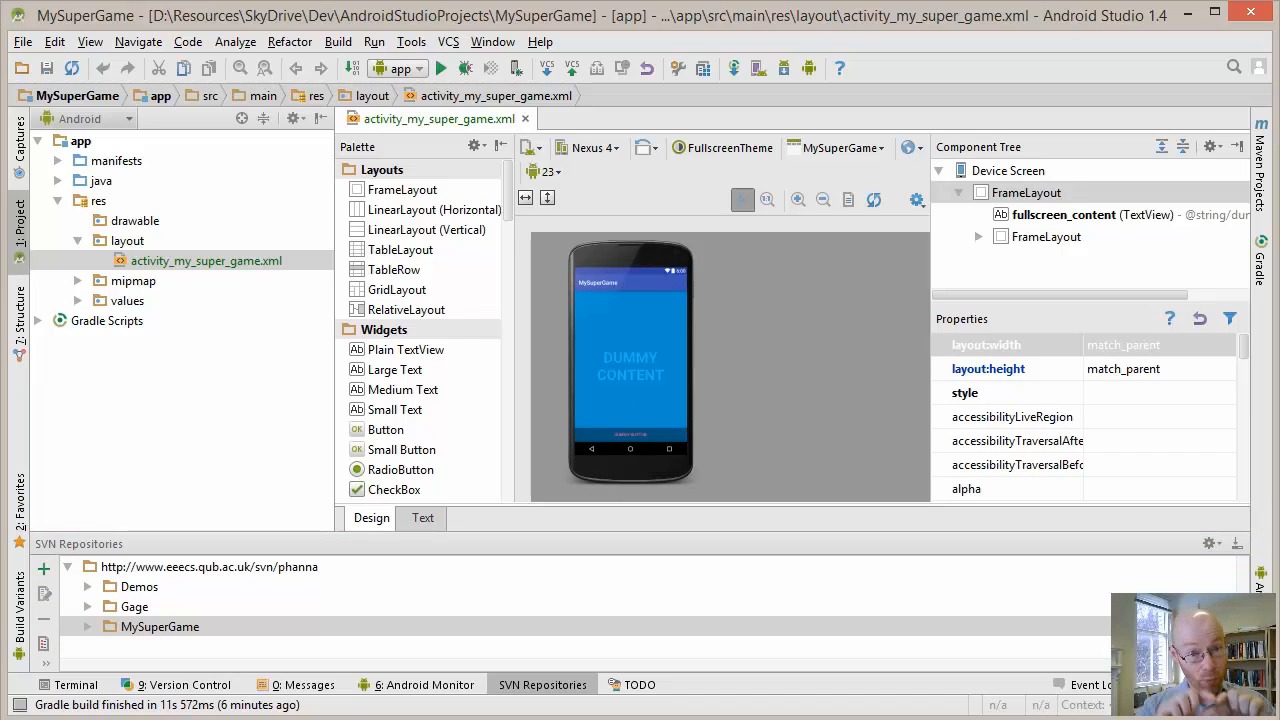
Start a commit of the project's changes and review the files selected in the app and MySuperGame modules
left_click(449, 42)
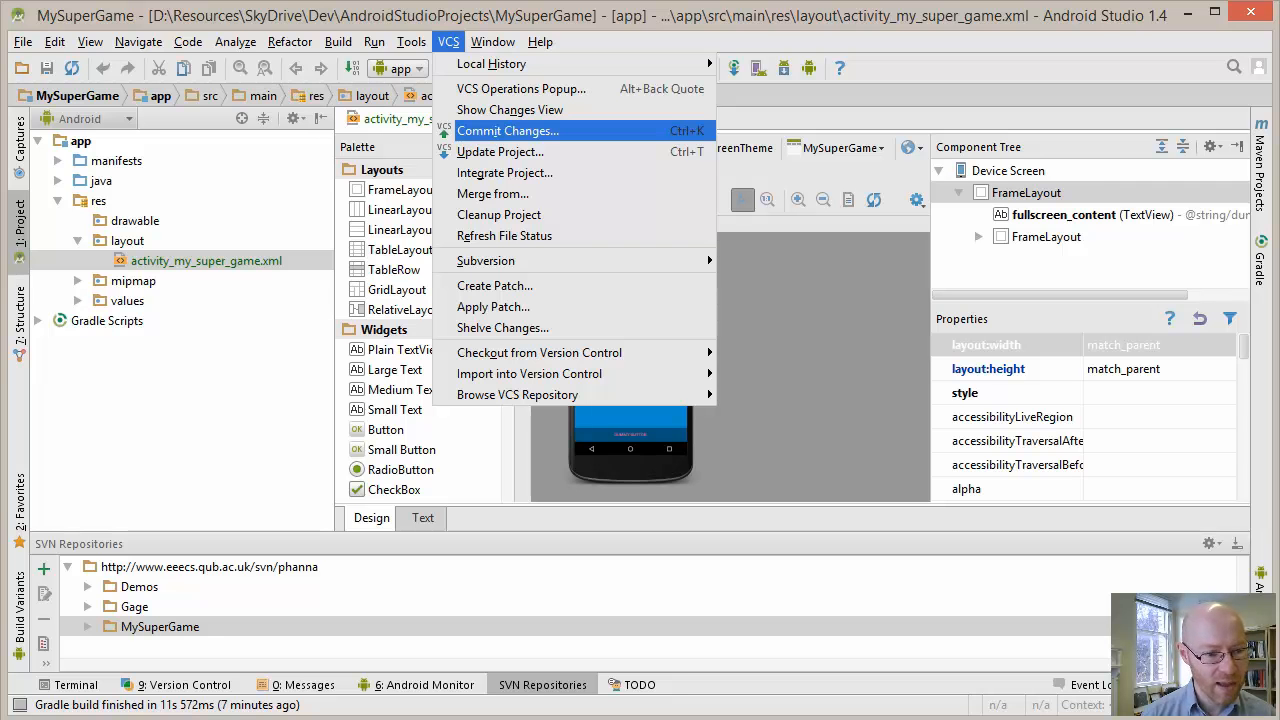
key("Return")
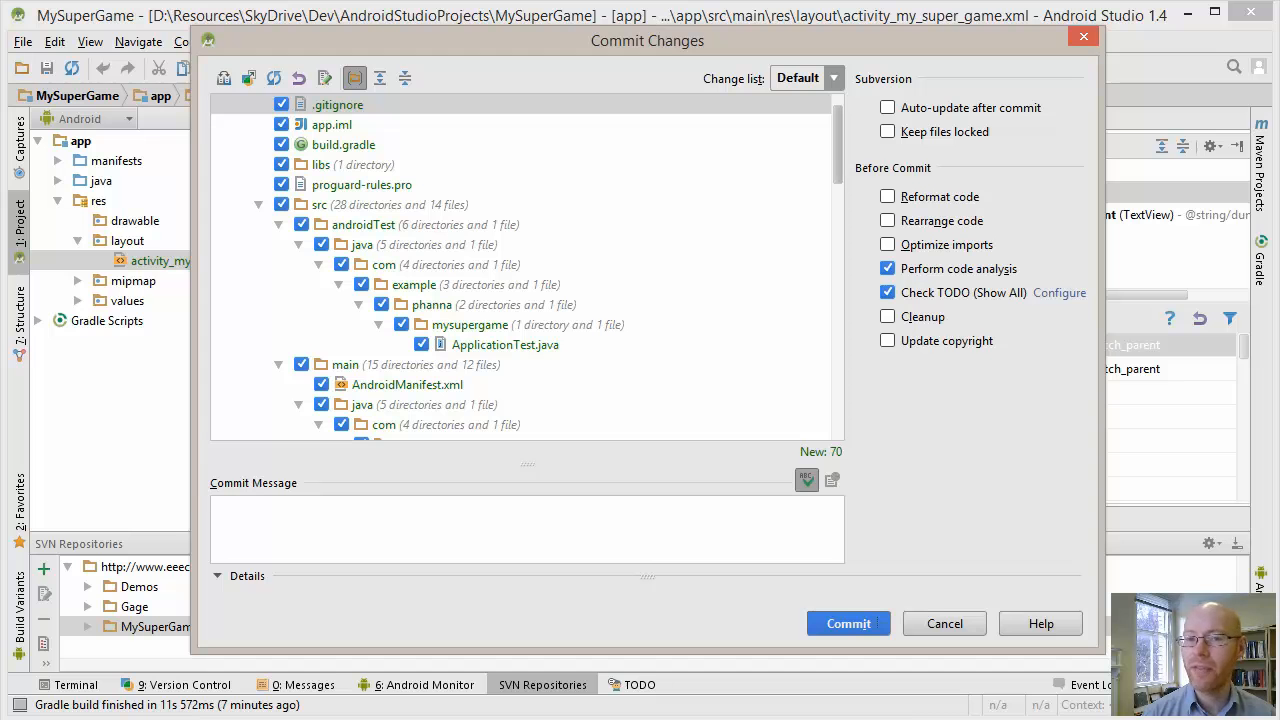
scroll(527, 267, "down", 9)
scroll(527, 267, "down", 6)
scroll(527, 267, "up", 12)
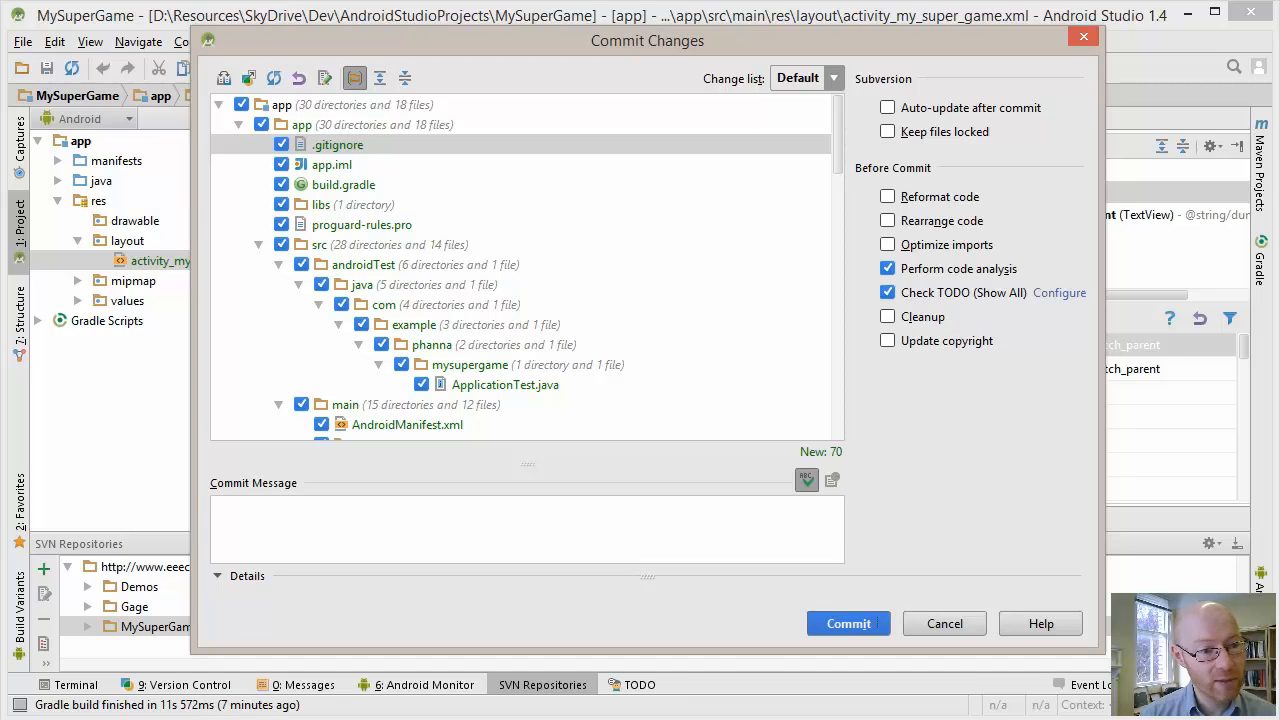
scroll(527, 267, "down", 1)
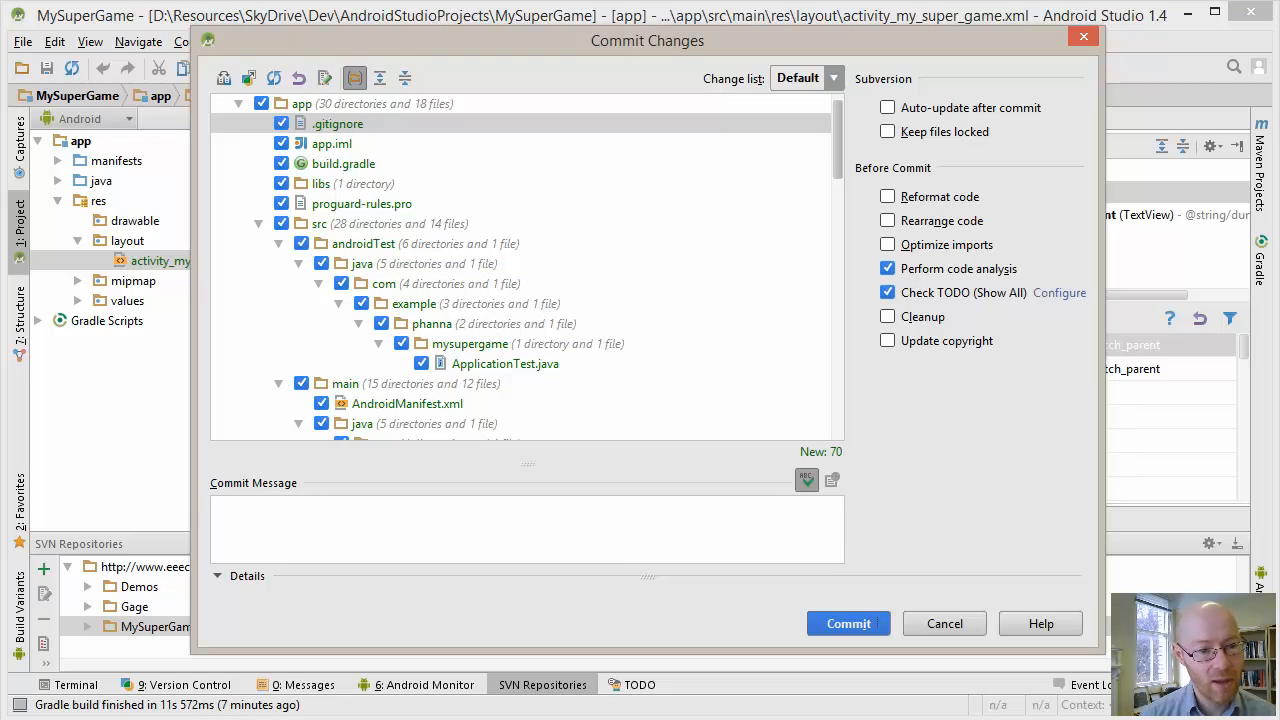
scroll(527, 267, "down", 4)
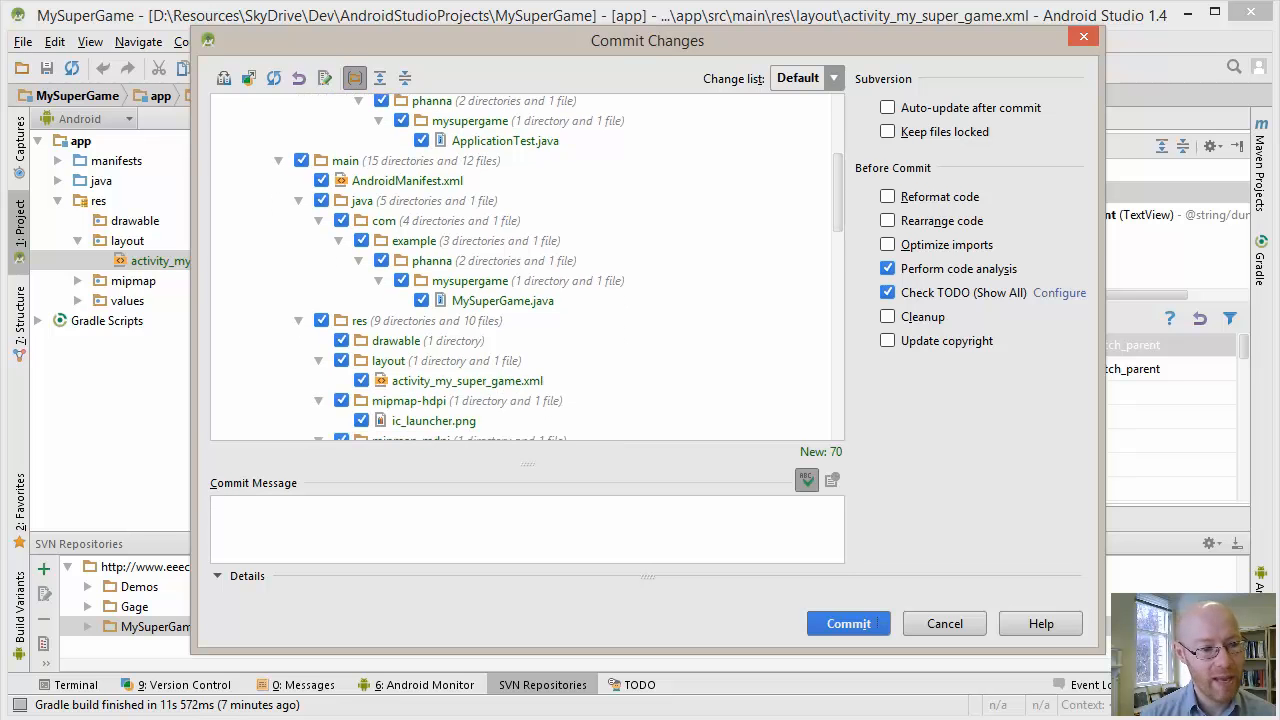
scroll(527, 267, "down", 2)
scroll(527, 270, "down", 3)
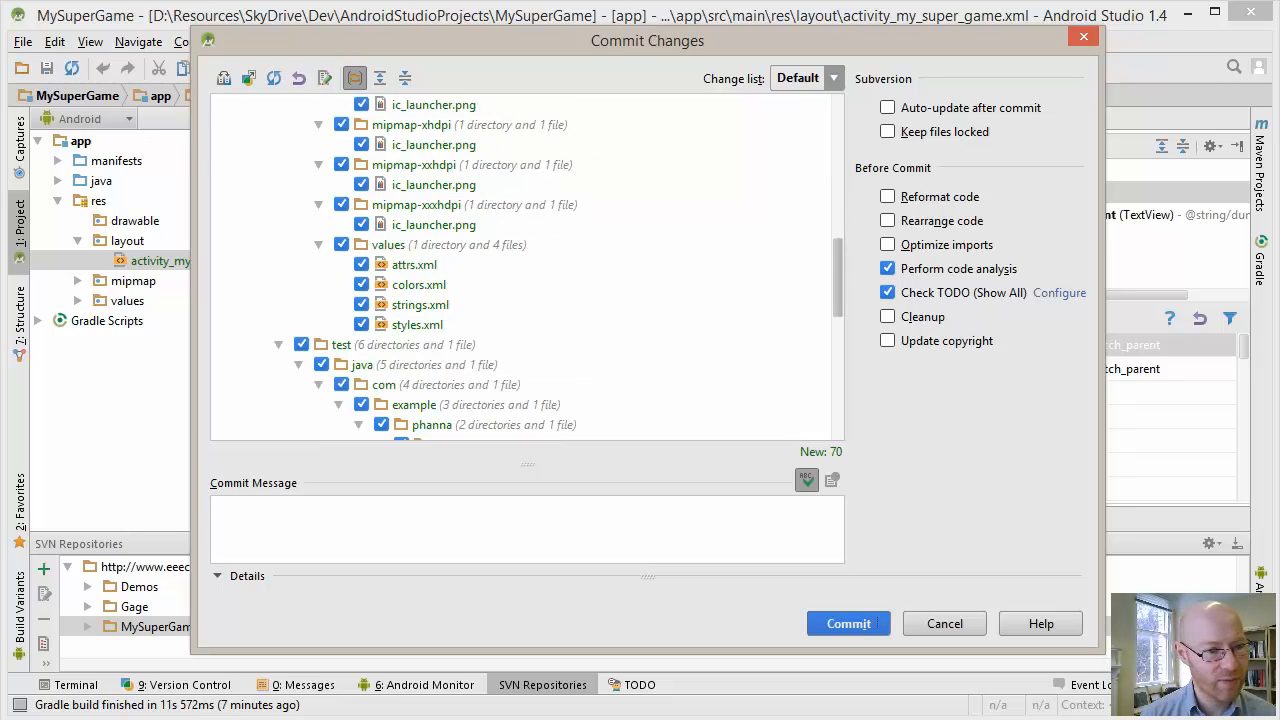
scroll(527, 270, "down", 4)
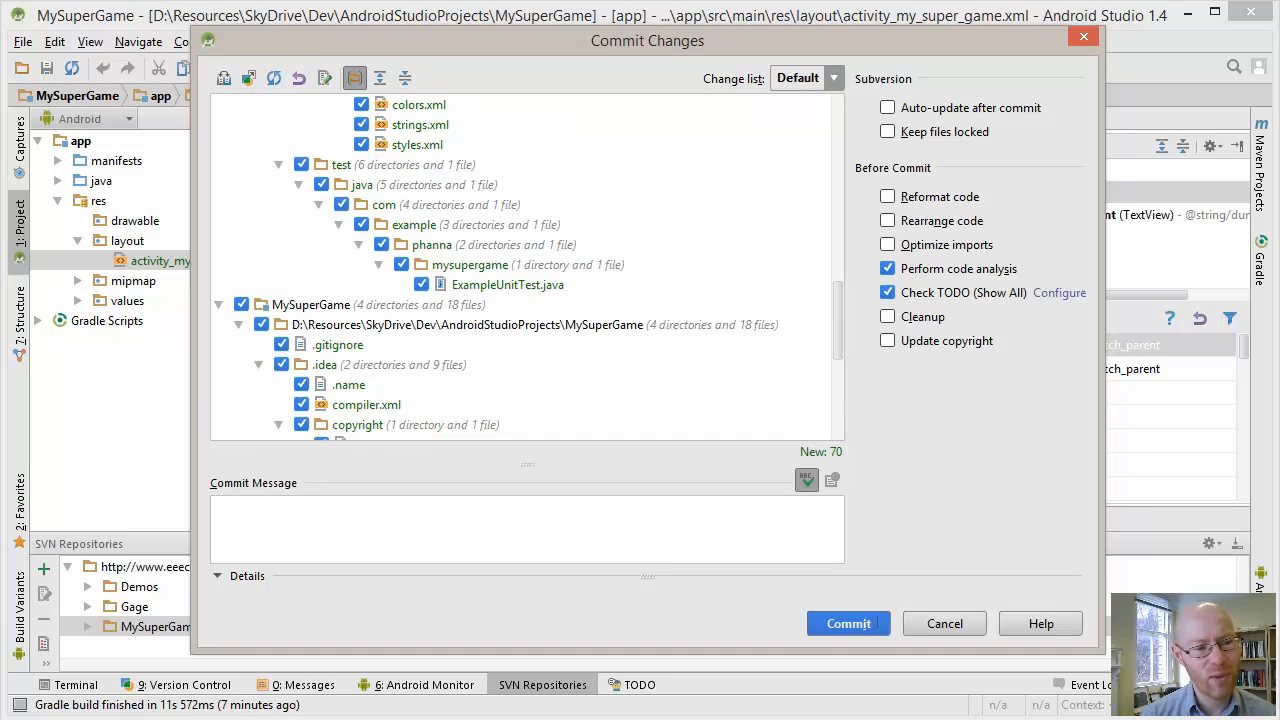
scroll(520, 267, "down", 3)
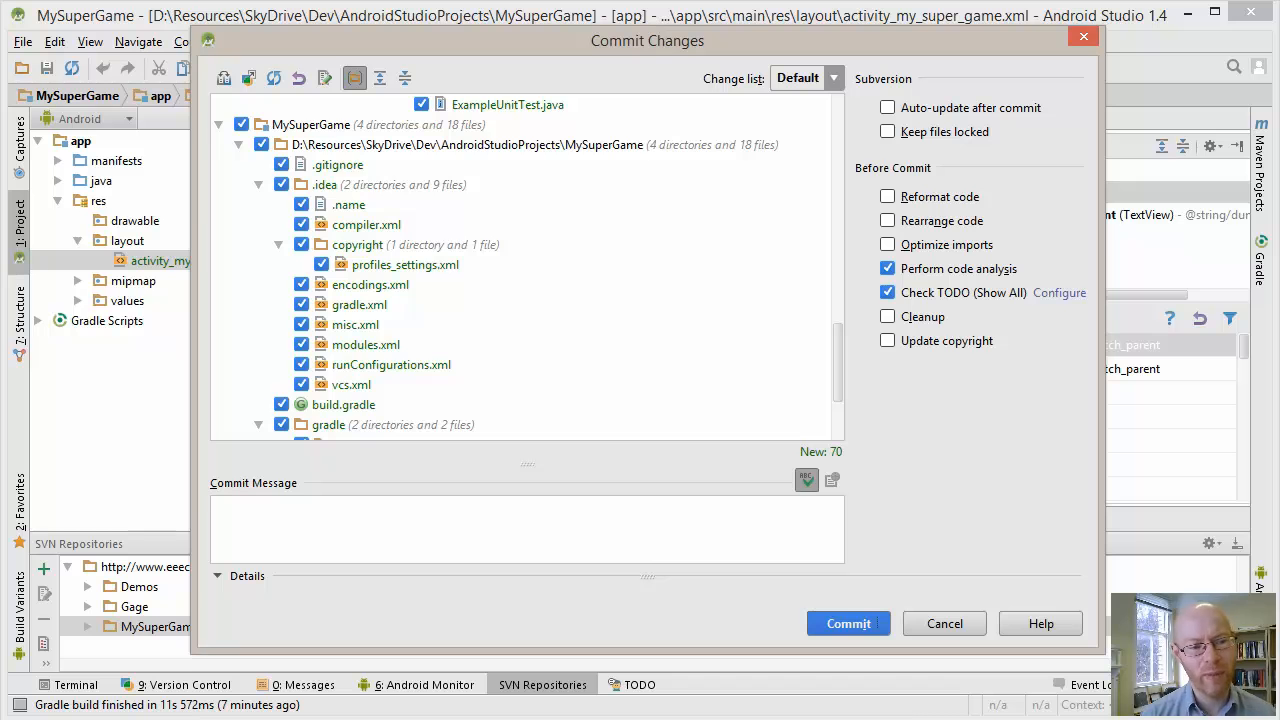
scroll(527, 267, "down", 3)
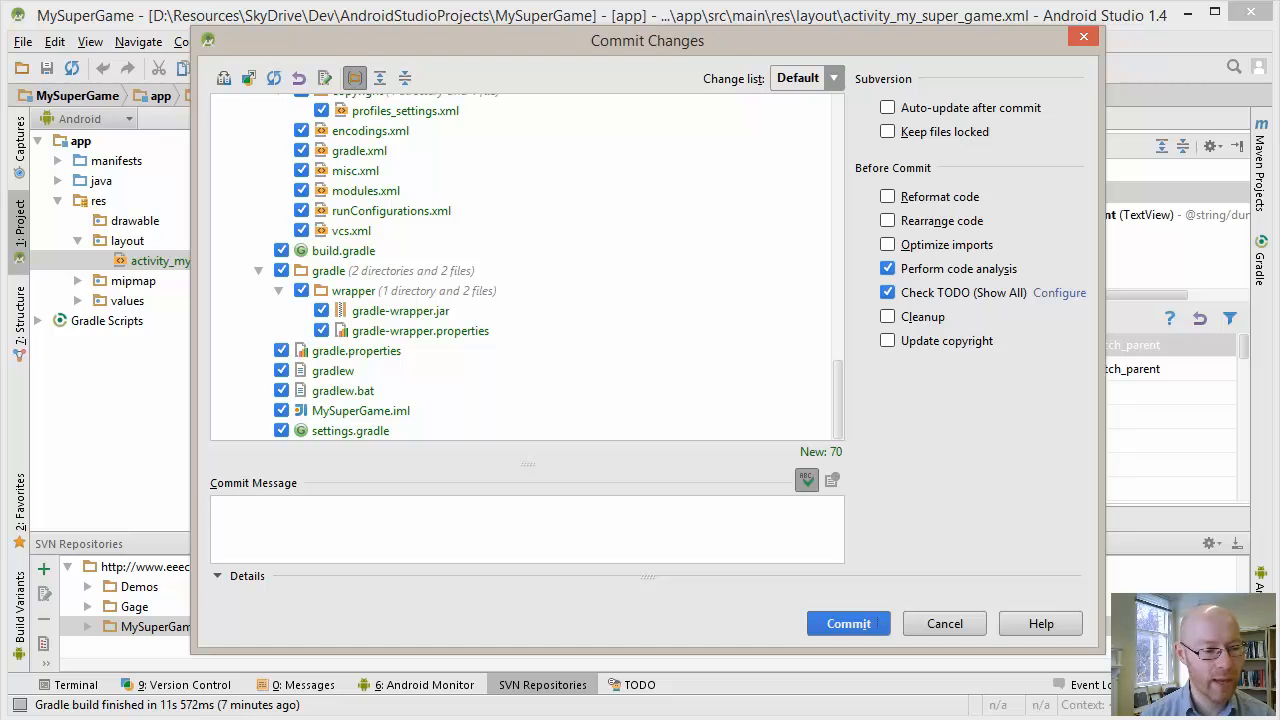
Enter "PJH: Initial commit" as the commit message
type("Initial COmm")
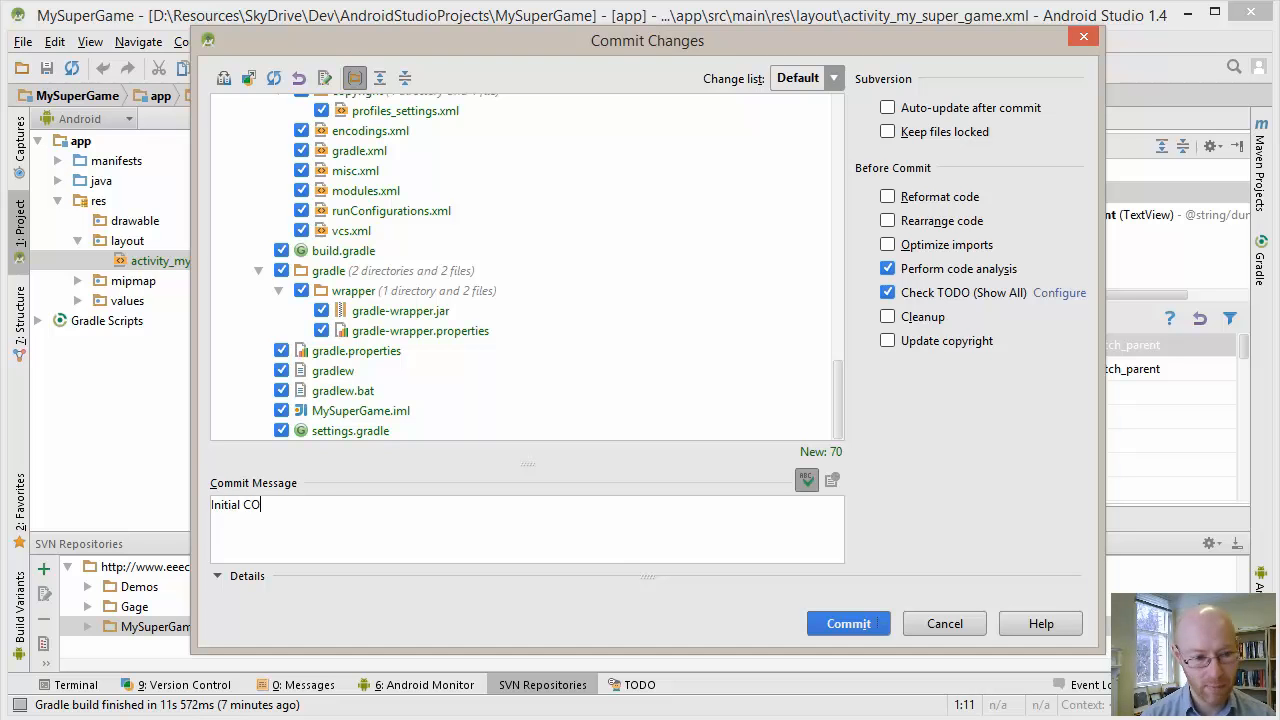
key("BackSpace")
key("BackSpace")
key("BackSpace")
key("BackSpace")
type("c")
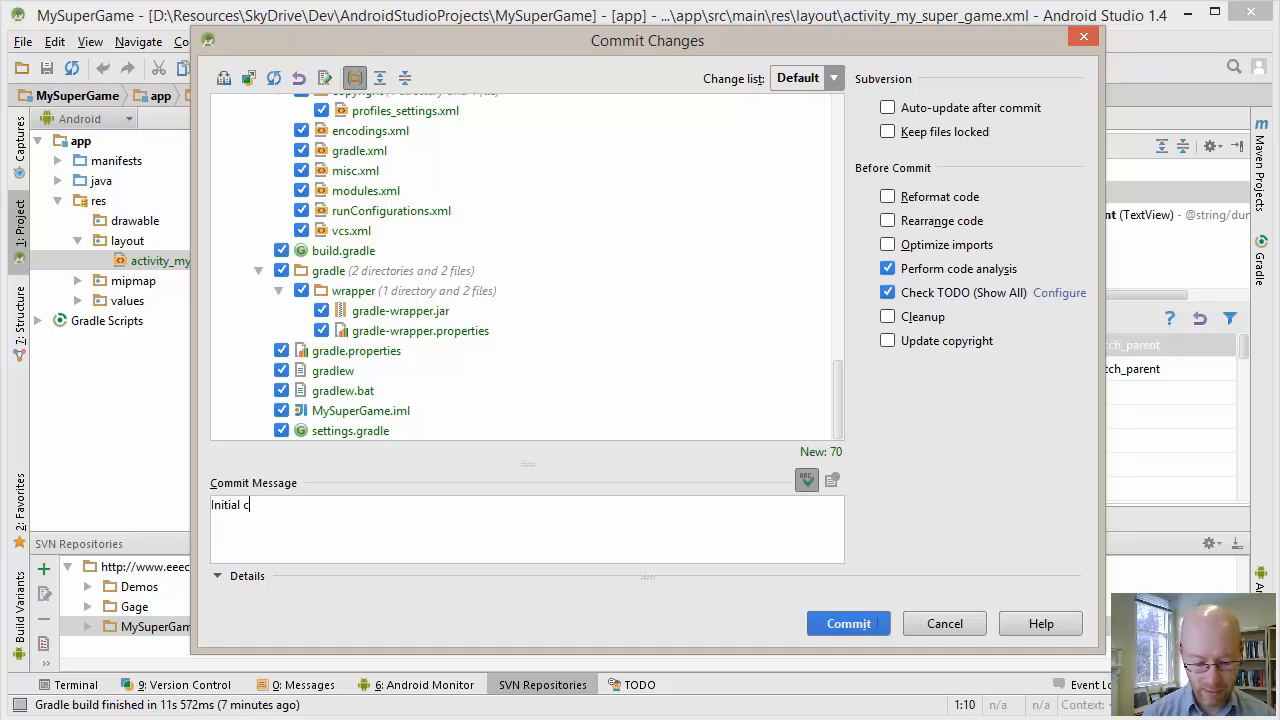
type("ommit")
key("Home")
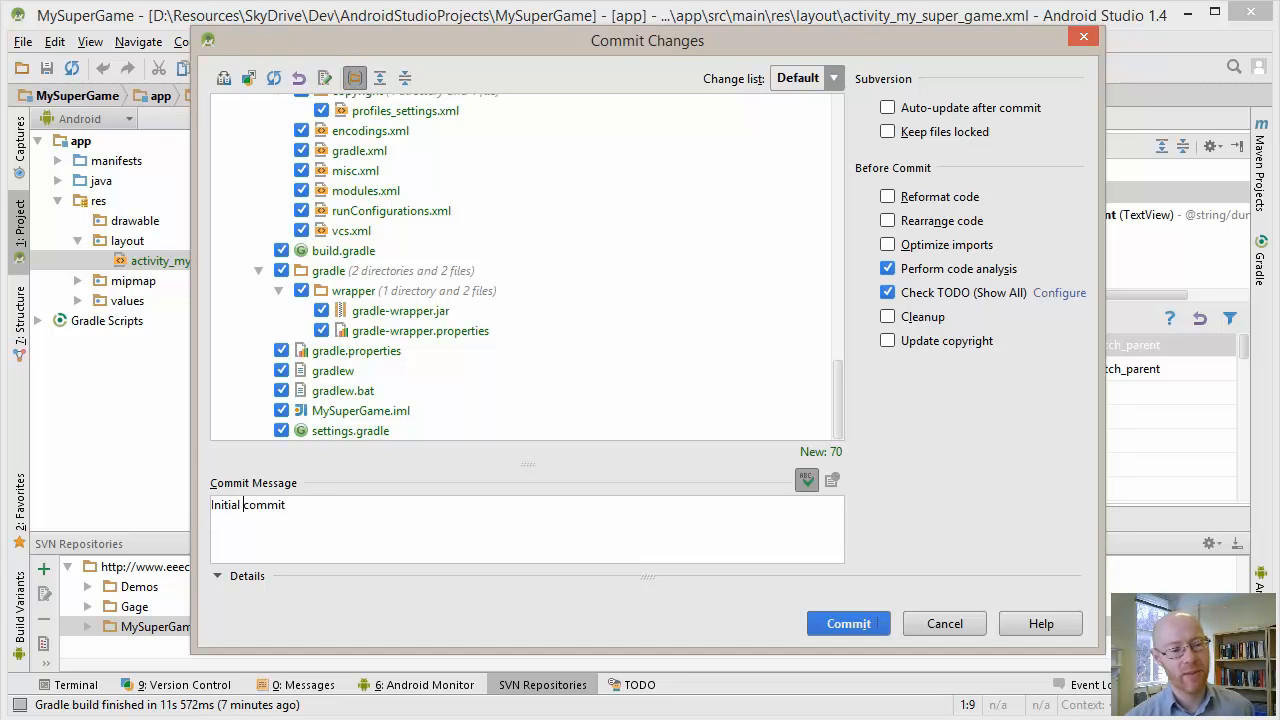
type("PJH:")
key("End")
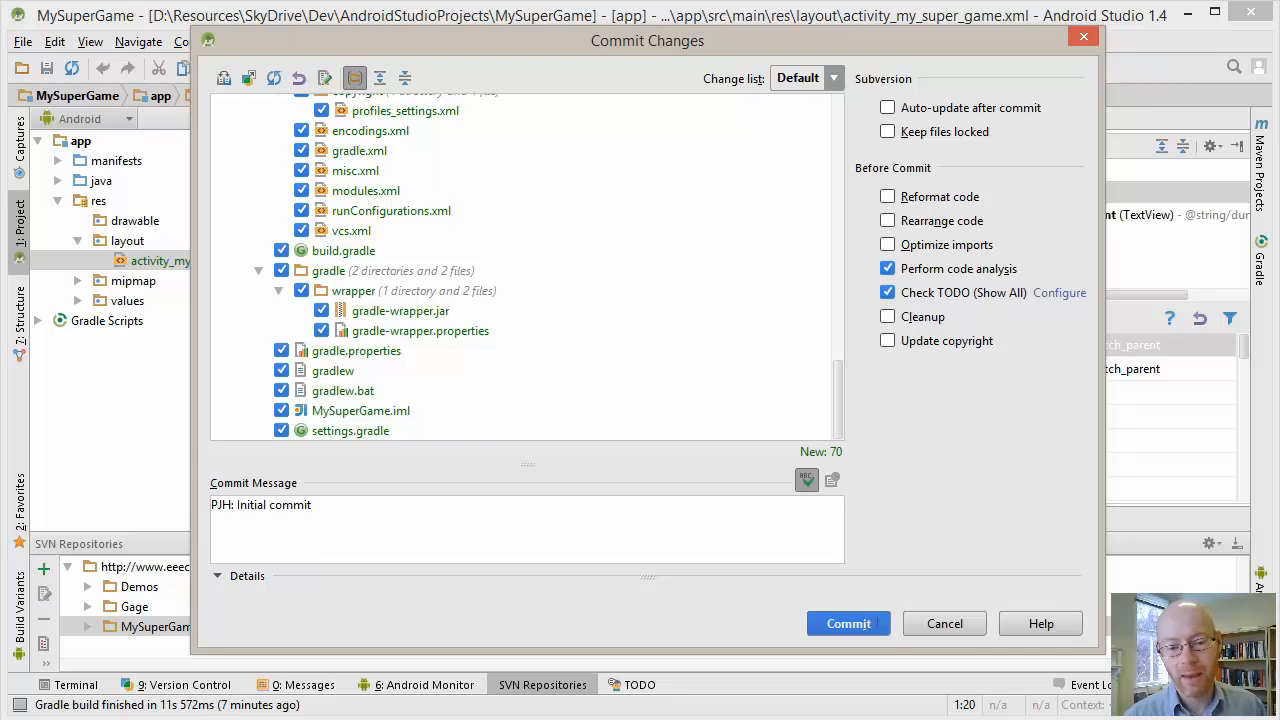
Turn off code analysis before the commit, keep code reformatting off, and commit all selected files to the Subversion repository
left_click(877, 623)
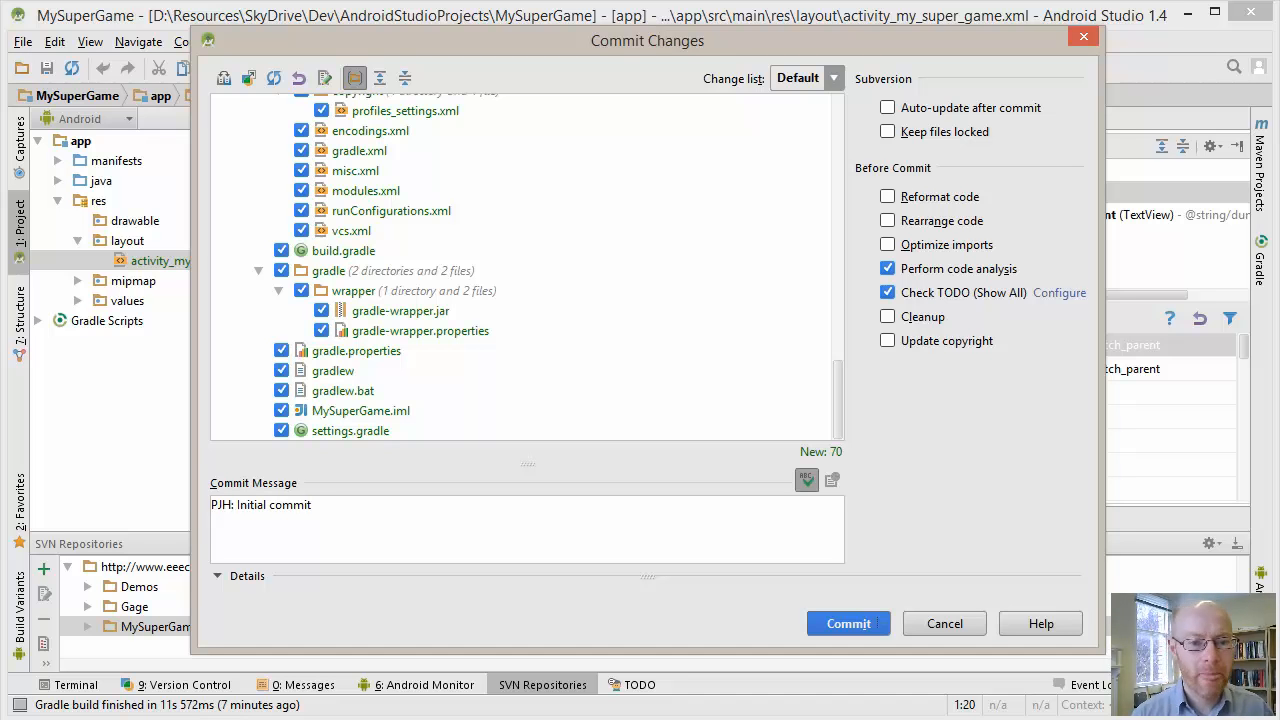
key("alt+r")
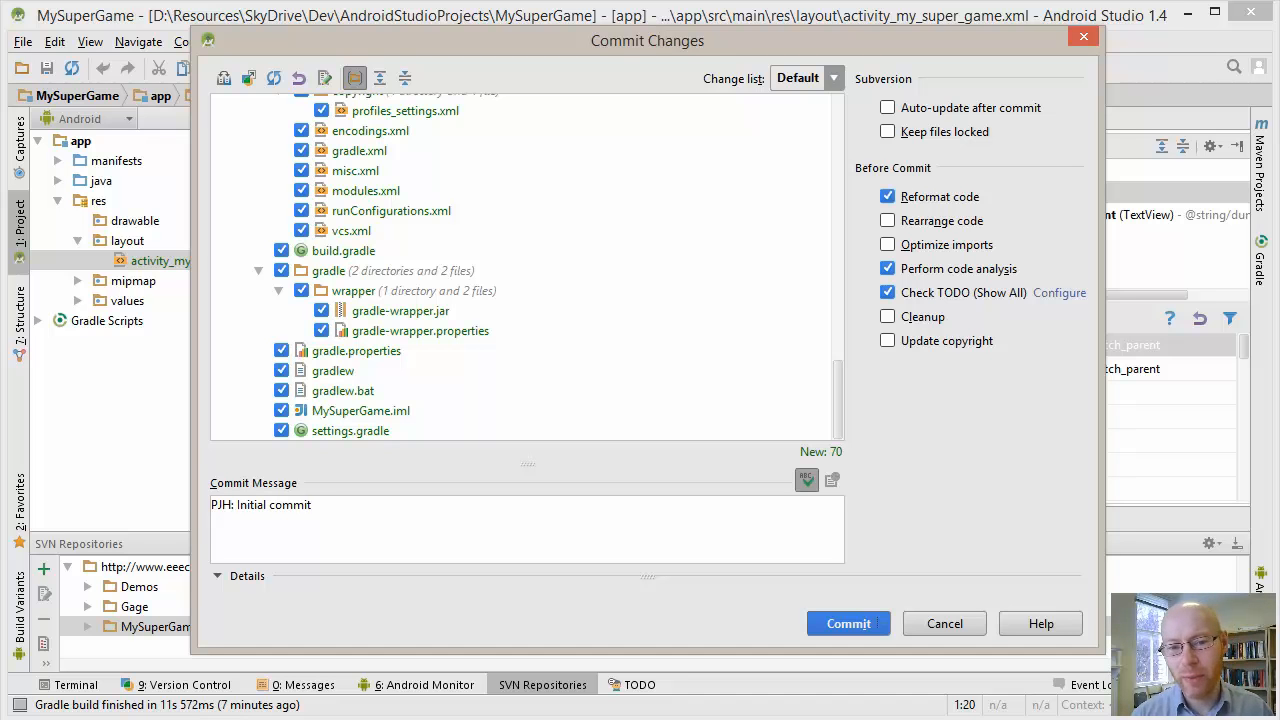
key("alt+r")
key("alt+a")
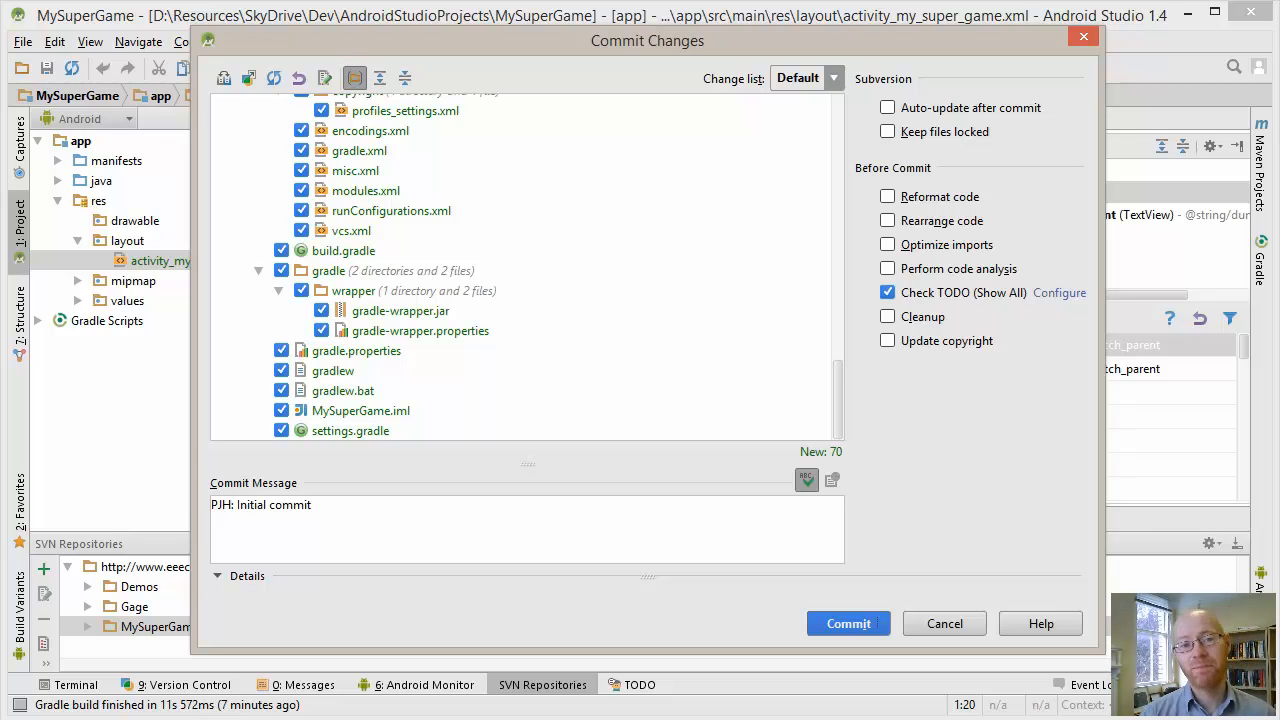
left_click(868, 623)
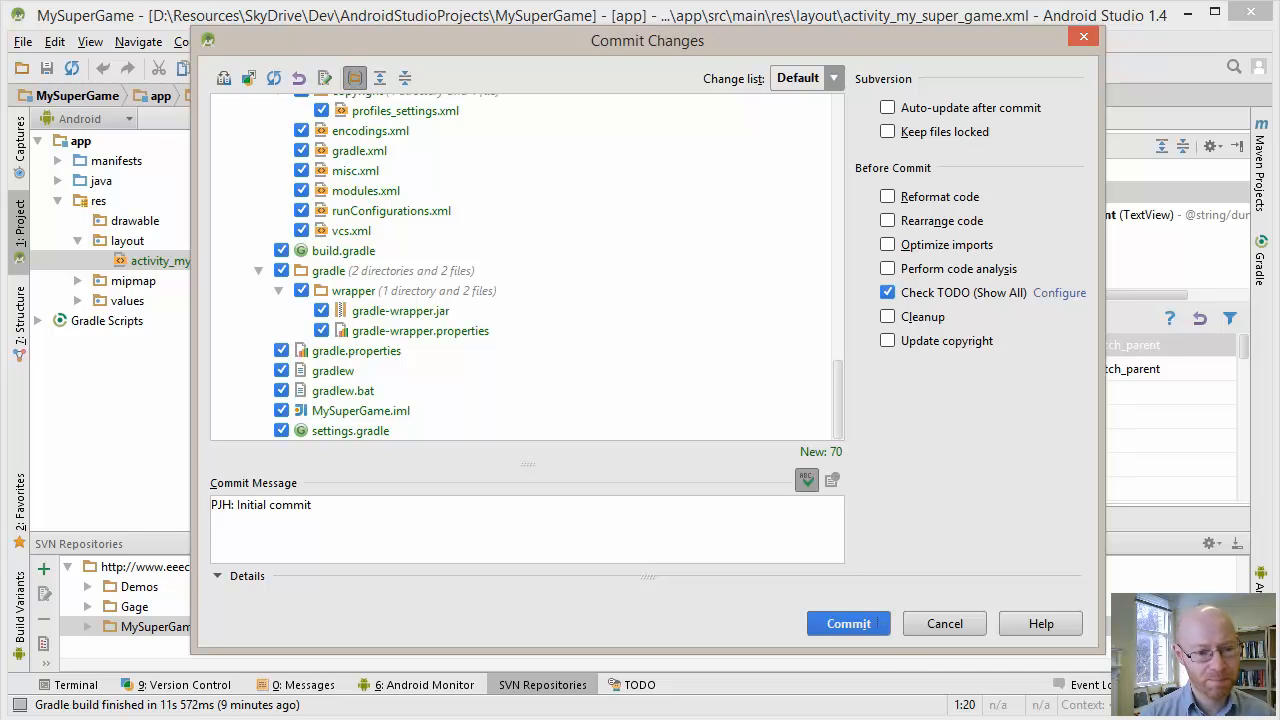
left_click(866, 622)
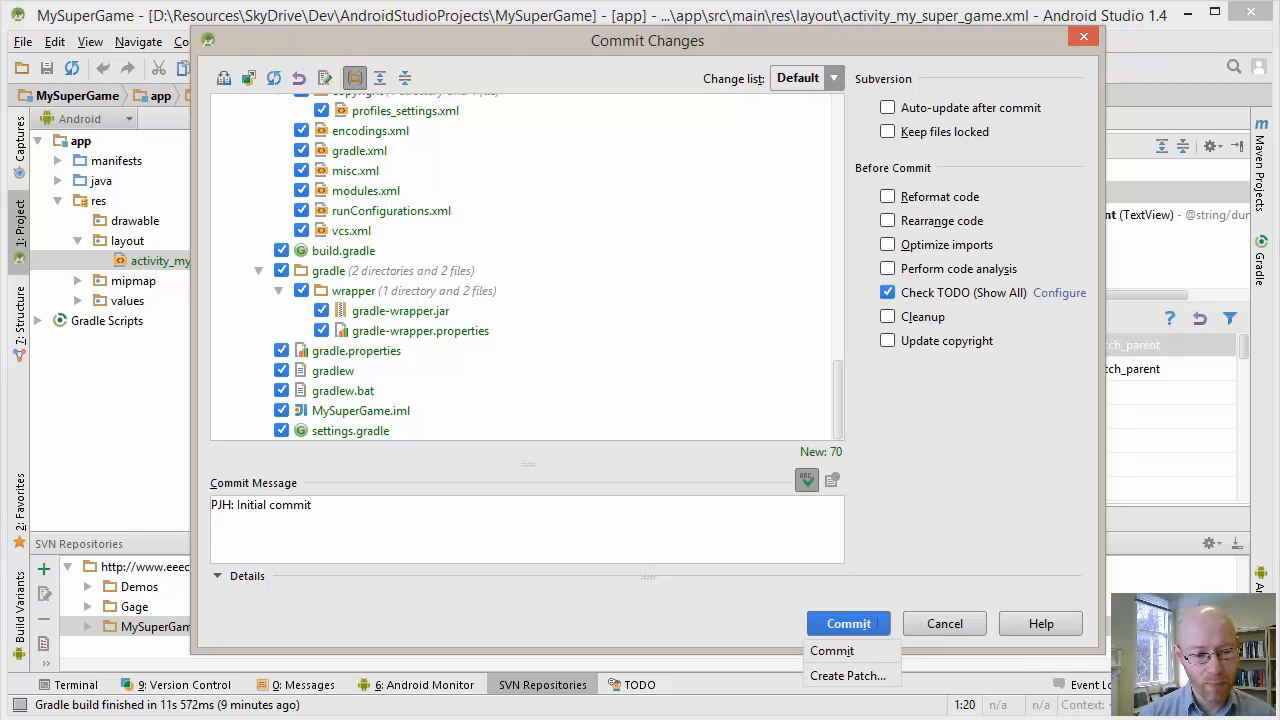
left_click(832, 650)
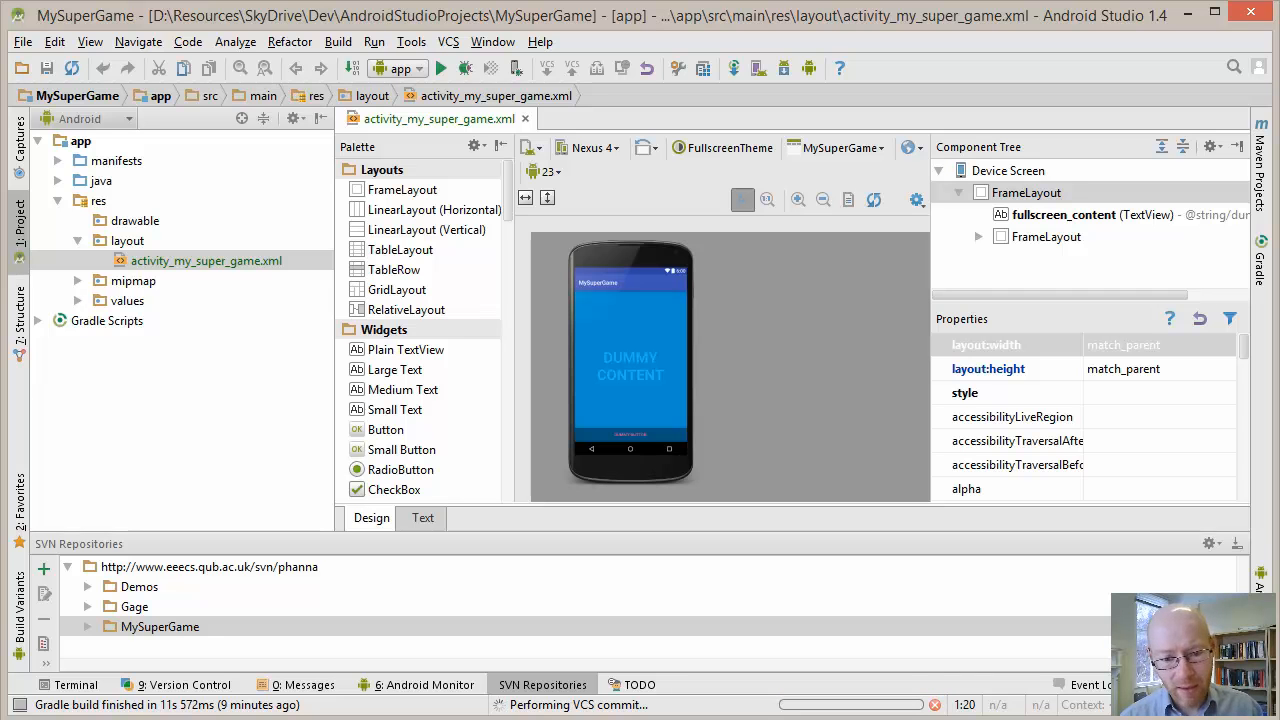
left_click(850, 704)
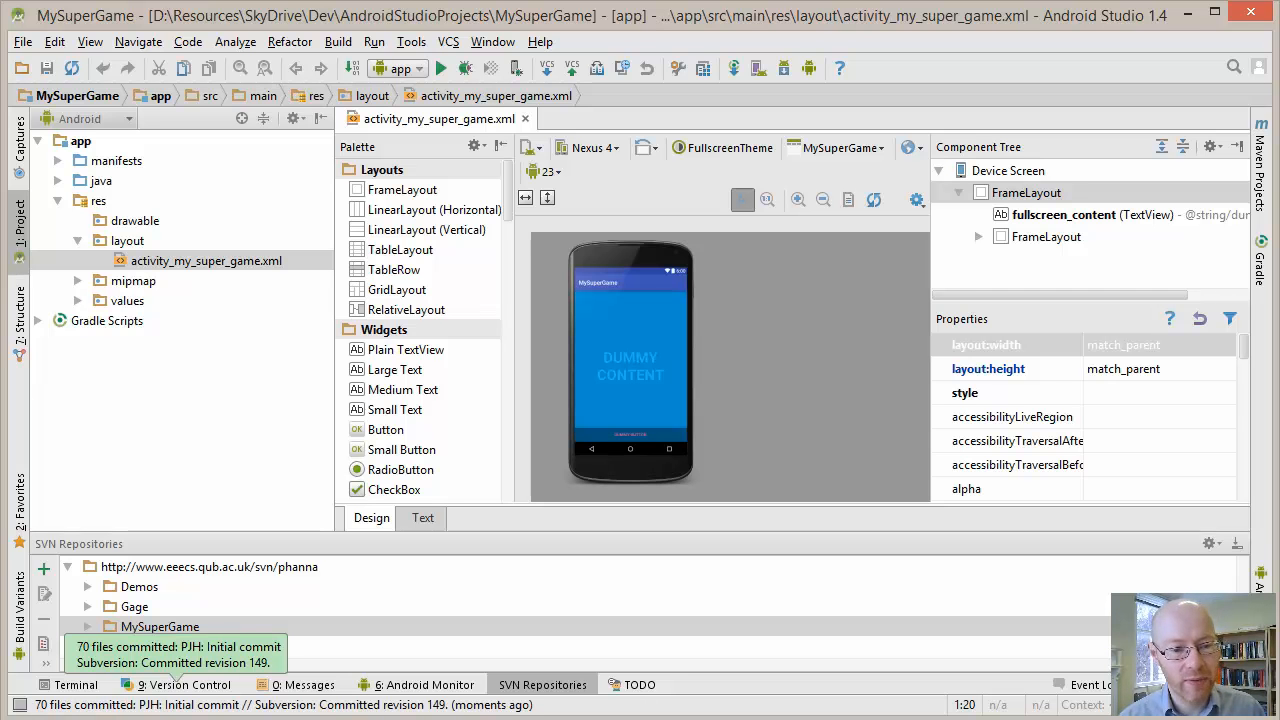
Browse the Subversion repository, refresh the MySuperGame folder and examine the committed contents of its trunk
left_click(448, 41)
mouse_move(517, 394)
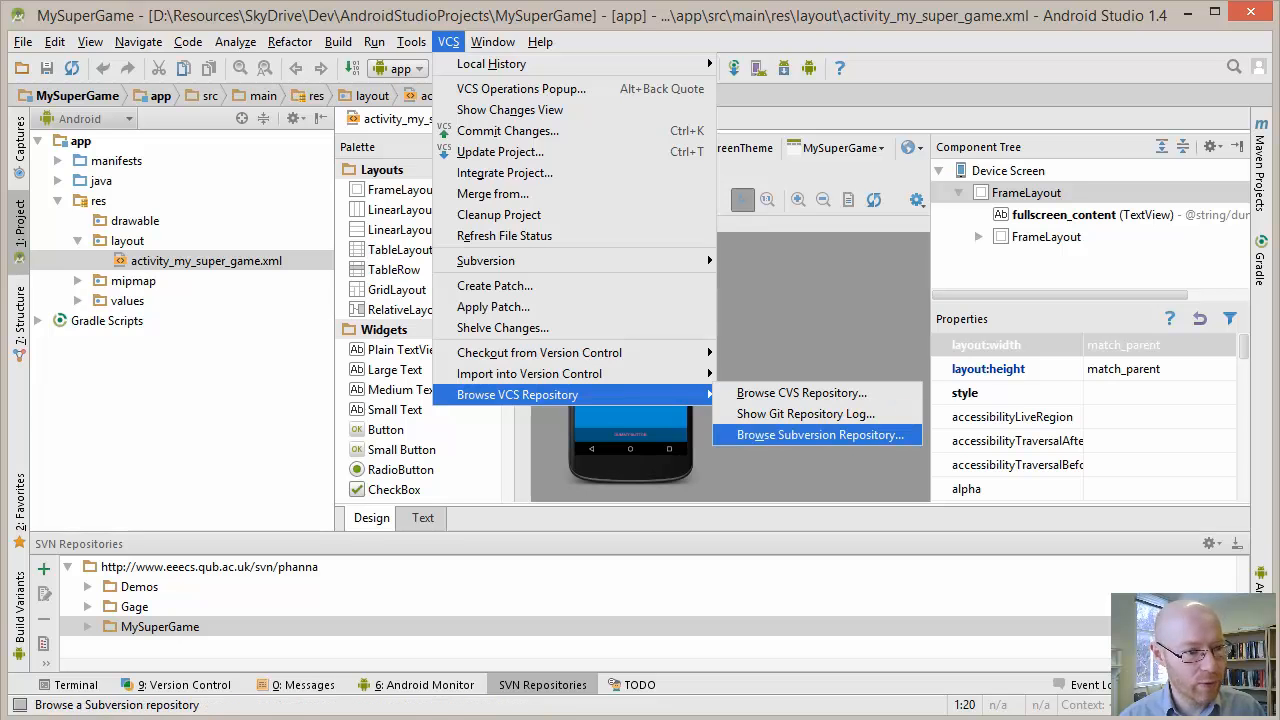
left_click(820, 434)
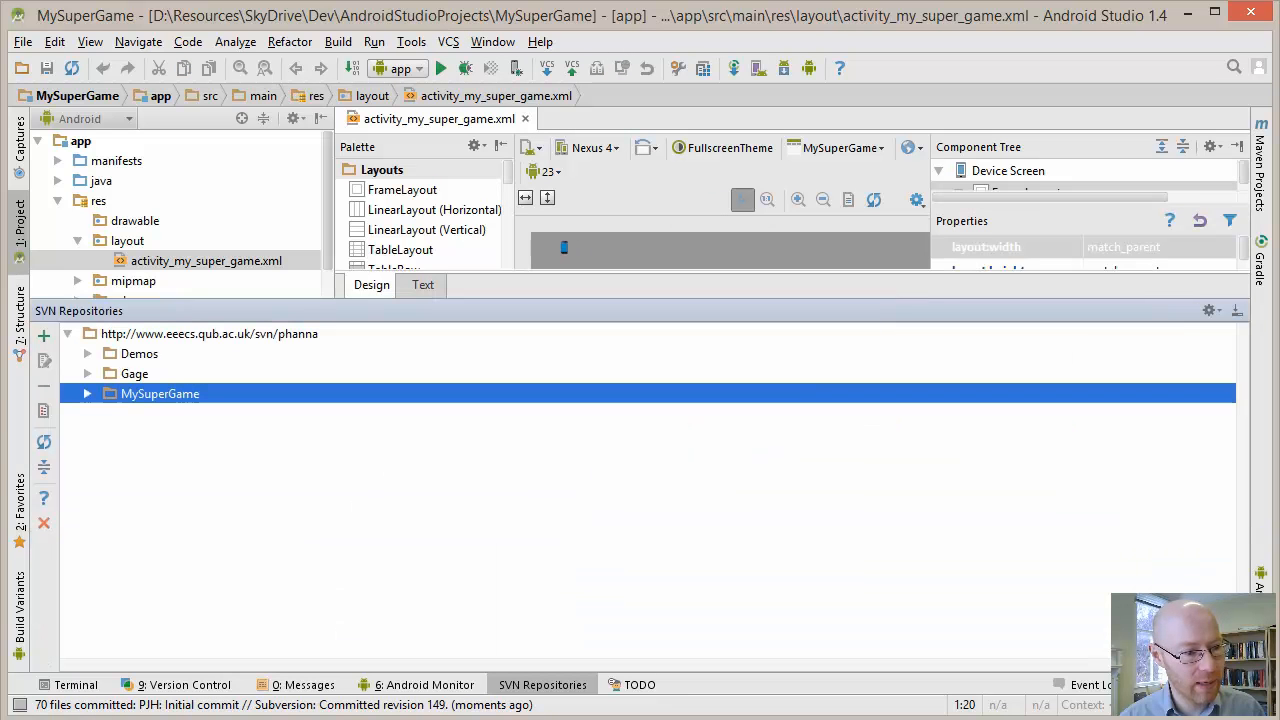
left_click(87, 390)
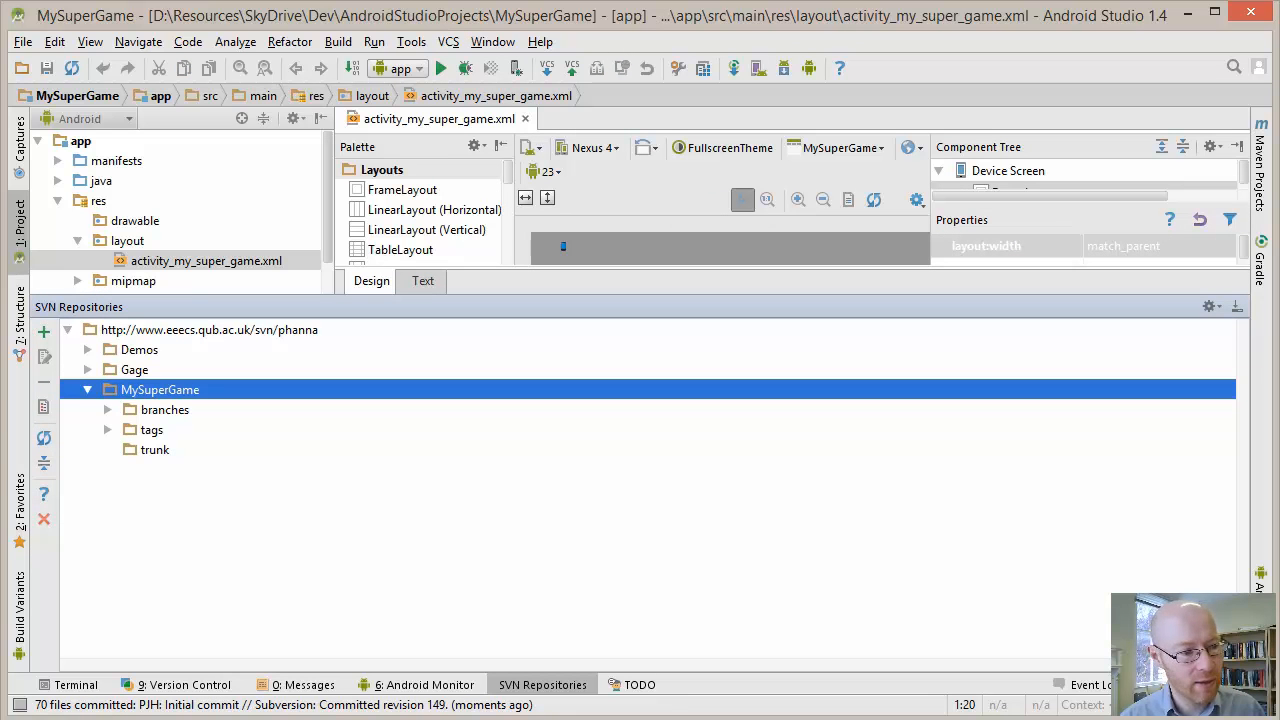
left_click(44, 437)
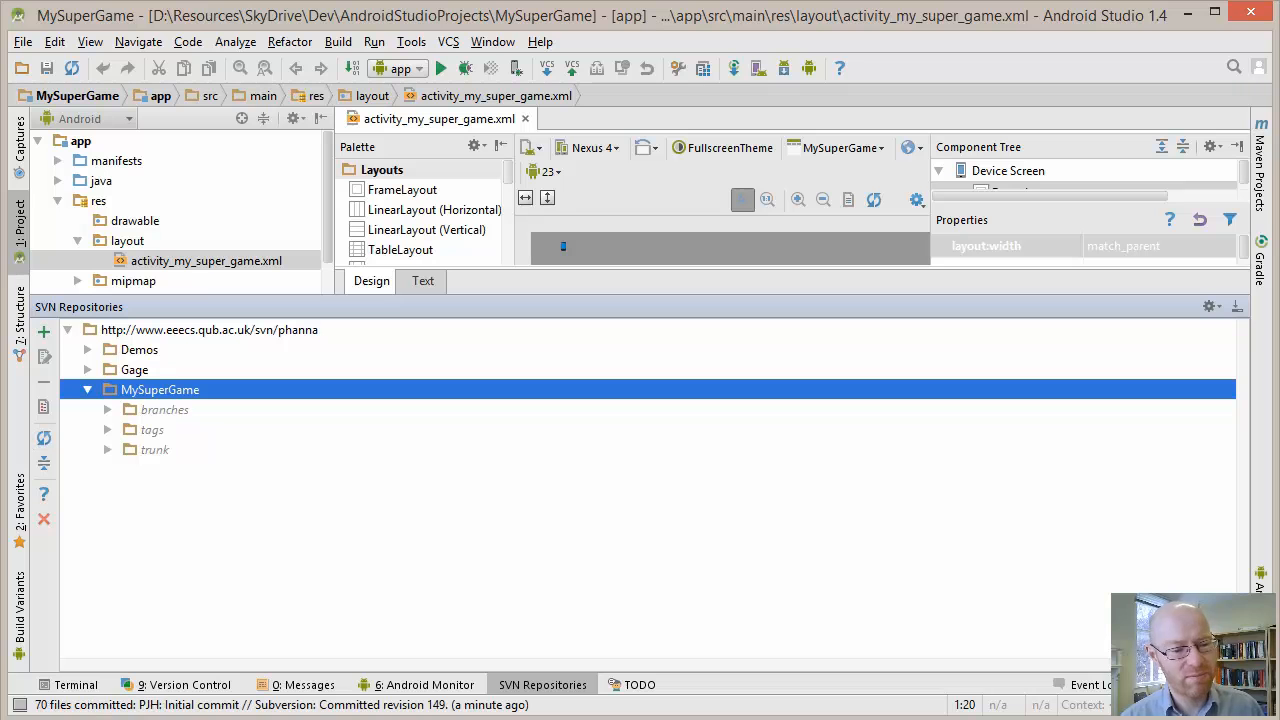
left_click(155, 450)
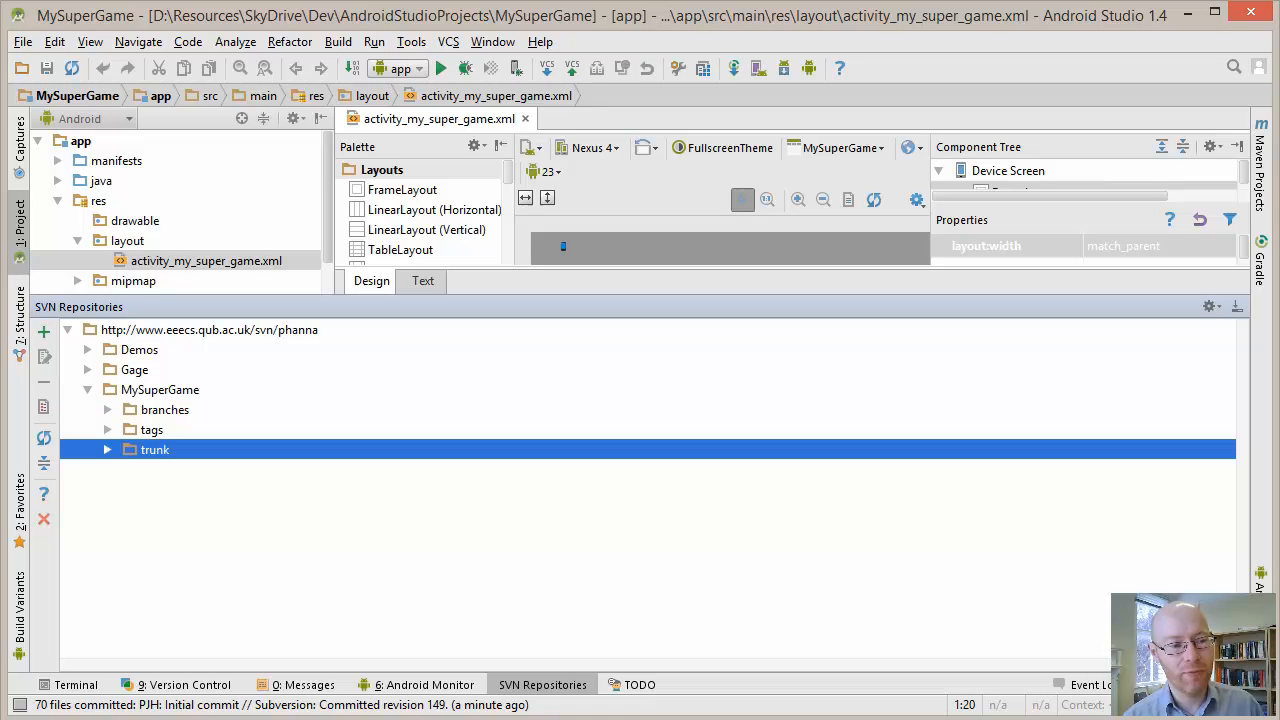
key("Right")
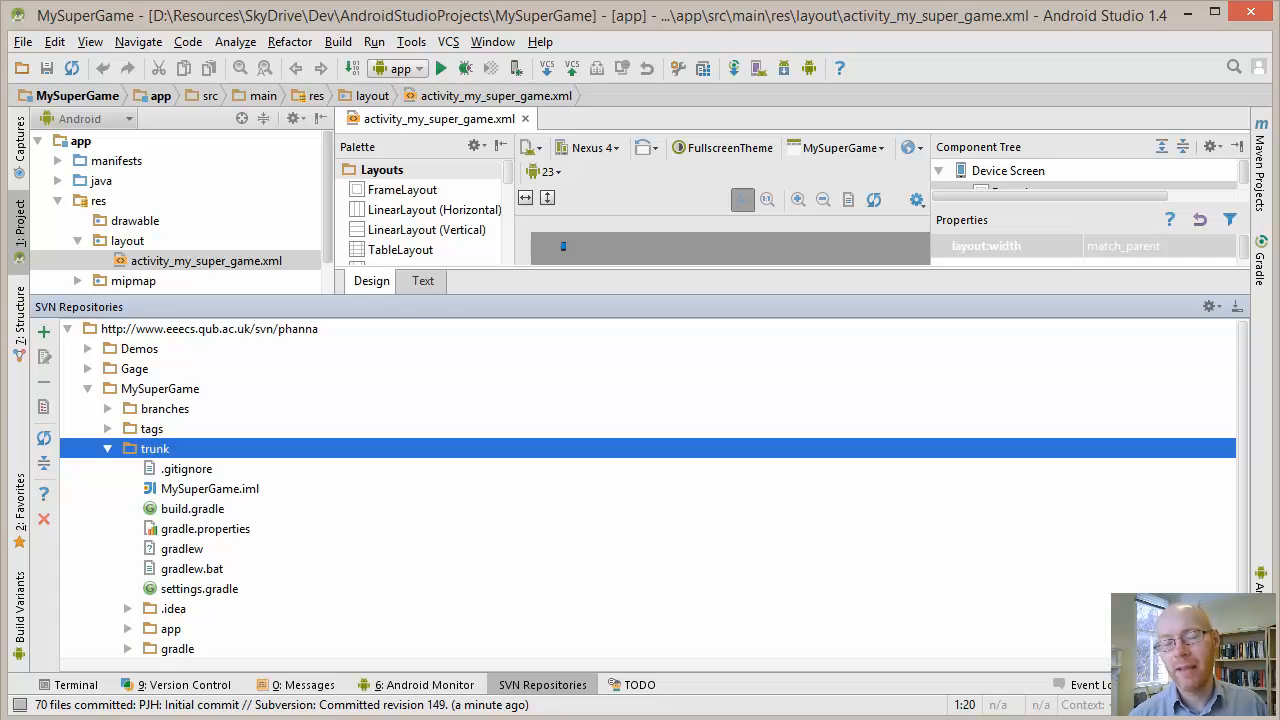
left_click(165, 409)
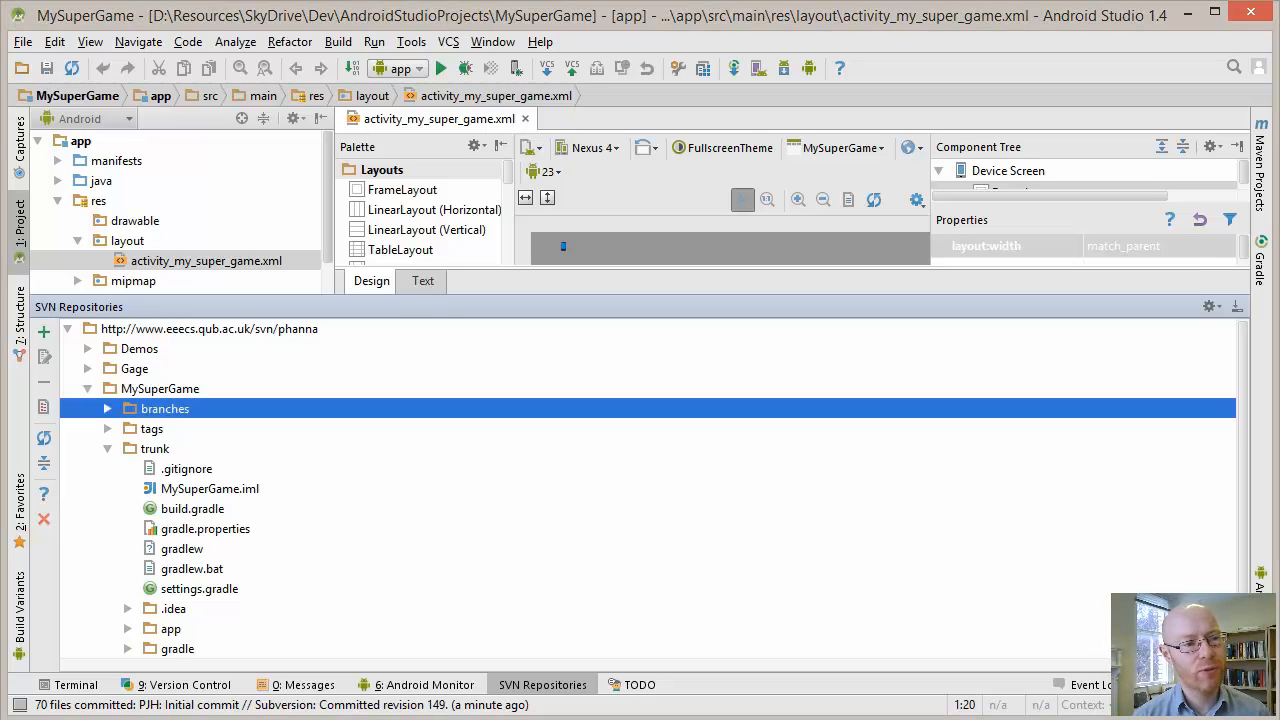
Start creating a new project from version control with Subversion and expand the listed repository
left_click(23, 42)
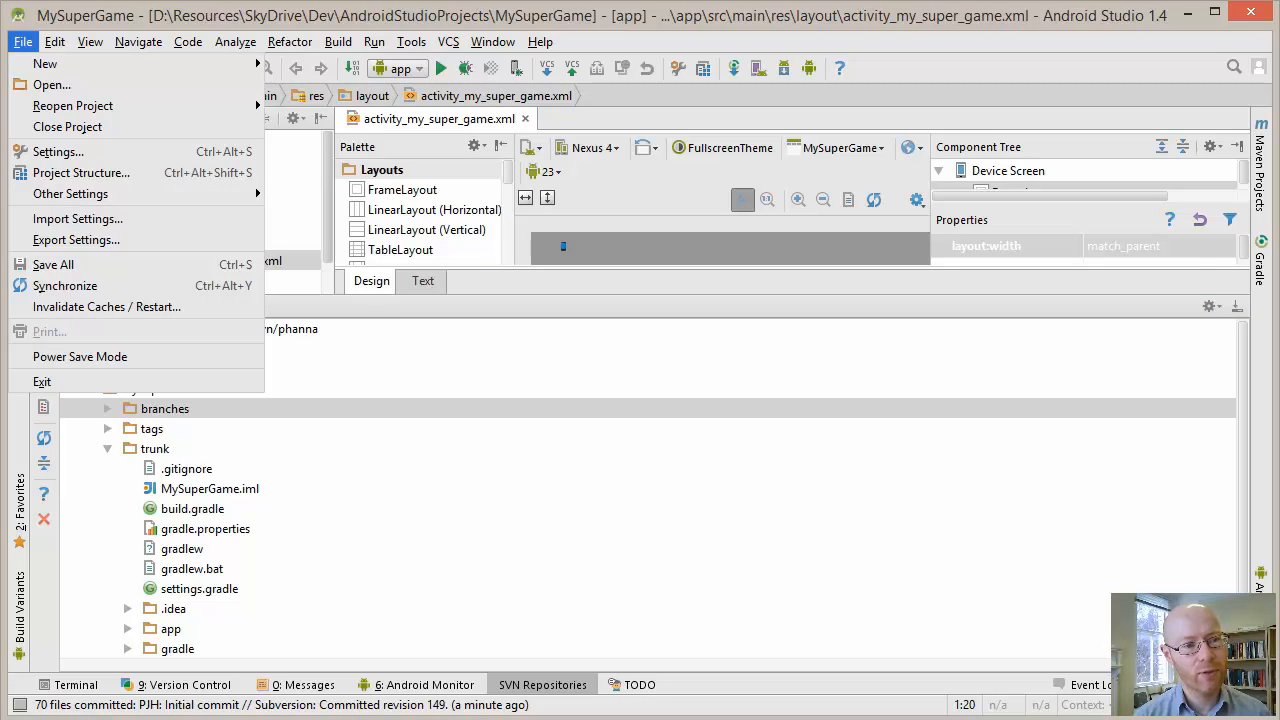
mouse_move(45, 64)
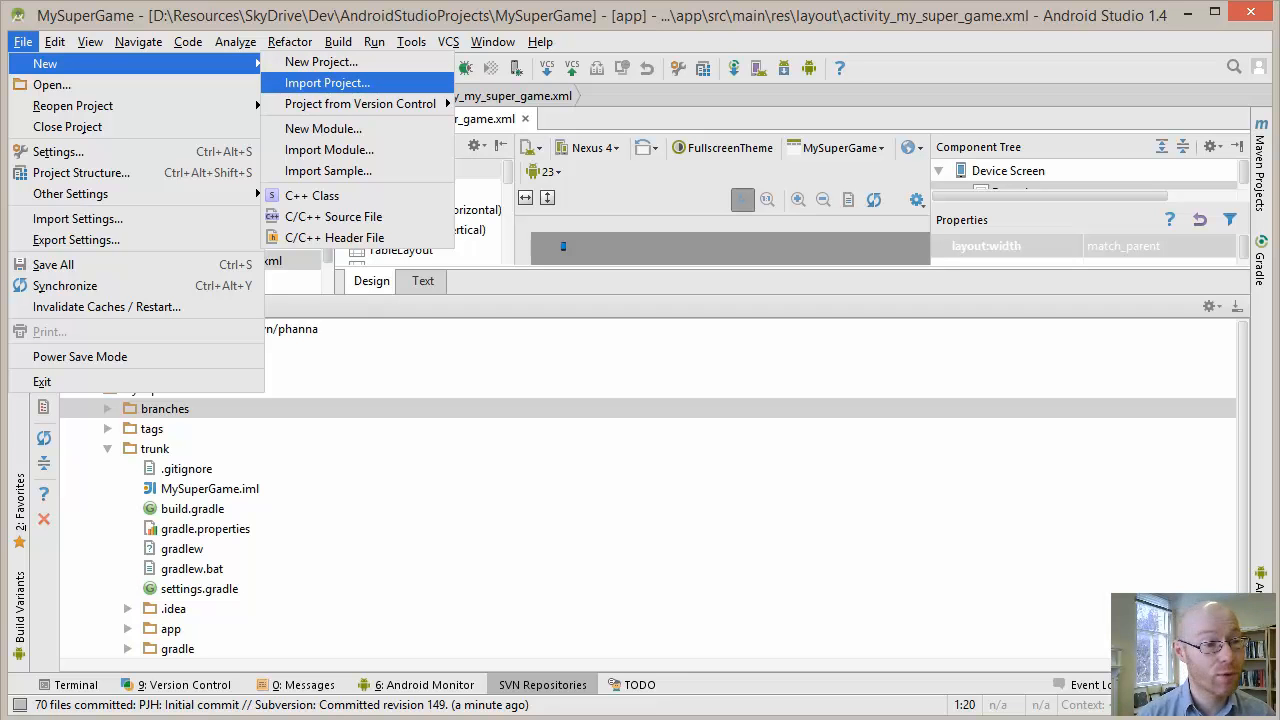
mouse_move(360, 104)
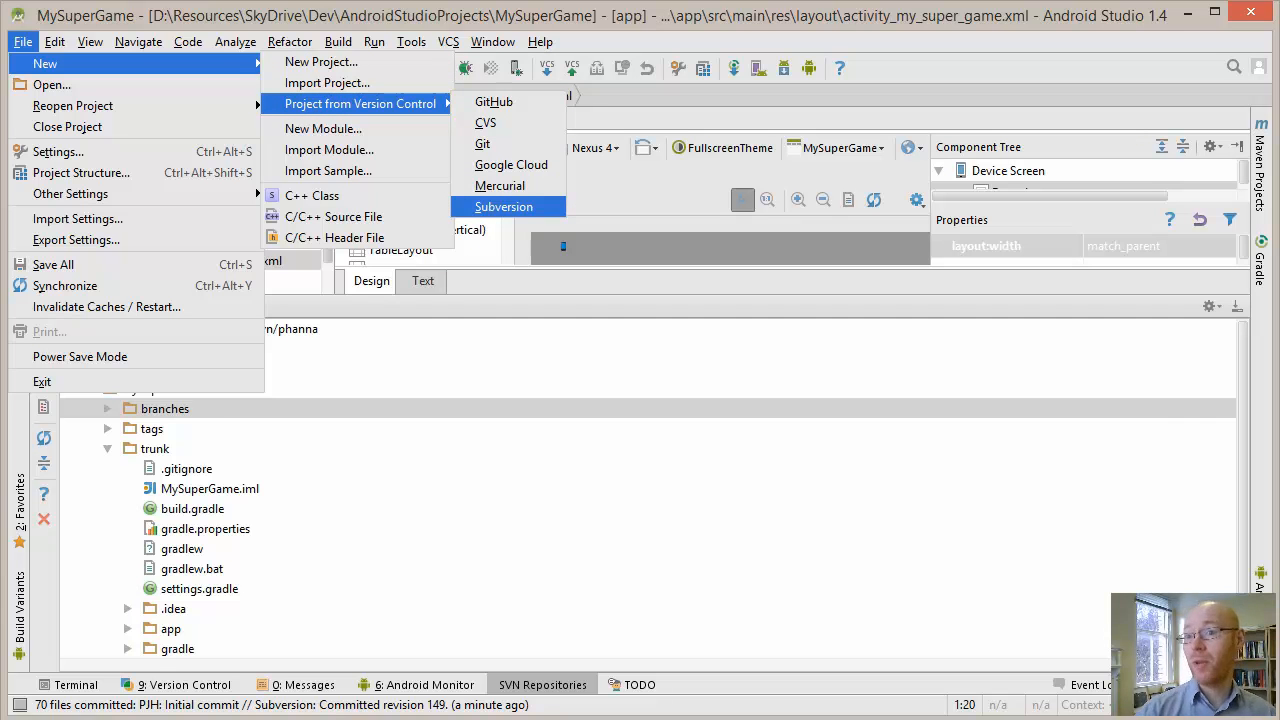
left_click(504, 207)
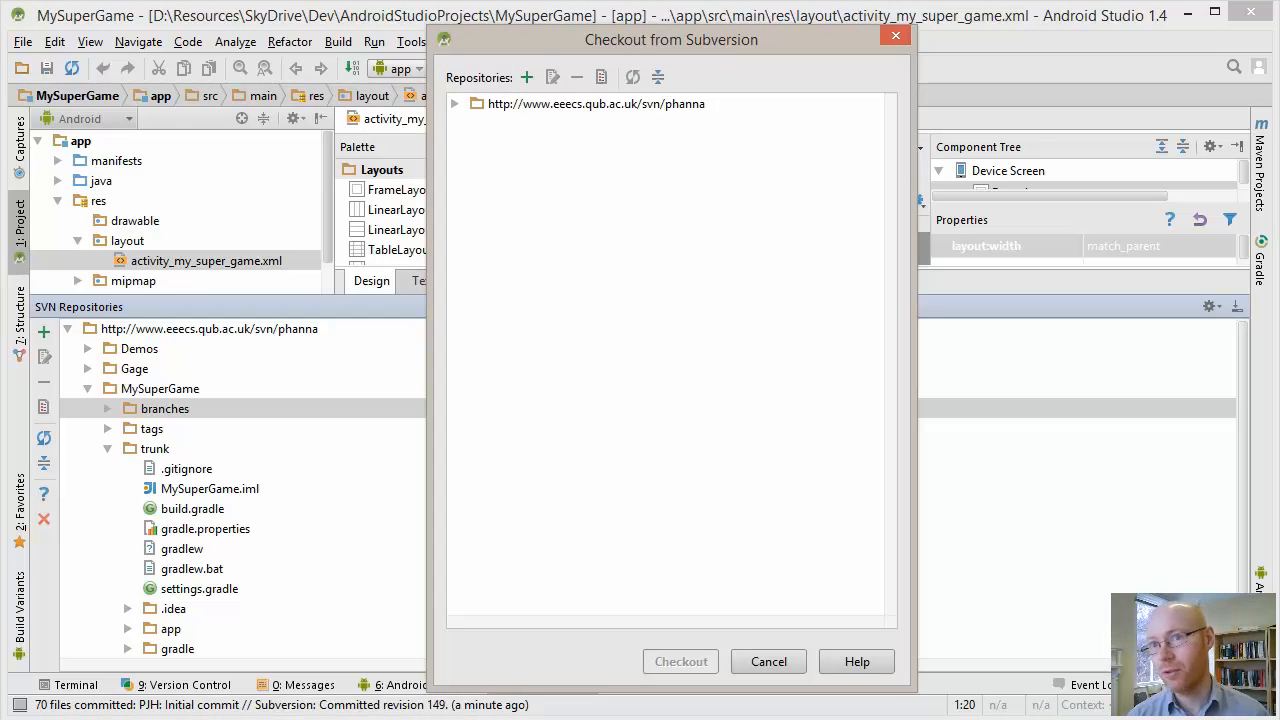
left_click(595, 104)
left_click(455, 104)
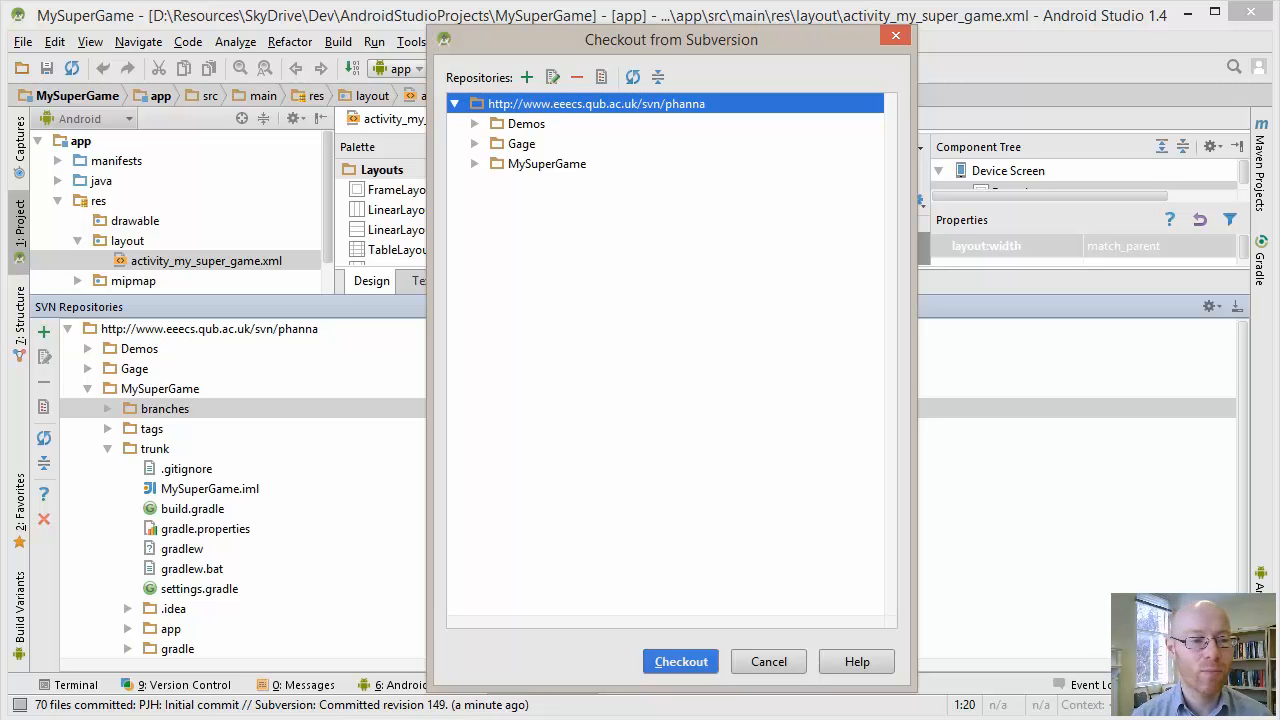
Choose the trunk folder of MySuperGame in the repository as the source to check out
left_click(547, 164)
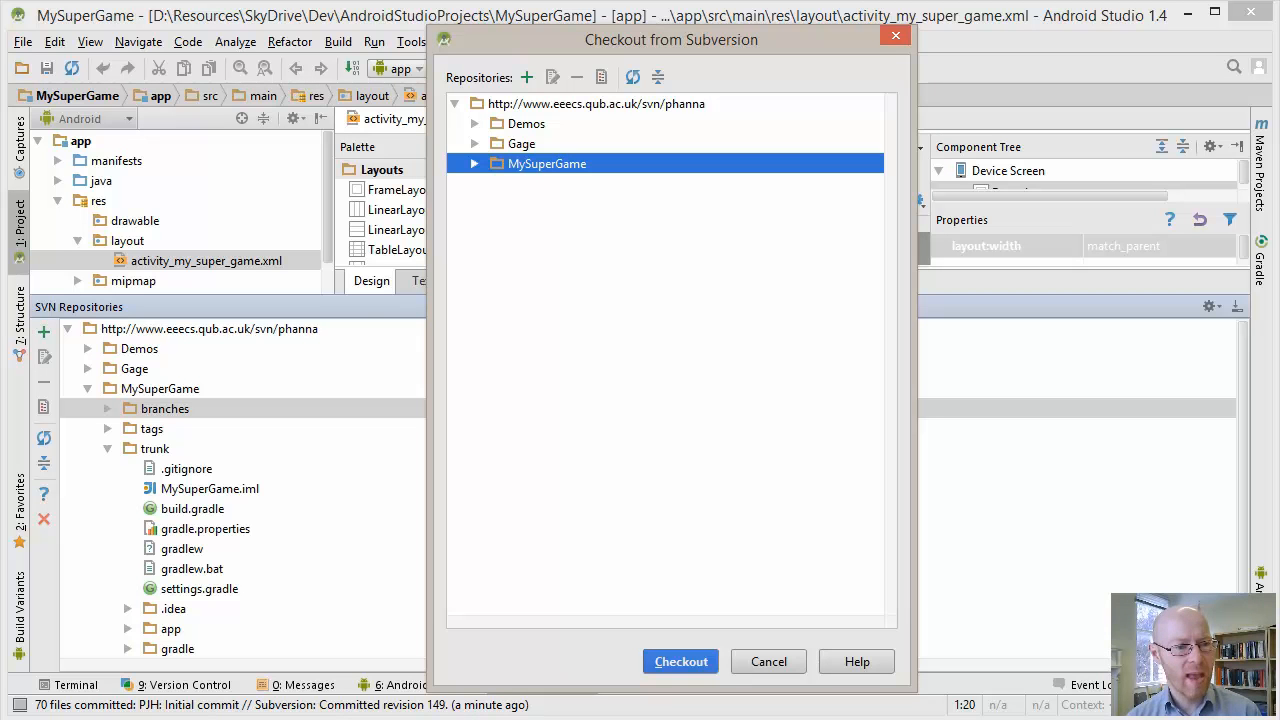
key("Right")
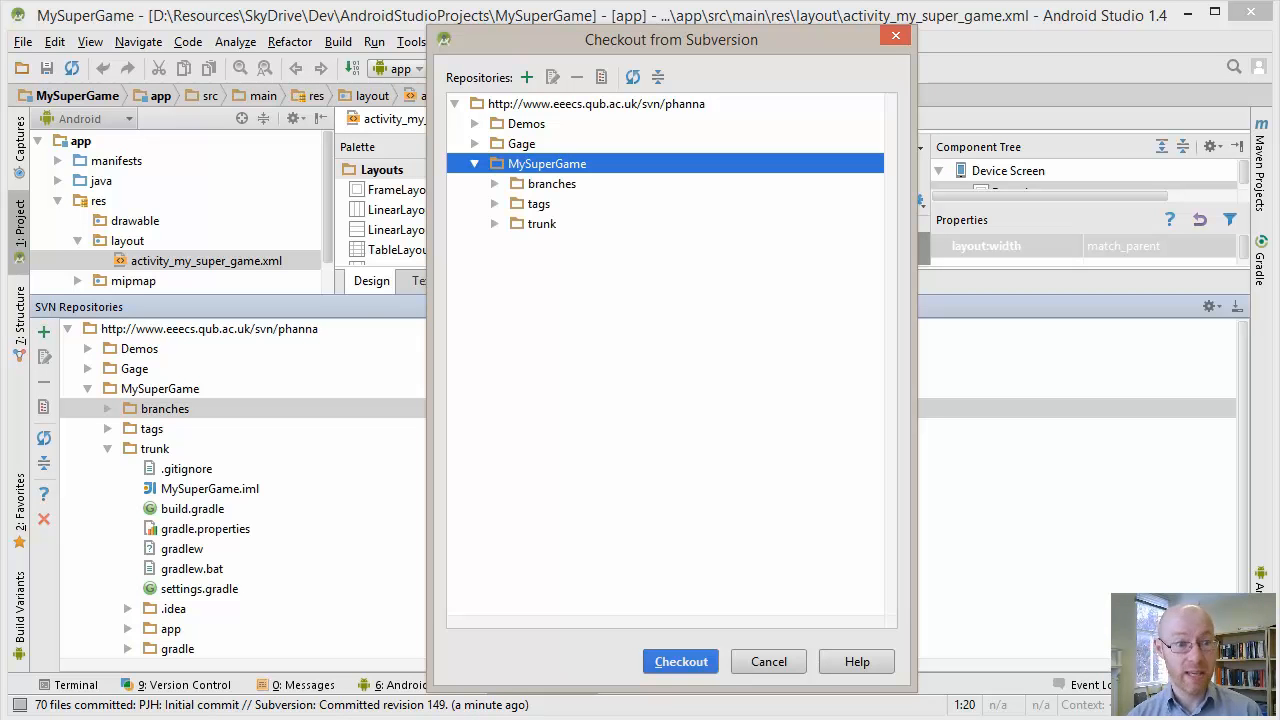
key("Left")
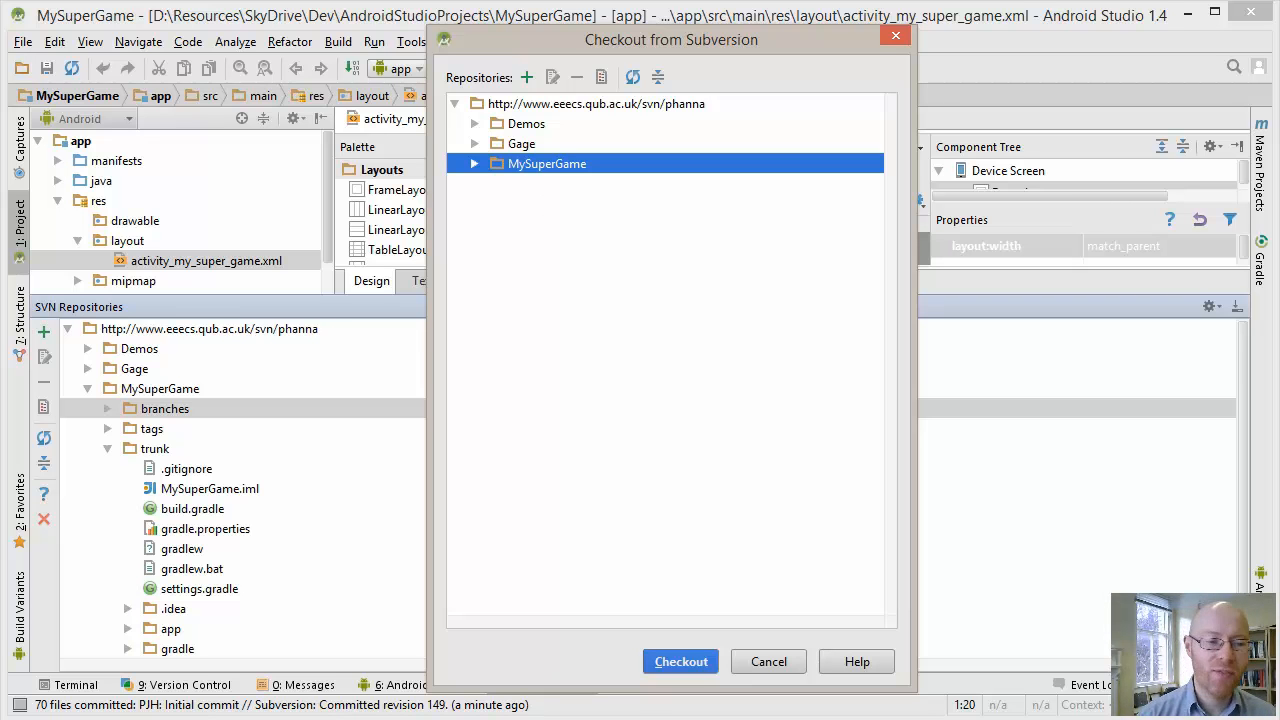
key("Right")
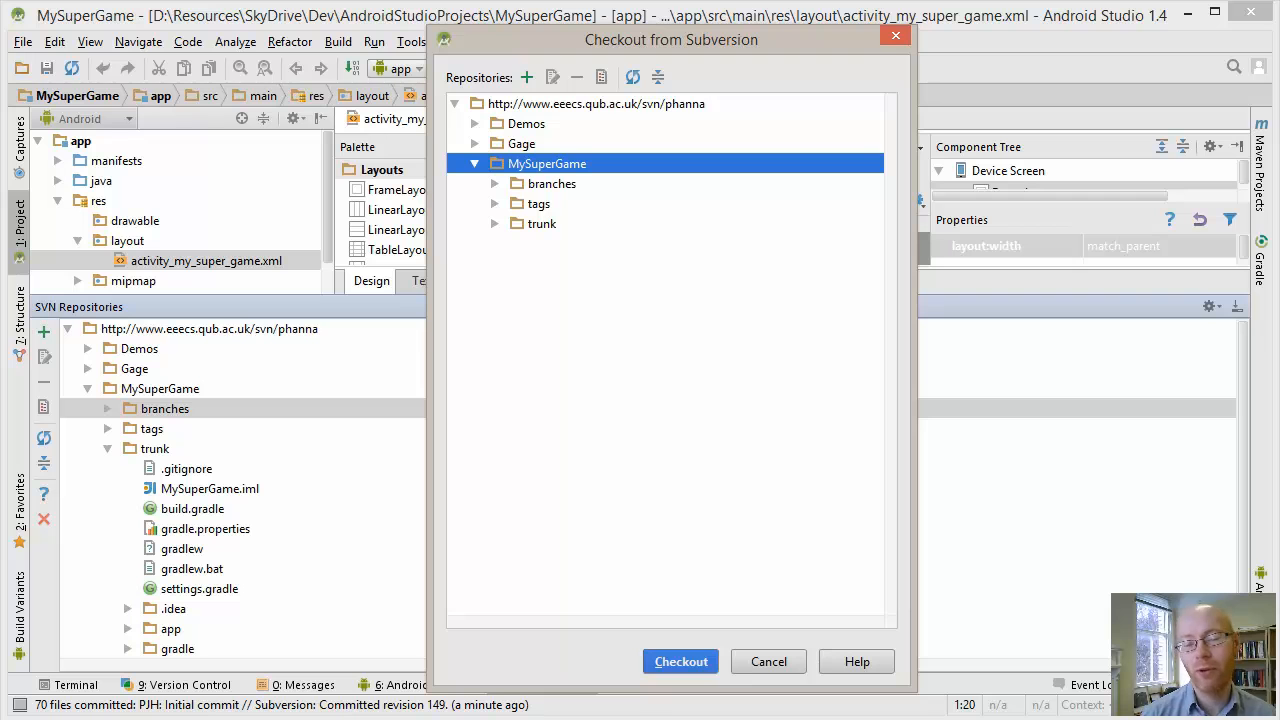
left_click(495, 224)
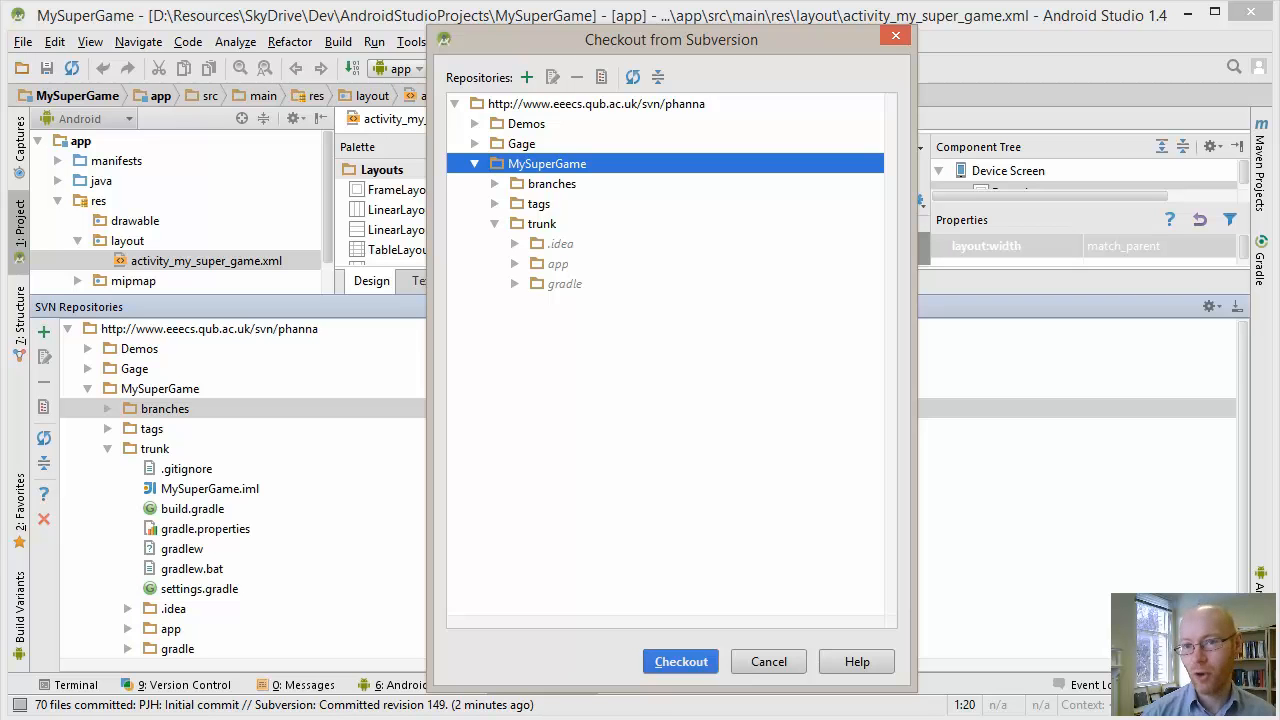
left_click(542, 224)
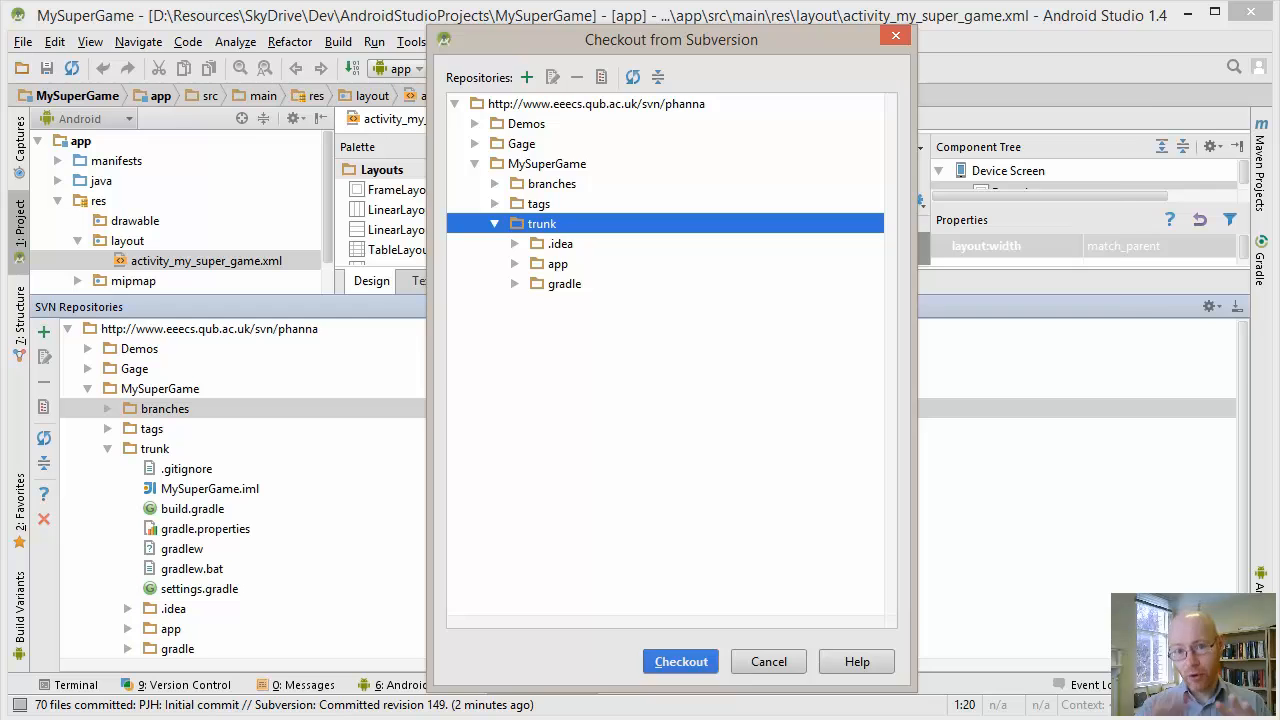
key("Return")
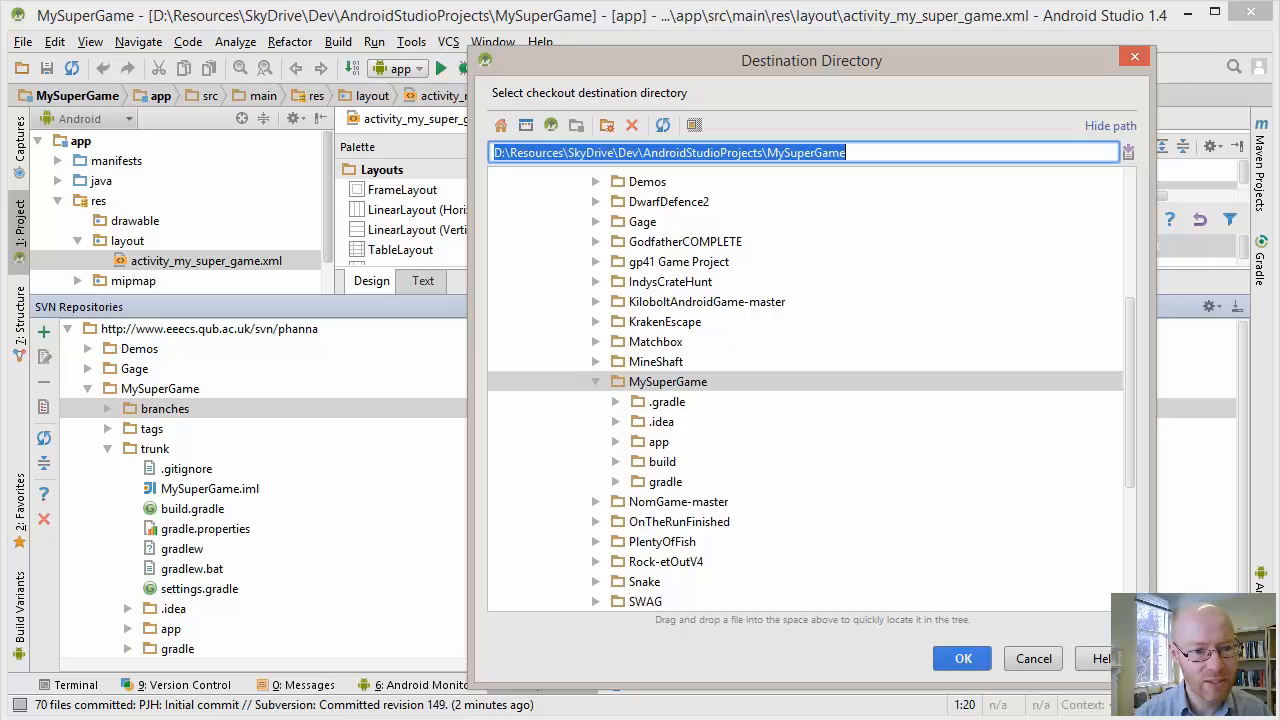
Create a folder named MySuperGame2 inside AndroidStudioProjects and use it as the checkout destination
scroll(805, 390, "up", 3)
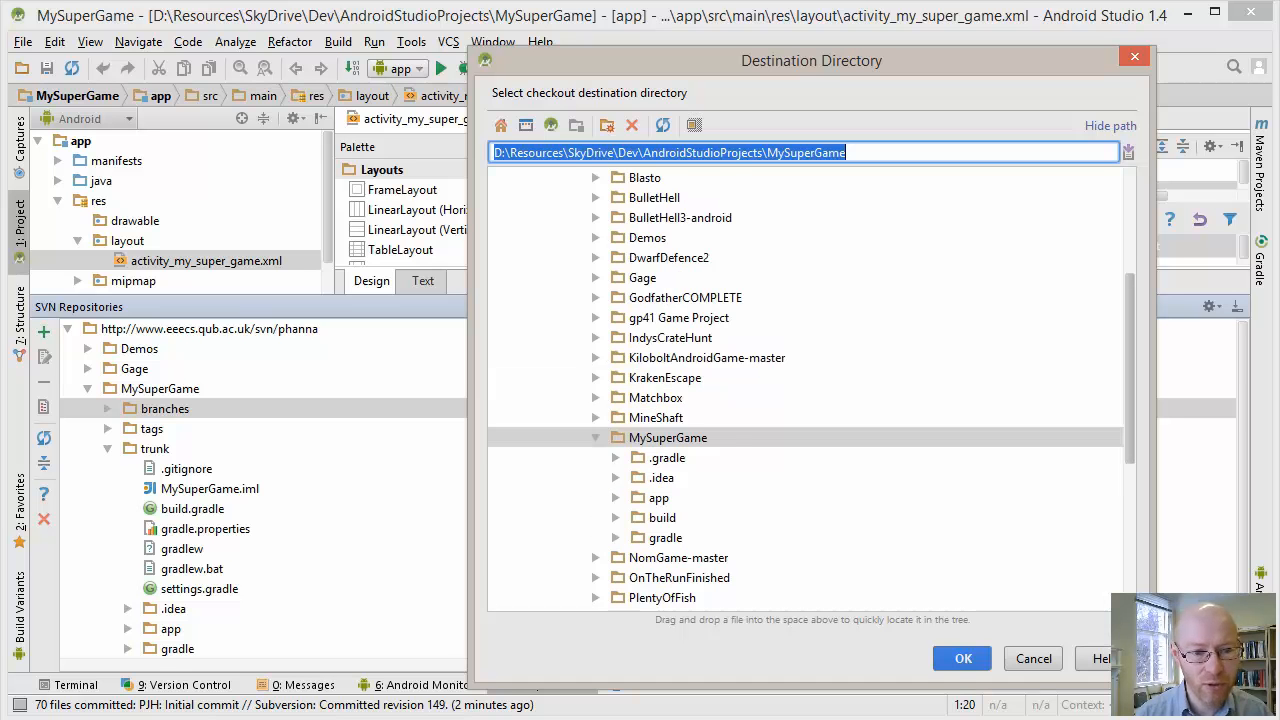
right_click(670, 237)
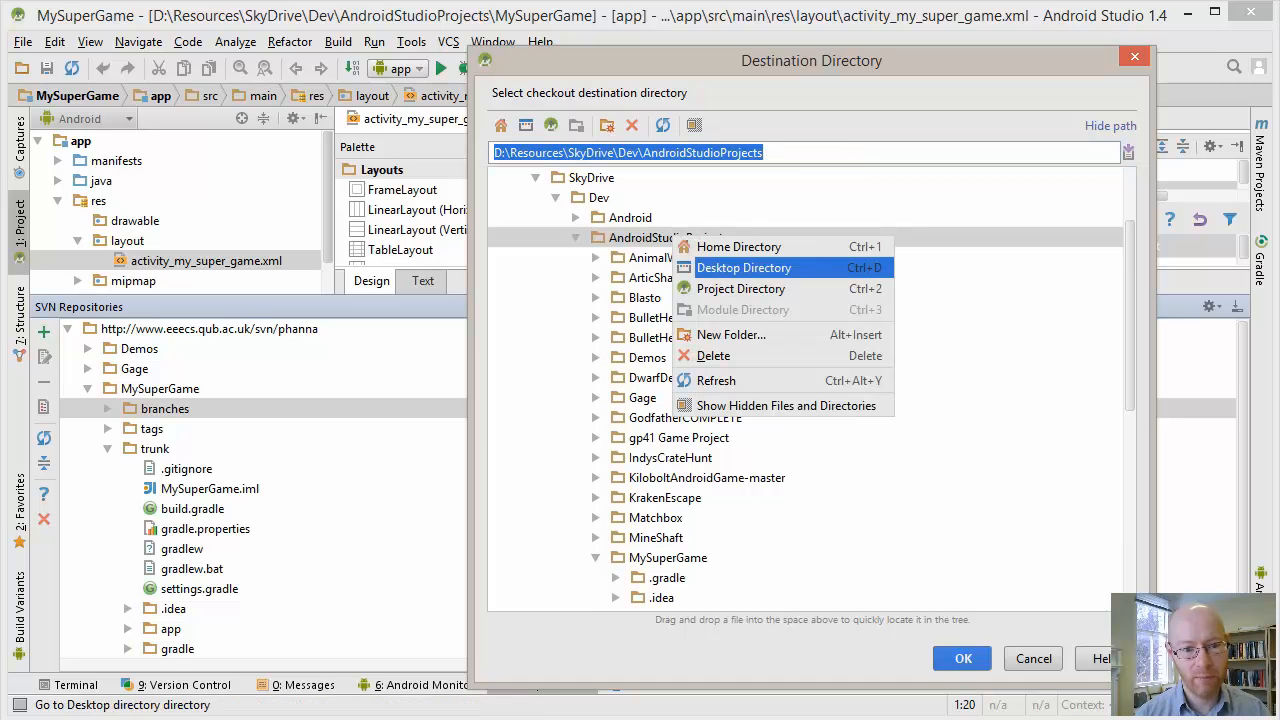
left_click(706, 335)
type("My")
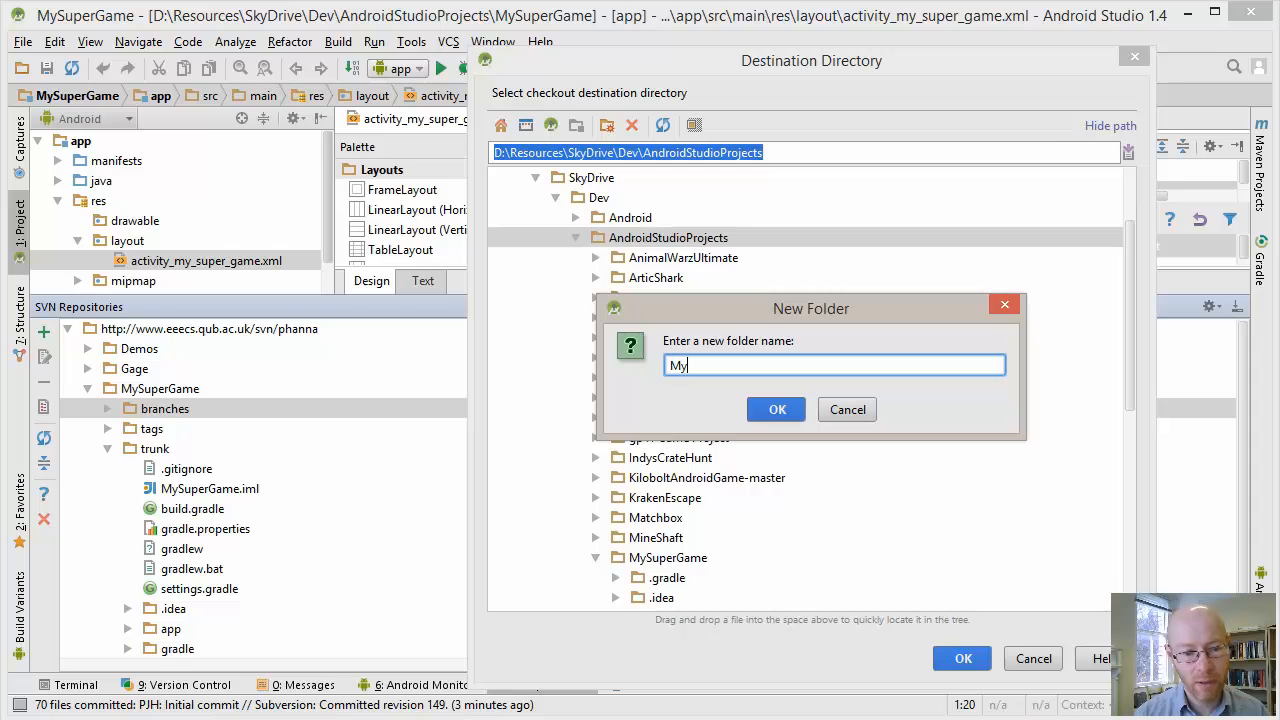
type("SuperGame2")
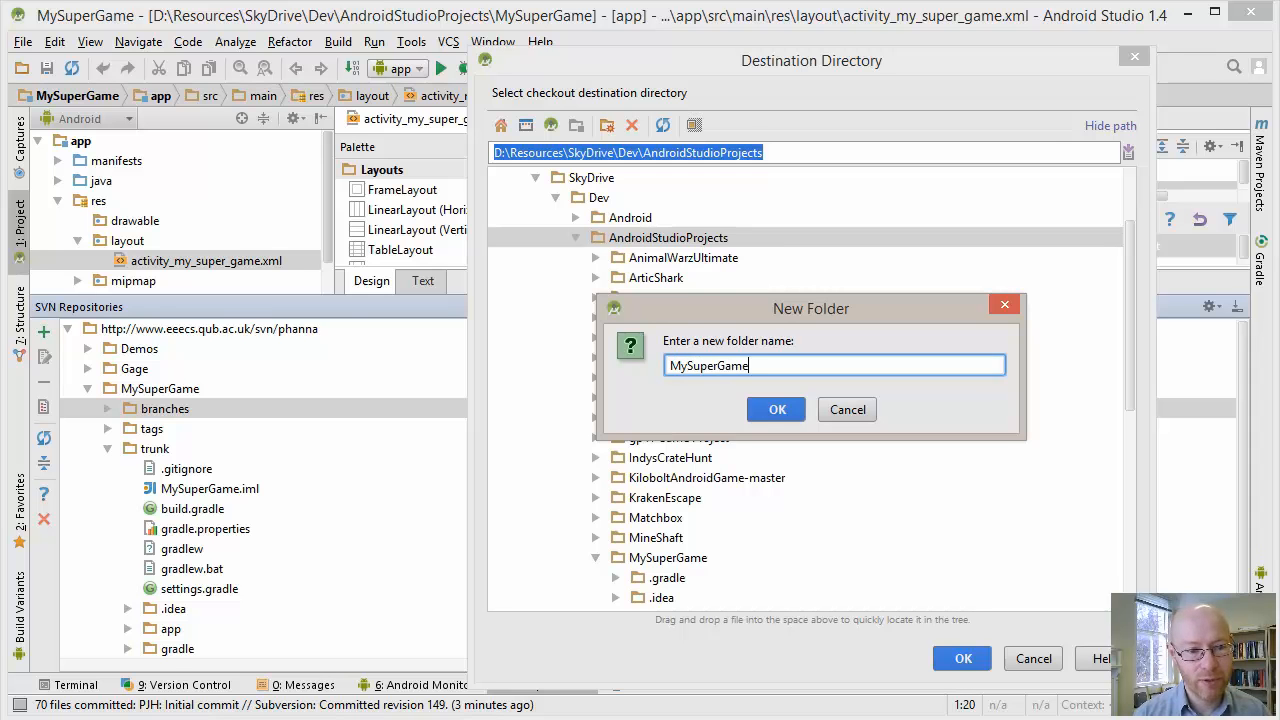
key("Return")
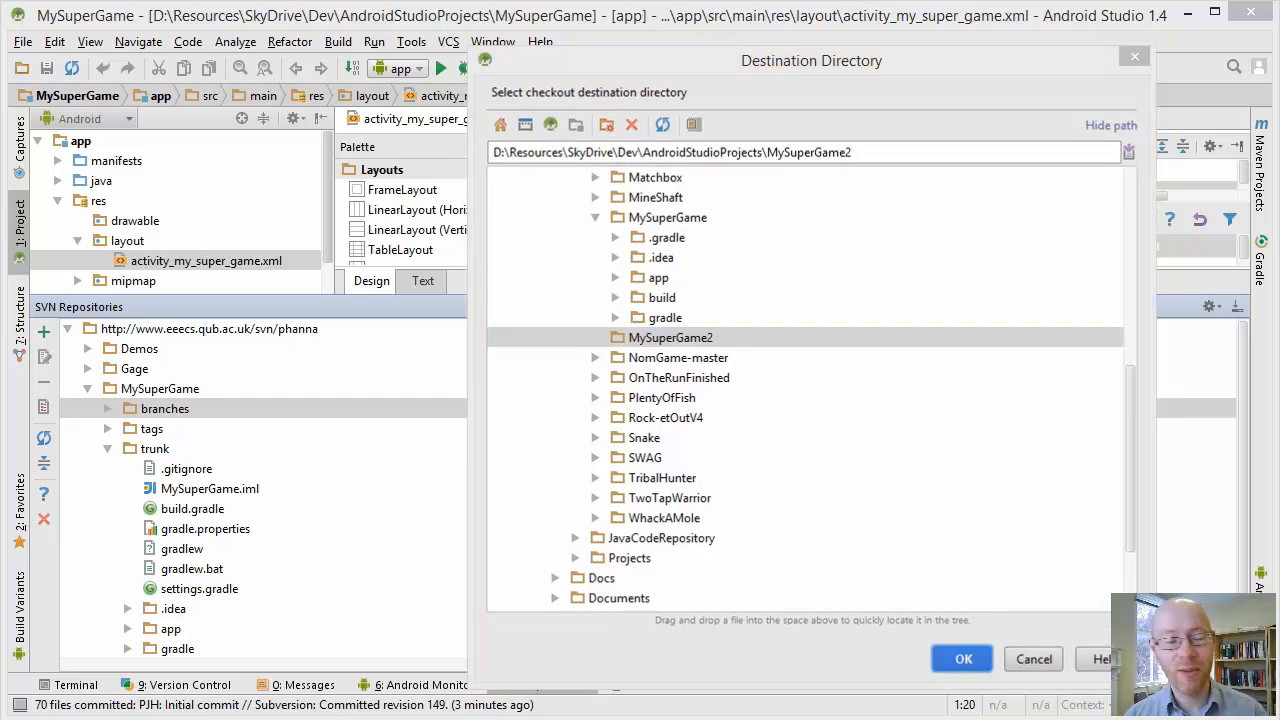
key("Return")
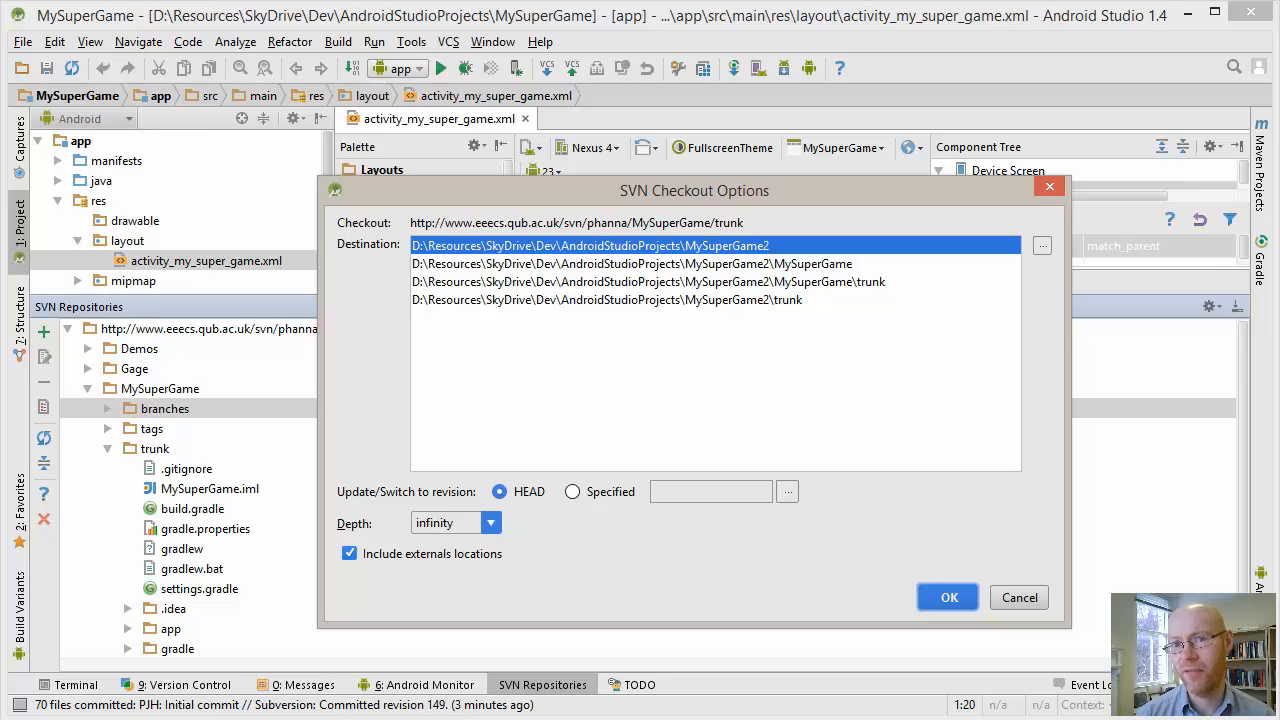
Check out the HEAD revision directly into MySuperGame2 in working copy format 1.8 and open the project in a new window
key("Return")
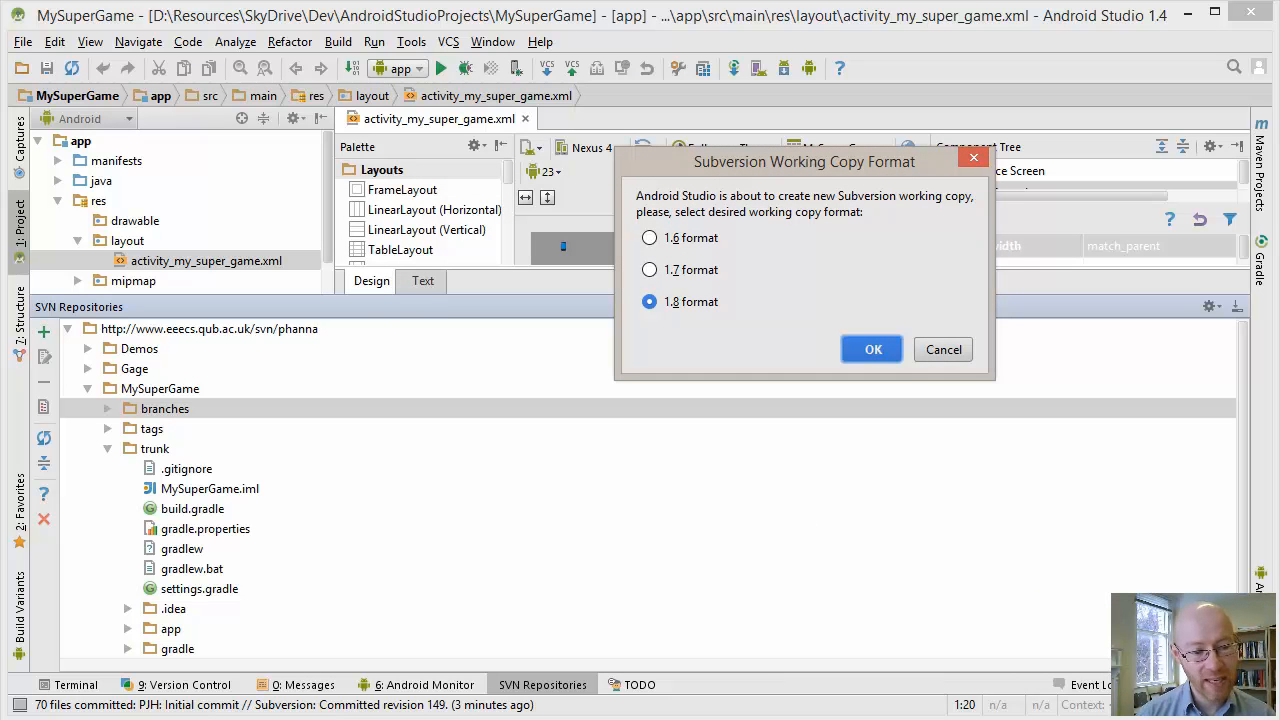
key("Return")
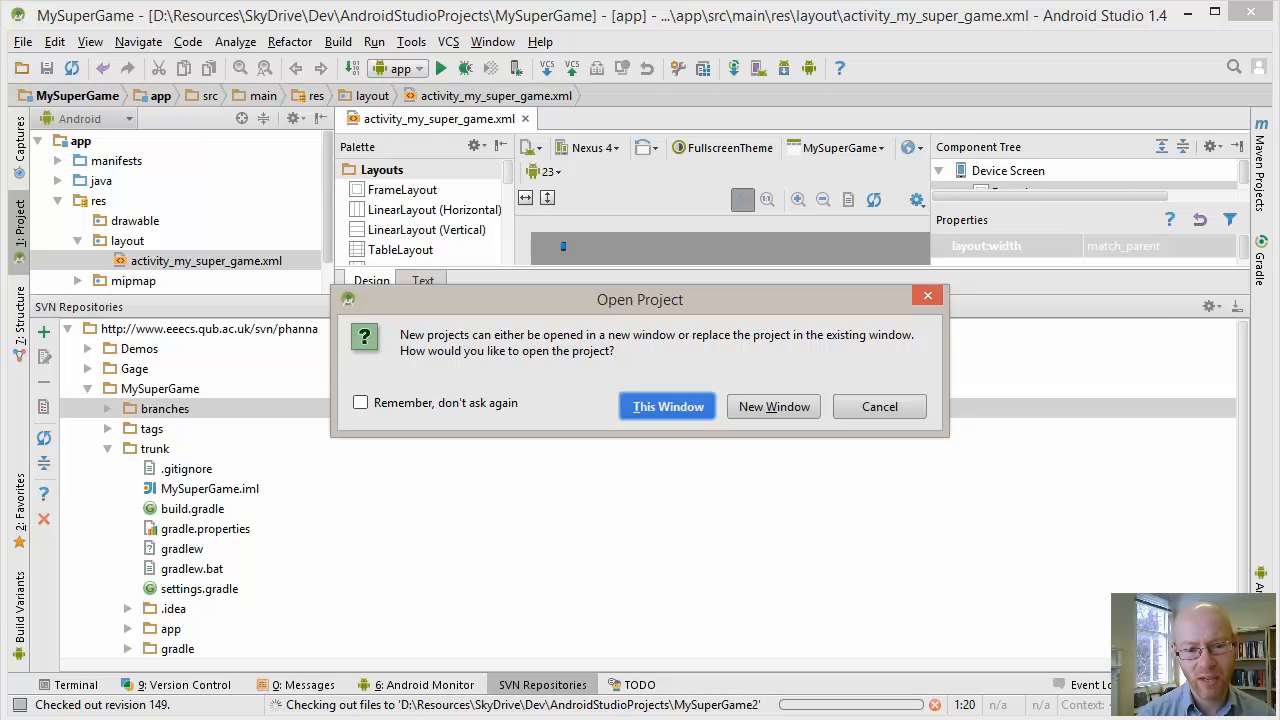
left_click(774, 407)
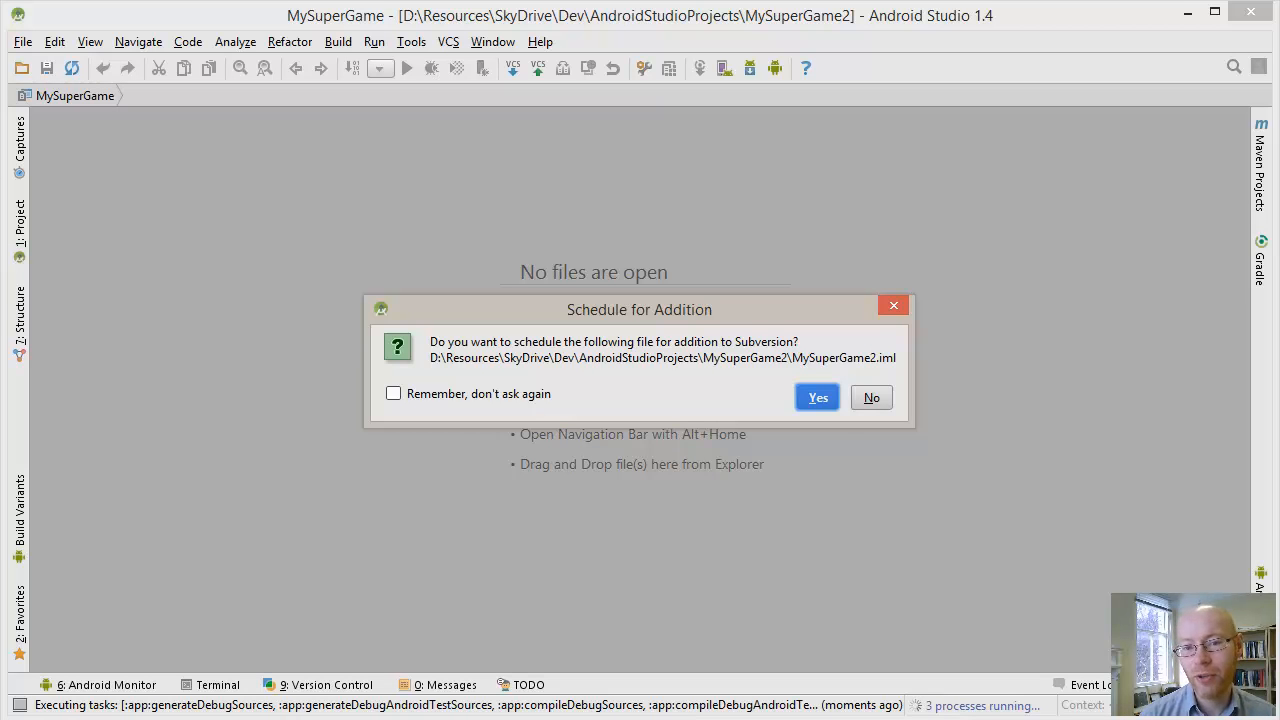
Schedule MySuperGame2.iml for addition to Subversion, but decline adding the .idea\libraries directory and have that answer remembered
left_click_drag(640, 309, 949, 130)
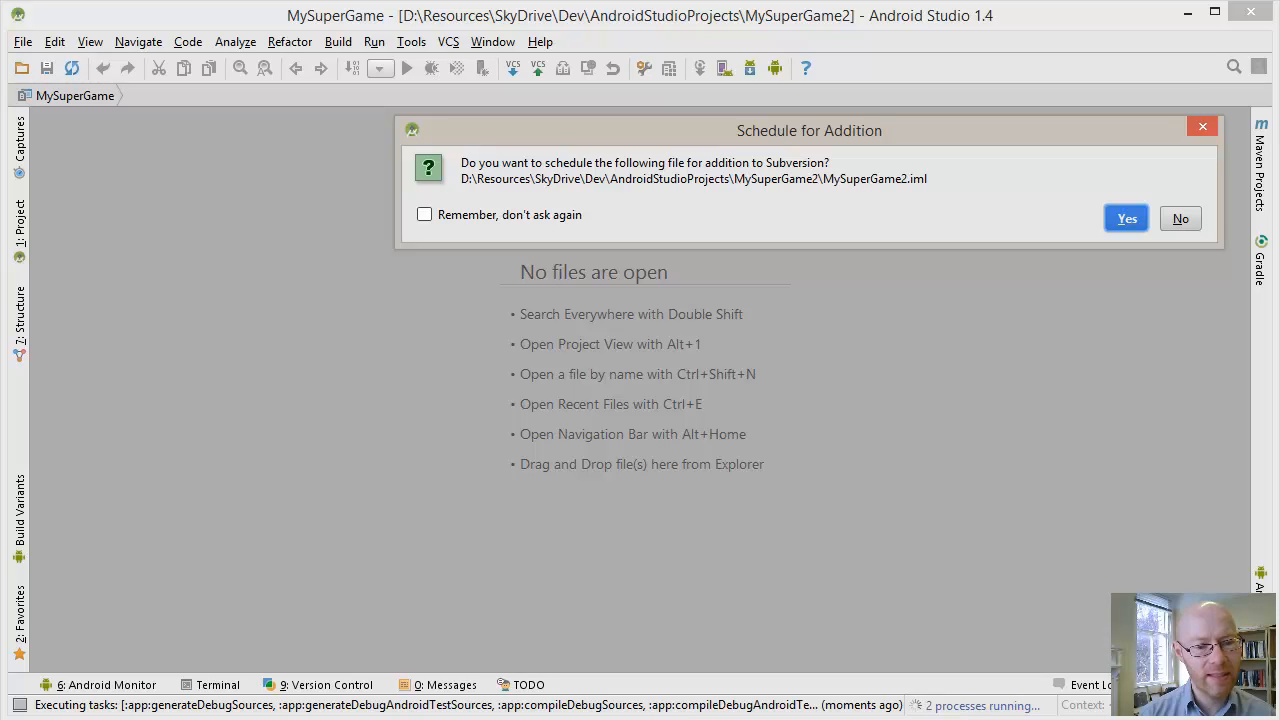
key("Return")
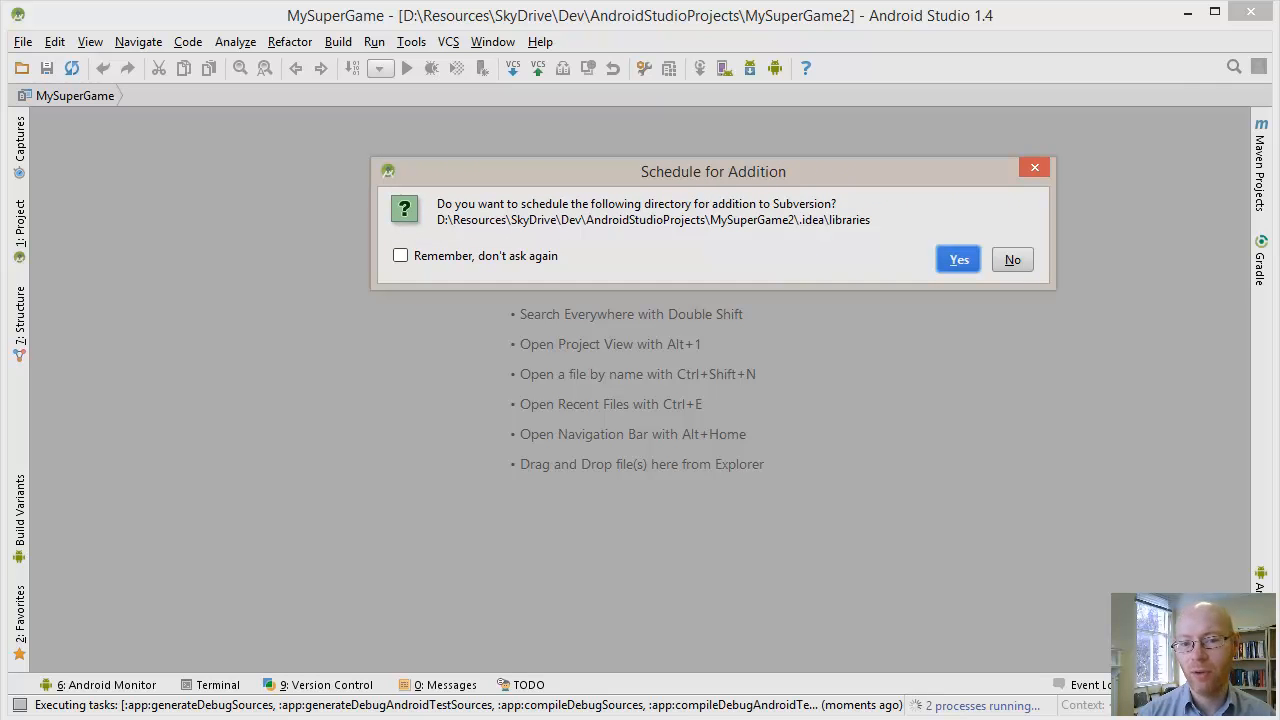
left_click(400, 256)
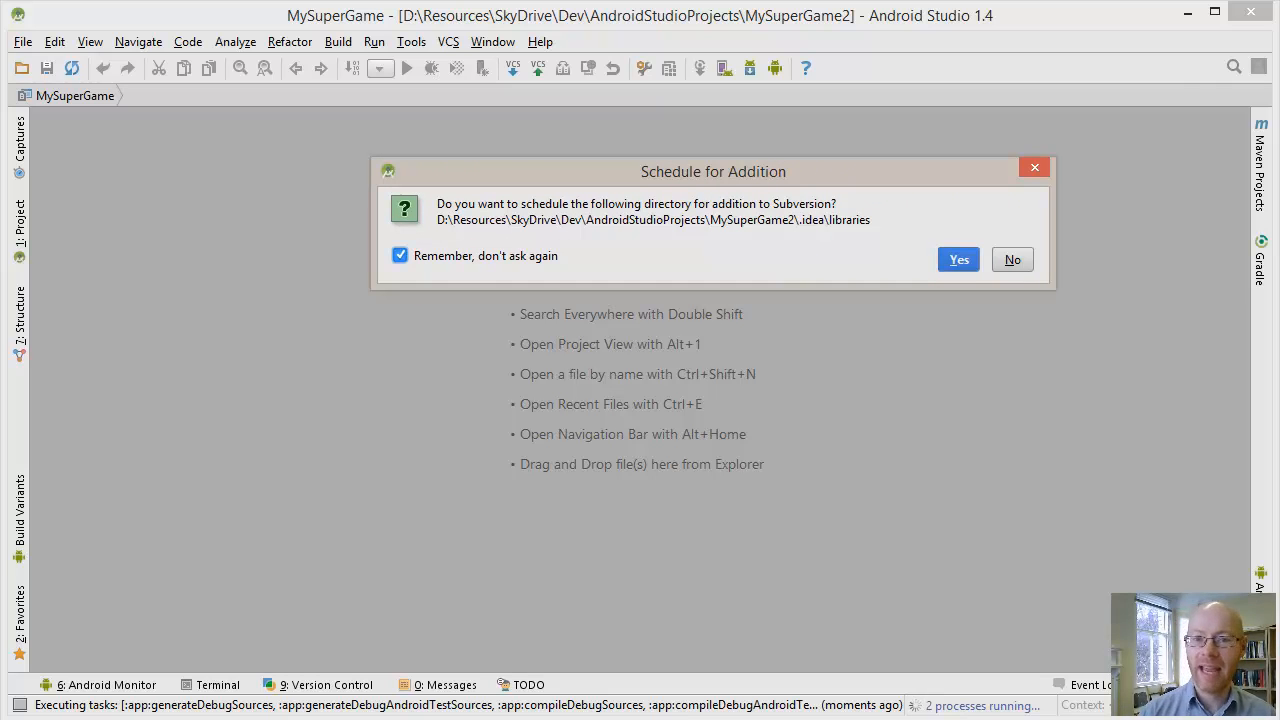
left_click(1012, 259)
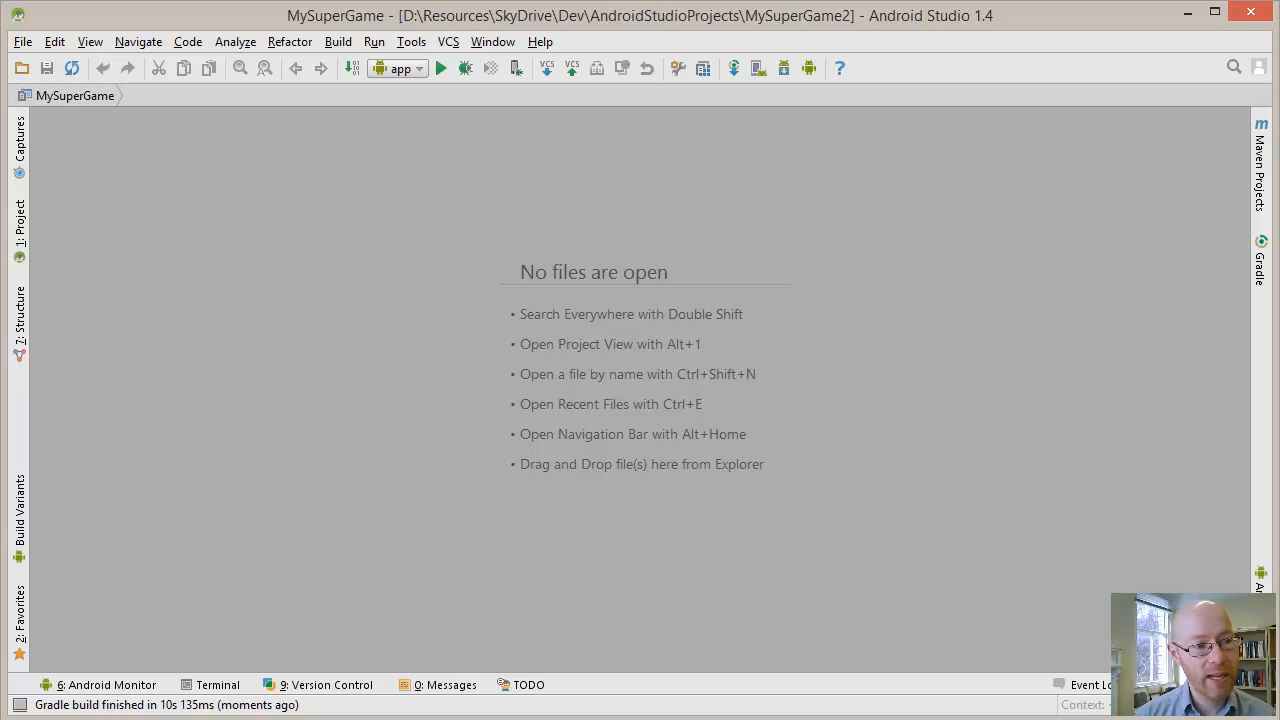
Show the checked-out project's file tree and examine its Gradle scripts and properties files
key("alt+1")
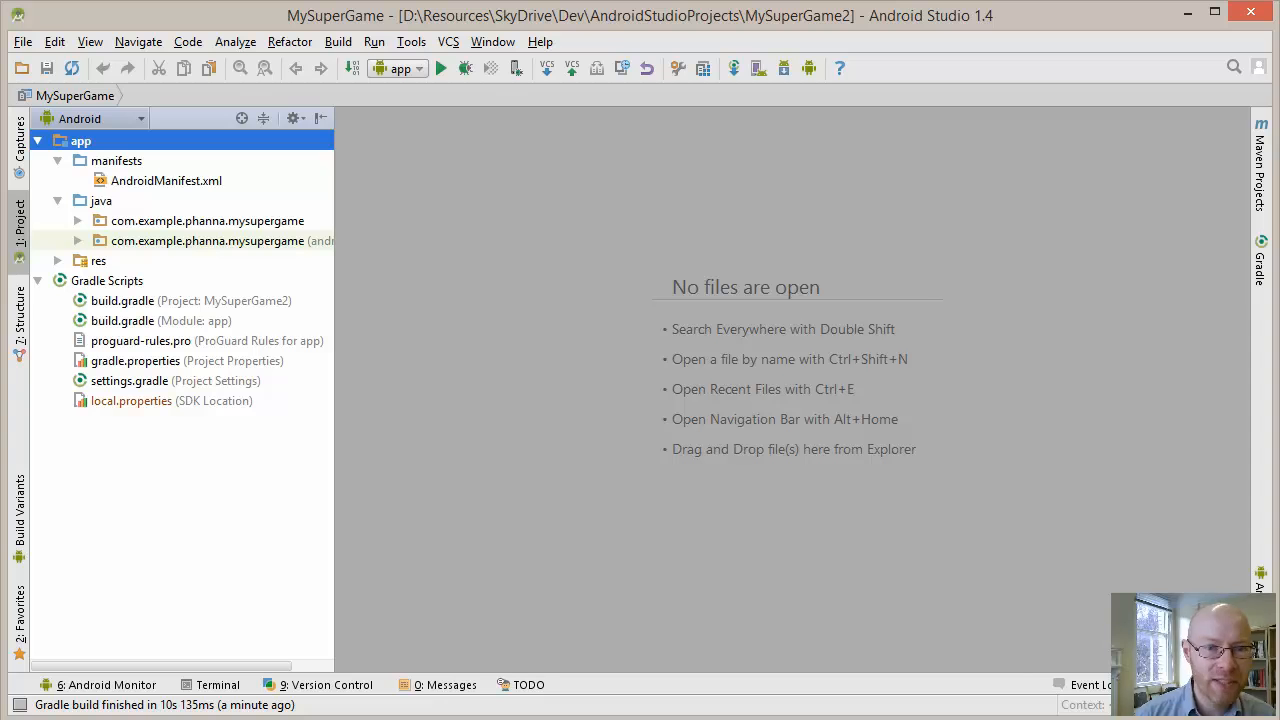
key("alt+Tab")
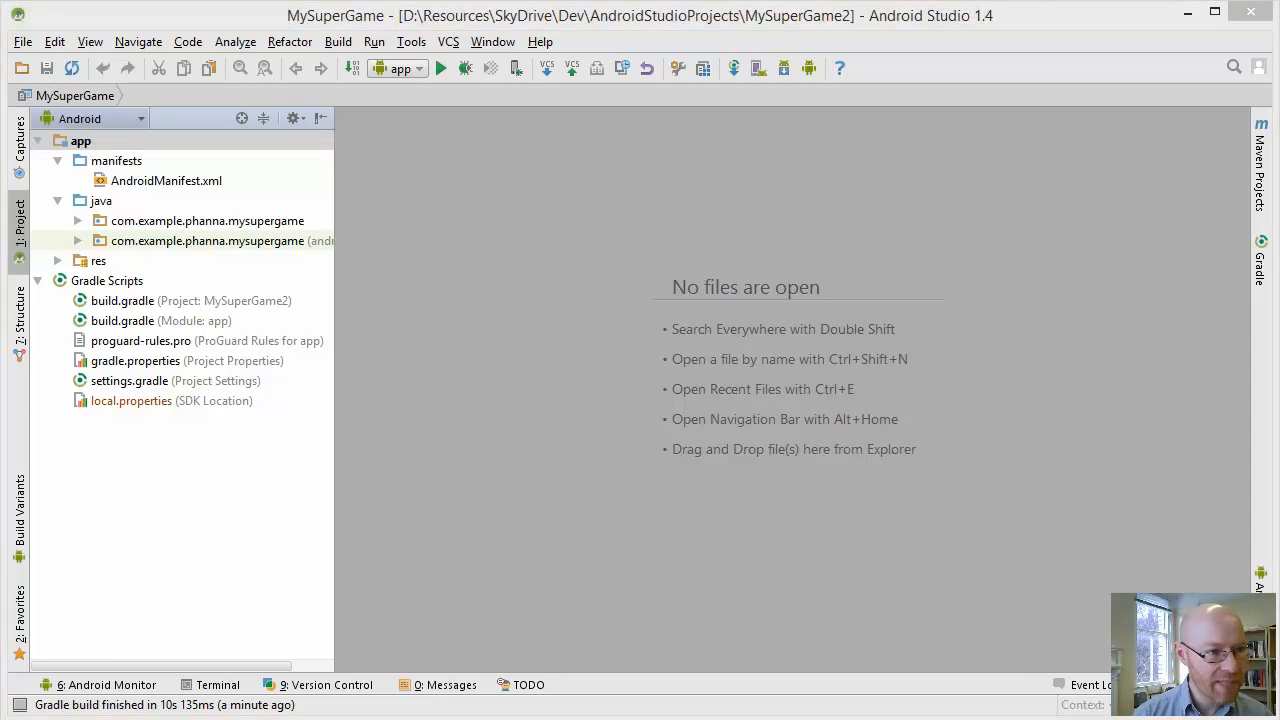
left_click(187, 361)
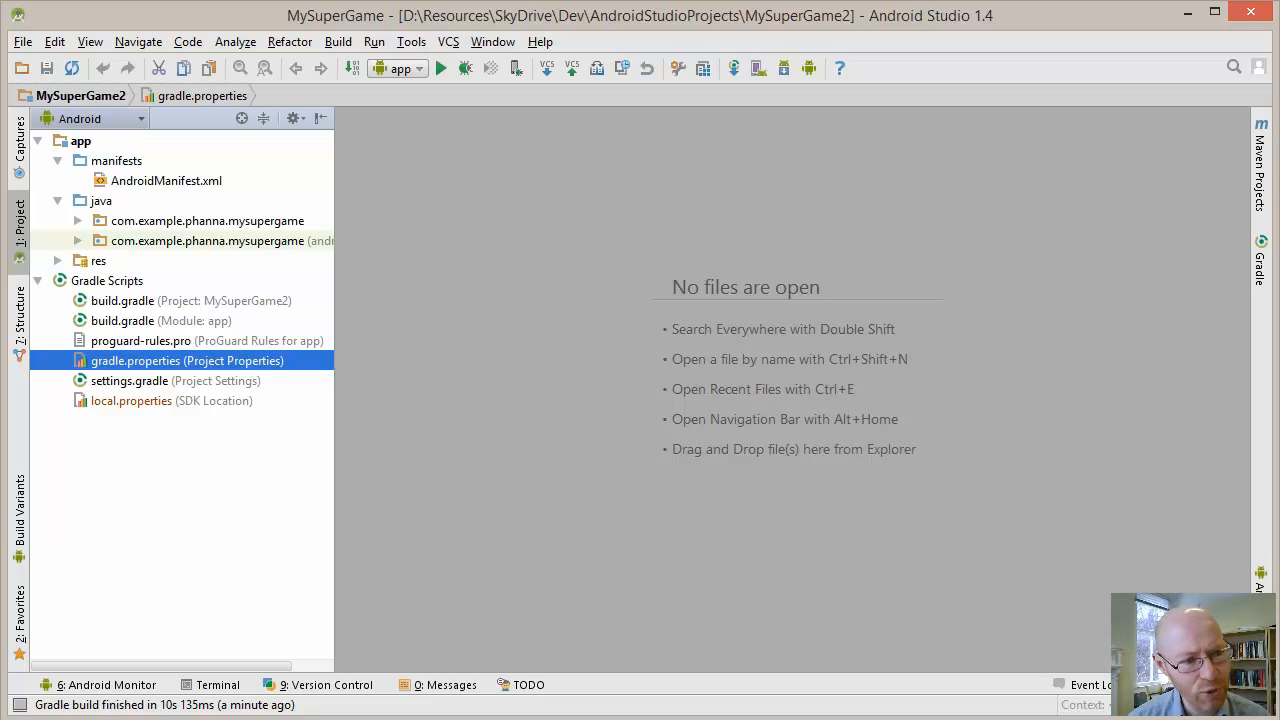
left_click(150, 341)
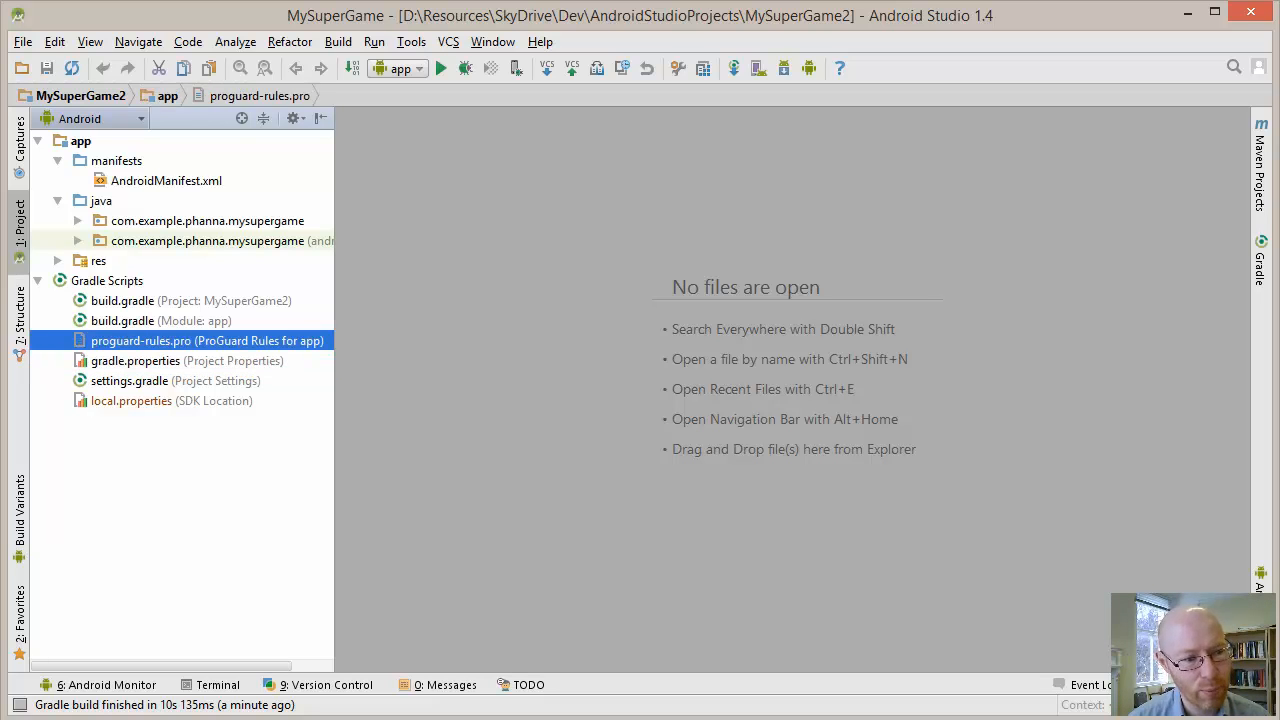
left_click(150, 401)
left_click(150, 361)
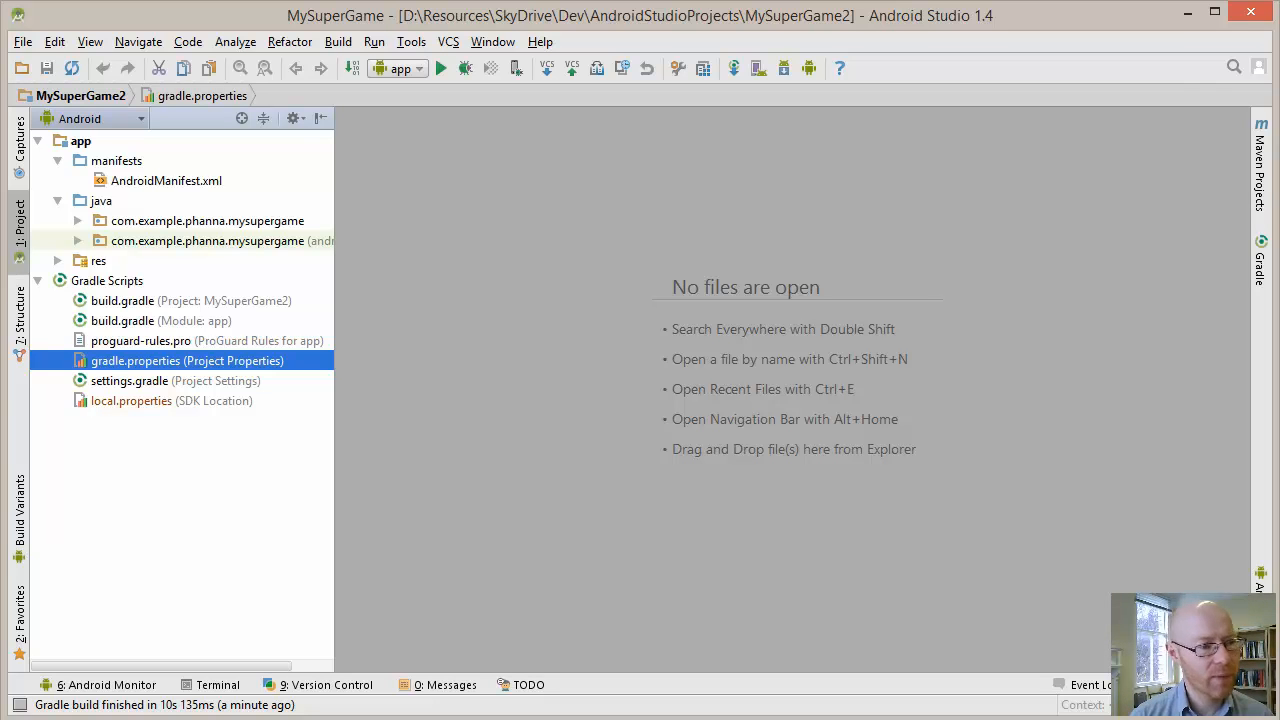
Open the version control settings for ignored files and examine the ignored directories of MySuperGame2
key("alt+f")
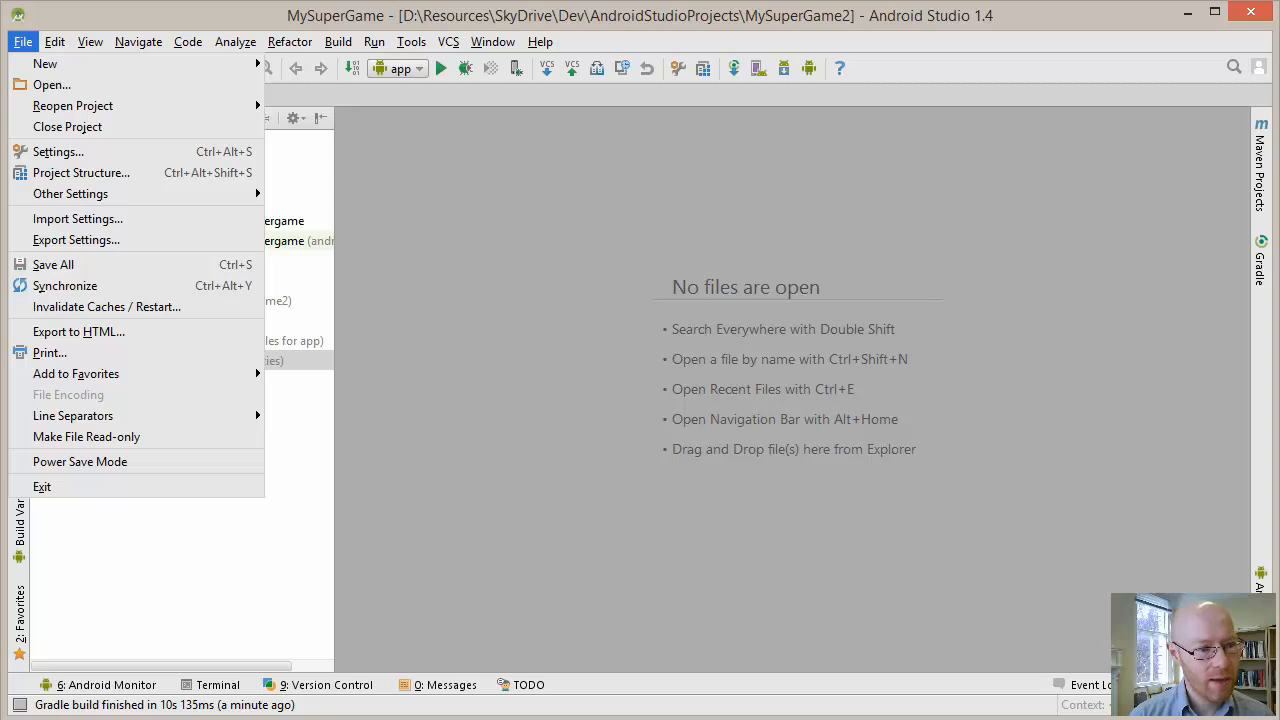
left_click(60, 152)
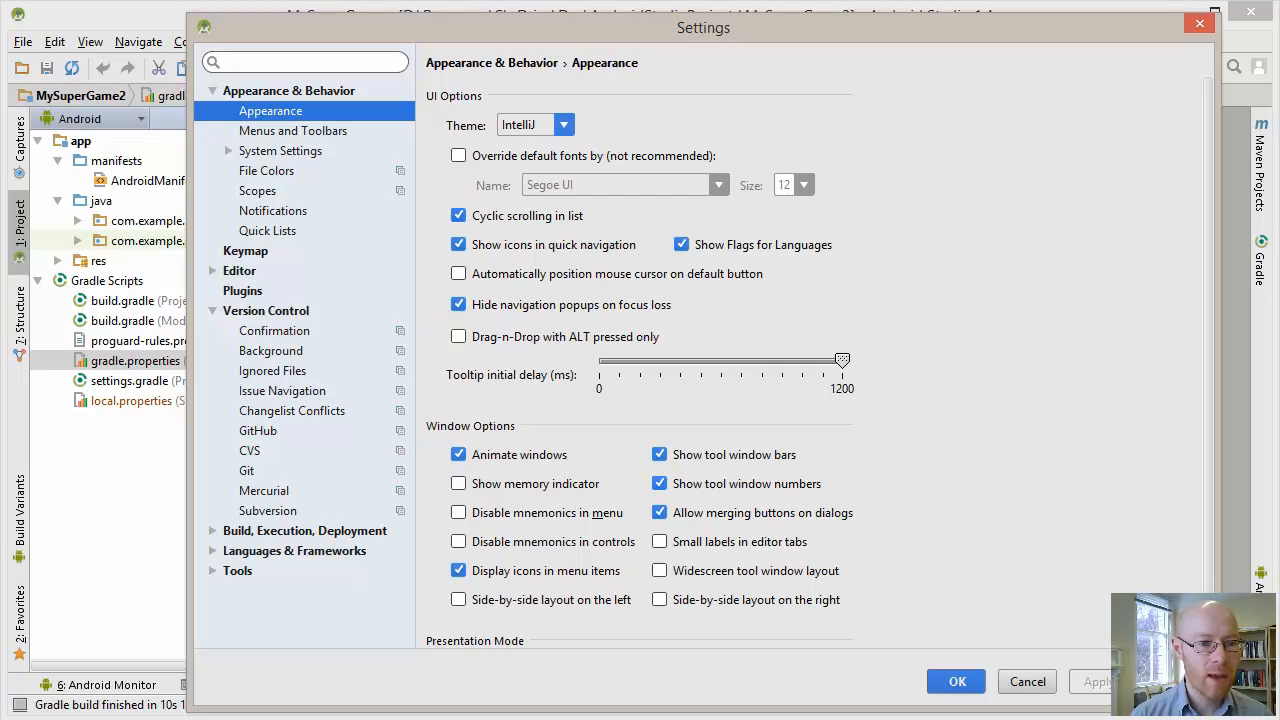
left_click(273, 371)
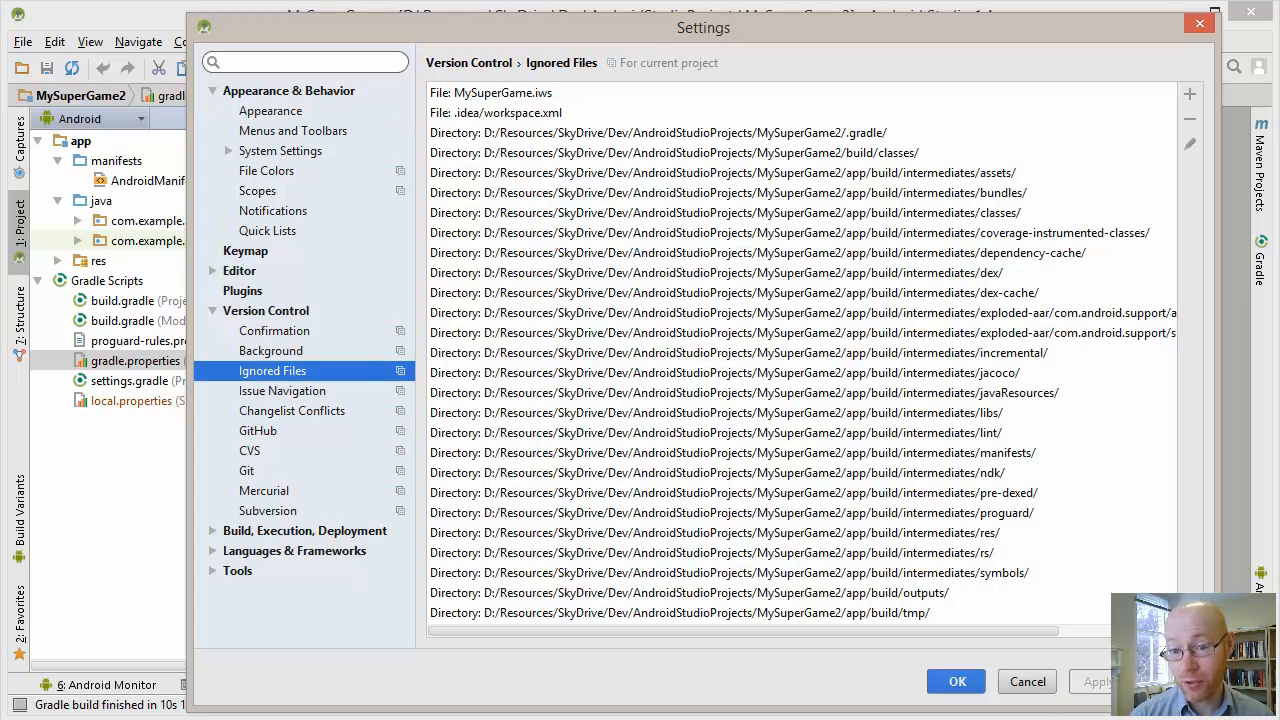
left_click_drag(703, 28, 695, 22)
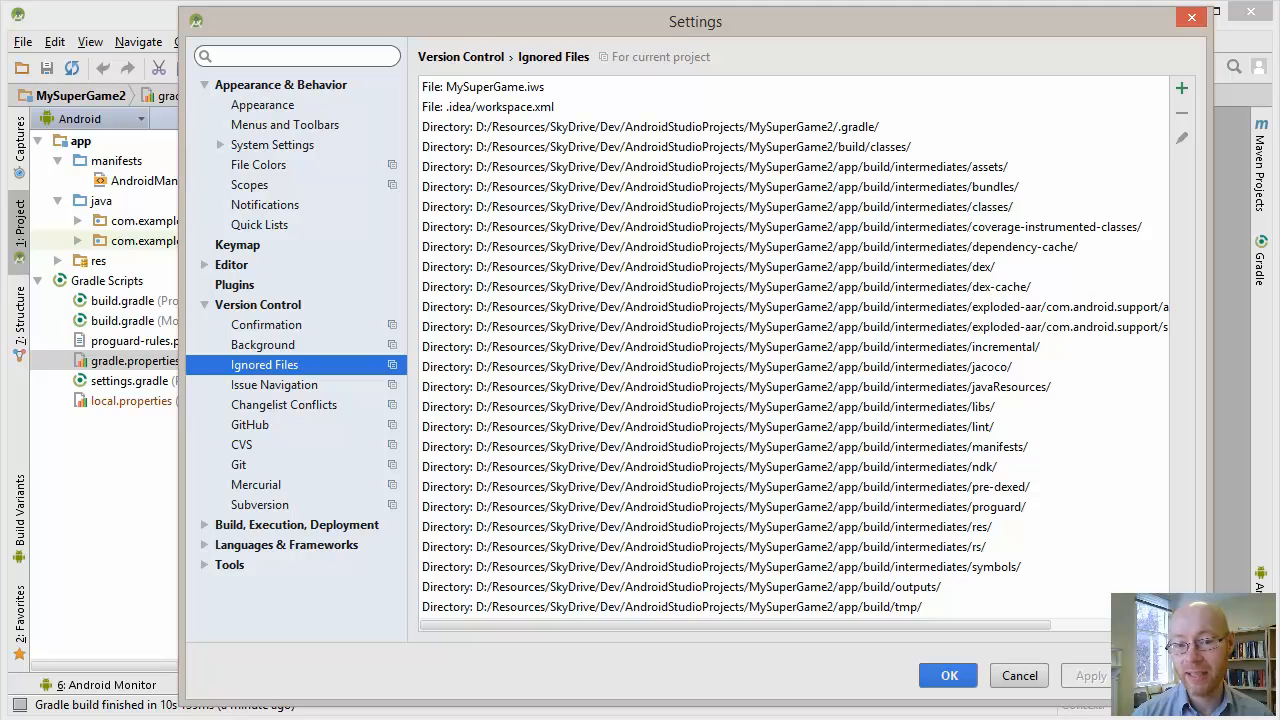
left_click(694, 127)
mouse_move(735, 625)
left_mouse_down()
mouse_move(826, 625)
mouse_move(733, 625)
left_mouse_up()
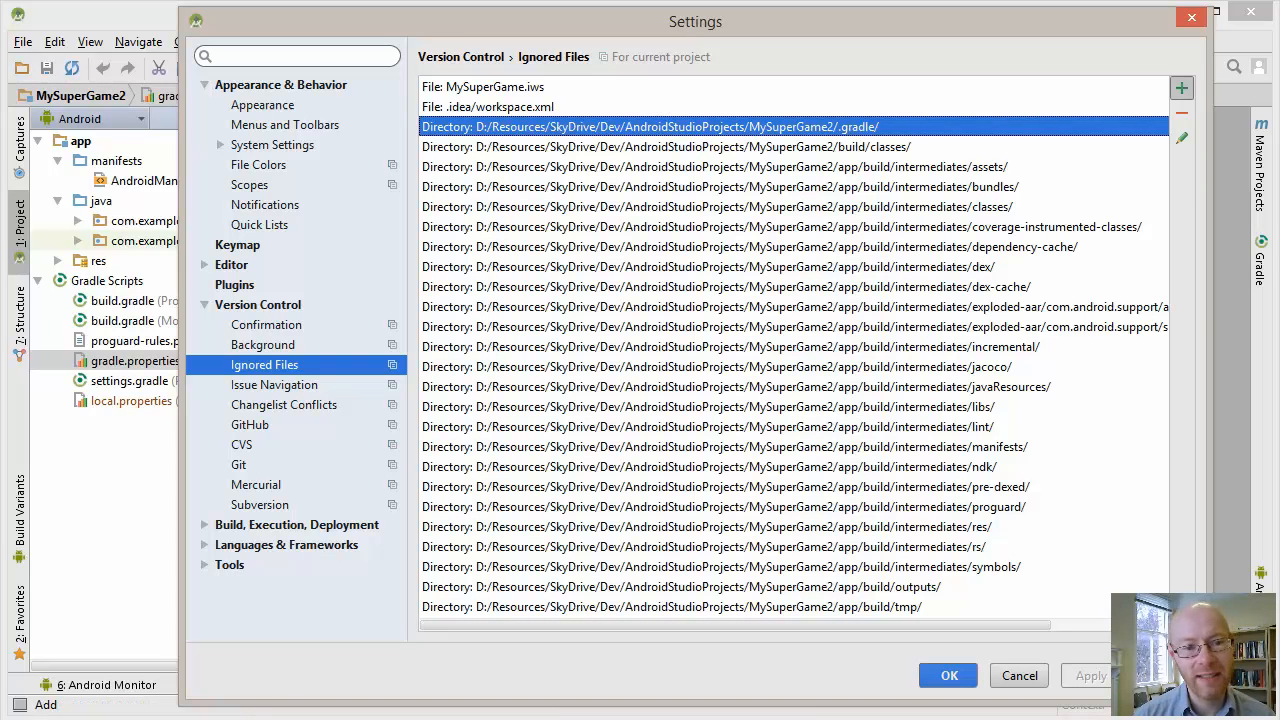
Add all files under MySuperGame2's .gradle directory to the ignored files
left_click(1181, 88)
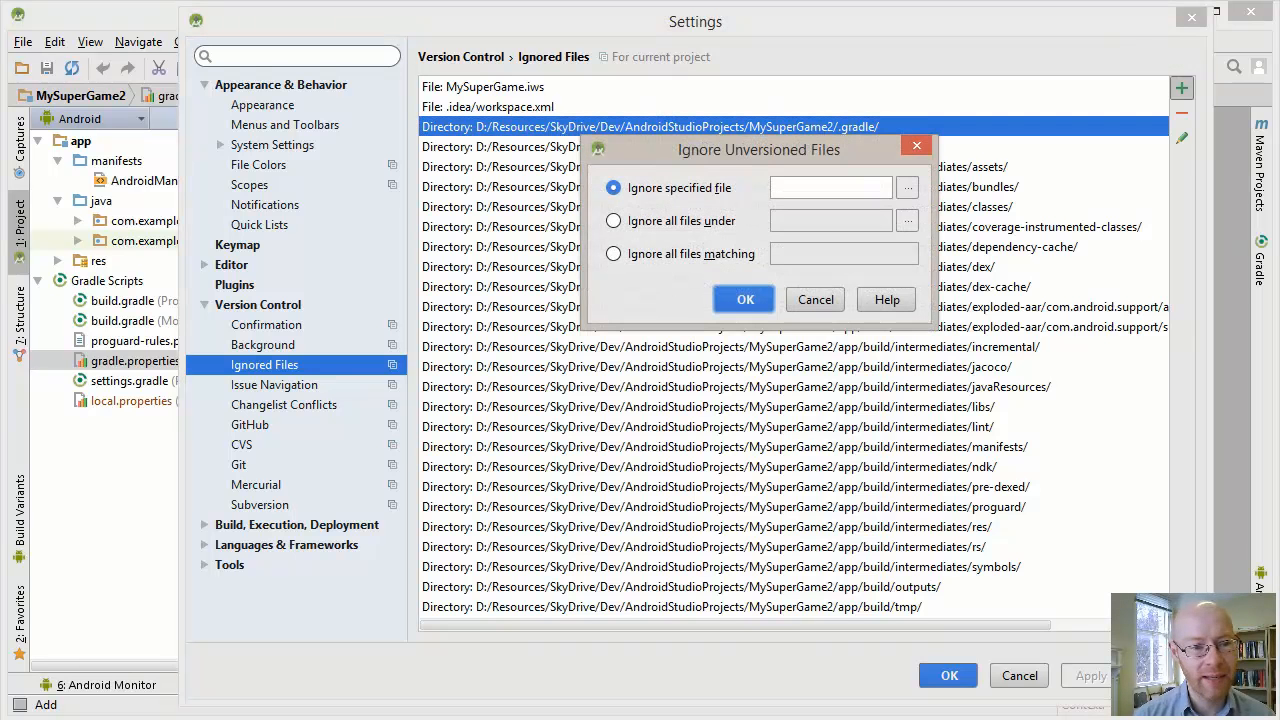
left_click(614, 221)
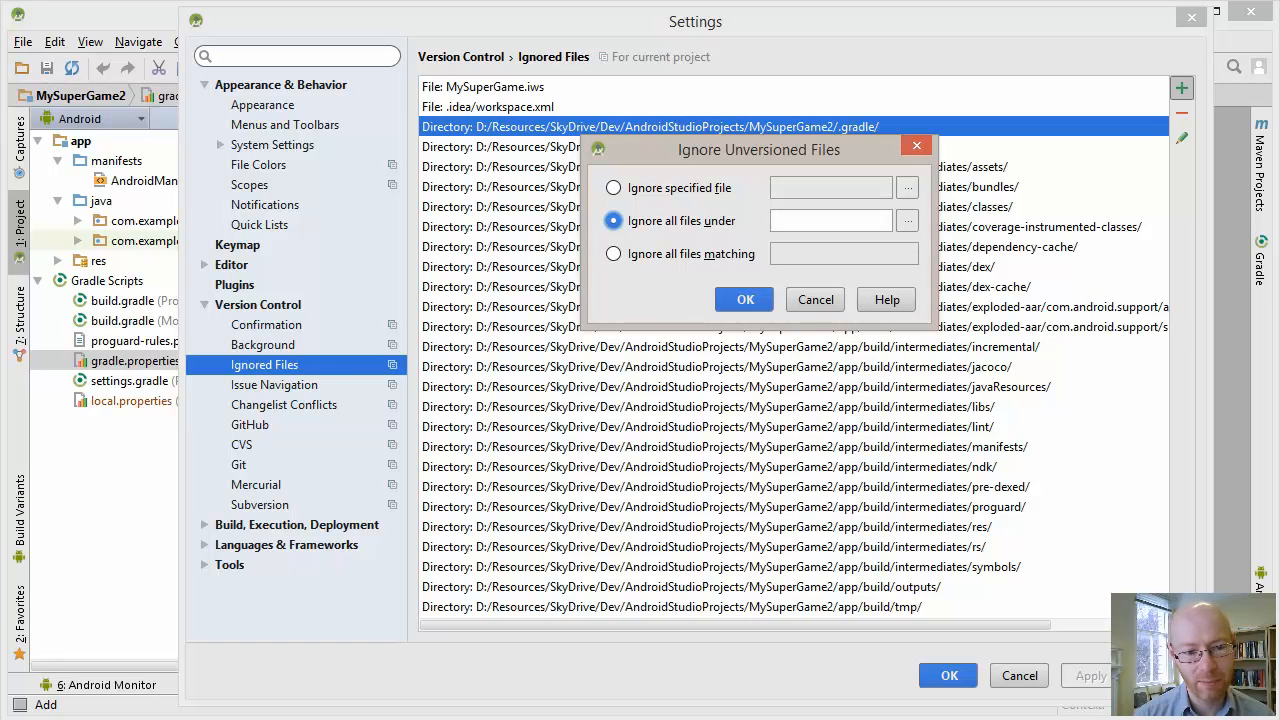
left_click(907, 220)
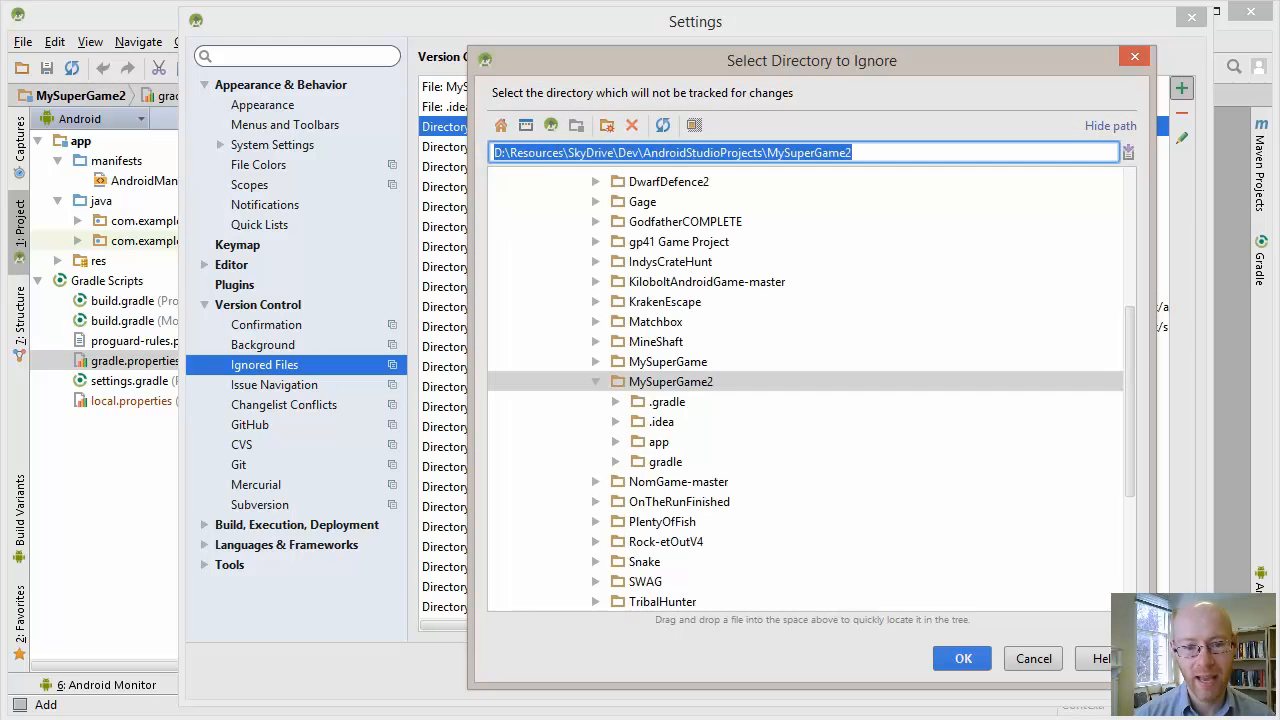
left_click(667, 402)
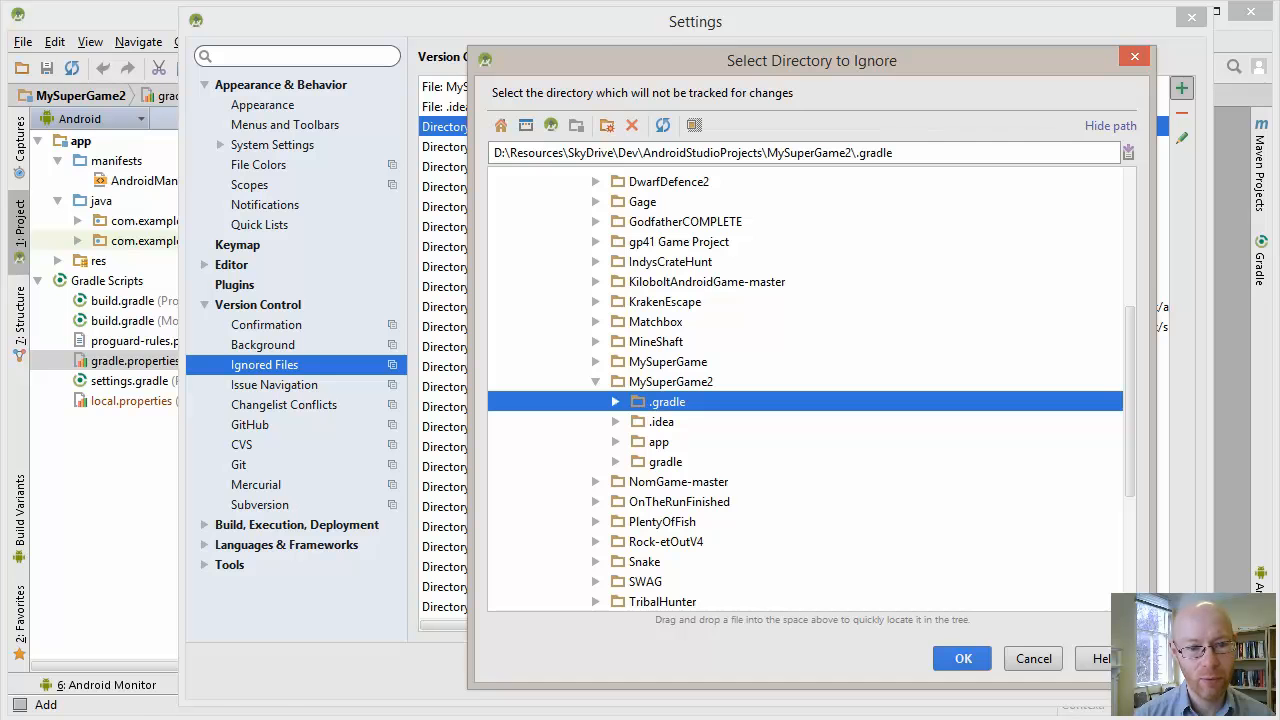
key("Return")
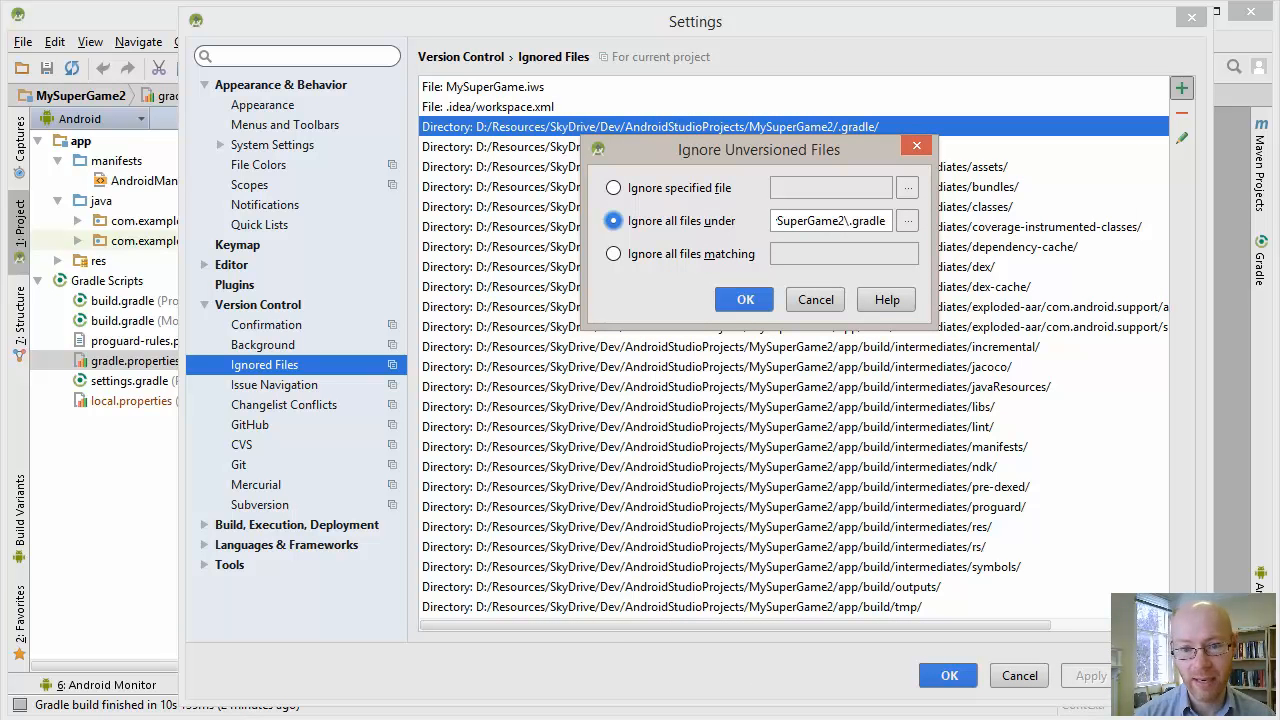
key("Return")
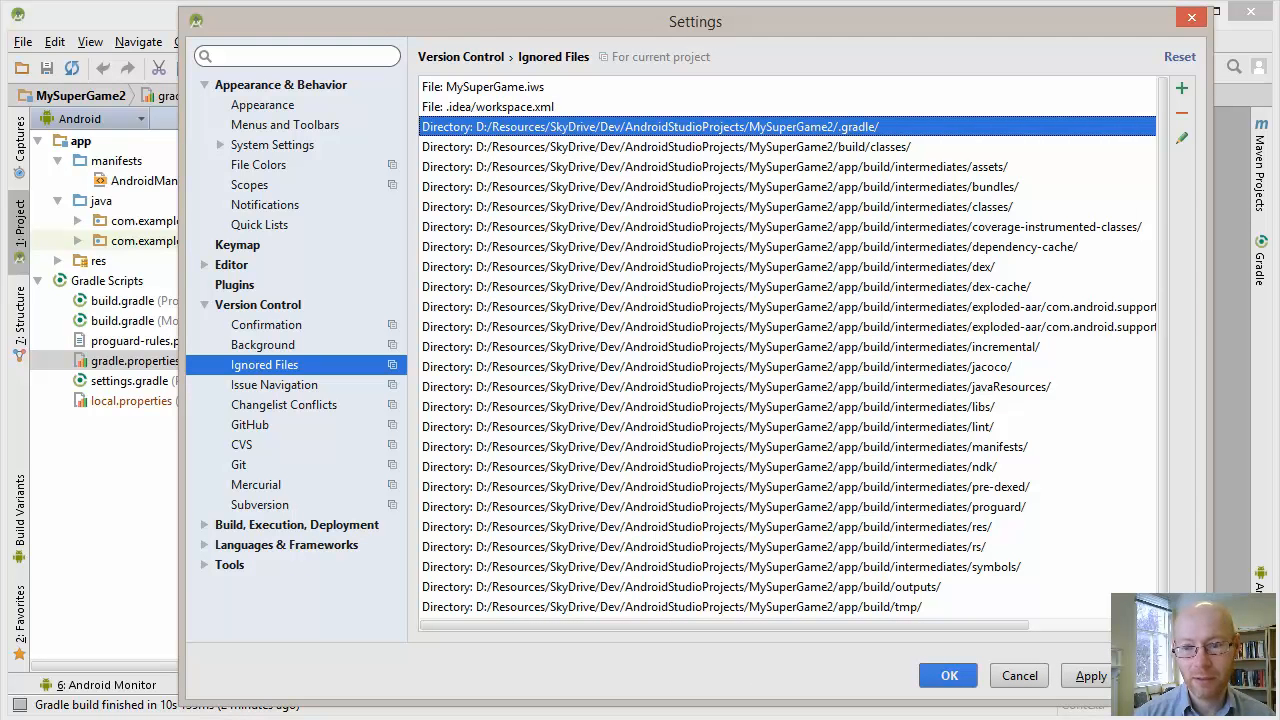
Add all files under MySuperGame2's .idea\libraries directory to the ignored files
left_click(1181, 88)
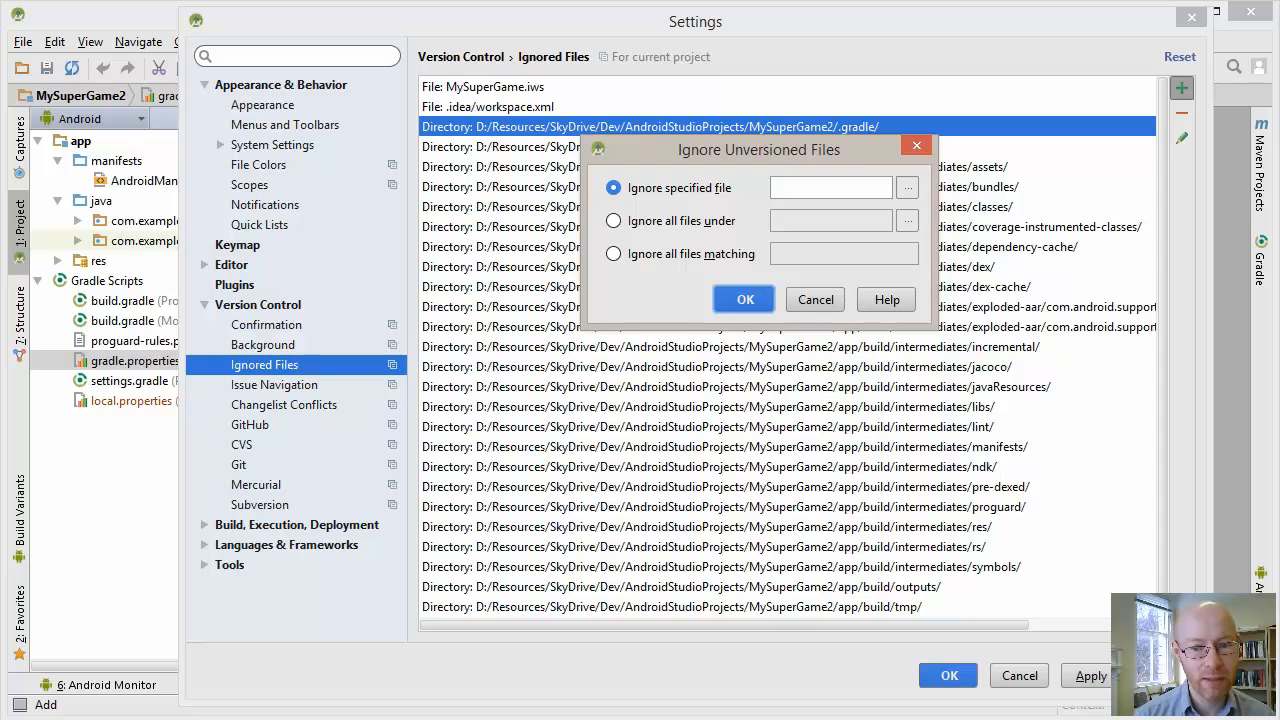
left_click(614, 221)
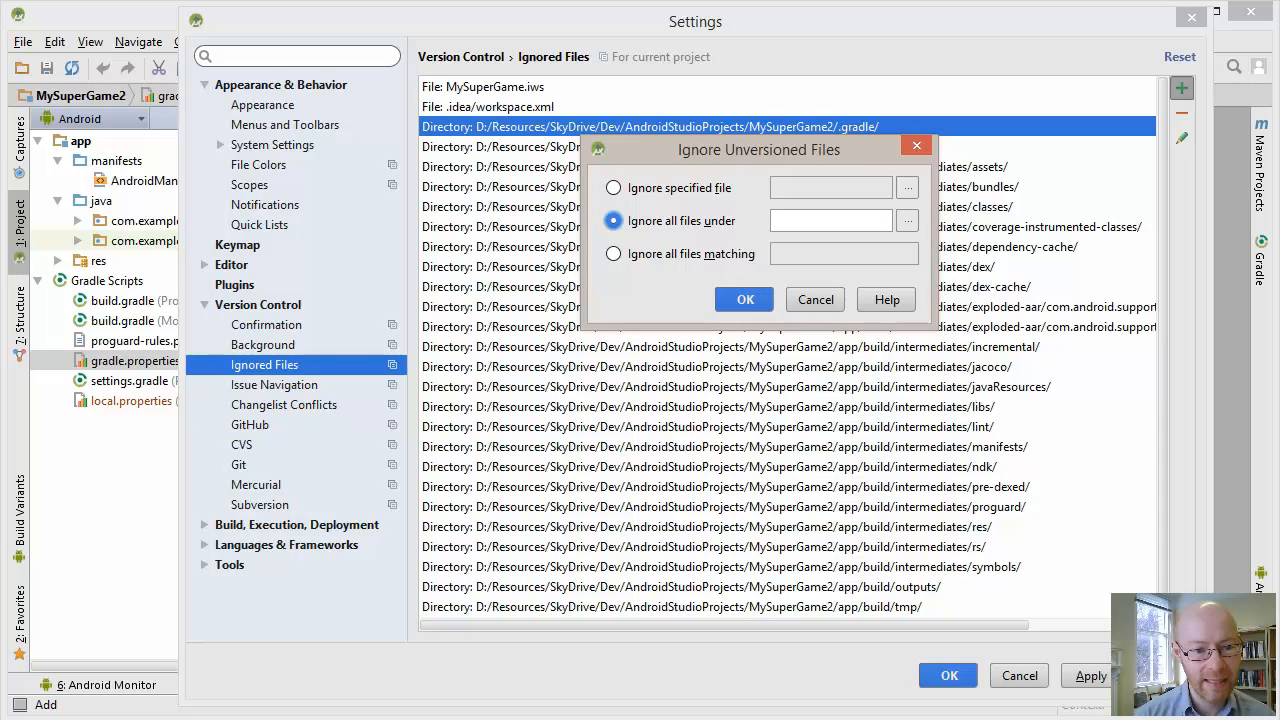
left_click(908, 221)
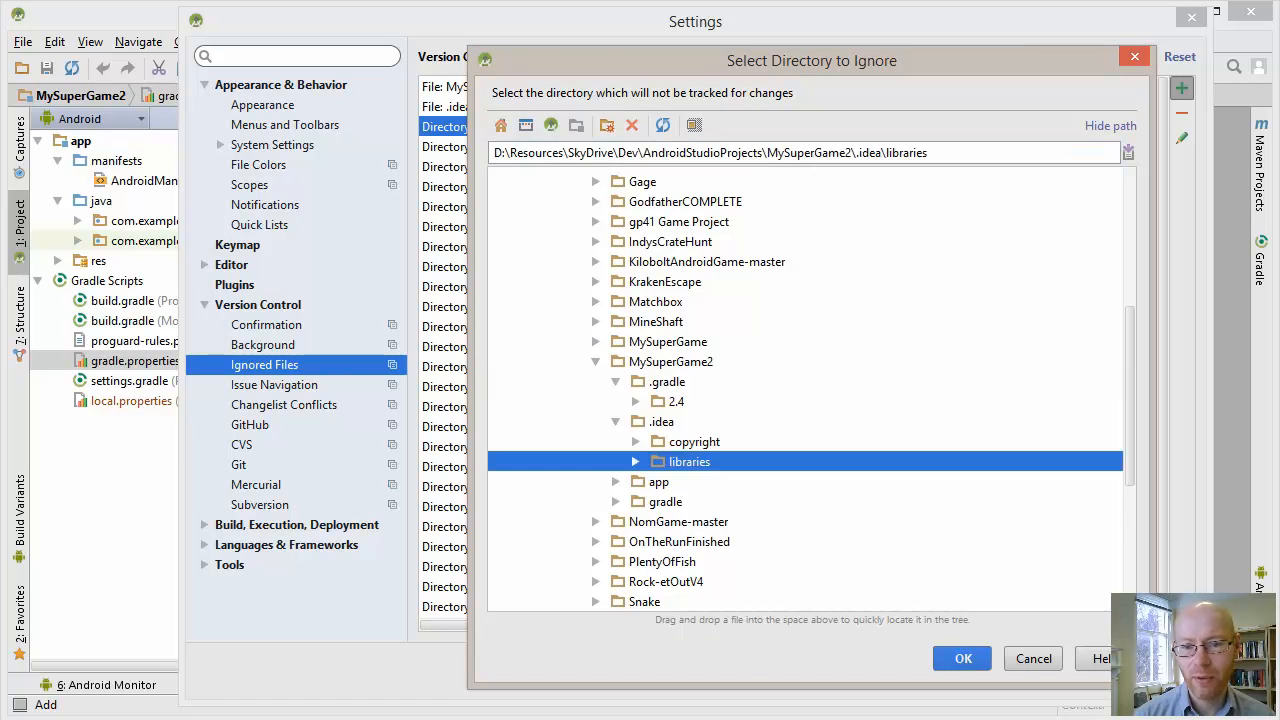
key("Return")
key("Return")
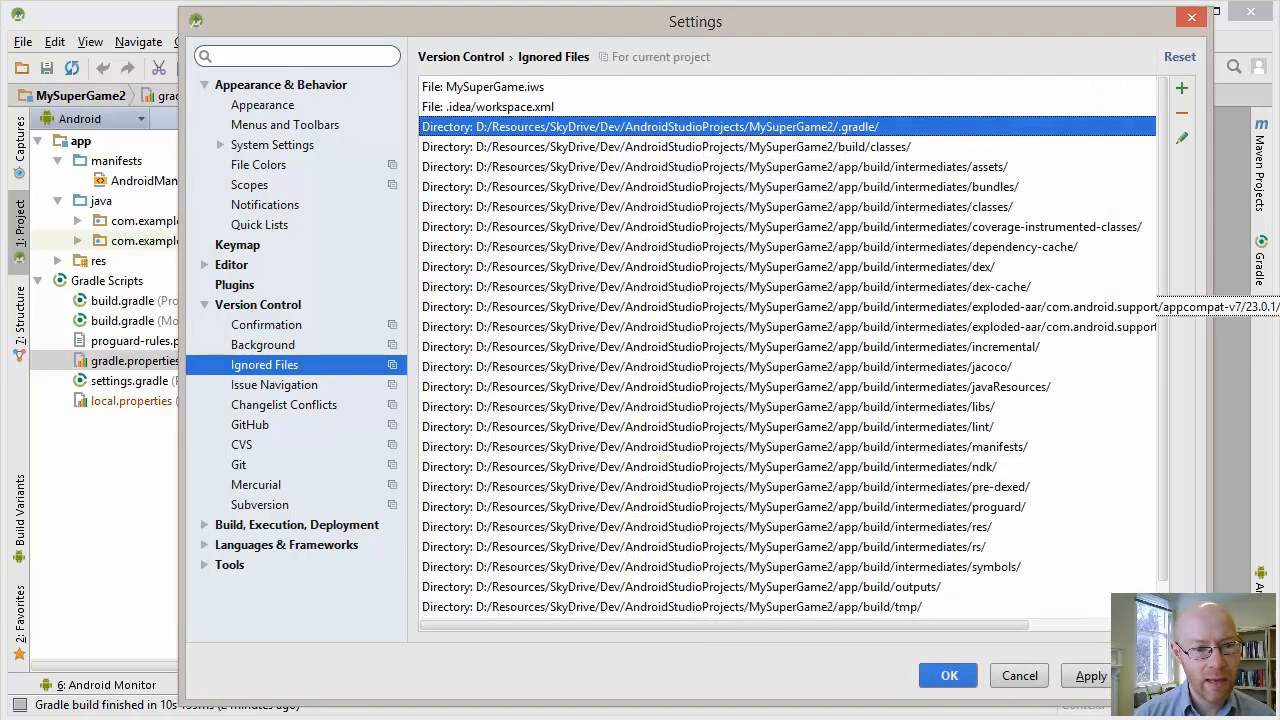
left_click(1181, 88)
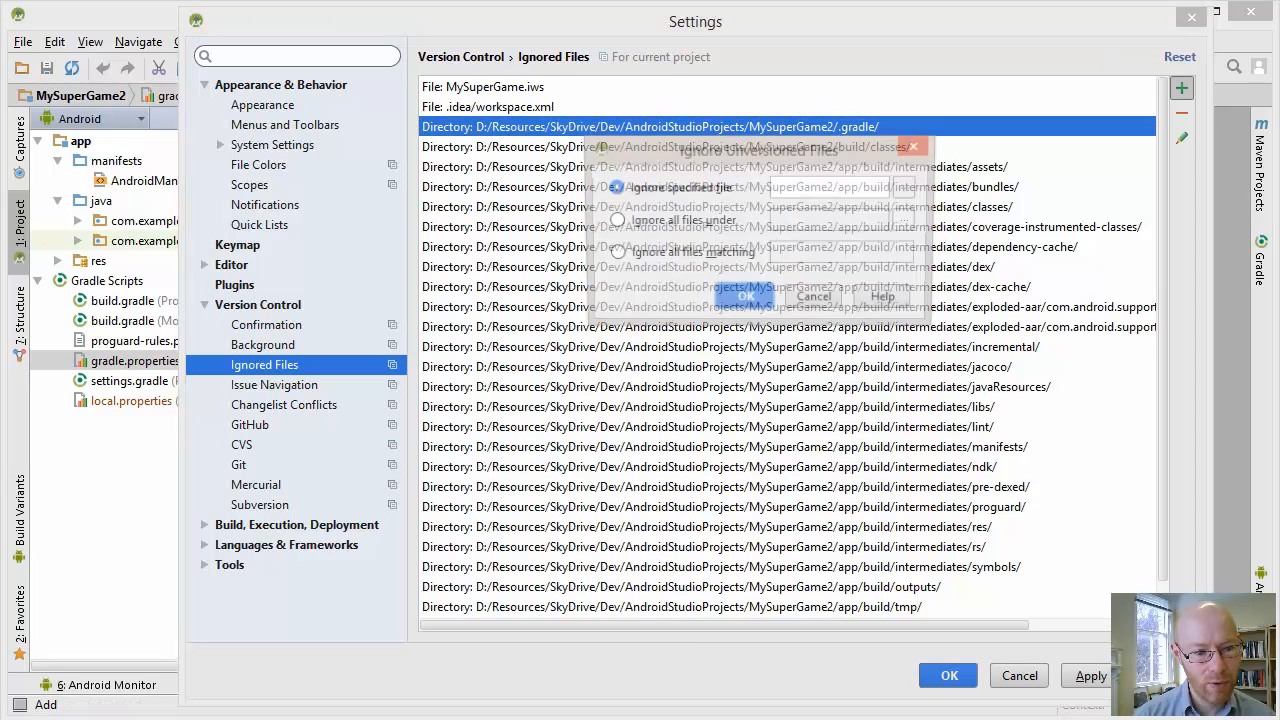
left_click(907, 221)
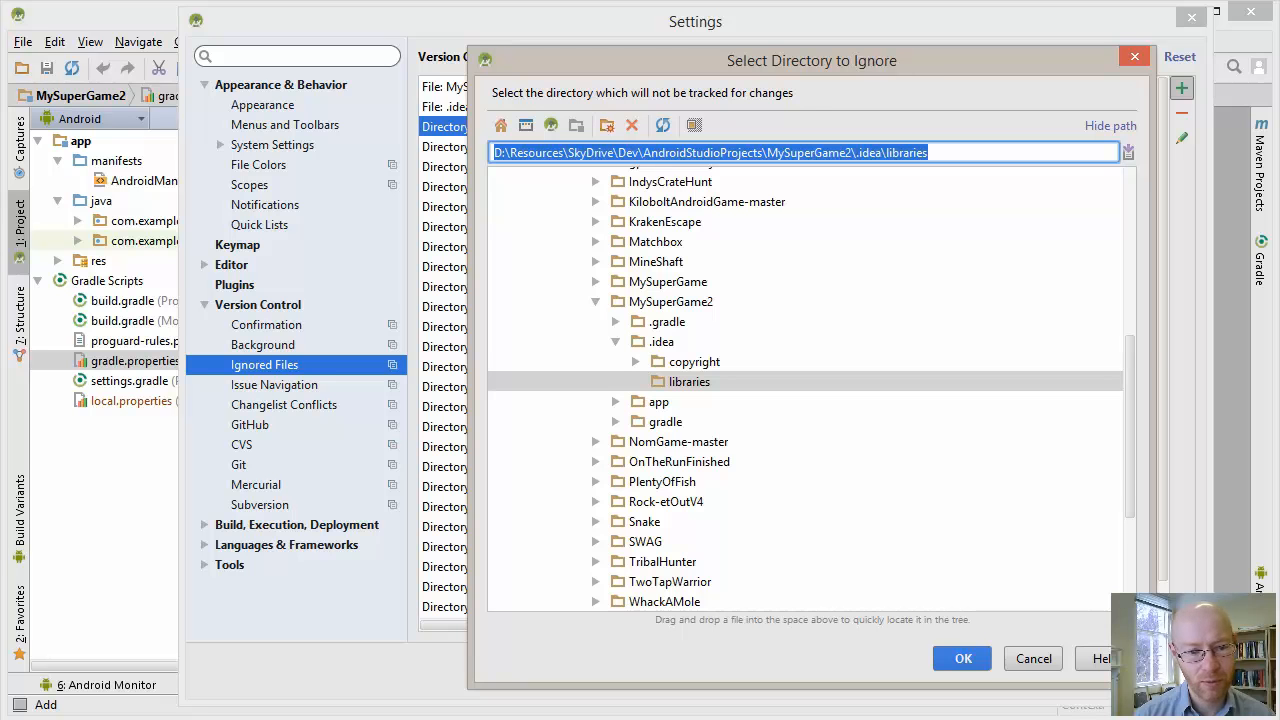
left_click(616, 342)
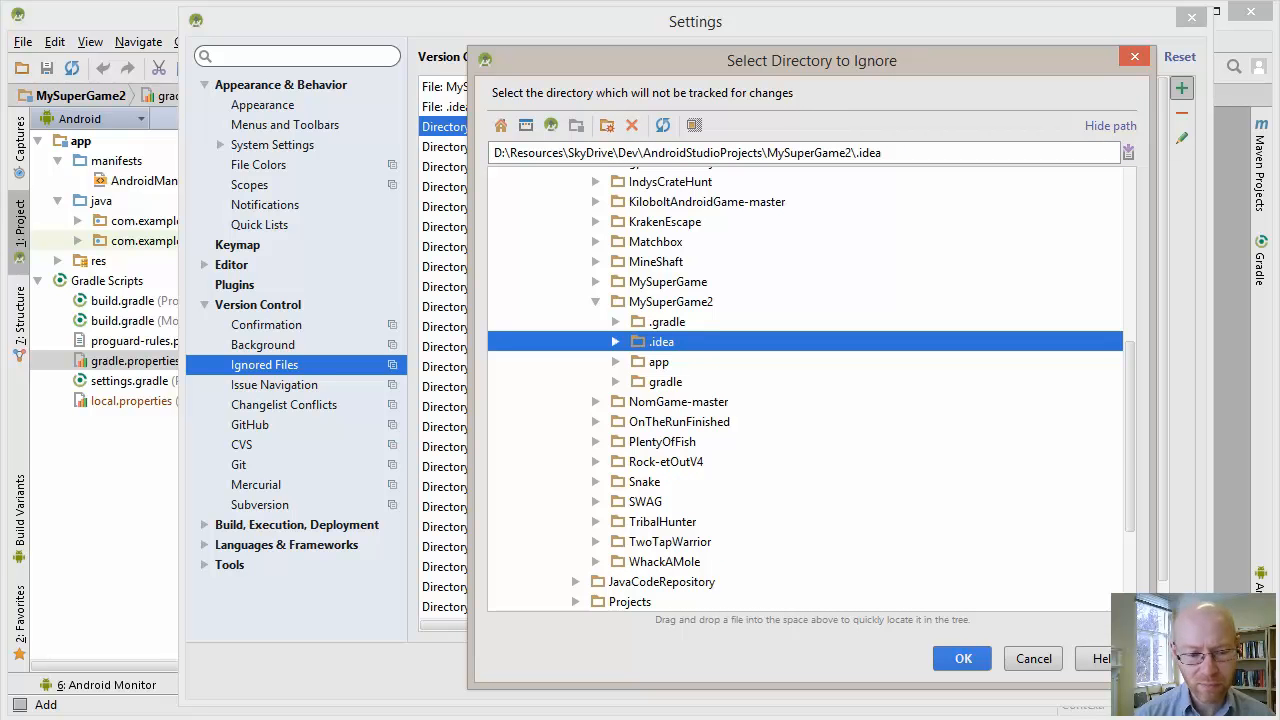
left_click(596, 282)
left_click(662, 362)
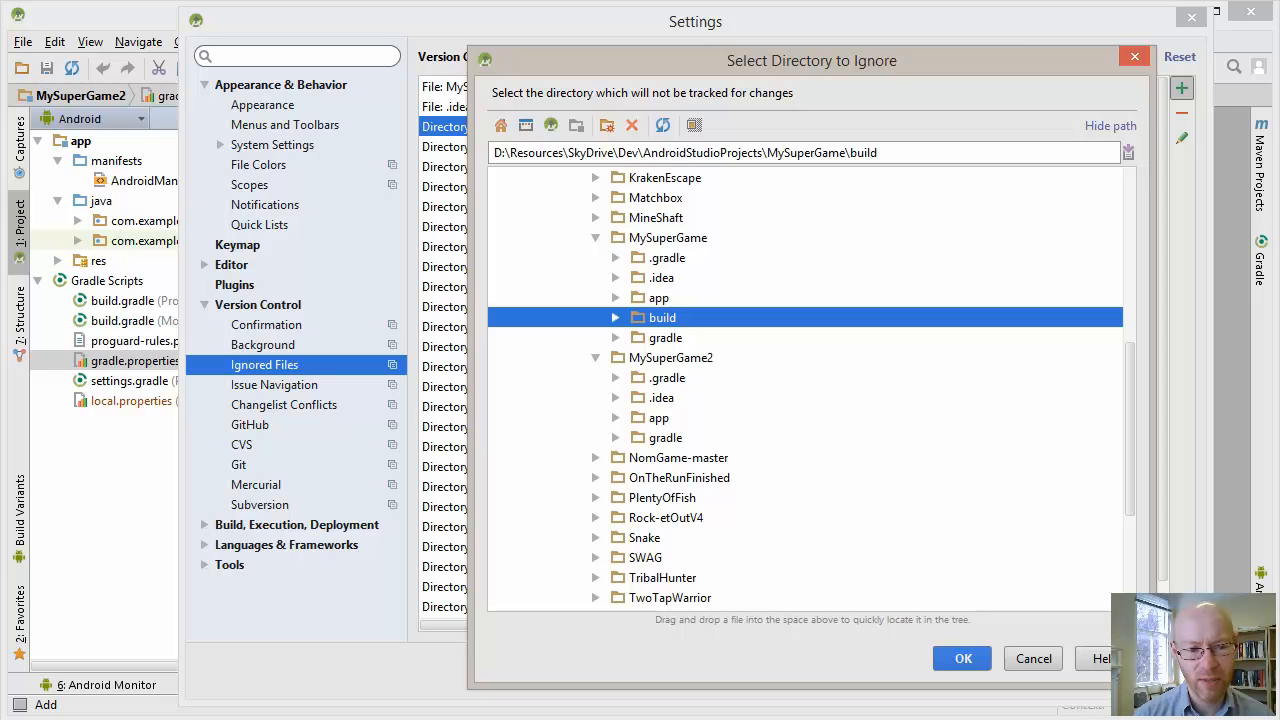
key("Left")
key("Left")
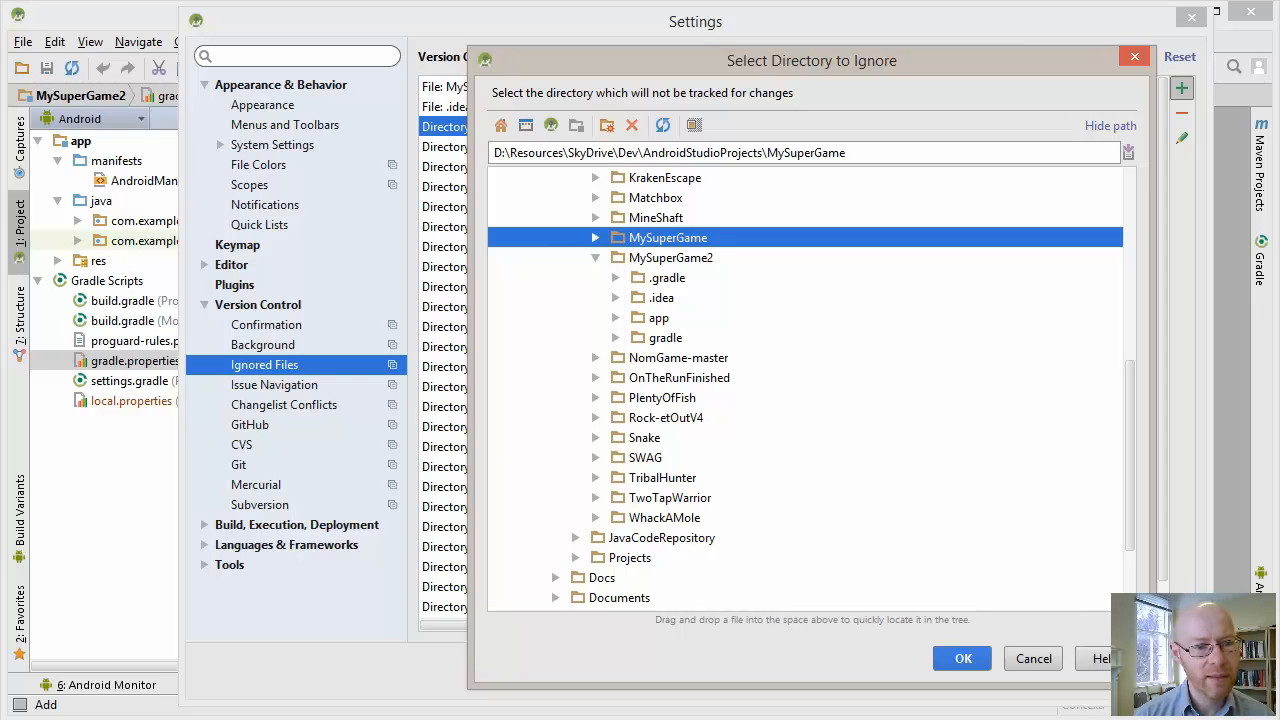
left_click(1033, 658)
Add a rule to ignore all files matching the pattern *.iws
left_click(614, 254)
left_click(843, 254)
type("*.iws")
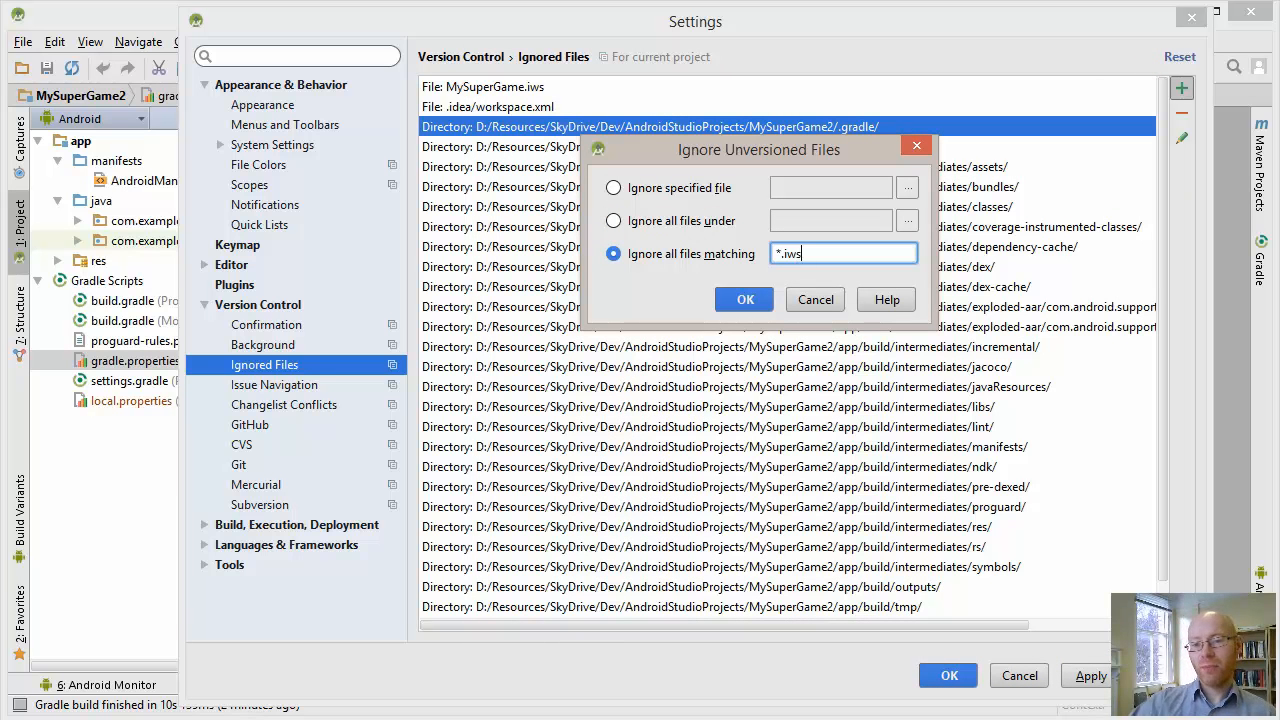
key("Return")
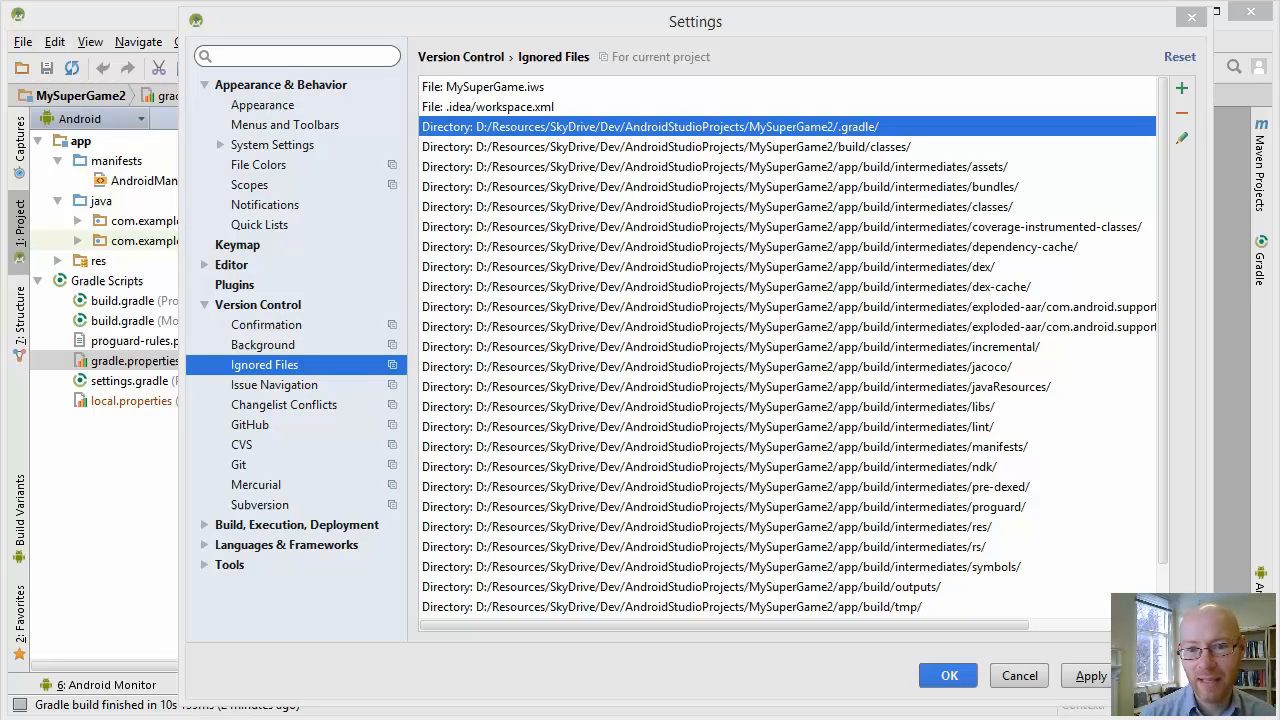
Add MySuperGame2's local.properties as a specified ignored file and save the version control settings
left_click(668, 147)
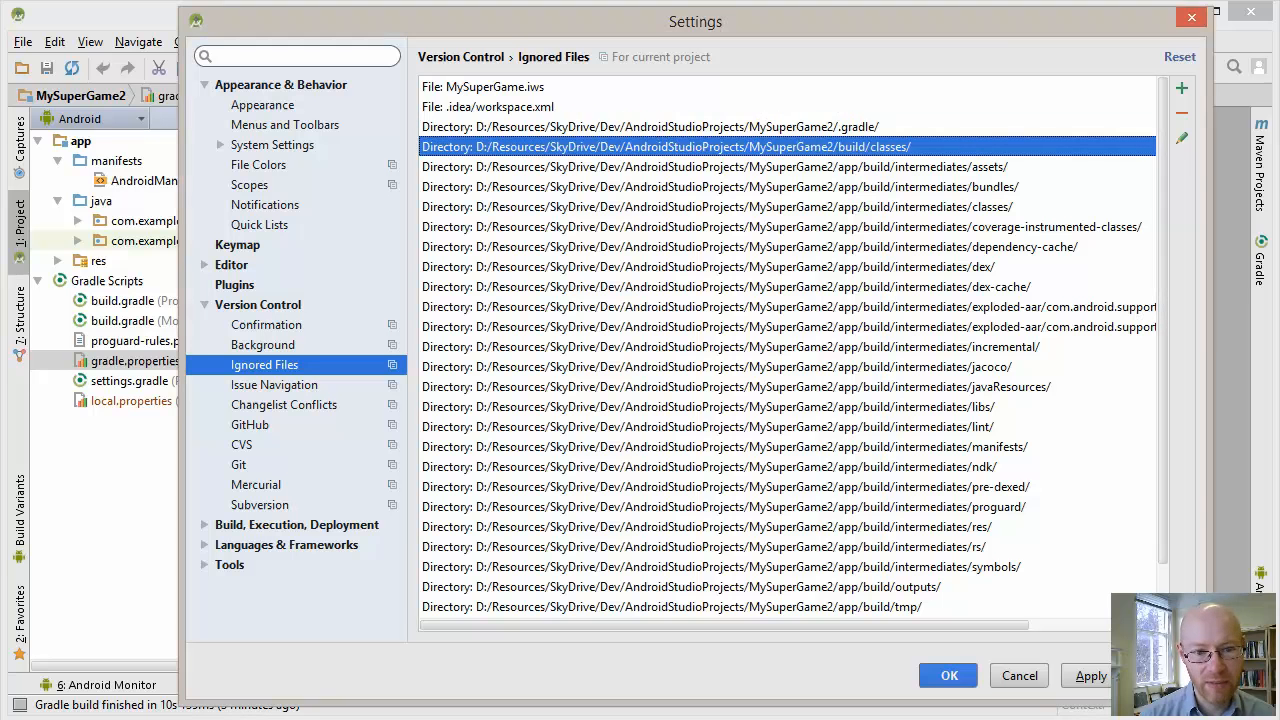
left_click(1181, 88)
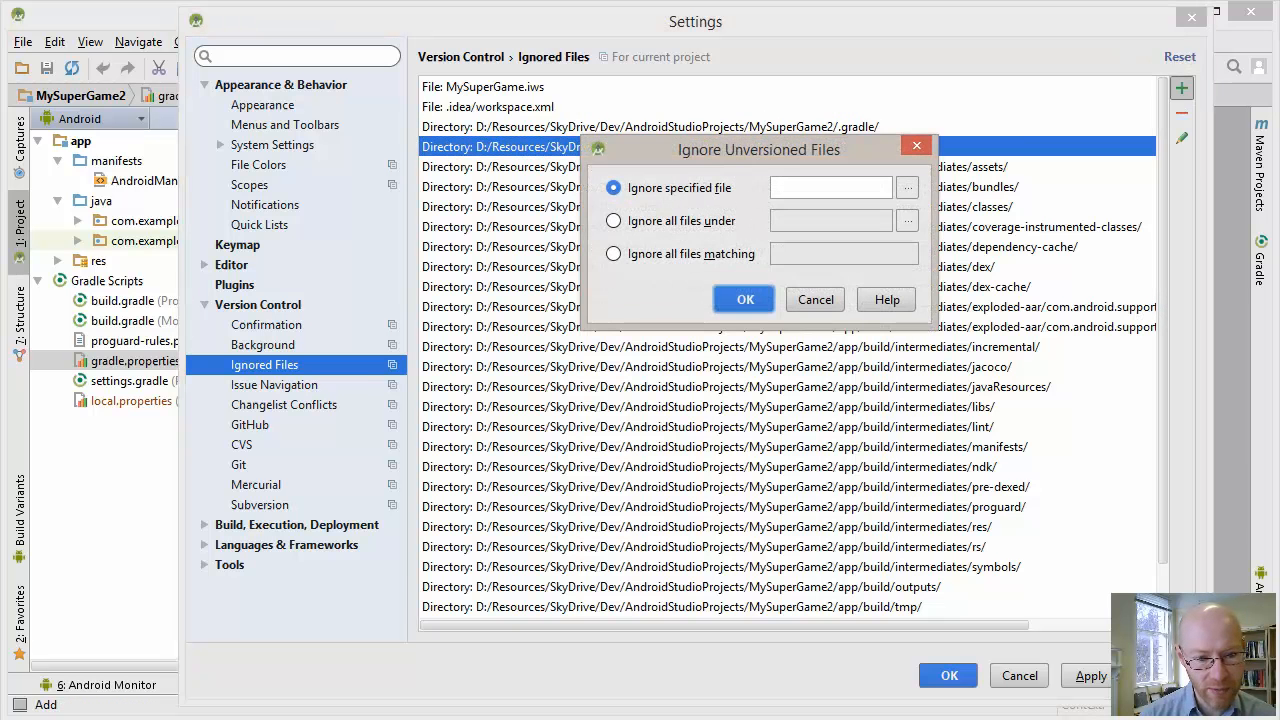
left_click(907, 188)
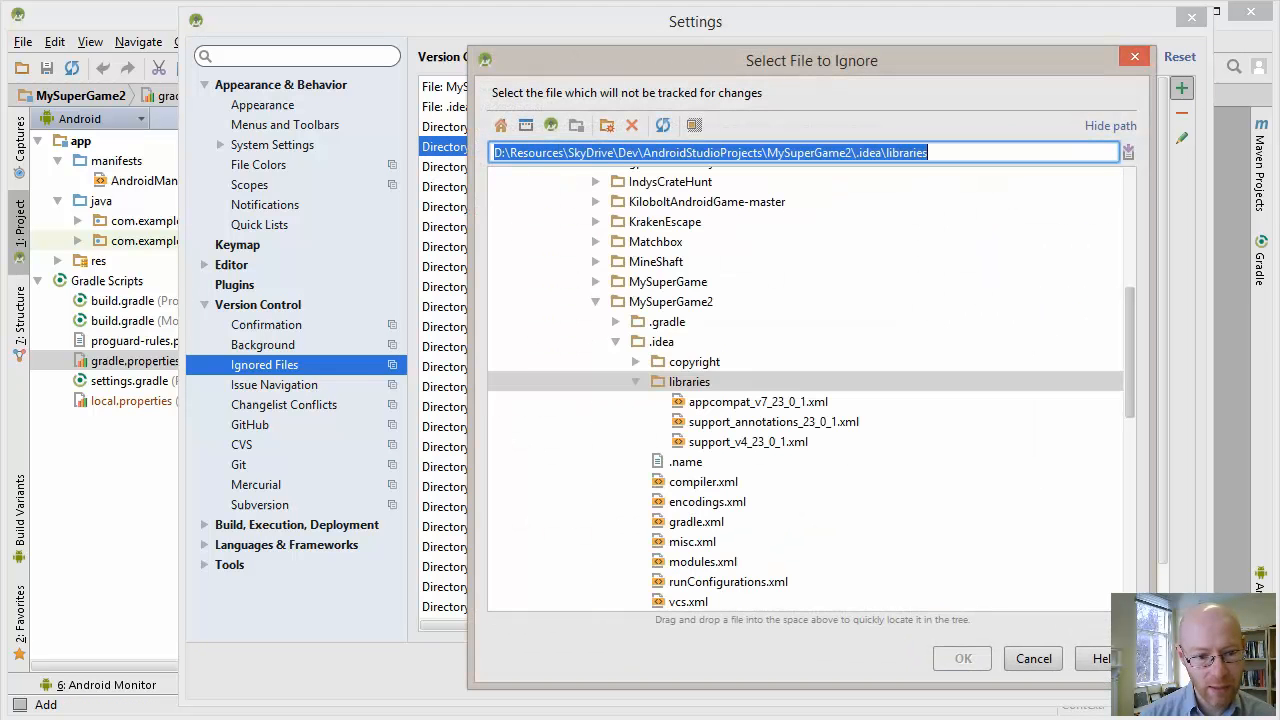
scroll(806, 388, "down", 2)
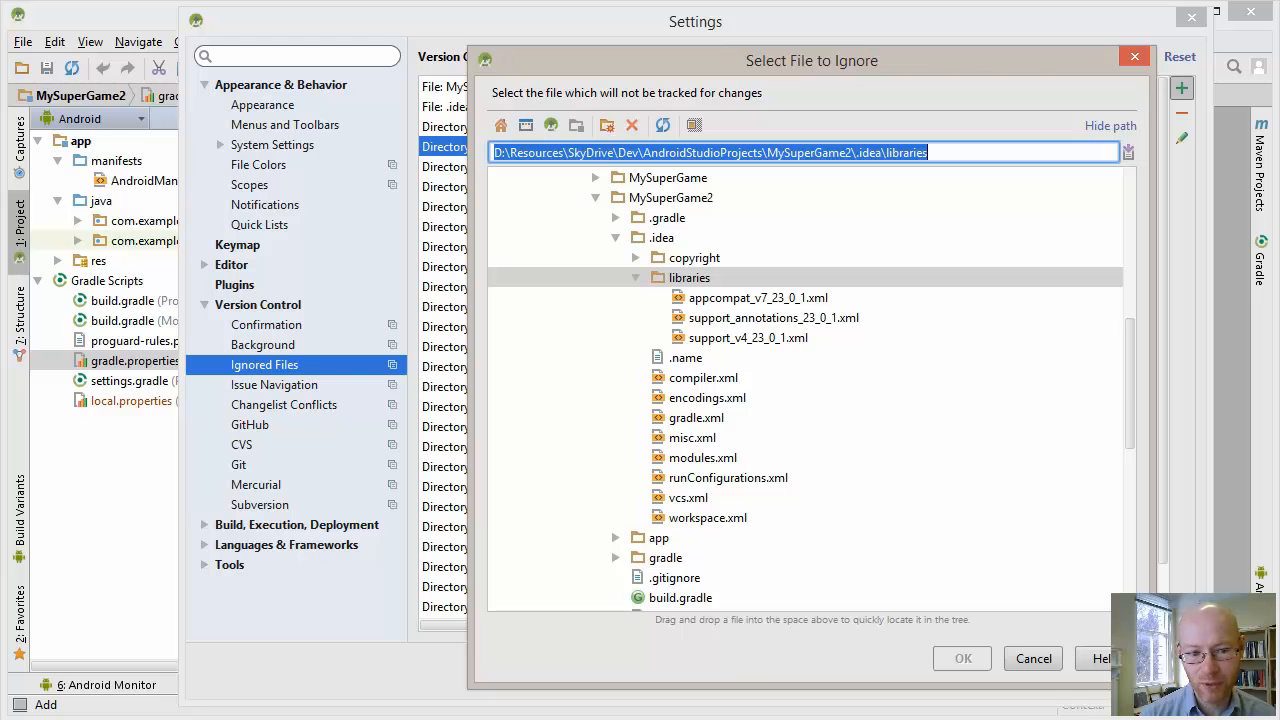
scroll(806, 388, "down", 2)
left_click(690, 558)
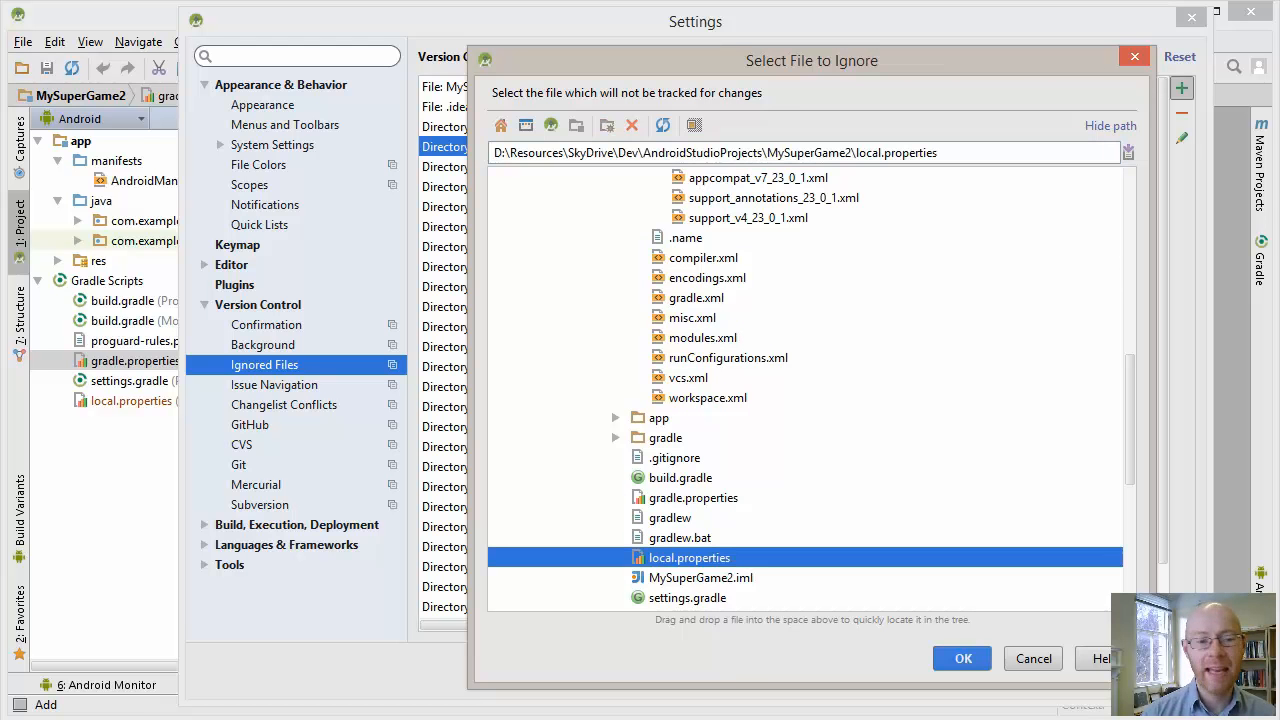
left_click(963, 659)
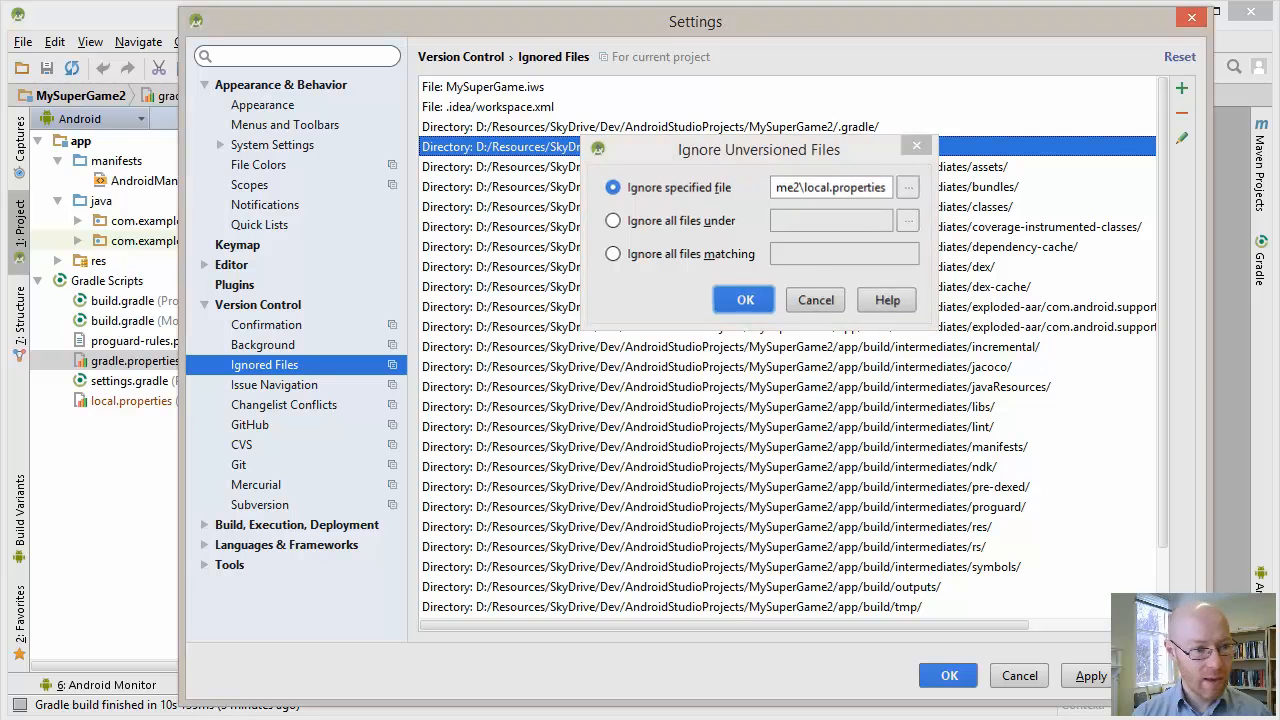
key("Return")
left_click_drag(695, 21, 740, 21)
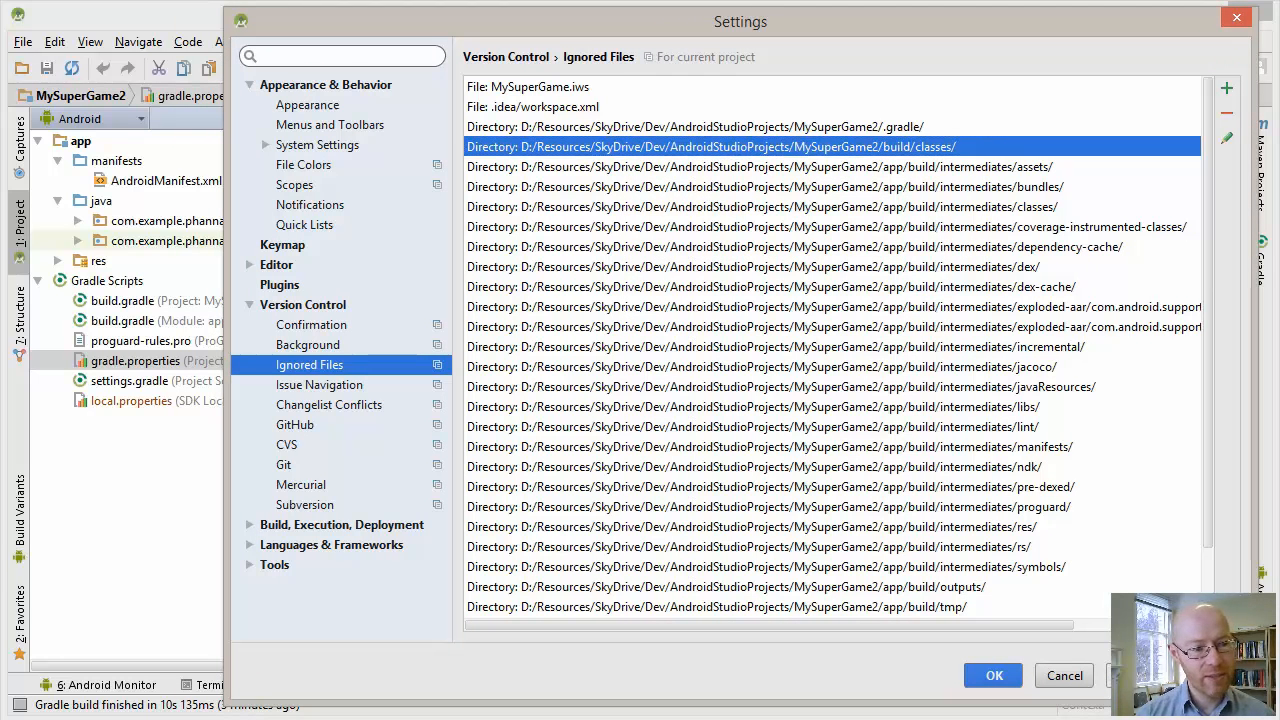
key("Return")
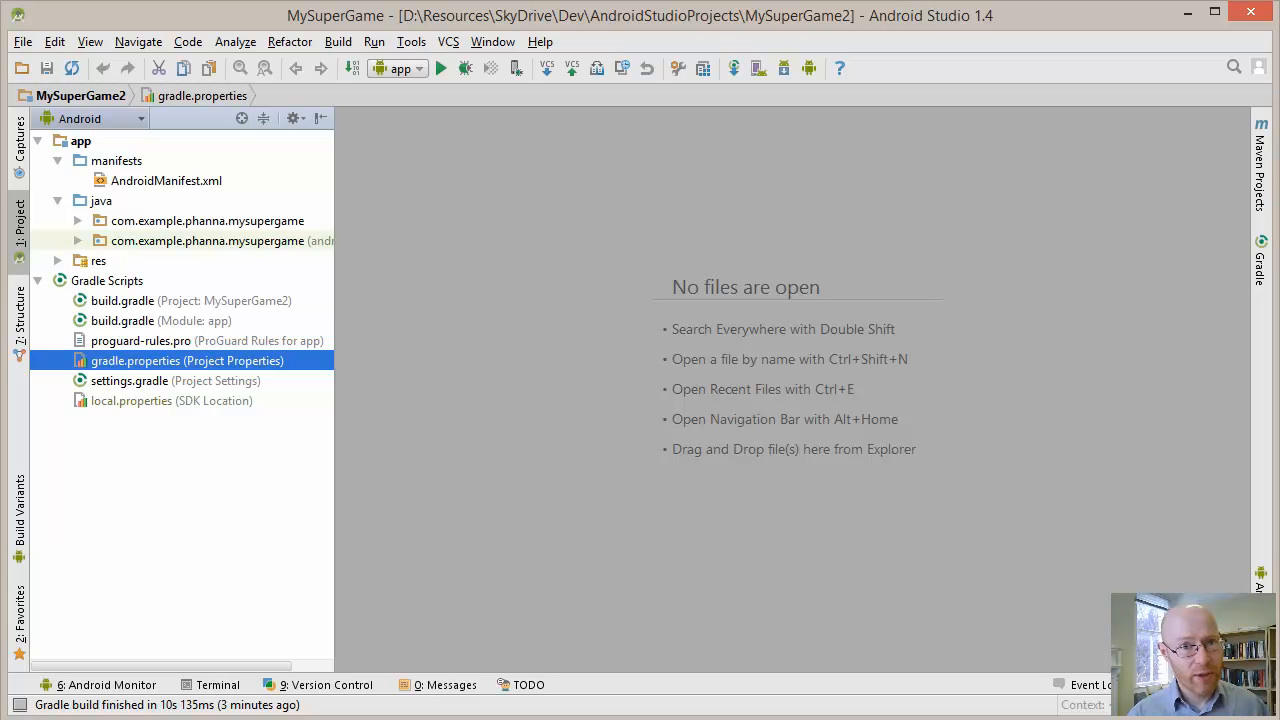
Open the Subversion repository browser for the project
key("alt+Tab")
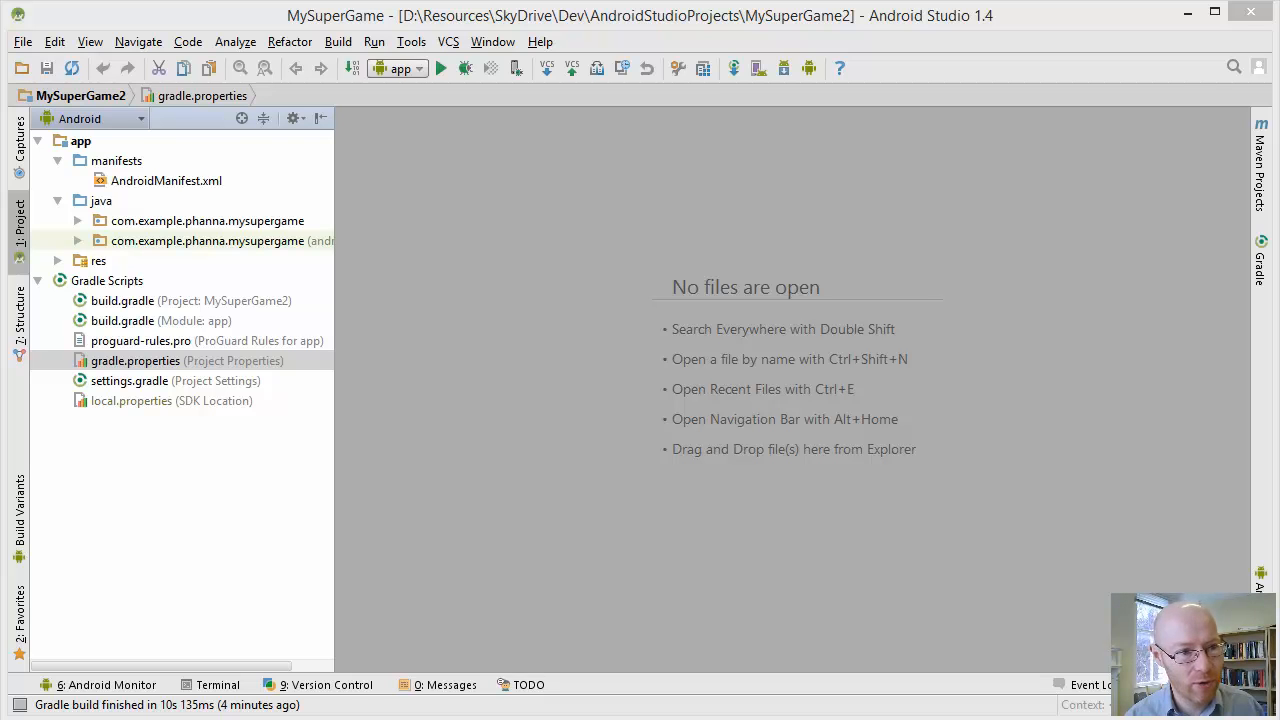
left_click(411, 41)
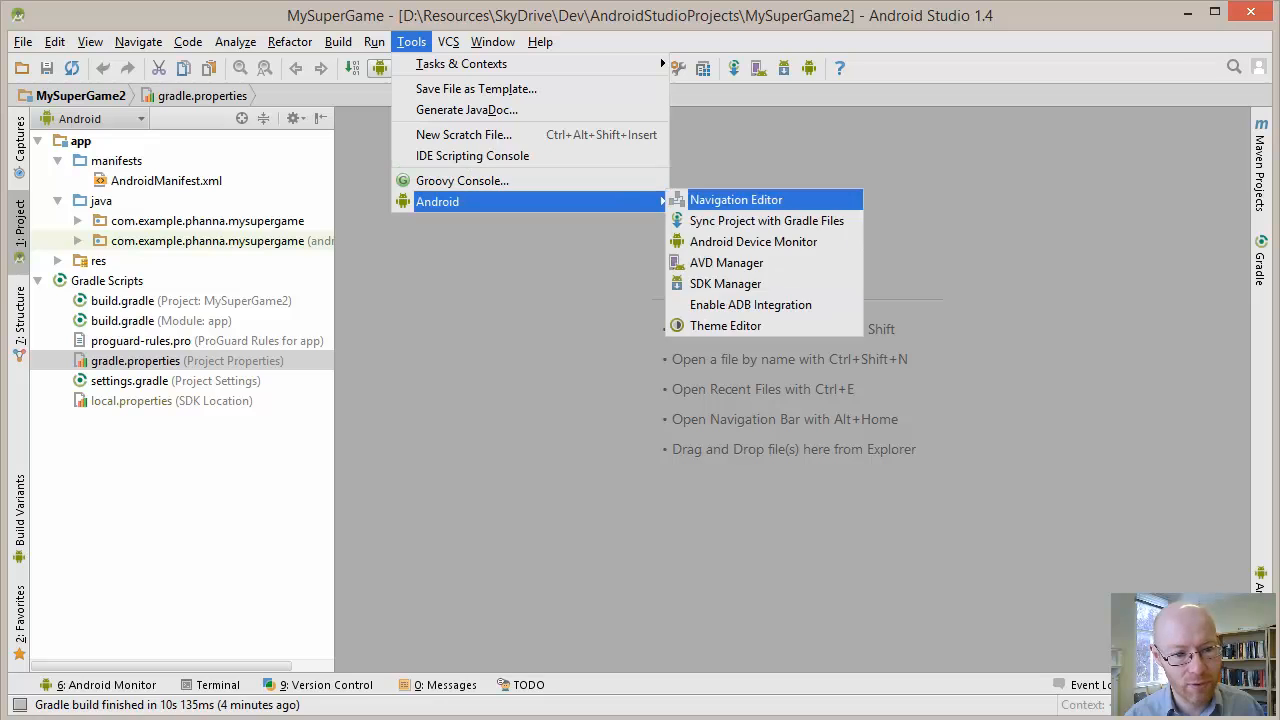
mouse_move(448, 41)
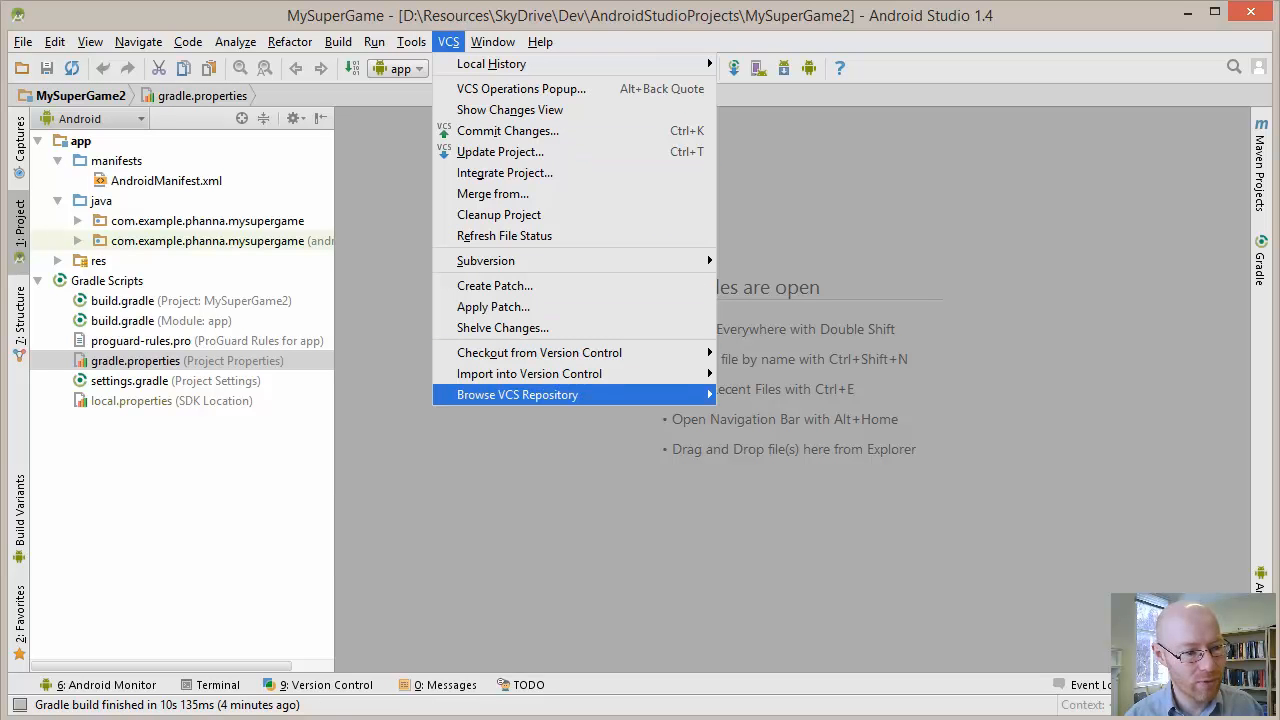
mouse_move(517, 394)
left_click(820, 434)
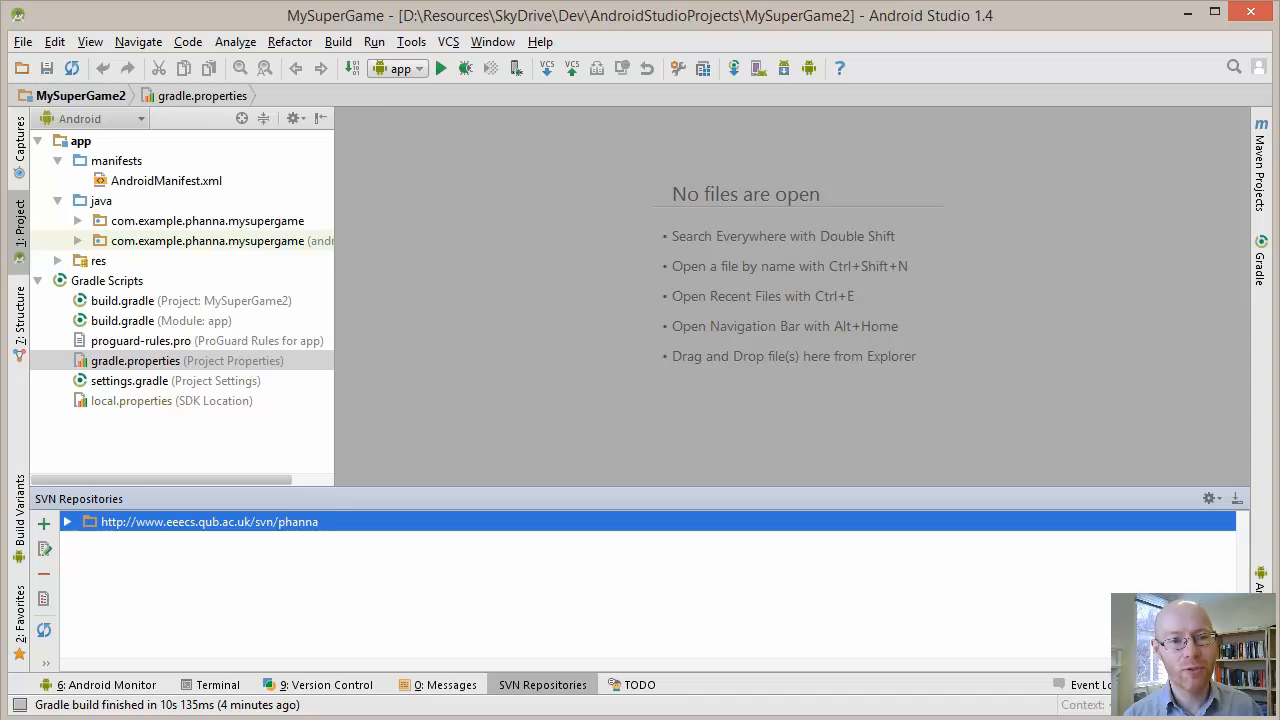
key("alt+b")
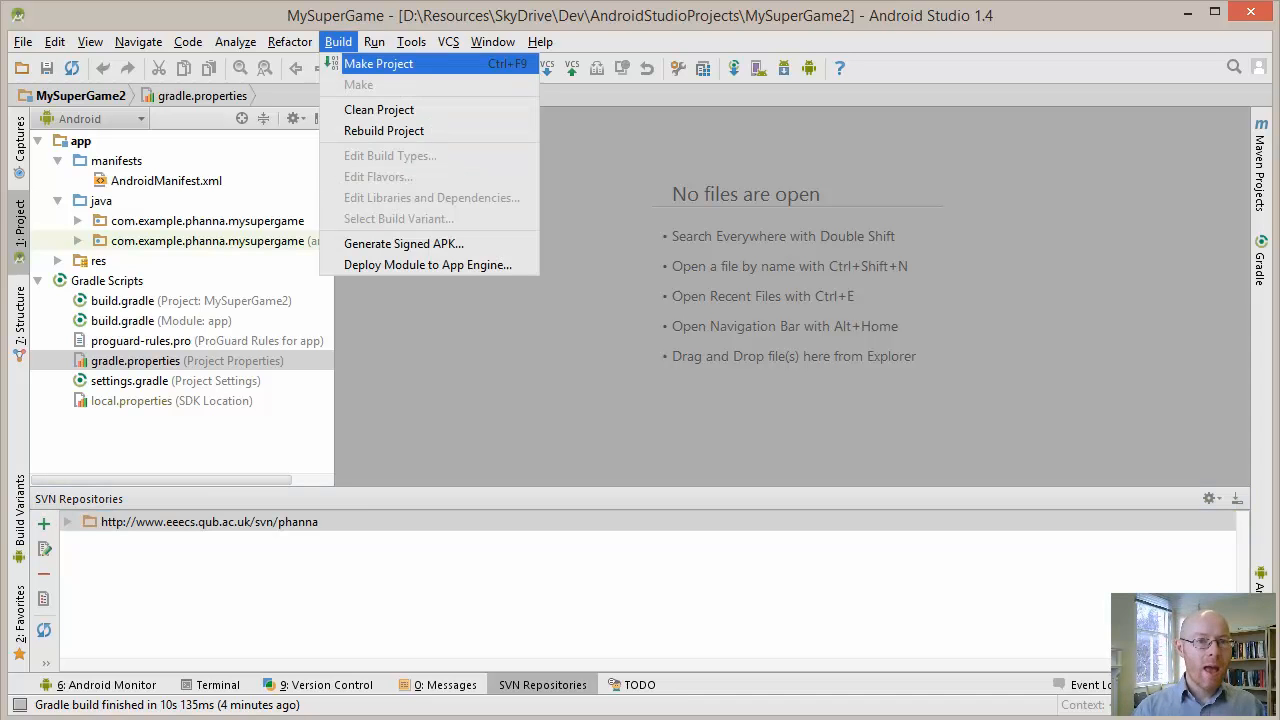
key("Right")
key("Right")
key("Right")
key("Escape")
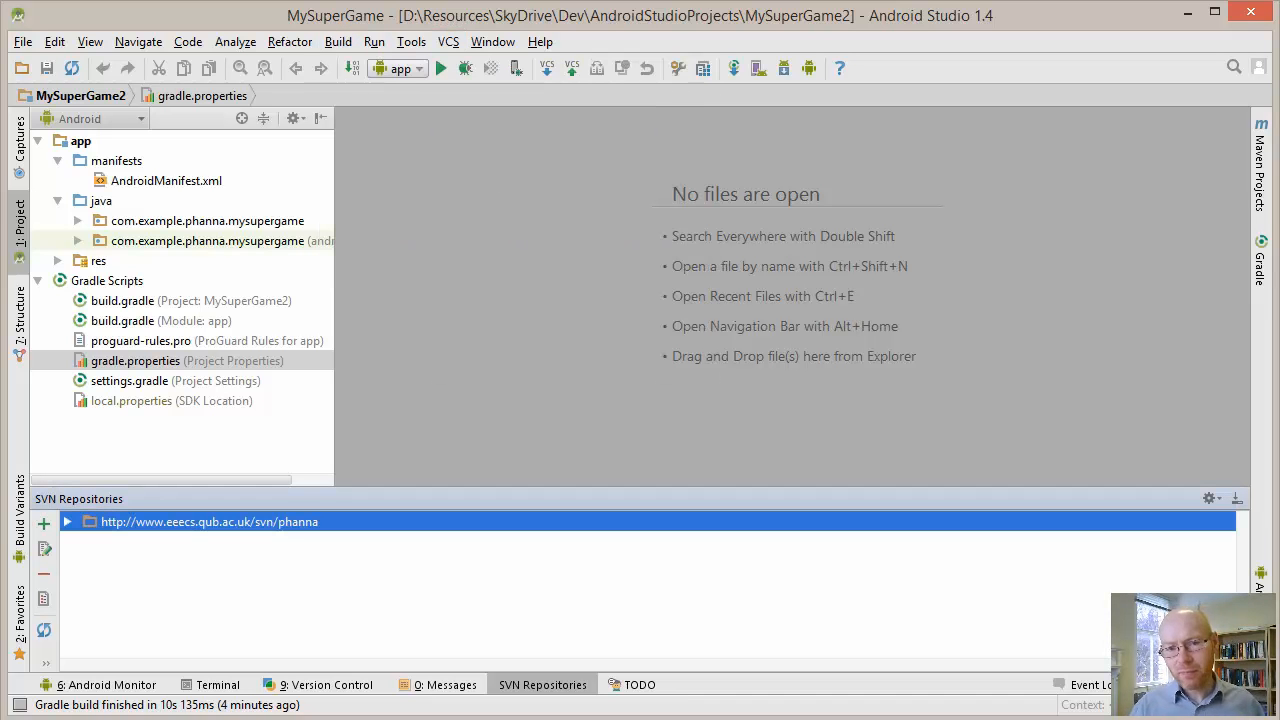